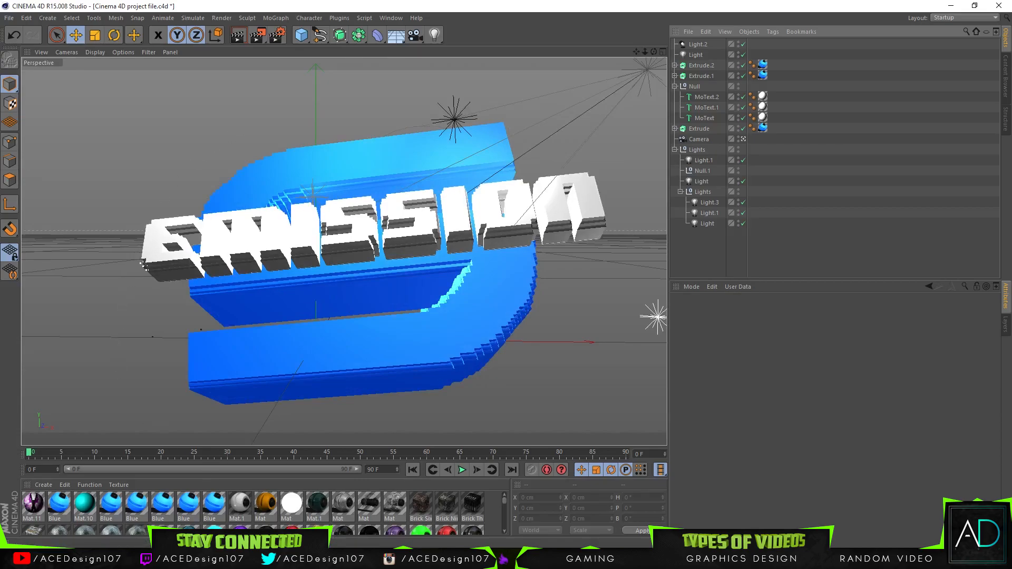
Select the white EMISSION text object and examine its font setting
{"action": "left_click", "coordinate": [590, 237]}
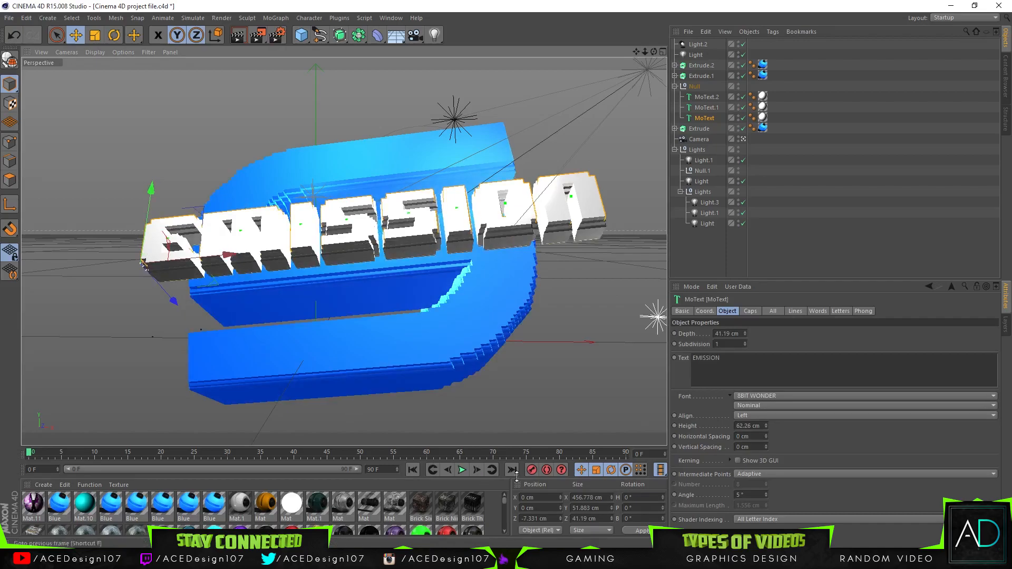
{"action": "left_click", "coordinate": [817, 395]}
{"action": "left_click", "coordinate": [685, 406]}
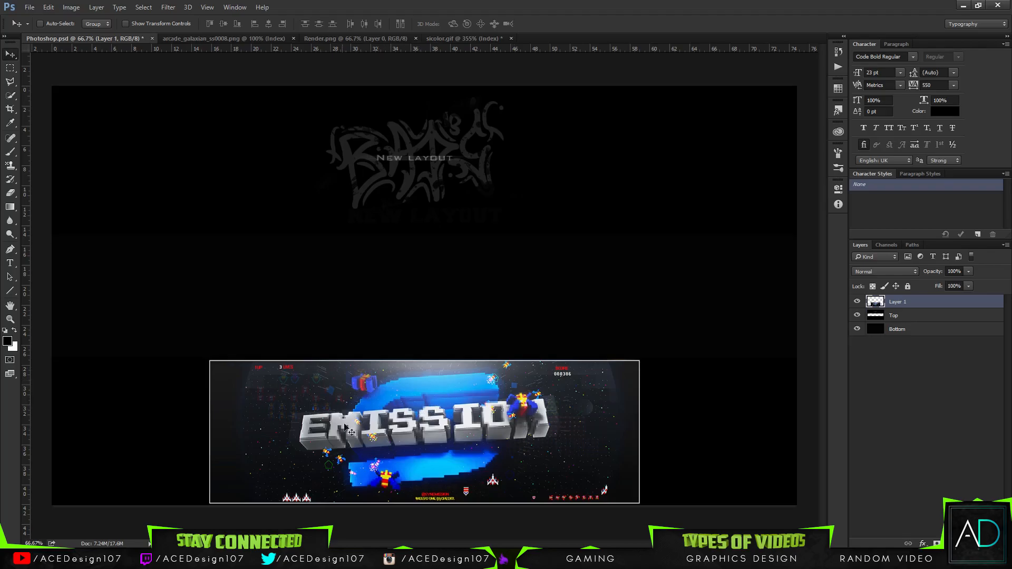
Bring the arcade_galaxian_ss0008.png document to the front
{"action": "left_click", "coordinate": [29, 8]}
{"action": "left_click", "coordinate": [467, 3]}
{"action": "left_click", "coordinate": [252, 38]}
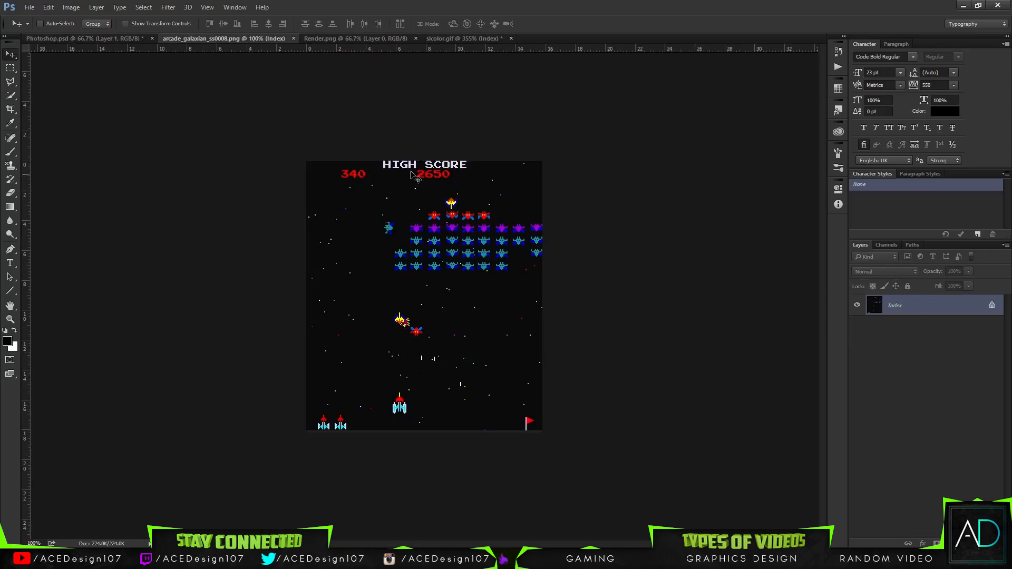
{"action": "left_click_drag", "start_coordinate": [476, 306], "coordinate": [422, 251]}
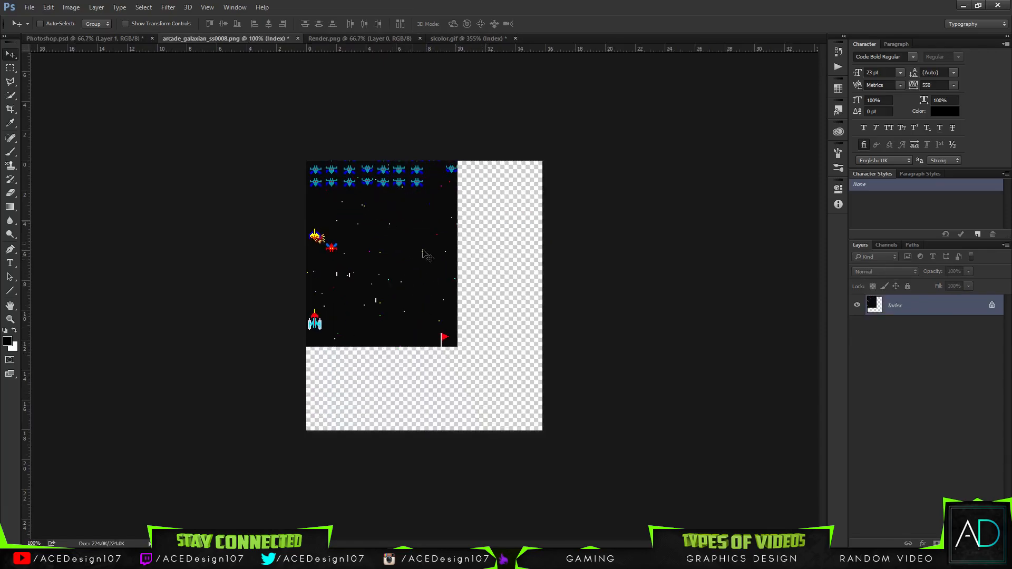
{"action": "key", "text": "ctrl+z"}
{"action": "key", "text": "ctrl+z"}
{"action": "key", "text": "ctrl+z"}
Review the Render.png and sicolor.gif documents and return to the Galaxian screenshot
{"action": "left_click", "coordinate": [320, 38]}
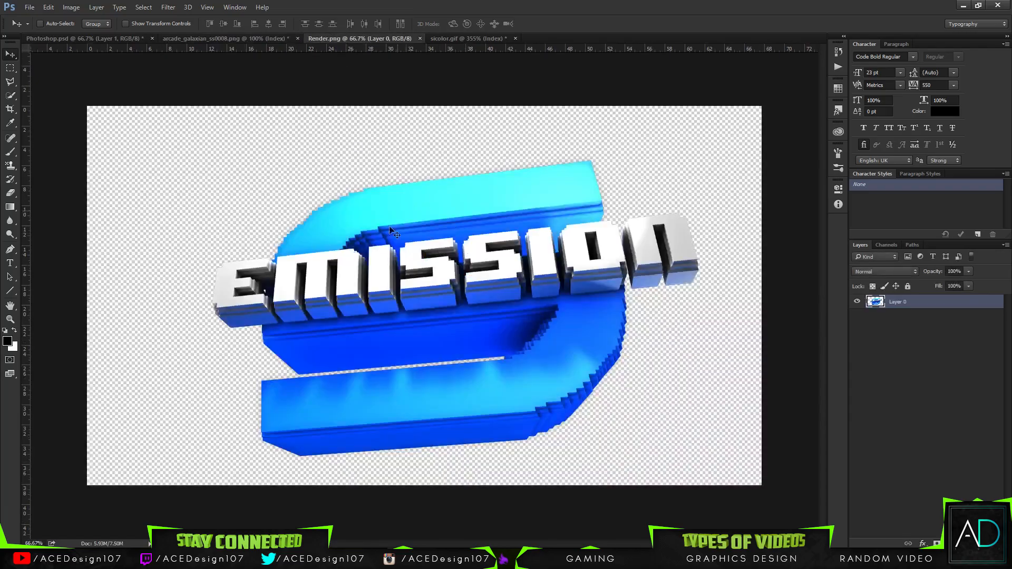
{"action": "left_click", "coordinate": [448, 39]}
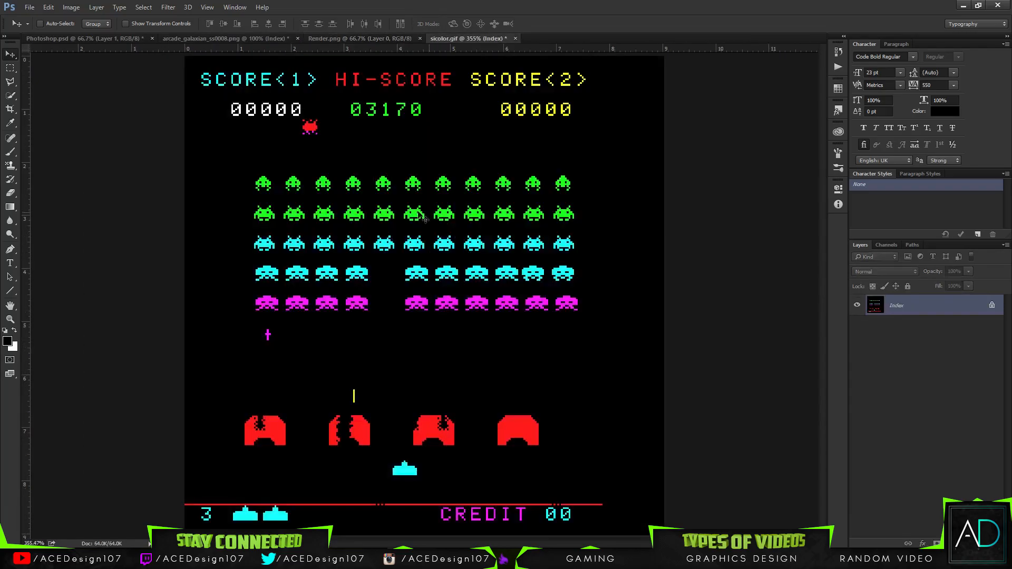
{"action": "left_click", "coordinate": [352, 39]}
{"action": "left_click", "coordinate": [231, 34]}
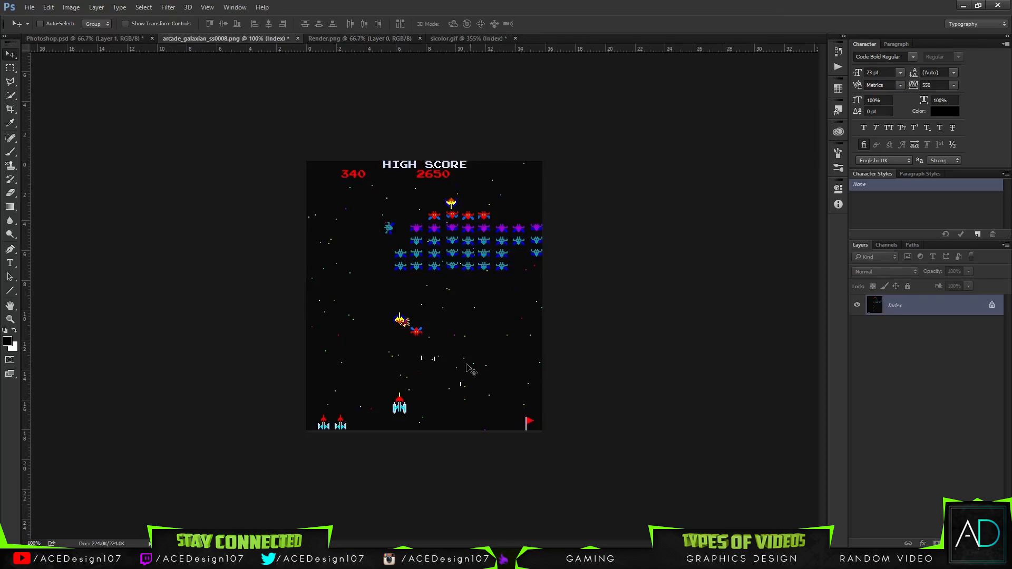
Close the altered arcade_galaxian_ss0008.png and reopen it from the Assets folder
{"action": "left_click_drag", "start_coordinate": [464, 367], "coordinate": [170, 57]}
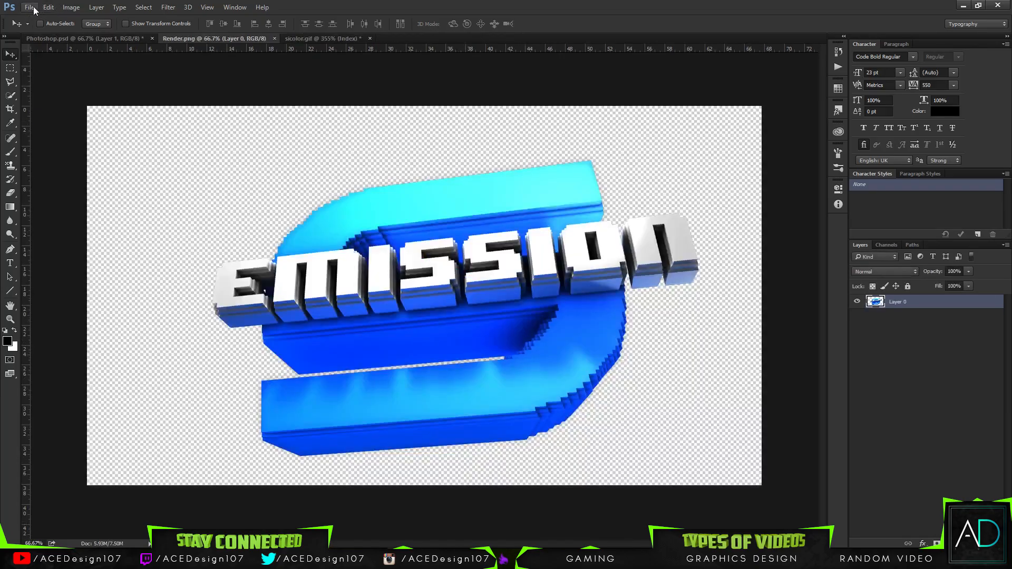
{"action": "left_click", "coordinate": [30, 7]}
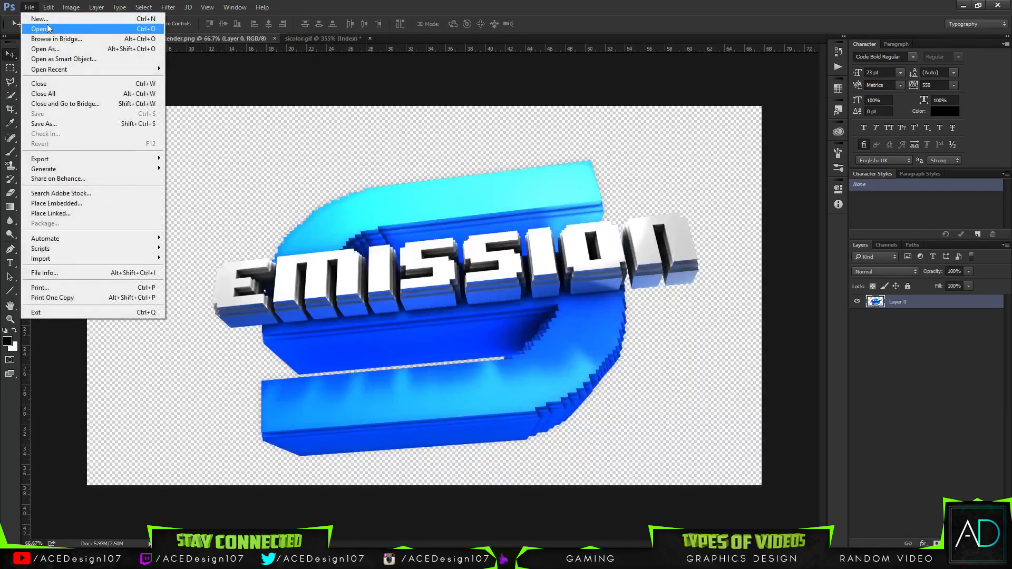
{"action": "left_click", "coordinate": [37, 30]}
{"action": "left_click", "coordinate": [236, 84]}
{"action": "double_click", "coordinate": [293, 114]}
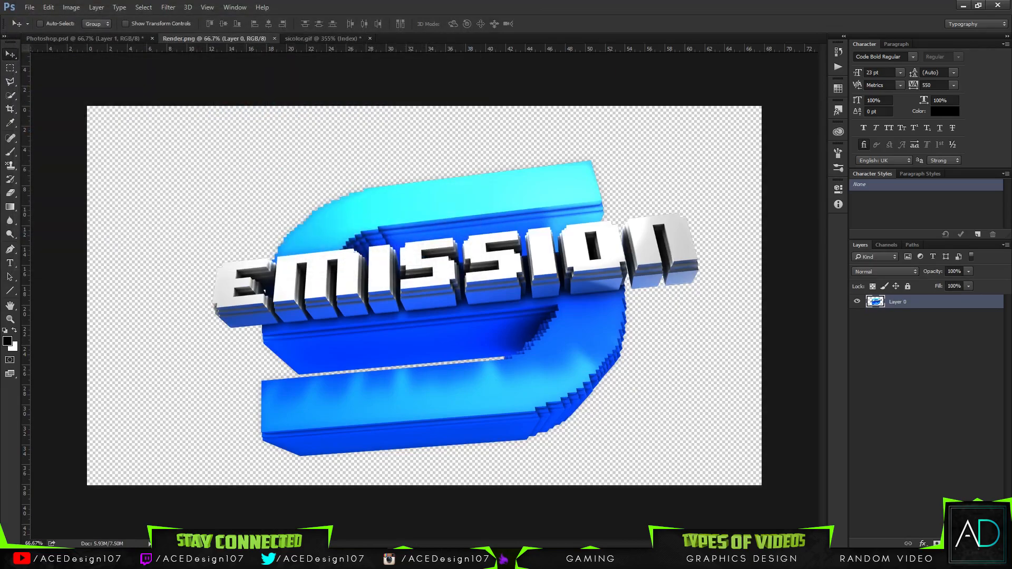
{"action": "left_click", "coordinate": [29, 7]}
{"action": "left_click", "coordinate": [37, 30]}
{"action": "left_click", "coordinate": [125, 95]}
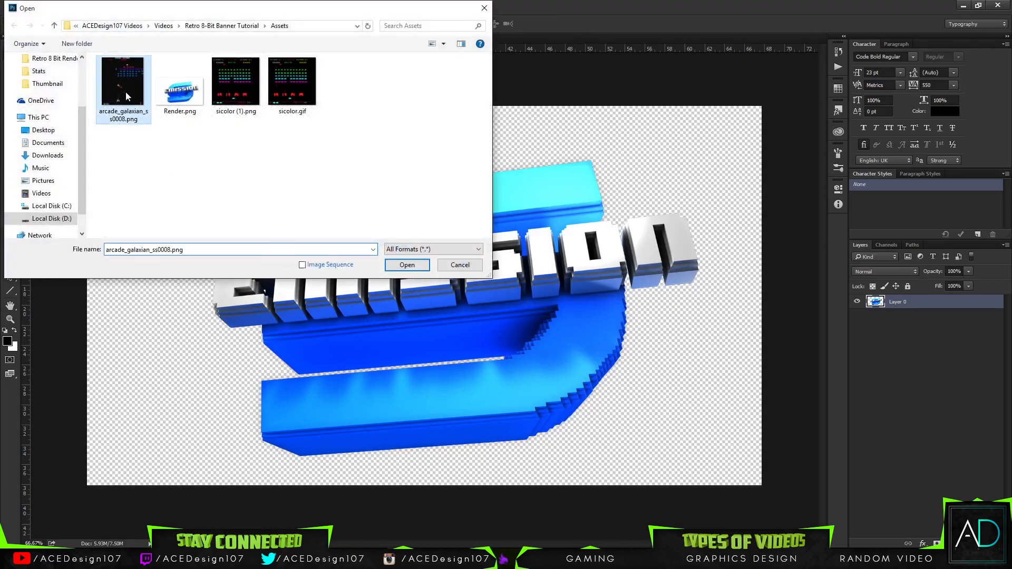
{"action": "double_click", "coordinate": [125, 94]}
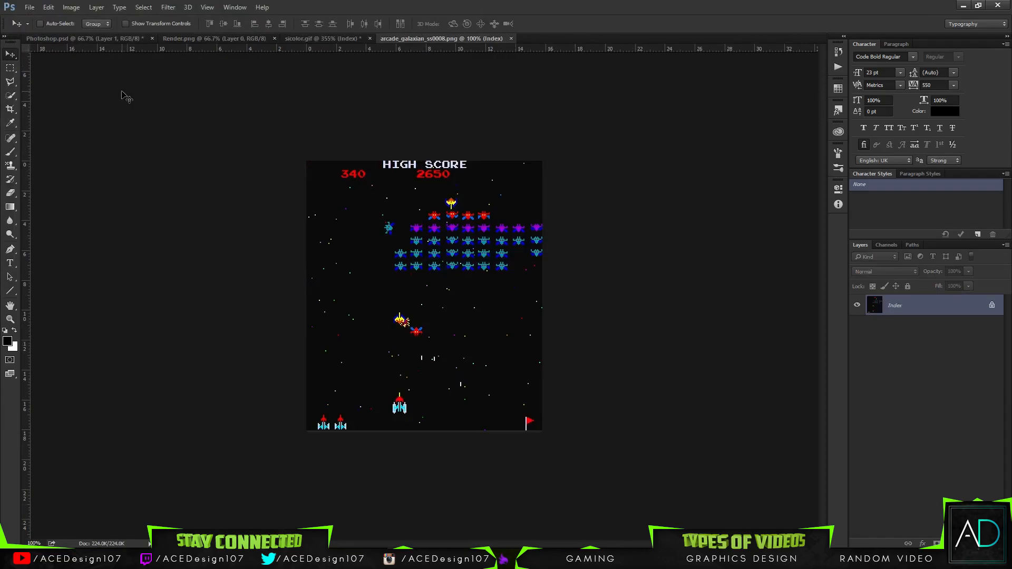
Copy the EMISSION render from Render.png into Photoshop.psd, scale it down and centre it in the middle banner band
{"action": "left_click", "coordinate": [226, 38]}
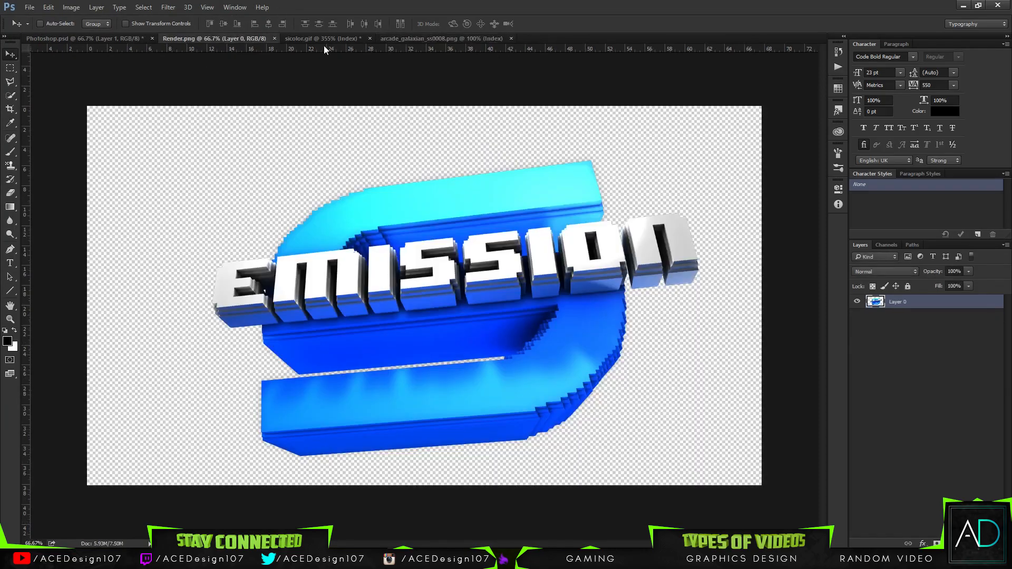
{"action": "mouse_move", "coordinate": [342, 195]}
{"action": "left_mouse_down"}
{"action": "mouse_move", "coordinate": [127, 30]}
{"action": "mouse_move", "coordinate": [343, 306]}
{"action": "mouse_move", "coordinate": [342, 195]}
{"action": "left_mouse_up"}
{"action": "key", "text": "ctrl+t"}
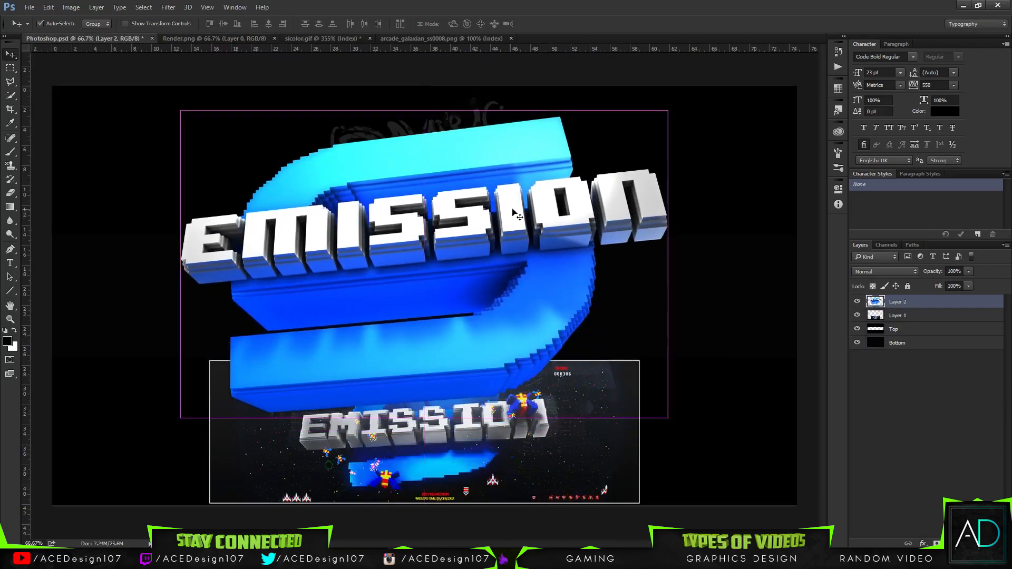
{"action": "left_click_drag", "start_coordinate": [667, 110], "coordinate": [547, 247]}
{"action": "left_click_drag", "start_coordinate": [484, 241], "coordinate": [484, 272]}
{"action": "left_click_drag", "start_coordinate": [515, 240], "coordinate": [512, 243]}
{"action": "key", "text": "Return"}
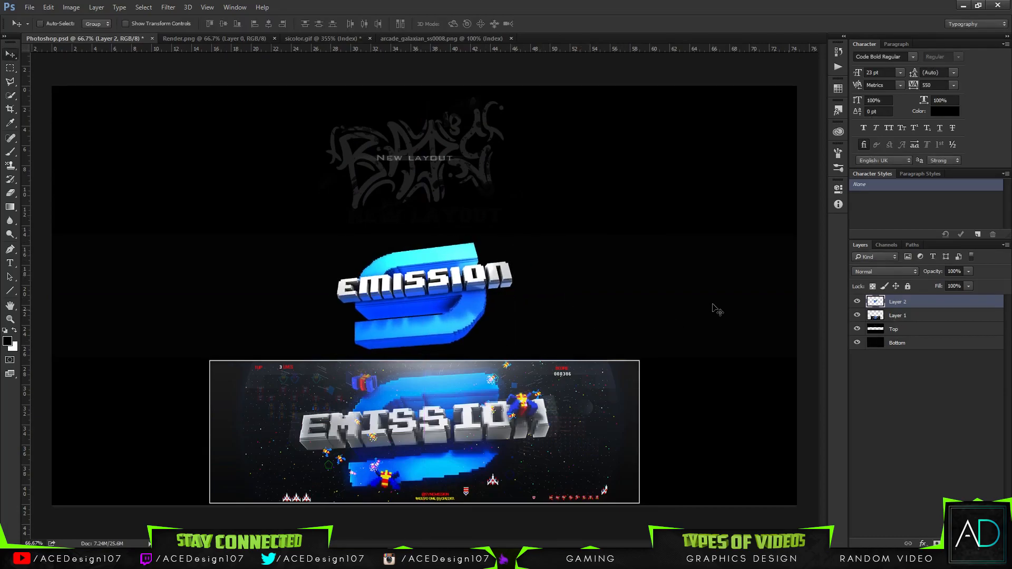
Fill the Bottom layer with white using the Paint Bucket tool
{"action": "left_click", "coordinate": [930, 340]}
{"action": "key", "text": "g"}
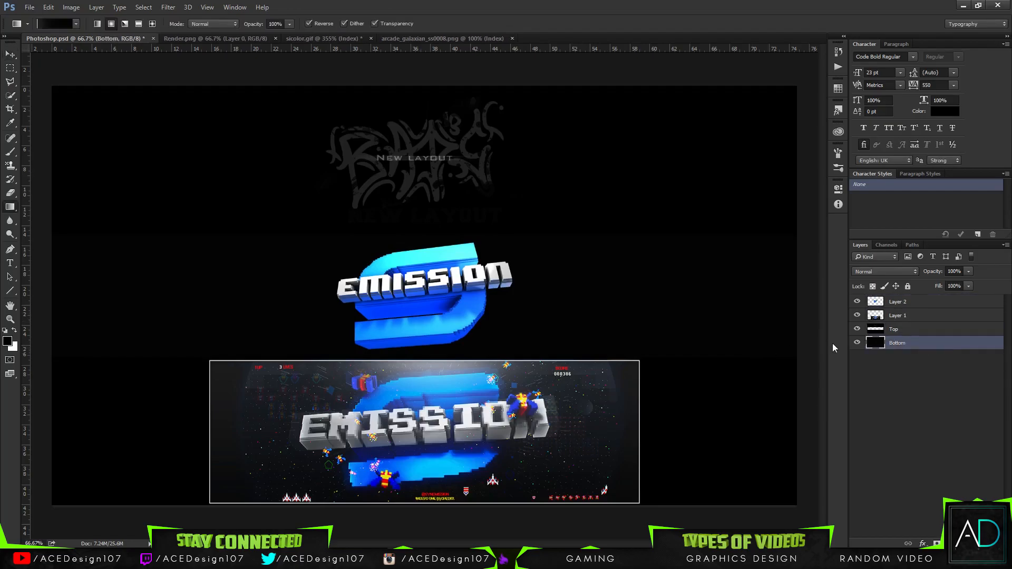
{"action": "left_click", "coordinate": [15, 330]}
{"action": "right_click", "coordinate": [10, 207]}
{"action": "left_click", "coordinate": [35, 216]}
{"action": "left_click", "coordinate": [264, 296]}
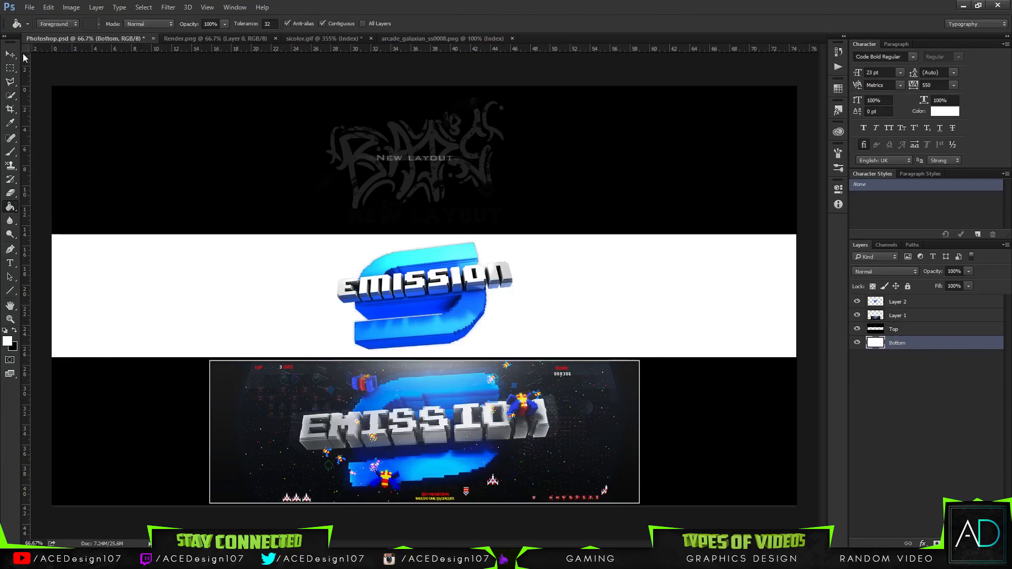
{"action": "key", "text": "v"}
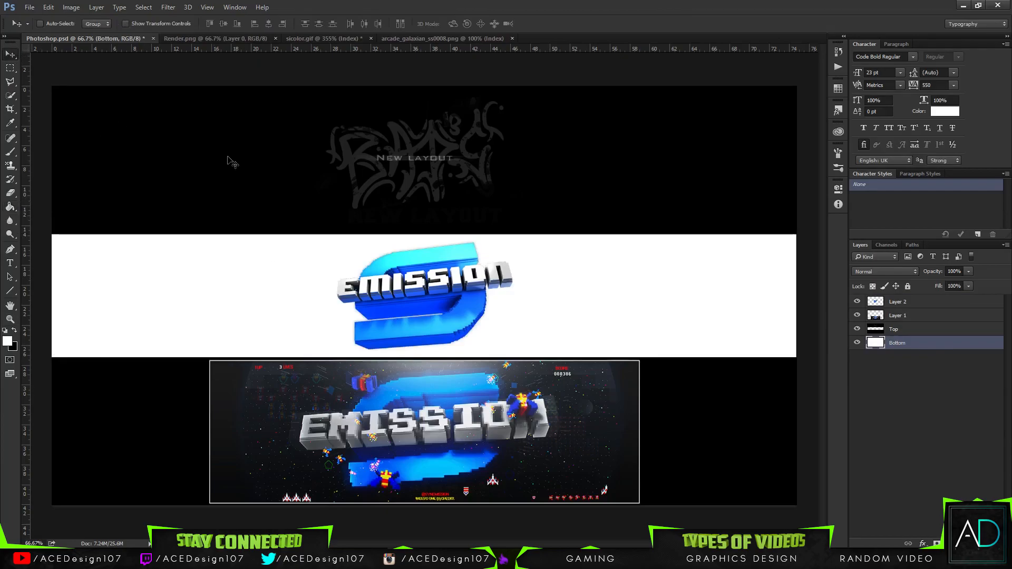
Hide the rulers and slightly enlarge the EMISSION render on Layer 2
{"action": "left_click", "coordinate": [930, 302]}
{"action": "key", "text": "ctrl"}
{"action": "key", "text": "ctrl+r"}
{"action": "key", "text": "ctrl+t"}
{"action": "left_click_drag", "start_coordinate": [508, 237], "coordinate": [510, 236]}
{"action": "key", "text": "Return"}
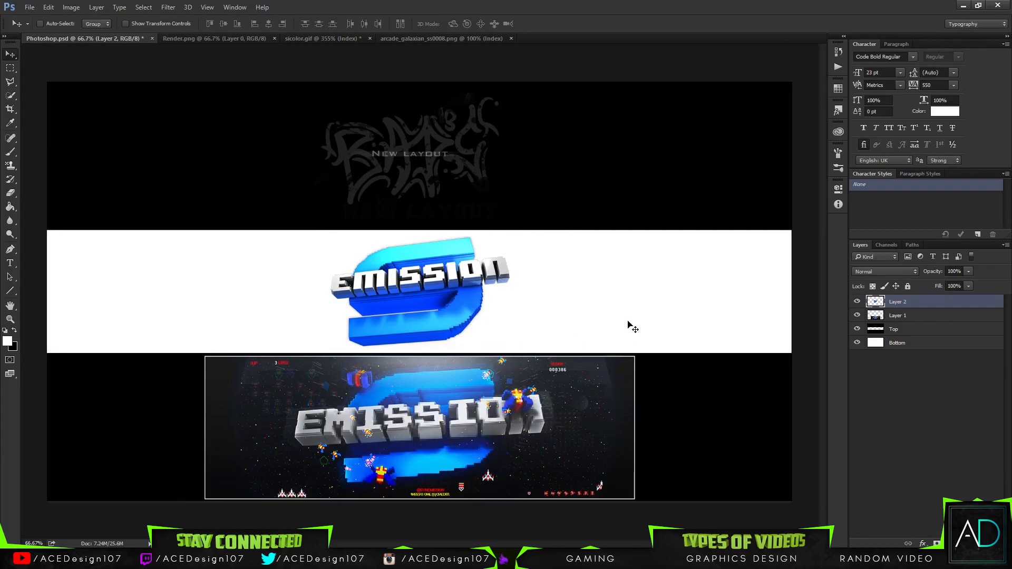
Fill the Bottom layer with a very dark grey using the Paint Bucket tool
{"action": "left_click", "coordinate": [949, 342]}
{"action": "left_click", "coordinate": [8, 342]}
{"action": "left_click_drag", "start_coordinate": [724, 250], "coordinate": [643, 240]}
{"action": "key", "text": "Return"}
{"action": "key", "text": "g"}
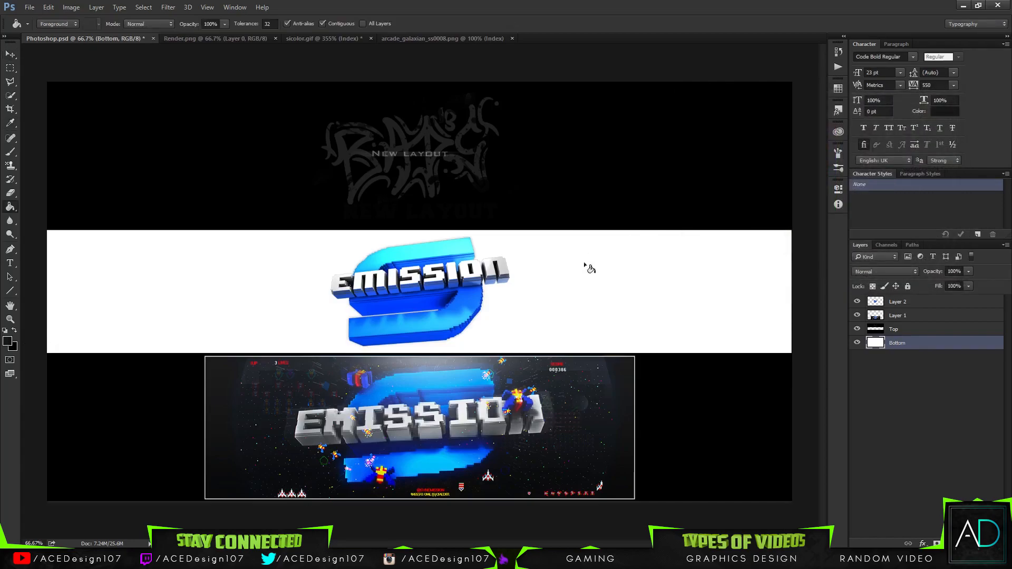
{"action": "left_click", "coordinate": [612, 294]}
{"action": "left_click", "coordinate": [12, 54]}
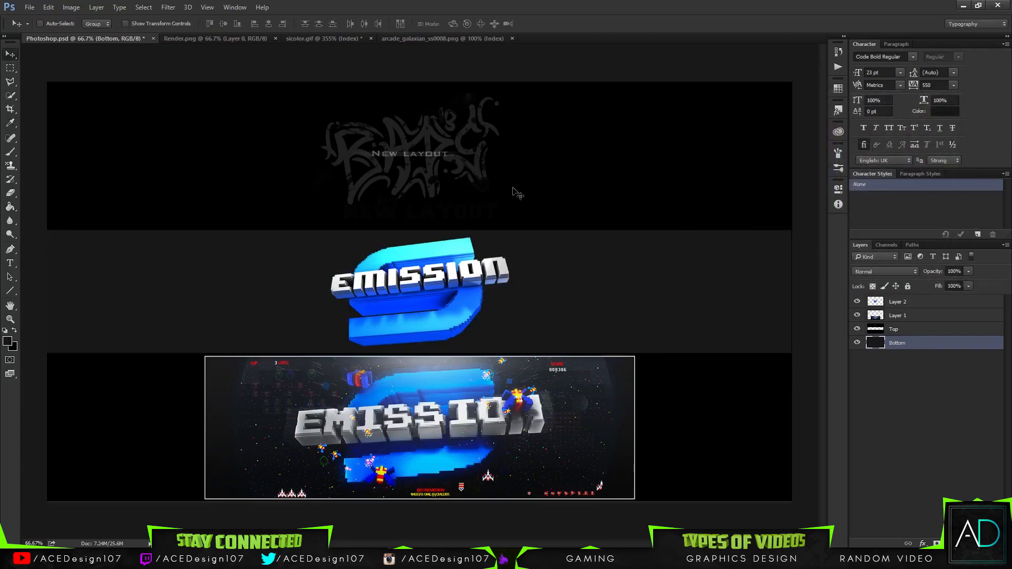
Duplicate the render layer and apply Glowing Edges to the copy with edge width 3, edge brightness 7 and smoothness 2
{"action": "left_click", "coordinate": [937, 306]}
{"action": "key", "text": "ctrl+j"}
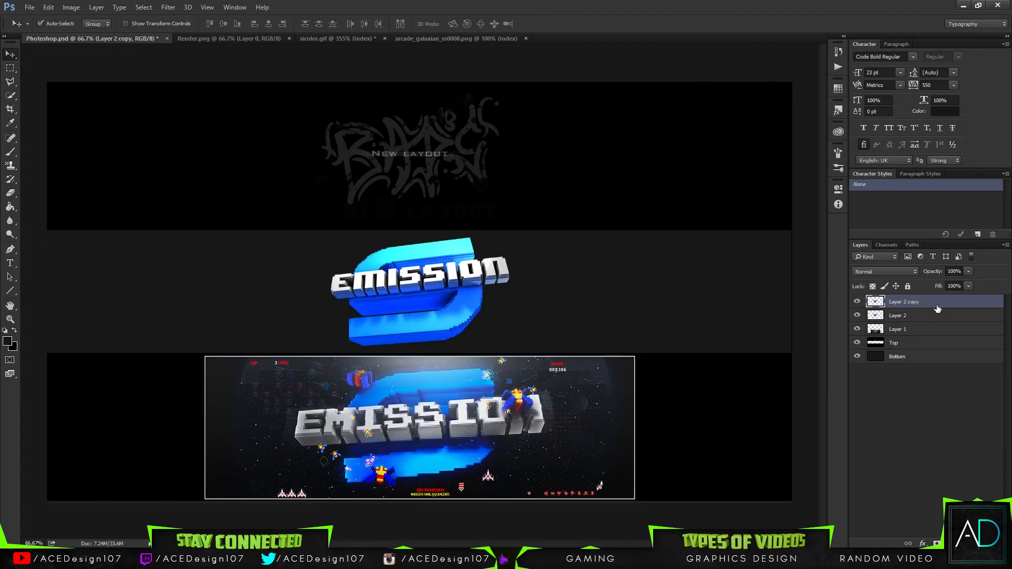
{"action": "left_click", "coordinate": [168, 7]}
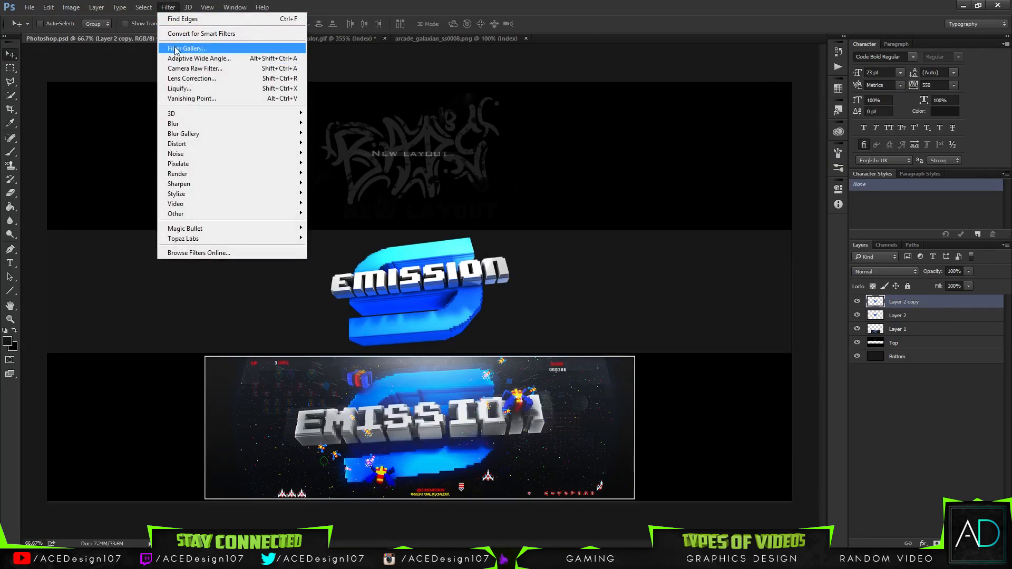
{"action": "left_click", "coordinate": [176, 48]}
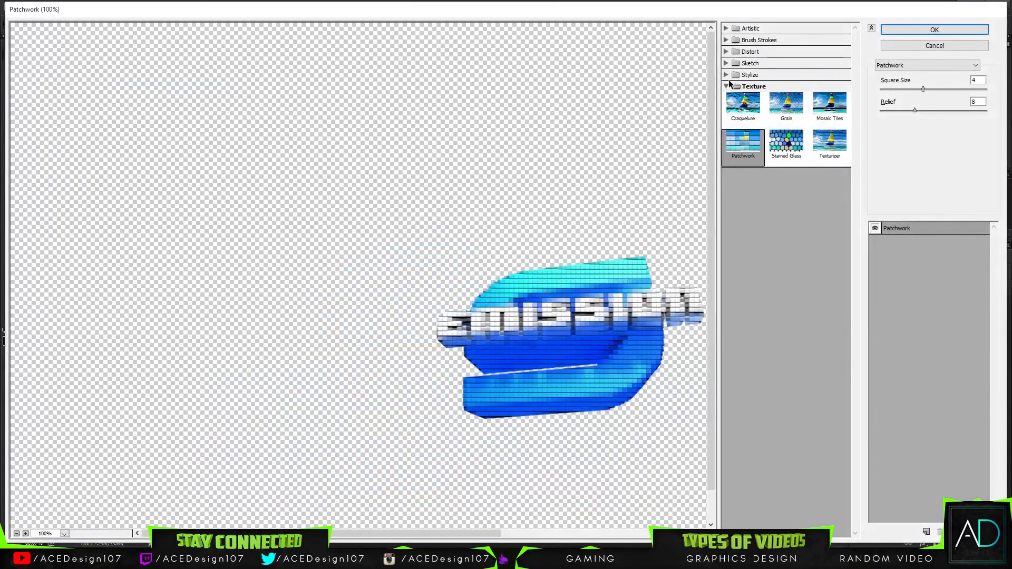
{"action": "left_click", "coordinate": [726, 74]}
{"action": "left_click", "coordinate": [743, 95]}
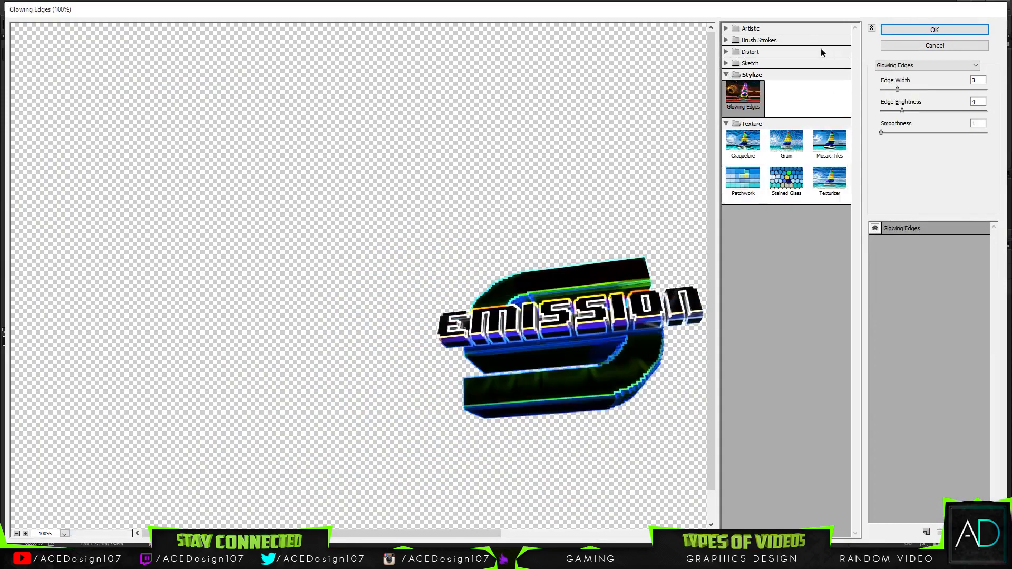
{"action": "left_click_drag", "start_coordinate": [896, 89], "coordinate": [889, 132]}
{"action": "left_click", "coordinate": [884, 132]}
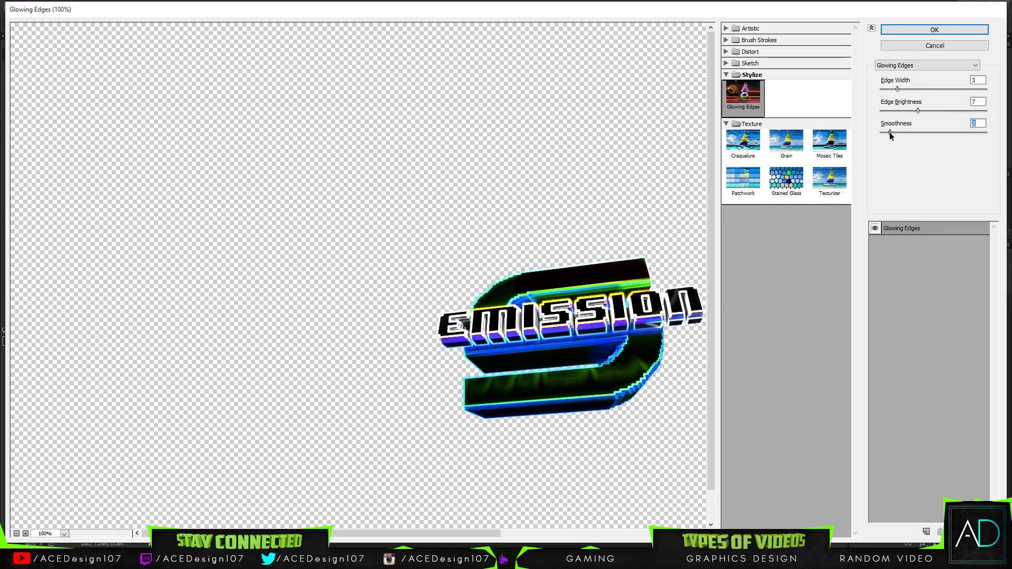
{"action": "left_click", "coordinate": [915, 31]}
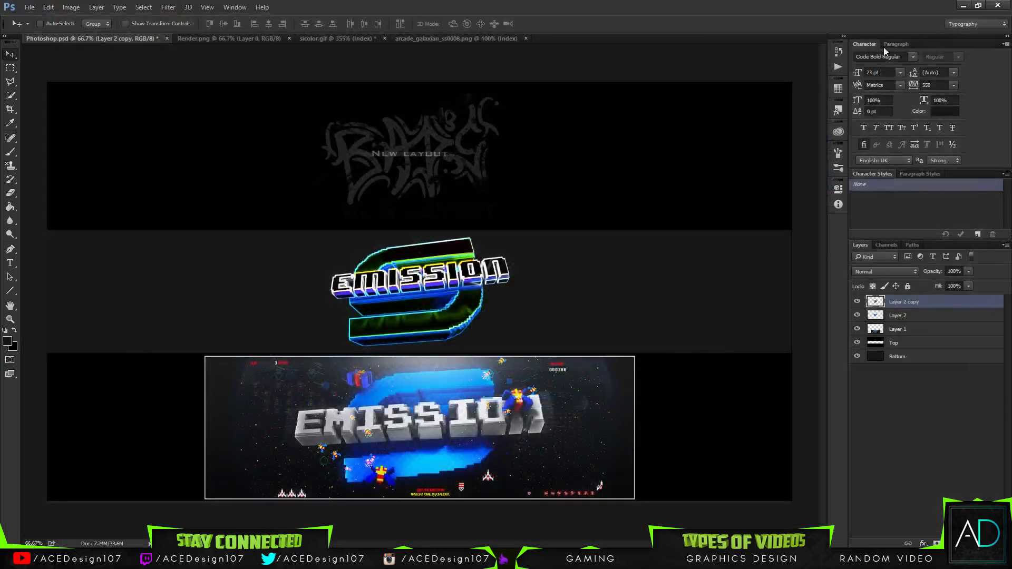
Set the glowing-edges copy to Overlay blending at about 54% opacity
{"action": "left_click", "coordinate": [915, 270]}
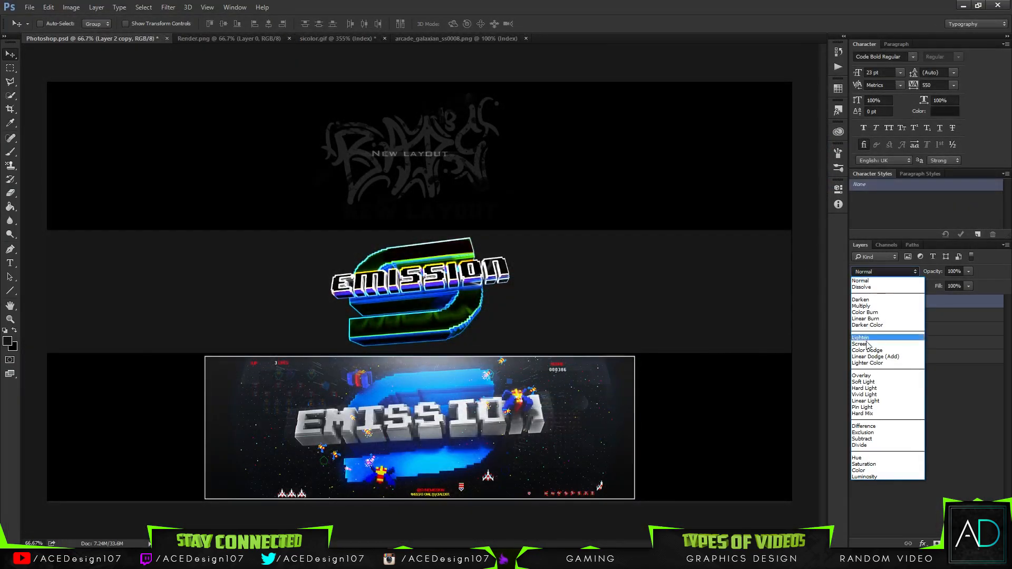
{"action": "left_click", "coordinate": [868, 375]}
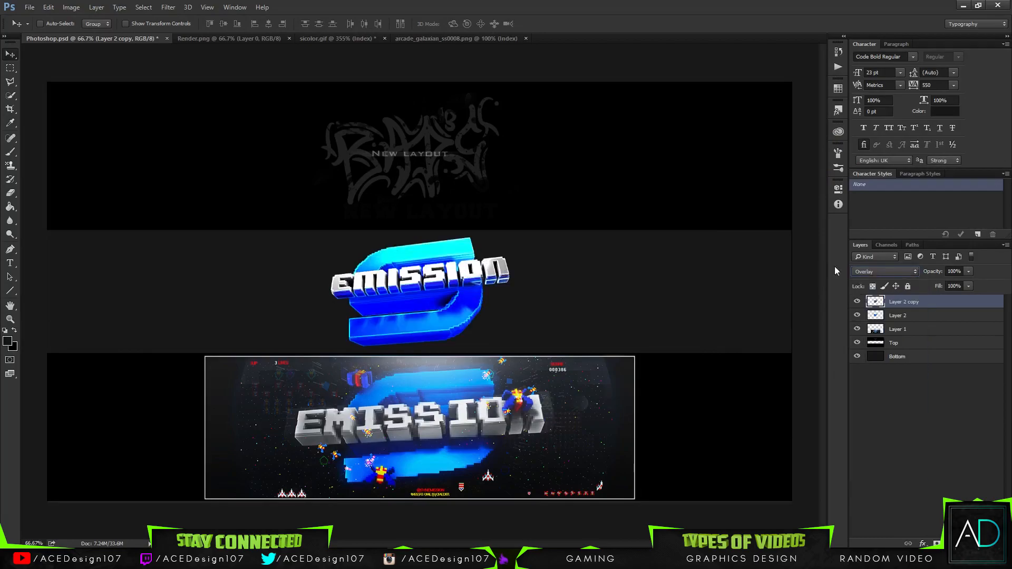
{"action": "left_click_drag", "start_coordinate": [968, 274], "coordinate": [945, 284]}
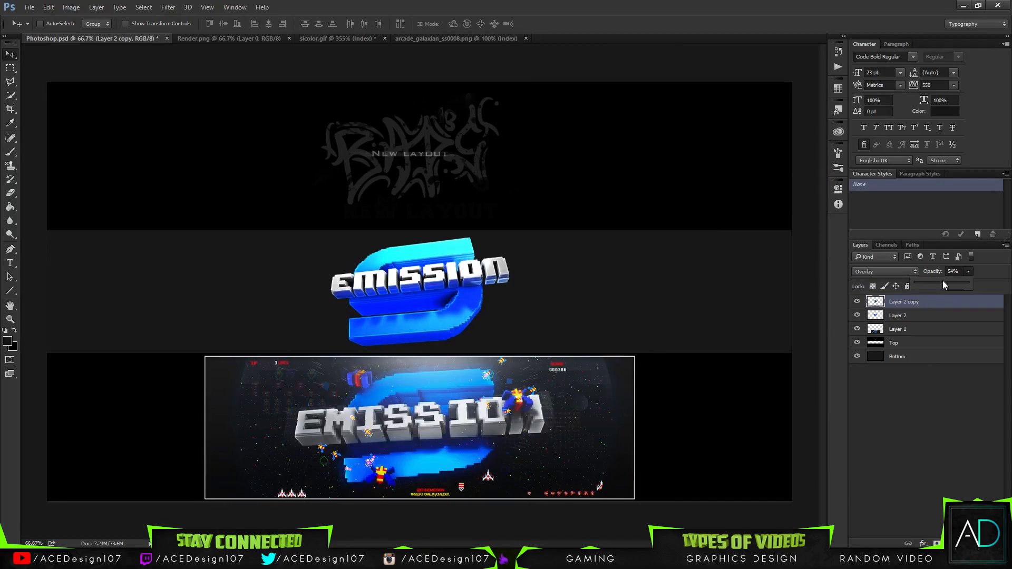
{"action": "left_click", "coordinate": [961, 272]}
Merge the glowing-edges copy down into Layer 2
{"action": "left_click", "coordinate": [947, 398]}
{"action": "left_click", "coordinate": [937, 304]}
{"action": "key", "text": "Delete"}
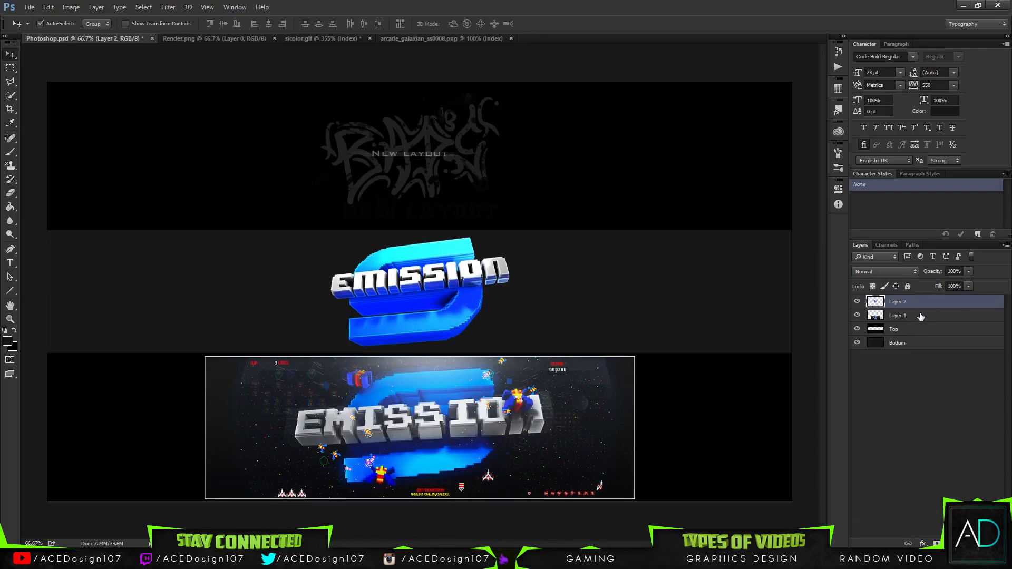
Duplicate Layer 2 and try out Filter Gallery distortion and texture effects on the copy, settling on Patchwork
{"action": "key", "text": "ctrl+j"}
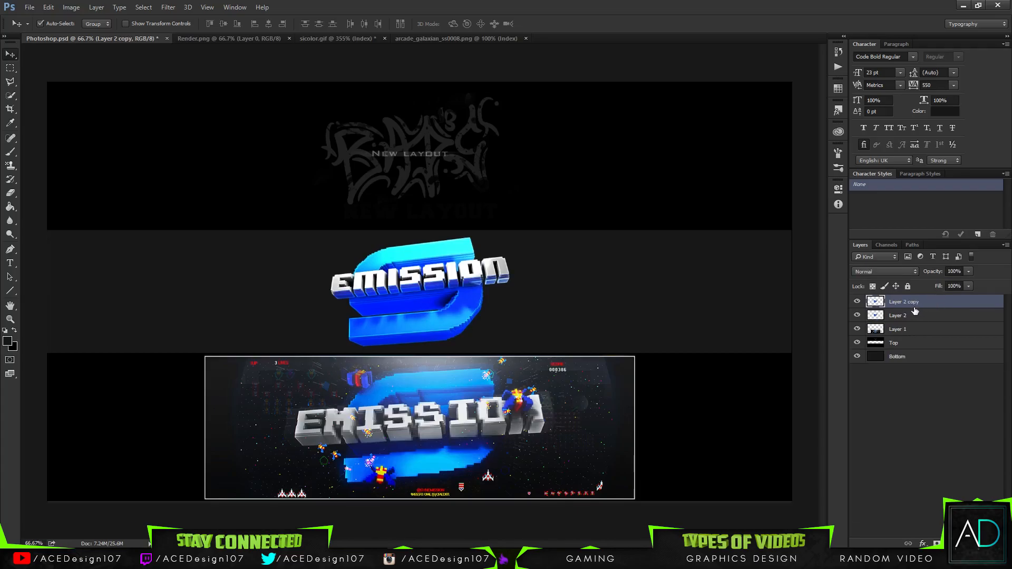
{"action": "left_click", "coordinate": [168, 7]}
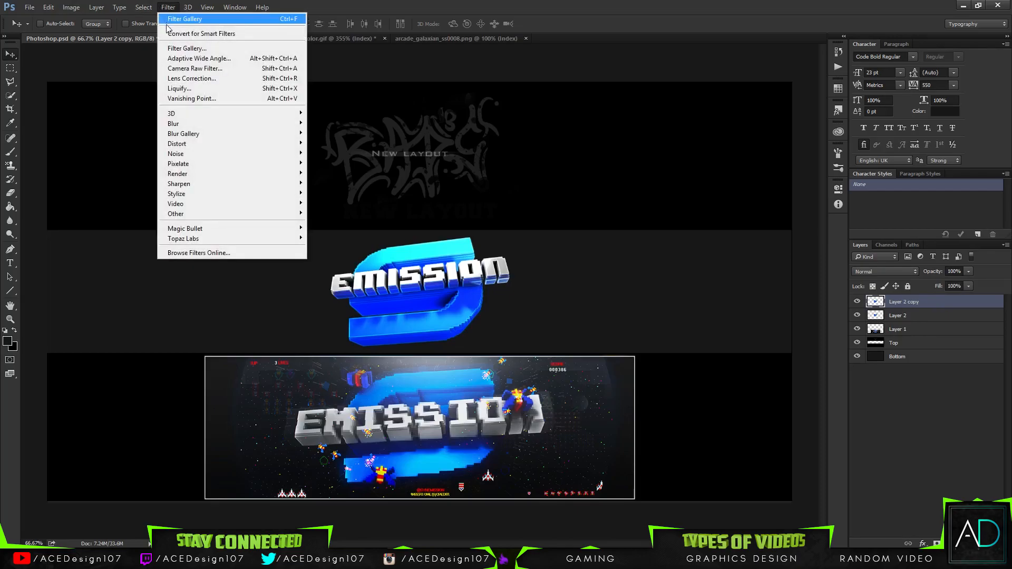
{"action": "left_click", "coordinate": [186, 48]}
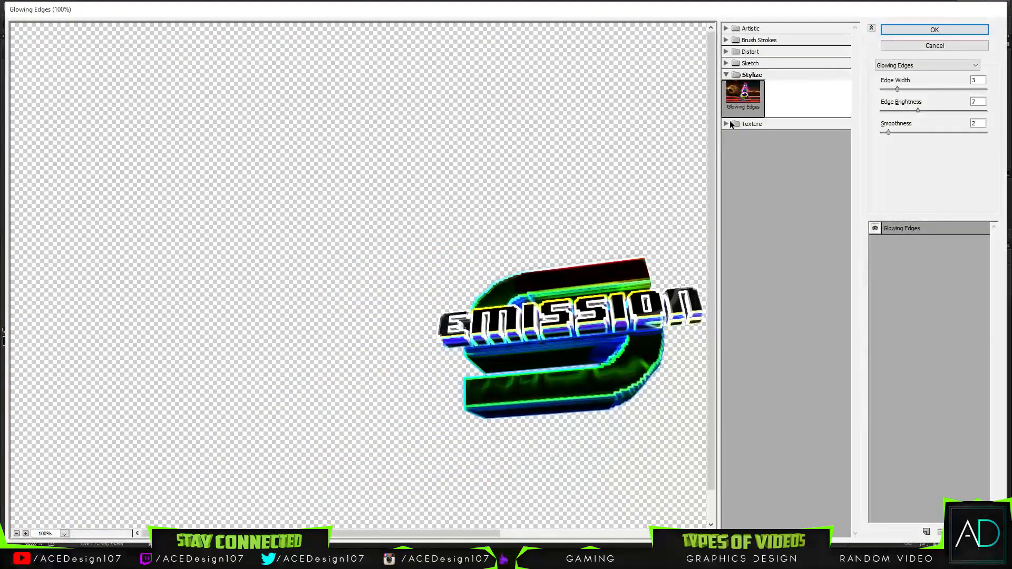
{"action": "left_click", "coordinate": [743, 188]}
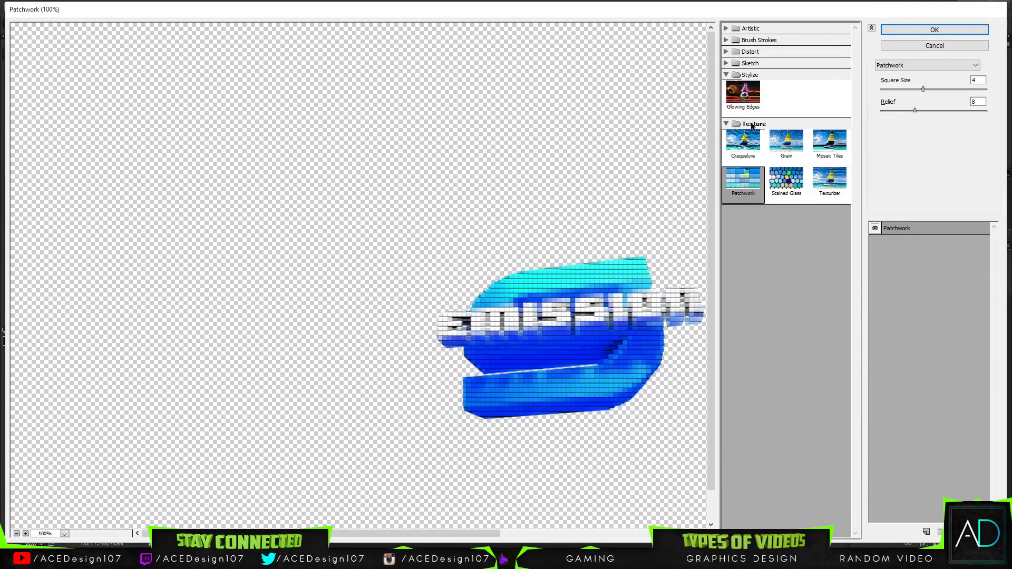
{"action": "left_click", "coordinate": [733, 51]}
{"action": "left_click", "coordinate": [743, 70]}
{"action": "left_click", "coordinate": [786, 70]}
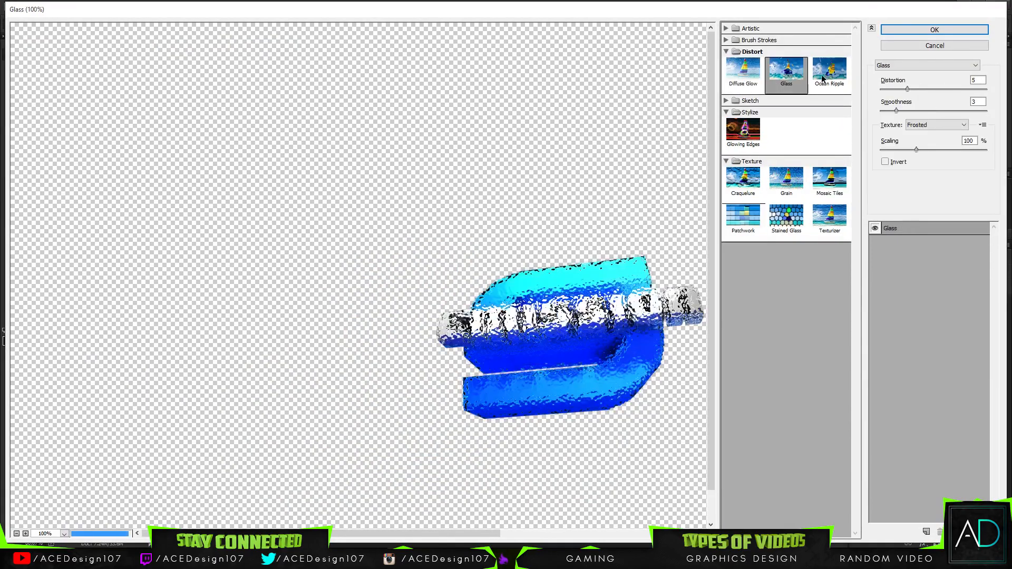
{"action": "left_click", "coordinate": [829, 70]}
{"action": "left_click", "coordinate": [738, 224]}
{"action": "left_click", "coordinate": [743, 182]}
{"action": "left_click", "coordinate": [787, 227]}
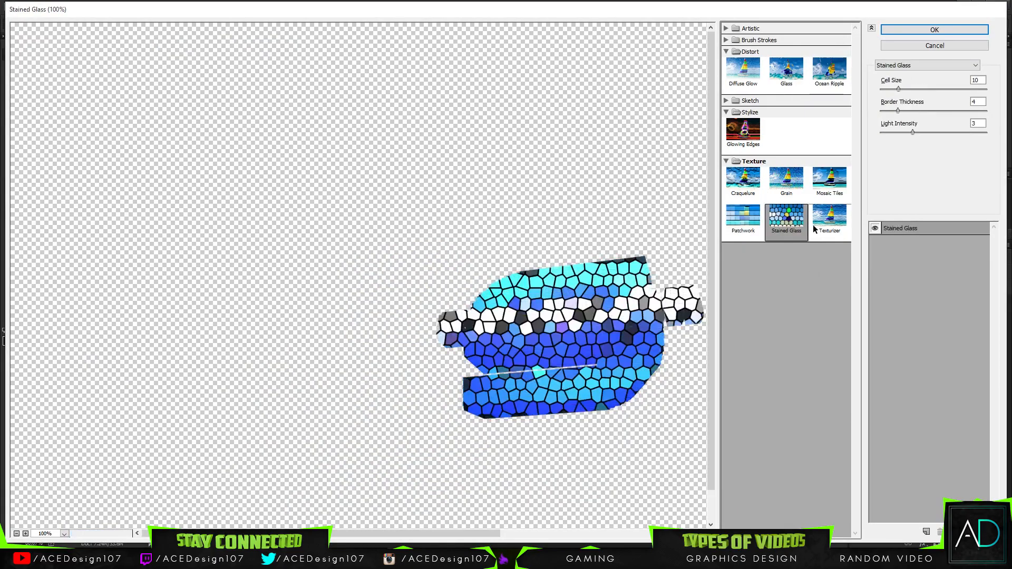
{"action": "left_click", "coordinate": [819, 228]}
{"action": "left_click", "coordinate": [743, 230]}
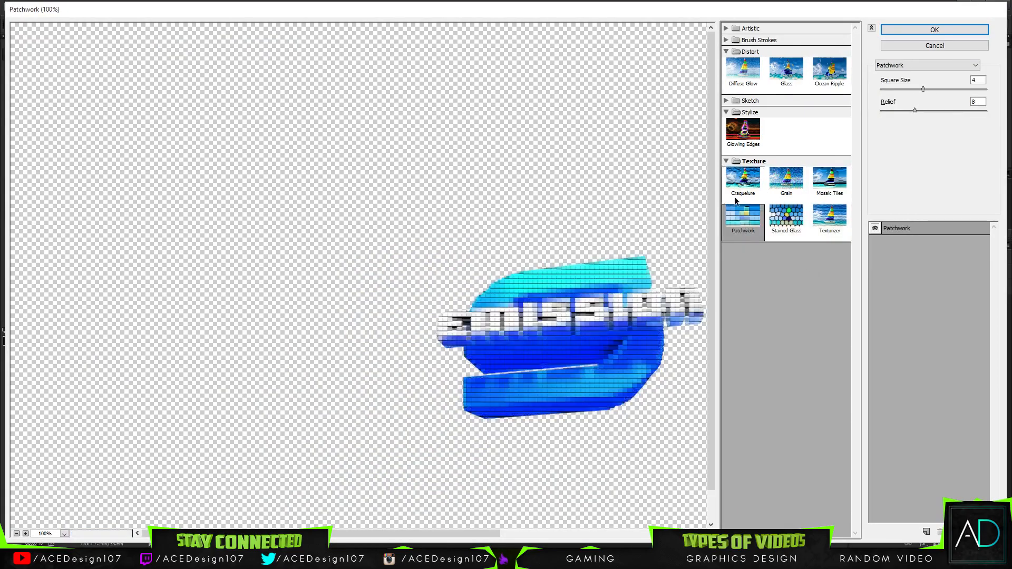
Apply Patchwork to the Layer 2 copy with square size 4 and a reduced relief
{"action": "left_click_drag", "start_coordinate": [970, 90], "coordinate": [901, 91]}
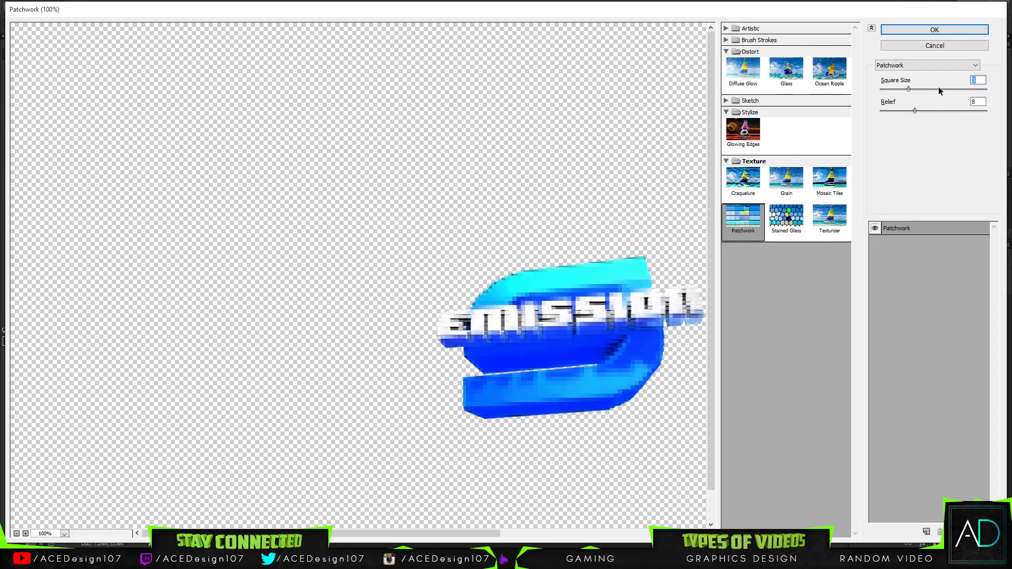
{"action": "key", "text": "Down"}
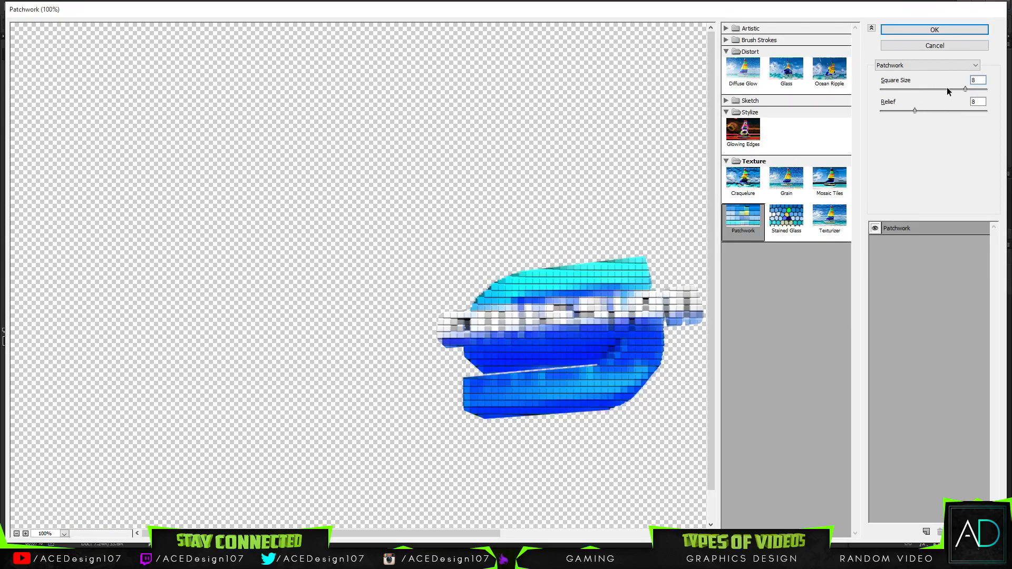
{"action": "left_click_drag", "start_coordinate": [914, 92], "coordinate": [890, 111]}
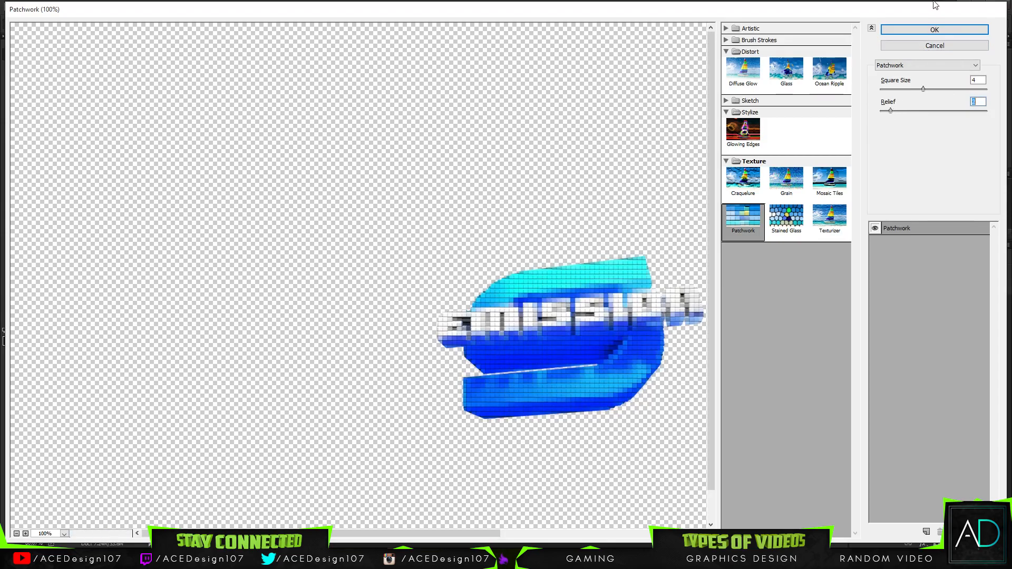
{"action": "left_click", "coordinate": [913, 29]}
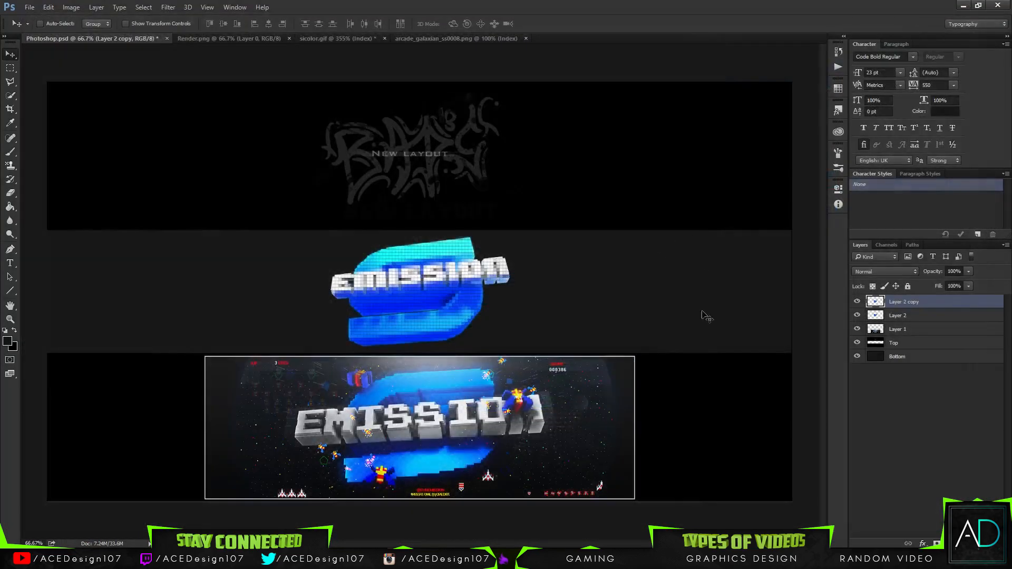
Try Overlay blending at about 34% opacity on the patchwork copy, and delete that layer
{"action": "left_click", "coordinate": [892, 271]}
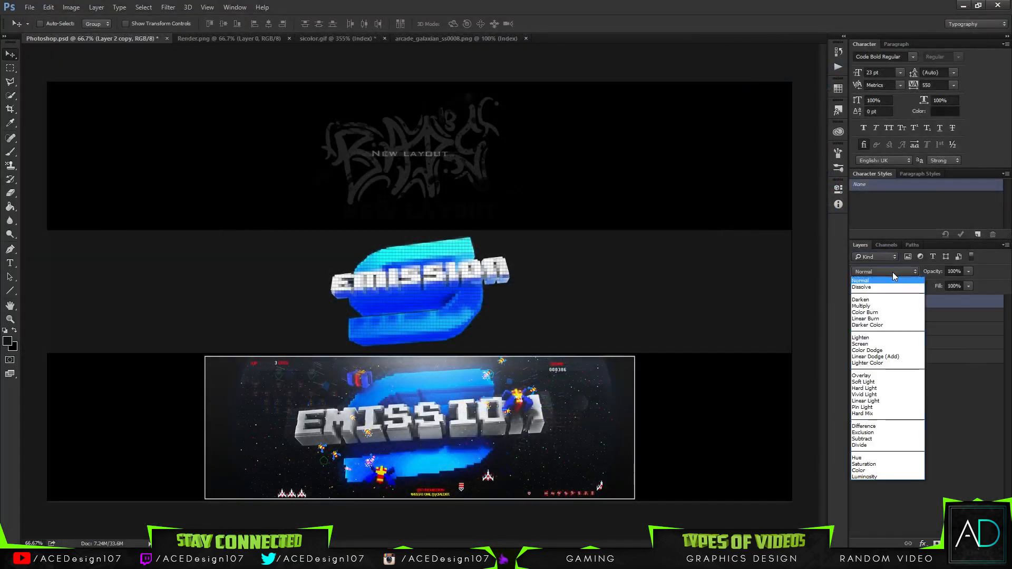
{"action": "left_click", "coordinate": [860, 372]}
{"action": "left_click_drag", "start_coordinate": [957, 281], "coordinate": [933, 281]}
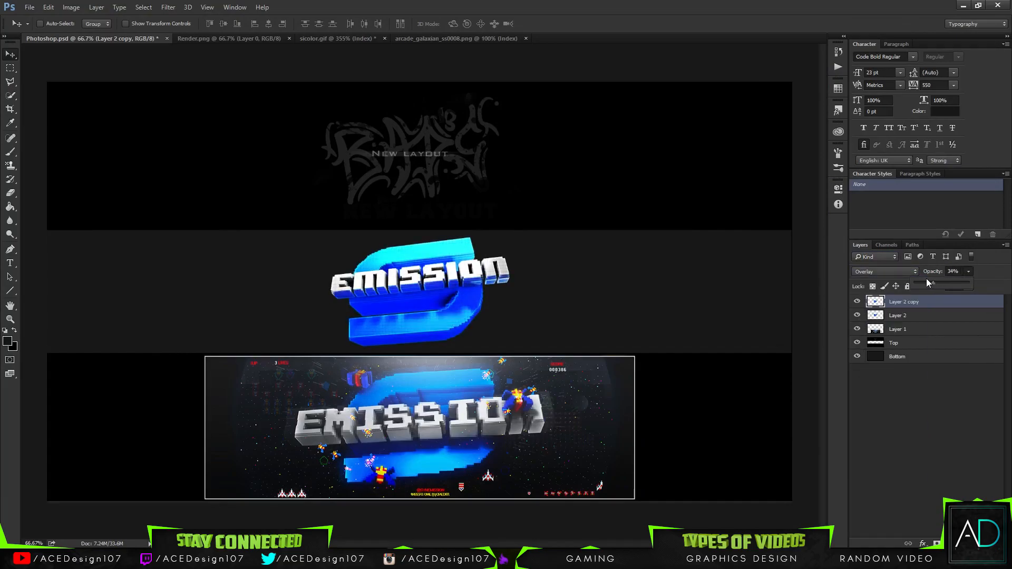
{"action": "key", "text": "Delete"}
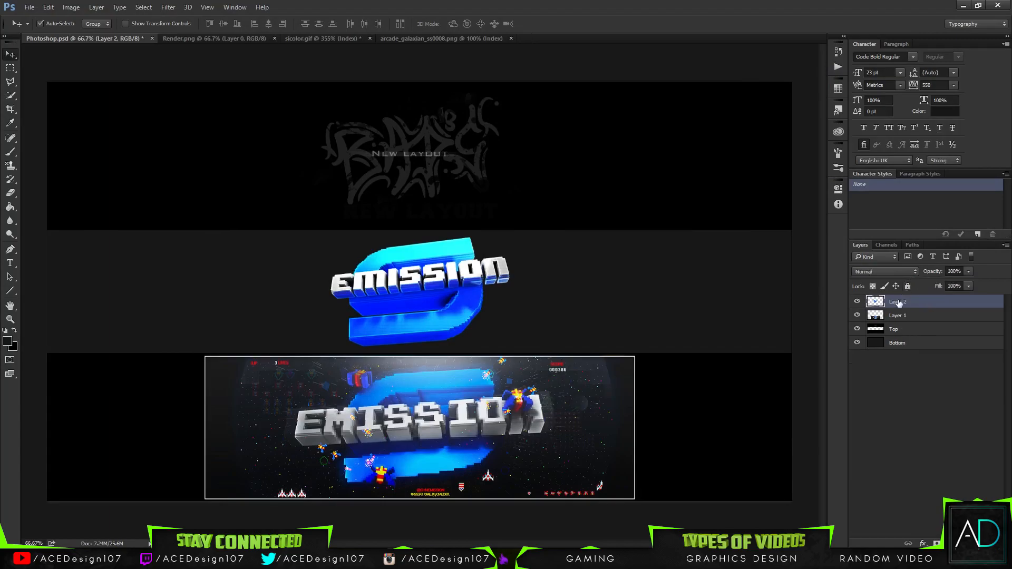
Duplicate Layer 2 and apply a Mosaic filter with a small cell size to the copy
{"action": "key", "text": "ctrl+0"}
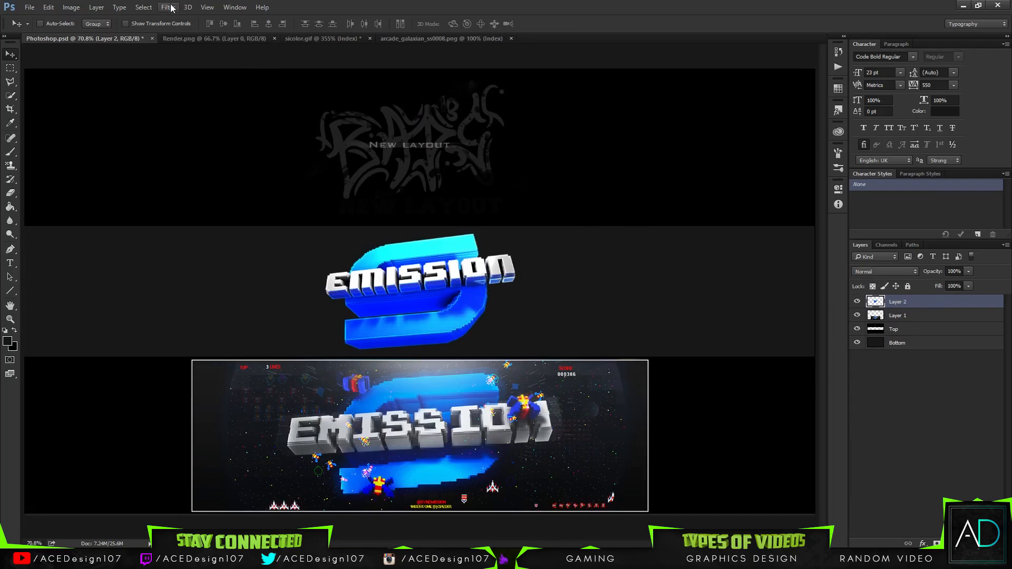
{"action": "key", "text": "ctrl+j"}
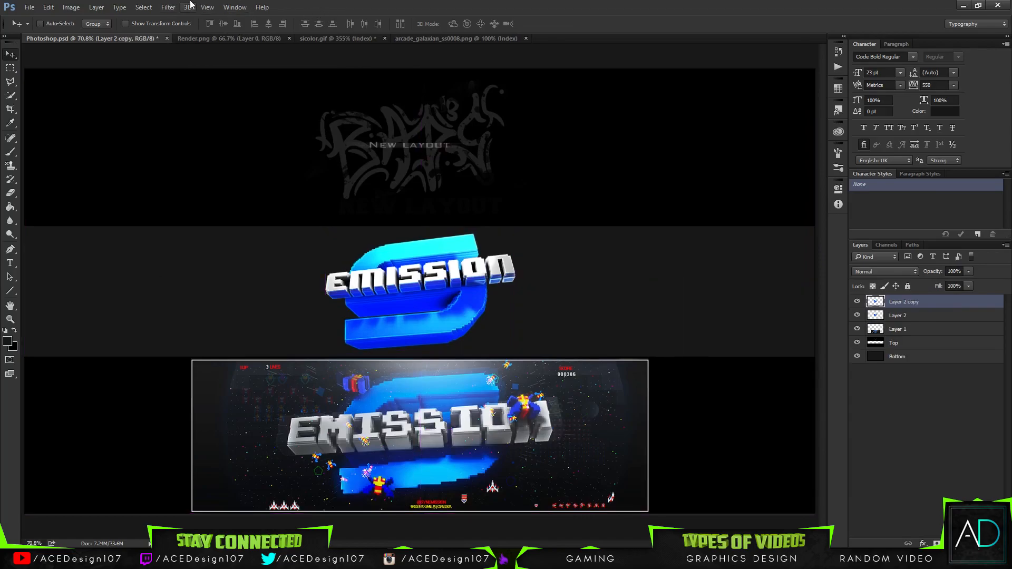
{"action": "left_click", "coordinate": [168, 8]}
{"action": "mouse_move", "coordinate": [188, 170]}
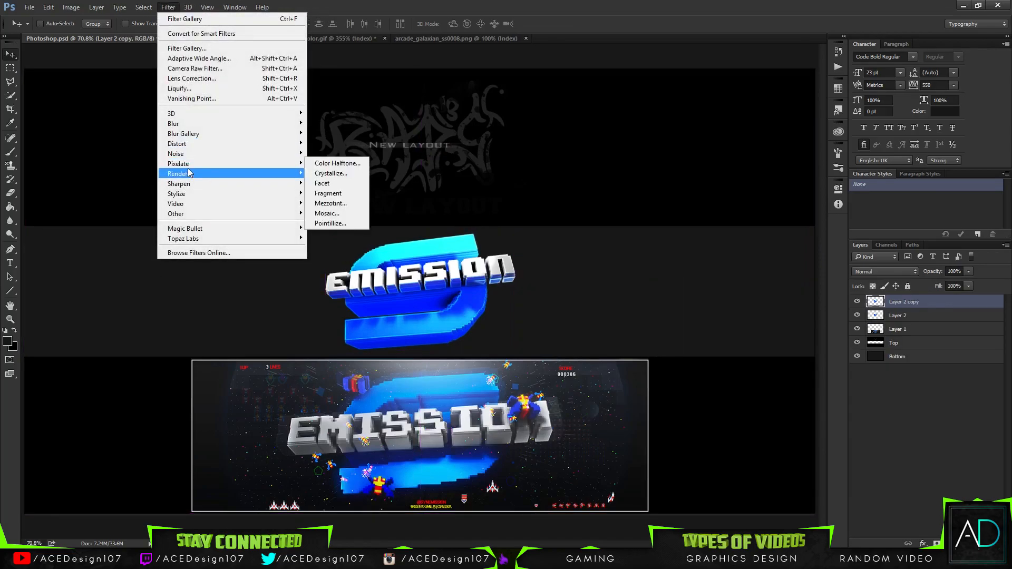
{"action": "mouse_move", "coordinate": [245, 164]}
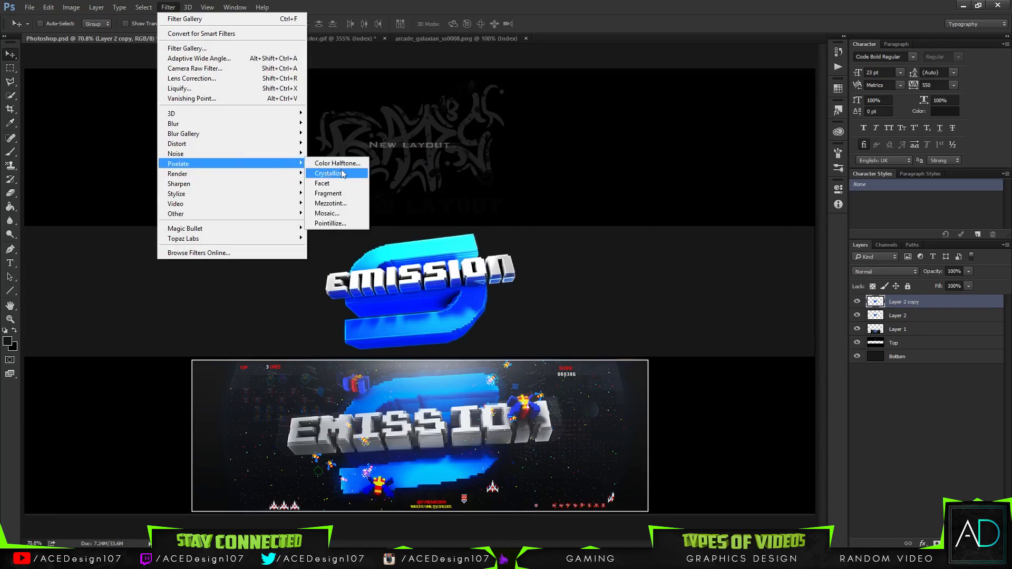
{"action": "left_click", "coordinate": [328, 213]}
{"action": "left_click_drag", "start_coordinate": [442, 286], "coordinate": [435, 289]}
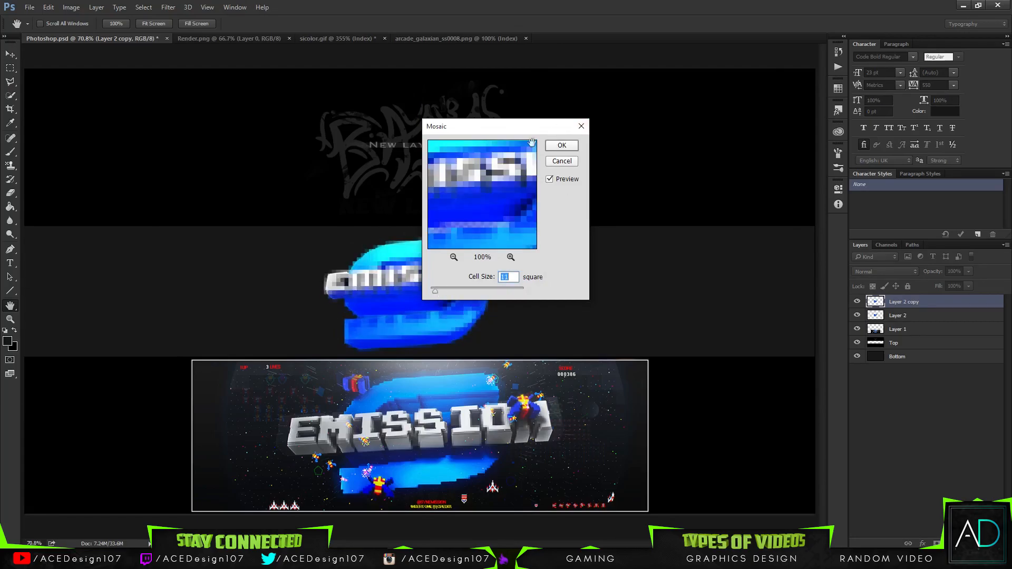
{"action": "left_click_drag", "start_coordinate": [438, 289], "coordinate": [434, 291]}
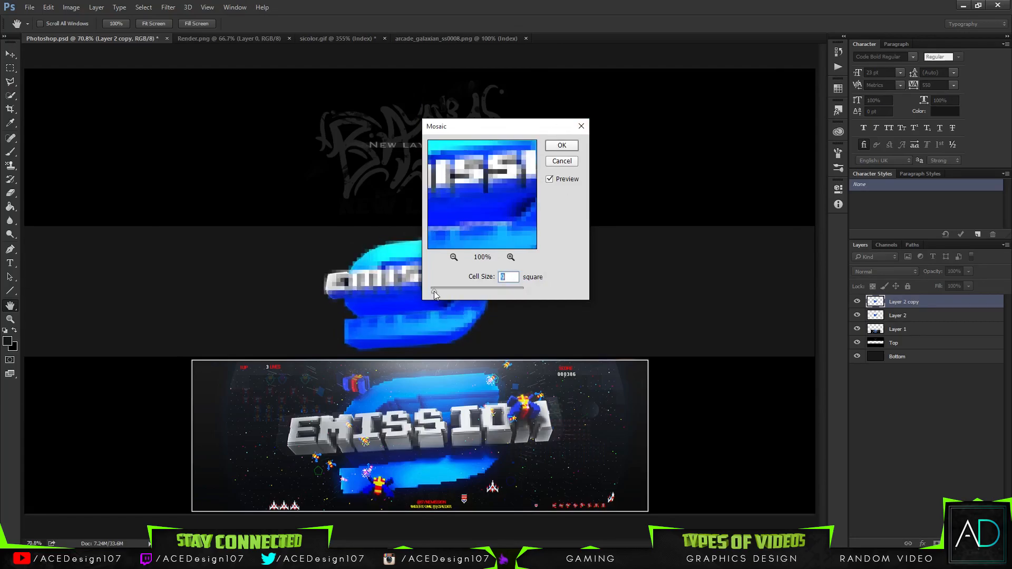
{"action": "left_click", "coordinate": [557, 146]}
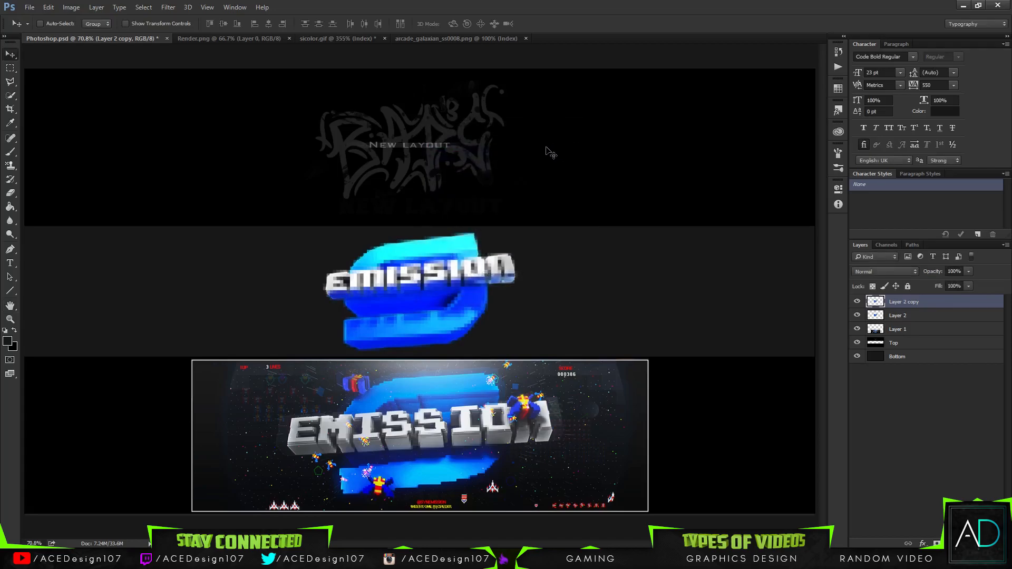
Apply Find Edges to the mosaic copy and invert its colors
{"action": "left_click", "coordinate": [168, 7]}
{"action": "mouse_move", "coordinate": [194, 183]}
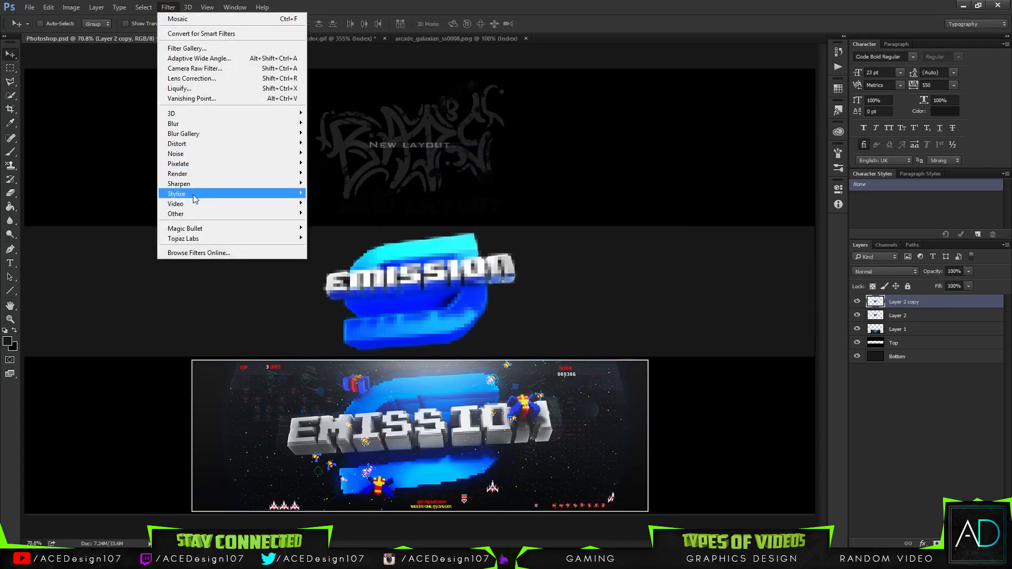
{"action": "left_click", "coordinate": [327, 224]}
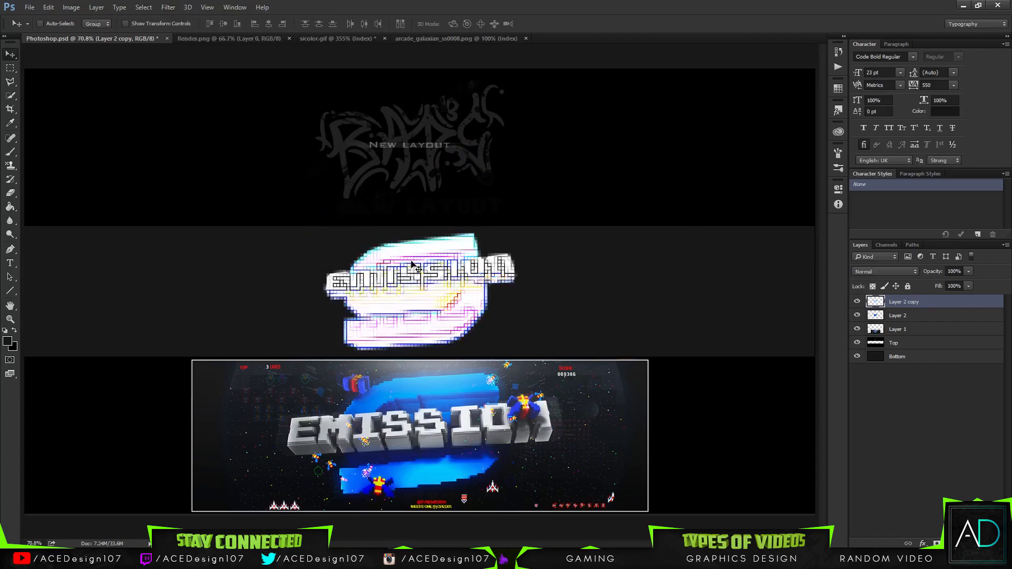
{"action": "key", "text": "ctrl+i"}
Set the inverted edge copy to Overlay blending at about 16% opacity
{"action": "left_click", "coordinate": [886, 271]}
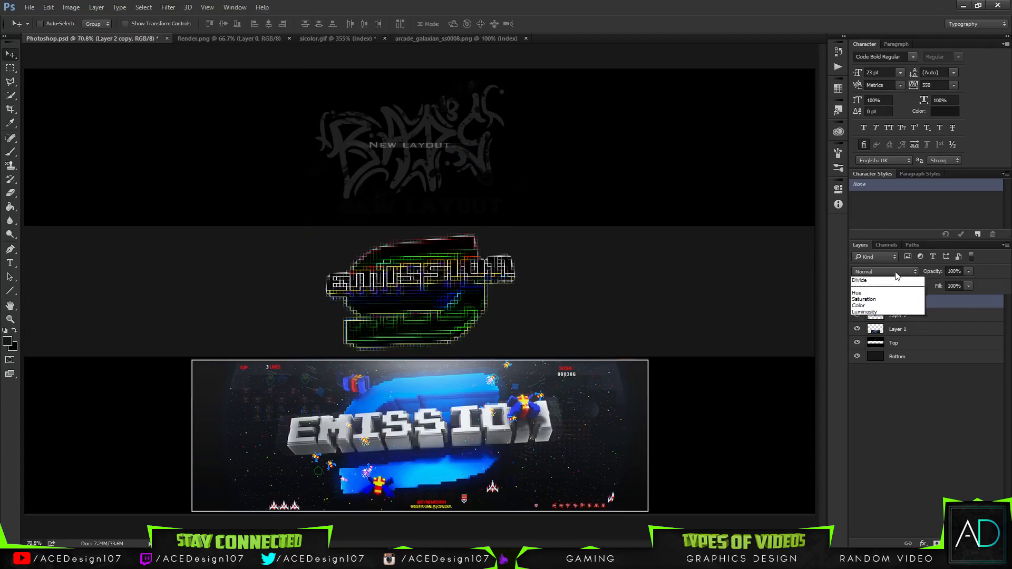
{"action": "left_click", "coordinate": [875, 376]}
{"action": "left_click", "coordinate": [969, 271]}
{"action": "left_click_drag", "start_coordinate": [945, 283], "coordinate": [925, 283]}
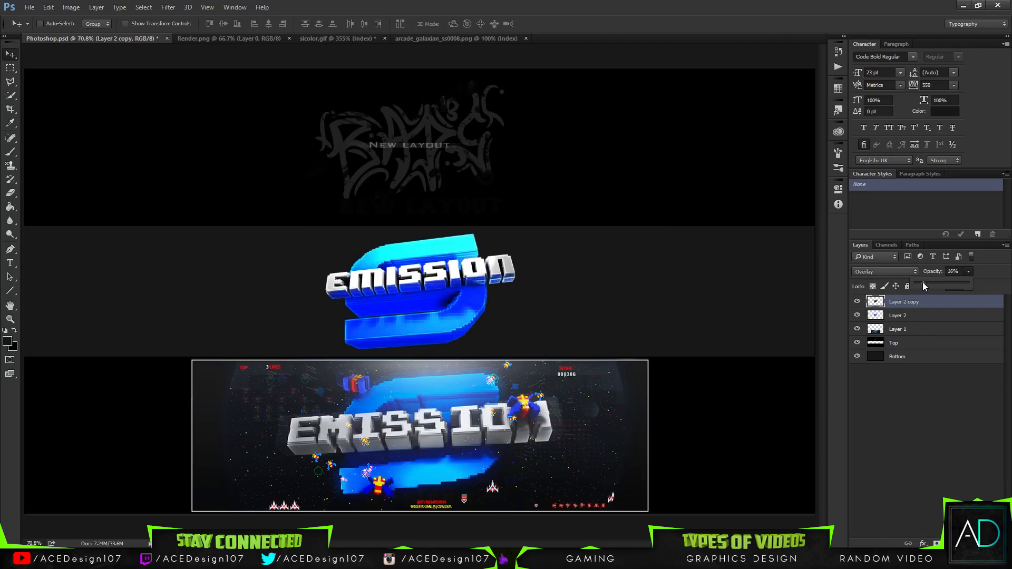
Try deleting Layer 2 and Layer 2 copy, and undo both deletions
{"action": "left_click", "coordinate": [906, 315]}
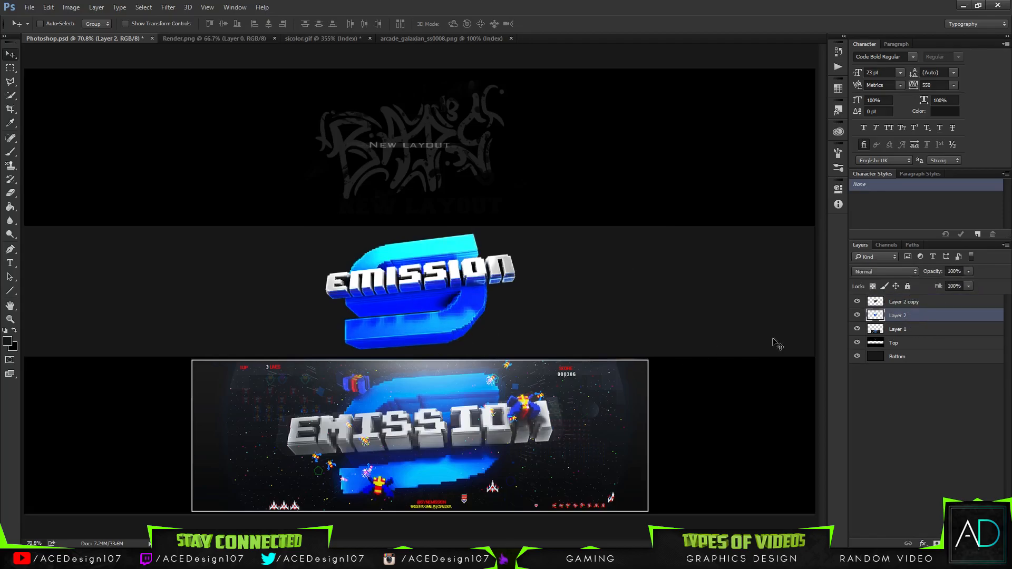
{"action": "key", "text": "Delete"}
{"action": "left_click", "coordinate": [902, 302]}
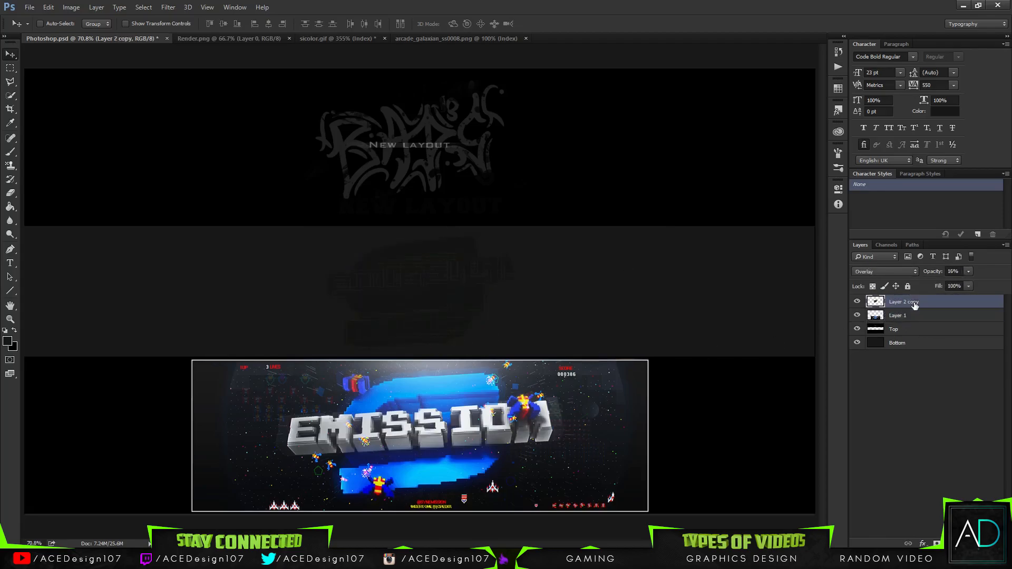
{"action": "key", "text": "Delete"}
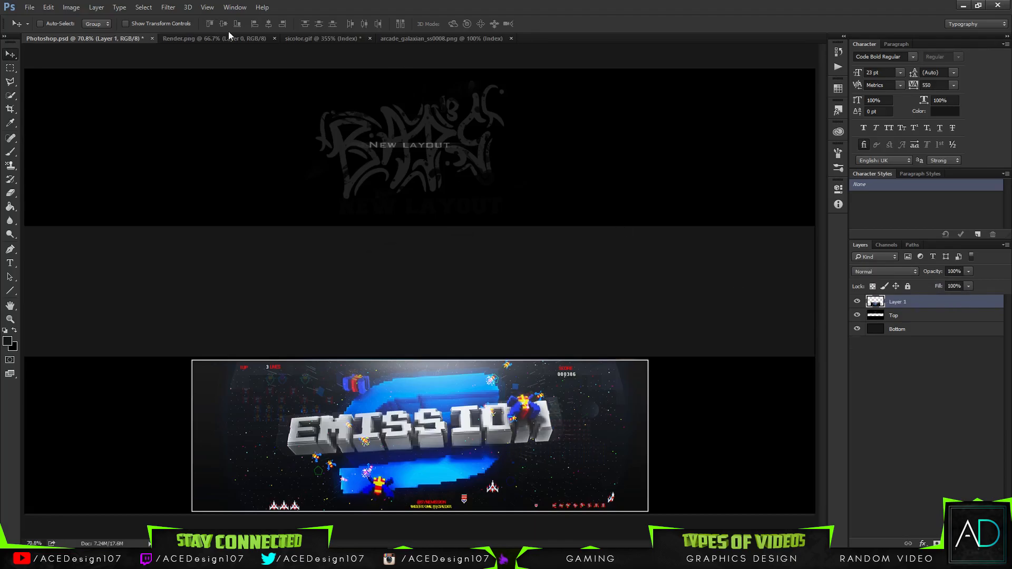
{"action": "key", "text": "ctrl+alt+z"}
{"action": "key", "text": "ctrl+alt+z"}
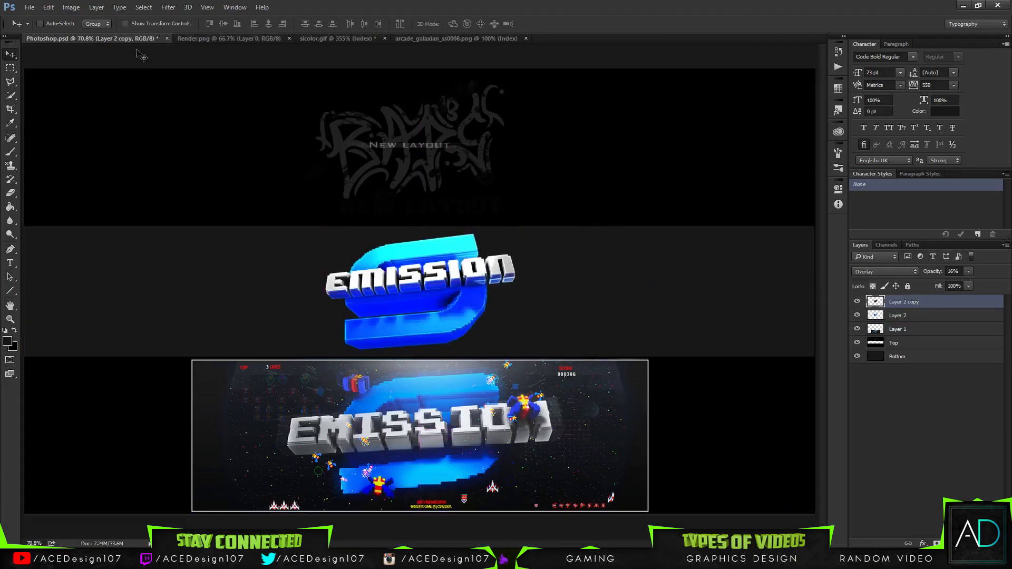
Bring the original render from Render.png into Photoshop.psd, scale it to about 37% and align it over the styled logo
{"action": "left_click", "coordinate": [194, 37]}
{"action": "left_click_drag", "start_coordinate": [86, 37], "coordinate": [661, 291]}
{"action": "key", "text": "ctrl+t"}
{"action": "left_click_drag", "start_coordinate": [696, 119], "coordinate": [535, 261]}
{"action": "left_click_drag", "start_coordinate": [443, 274], "coordinate": [425, 281]}
{"action": "left_click_drag", "start_coordinate": [513, 233], "coordinate": [517, 234]}
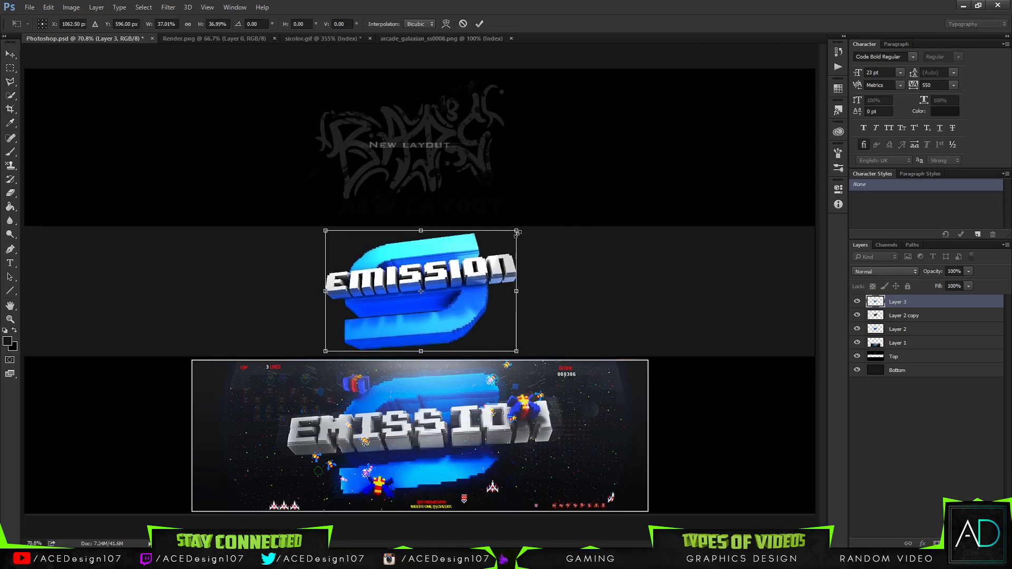
{"action": "key", "text": "Return"}
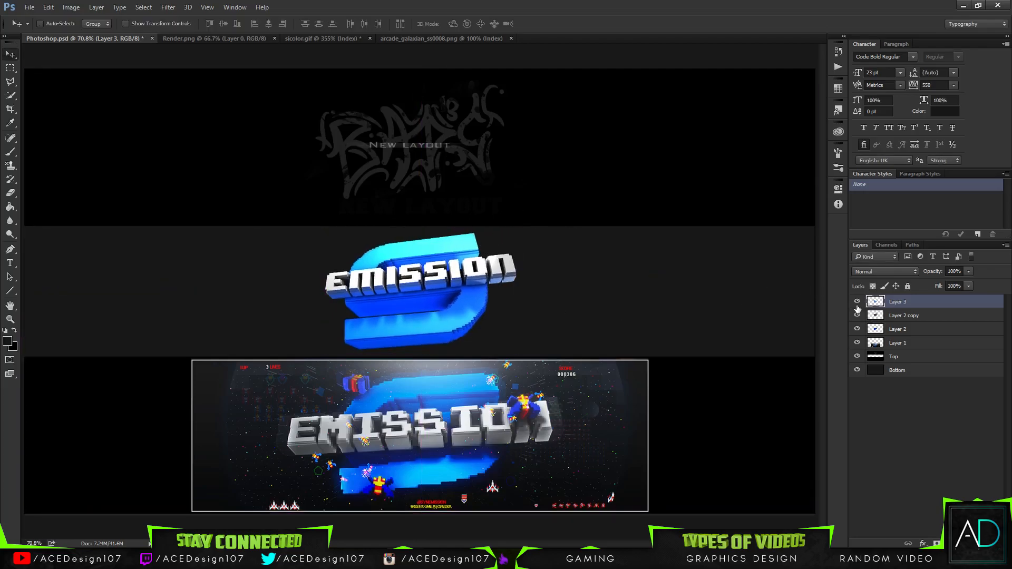
Group Layer 2 copy and Layer 2 together
{"action": "left_click", "coordinate": [918, 316]}
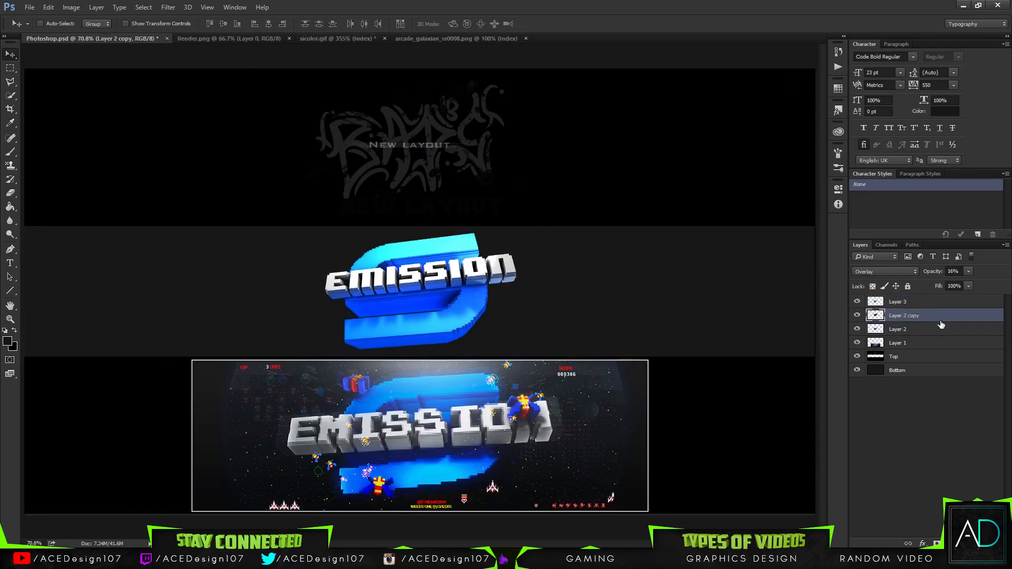
{"action": "left_click", "coordinate": [934, 329], "text": "shift"}
{"action": "key", "text": "ctrl+g"}
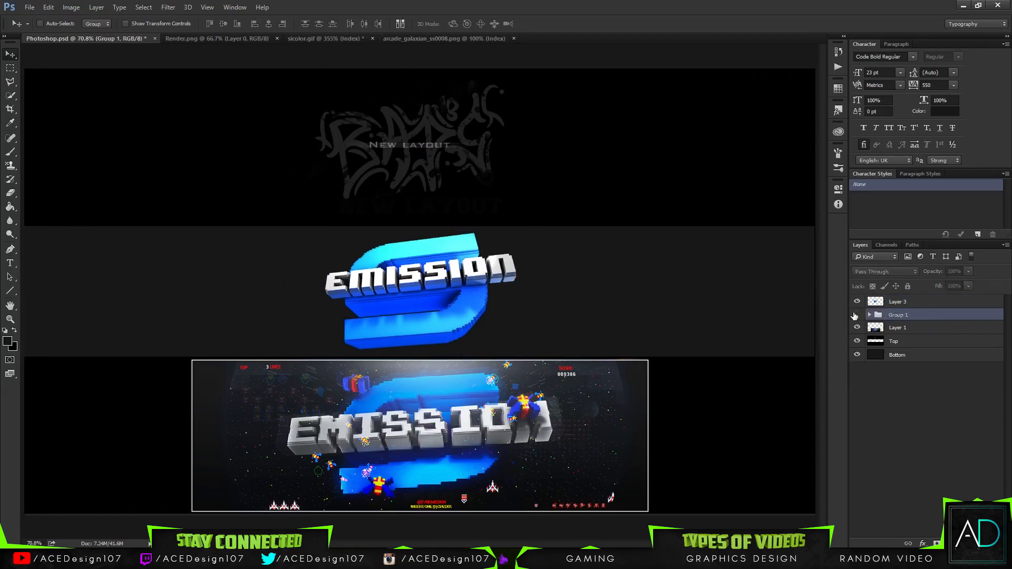
Toggle the visibility of Layer 3 to compare the original render with the styled group
{"action": "left_click", "coordinate": [856, 302]}
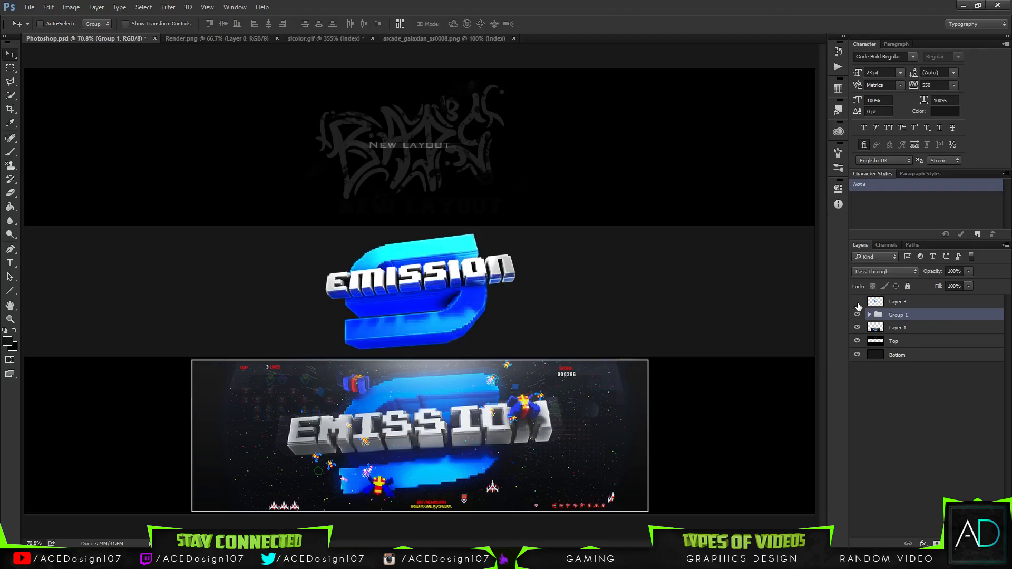
{"action": "left_click", "coordinate": [856, 303]}
{"action": "left_click", "coordinate": [856, 303]}
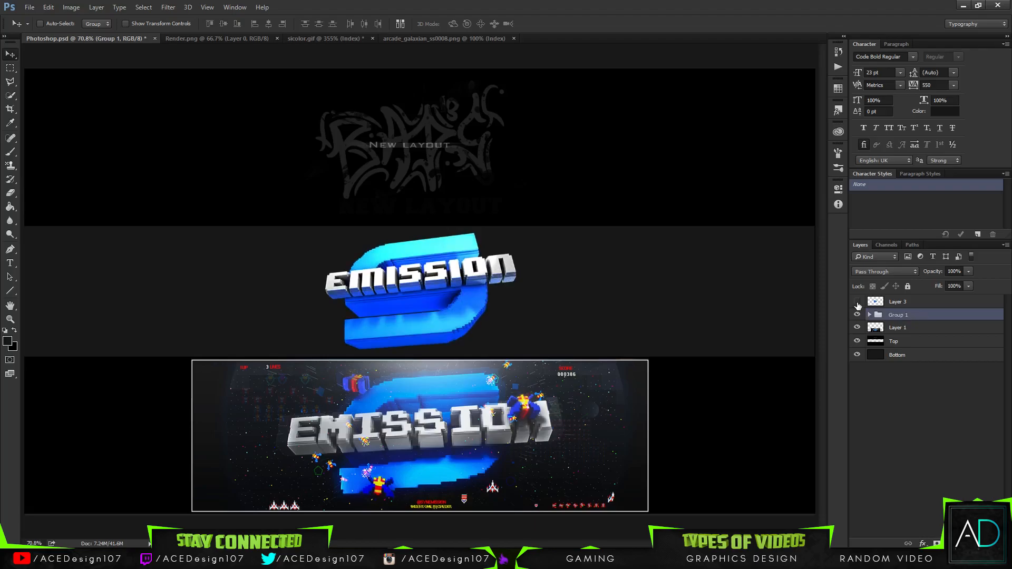
Show Layer 3 again and delete Group 1 beneath it
{"action": "left_click", "coordinate": [857, 303]}
{"action": "left_click", "coordinate": [933, 325]}
{"action": "left_click", "coordinate": [933, 314]}
{"action": "key", "text": "Delete"}
{"action": "left_click", "coordinate": [923, 303]}
Duplicate Layer 3 and apply a Mosaic filter to the copy
{"action": "left_click", "coordinate": [167, 6]}
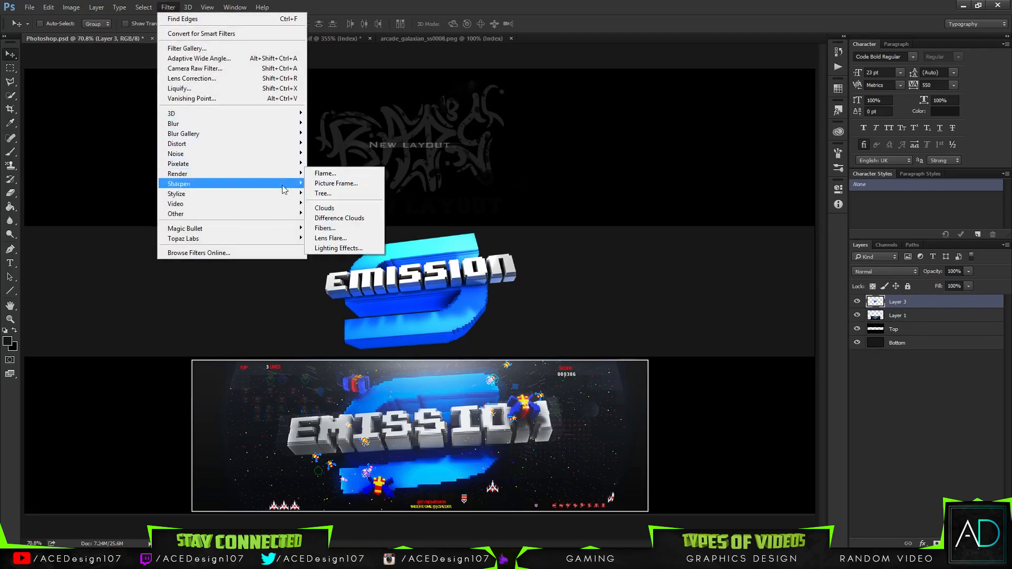
{"action": "mouse_move", "coordinate": [218, 165]}
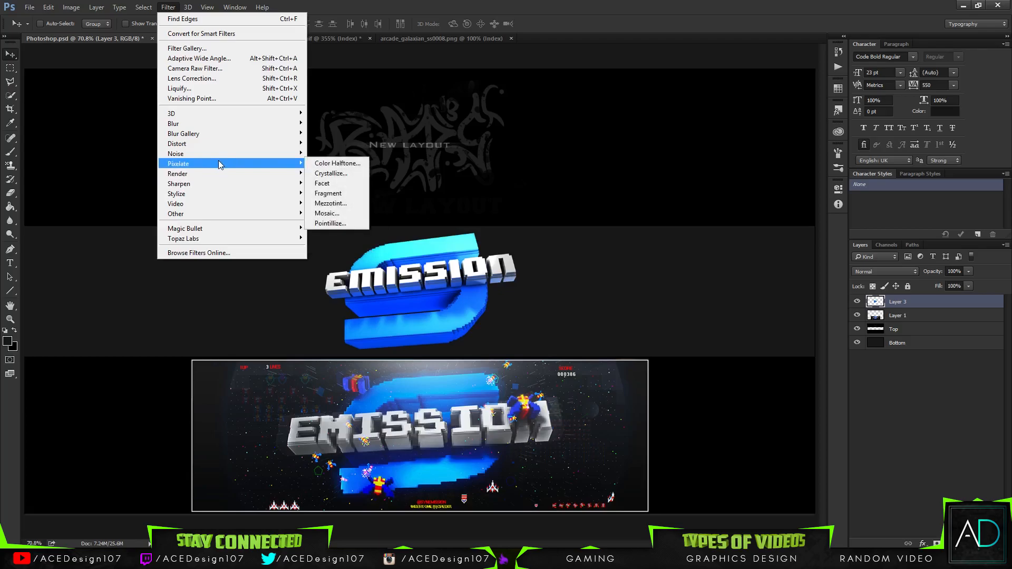
{"action": "left_click", "coordinate": [707, 6]}
{"action": "key", "text": "ctrl+j"}
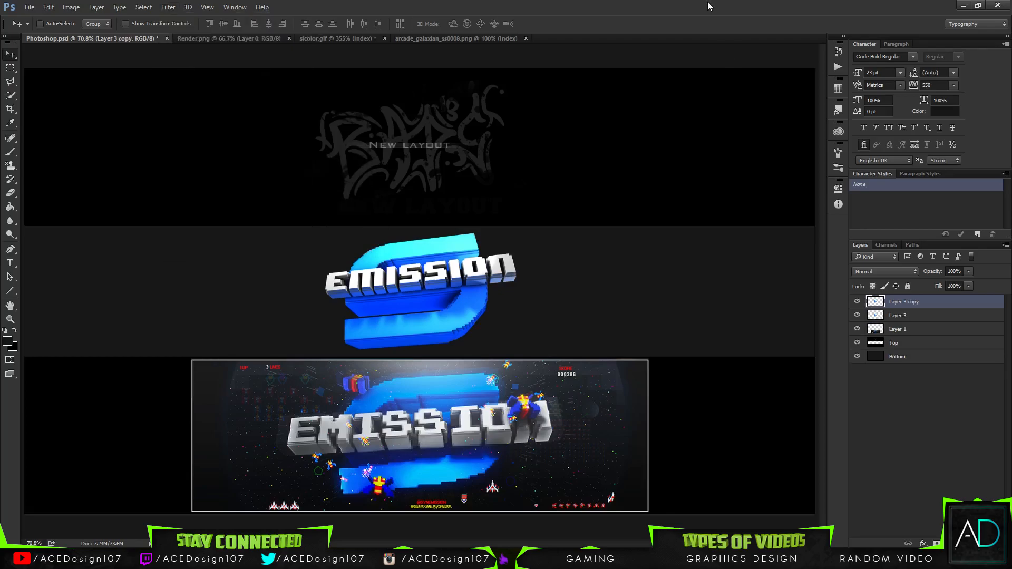
{"action": "left_click", "coordinate": [168, 7]}
{"action": "mouse_move", "coordinate": [192, 167]}
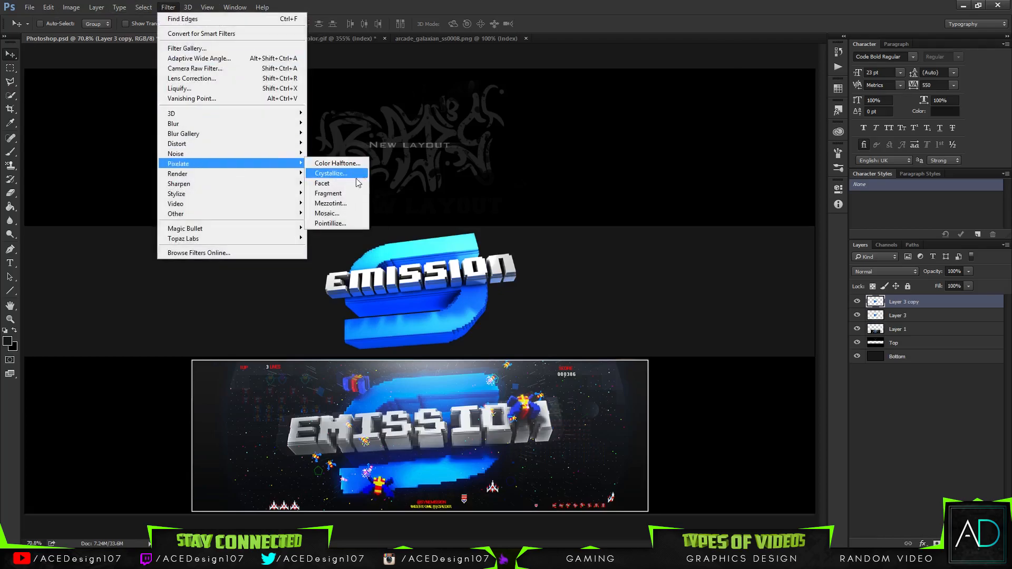
{"action": "left_click", "coordinate": [334, 214]}
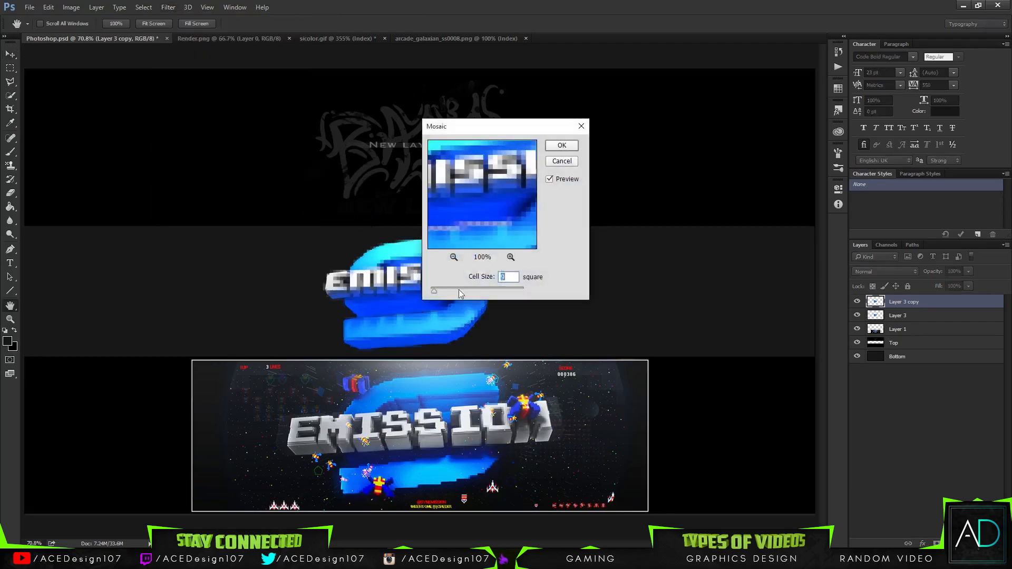
{"action": "left_click", "coordinate": [577, 127]}
Apply Find Edges to Layer 3 copy and invert its colors
{"action": "left_click", "coordinate": [168, 7]}
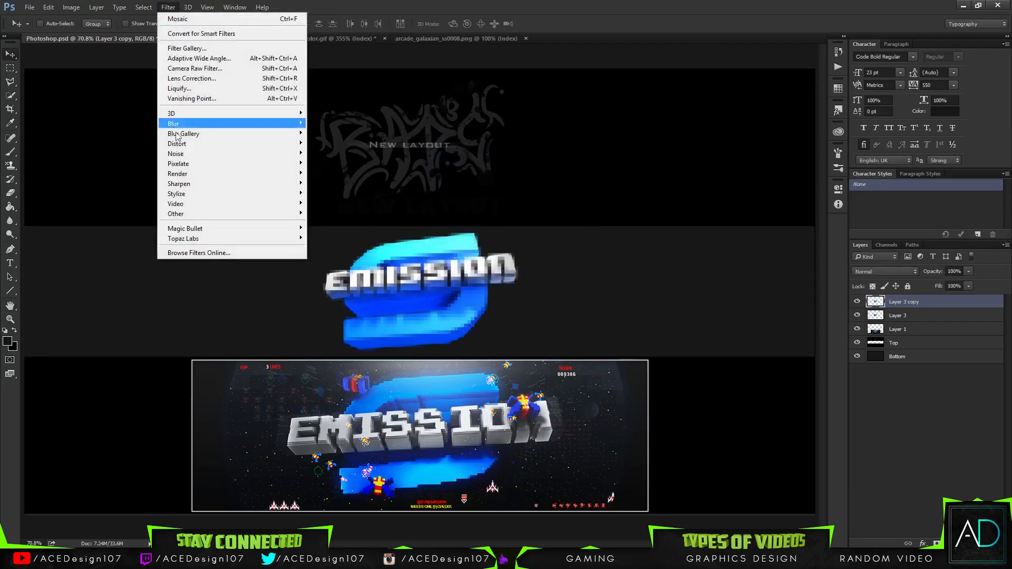
{"action": "mouse_move", "coordinate": [190, 196]}
{"action": "left_click", "coordinate": [329, 223]}
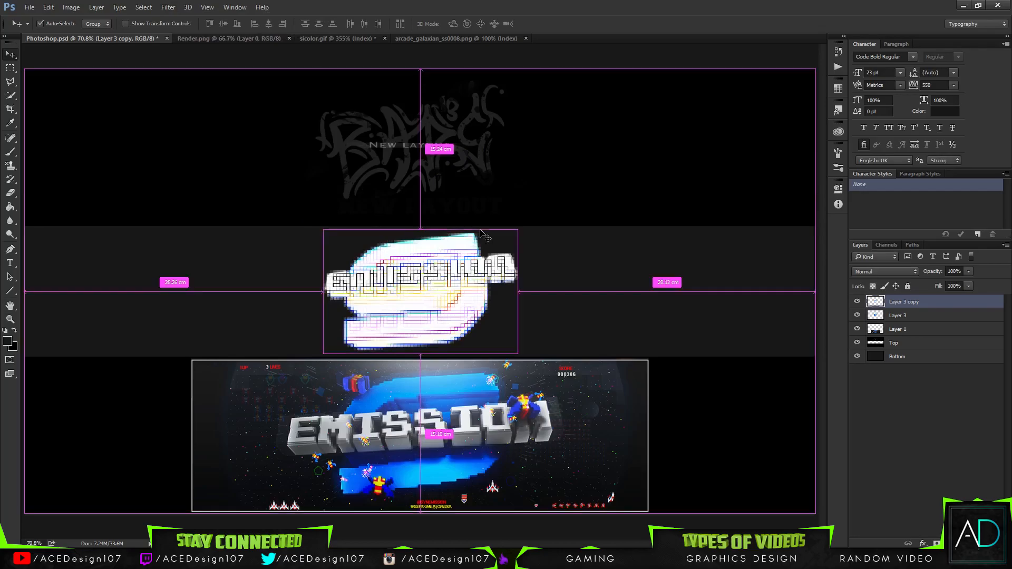
Set Layer 3 copy to Overlay blend mode with 16% opacity
{"action": "left_click", "coordinate": [885, 272]}
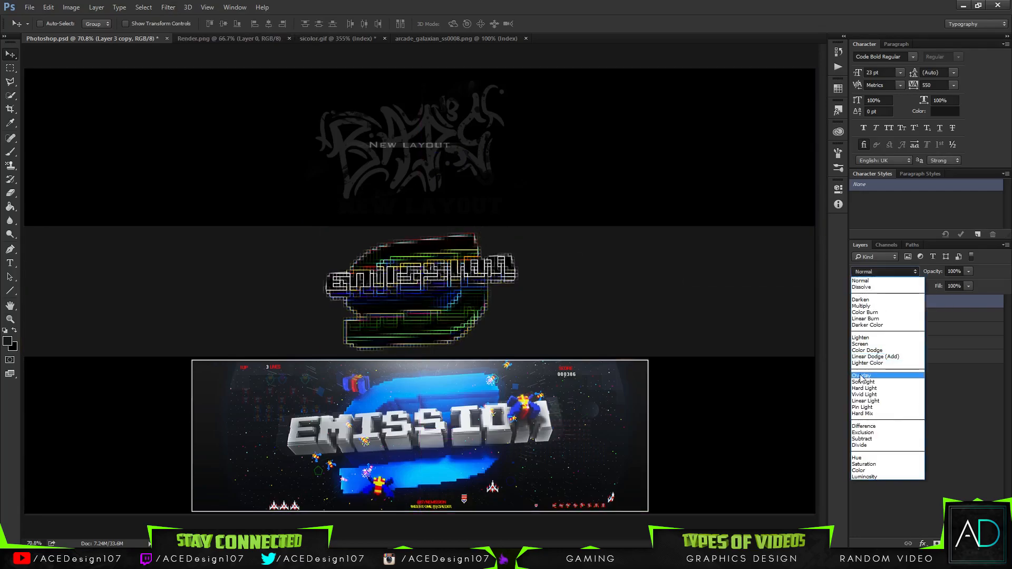
{"action": "left_click", "coordinate": [890, 371]}
{"action": "left_click_drag", "start_coordinate": [969, 270], "coordinate": [914, 282]}
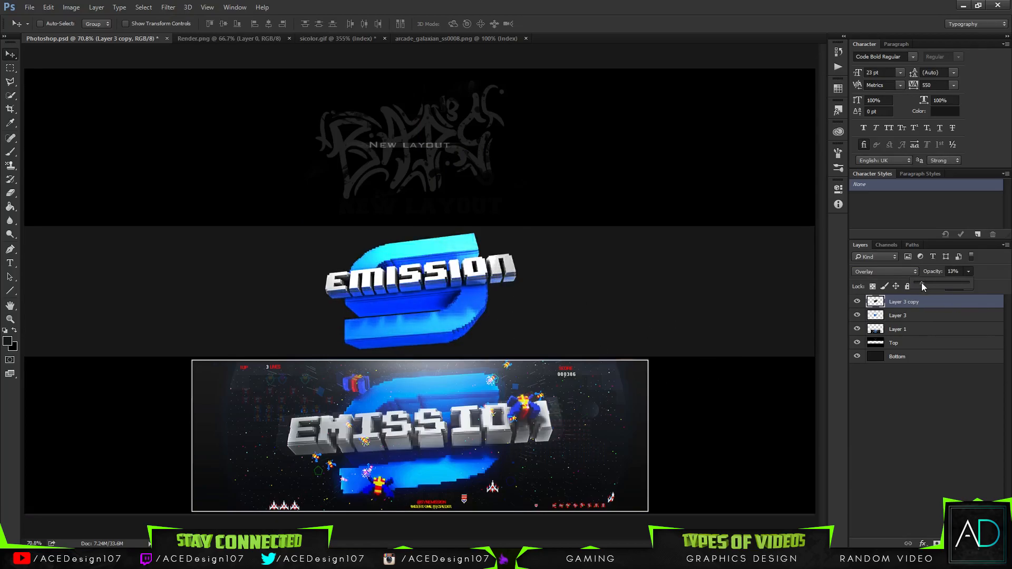
Soften the pixel edges of Layer 3 copy with a Motion Blur filter
{"action": "left_click", "coordinate": [168, 7]}
{"action": "mouse_move", "coordinate": [184, 129]}
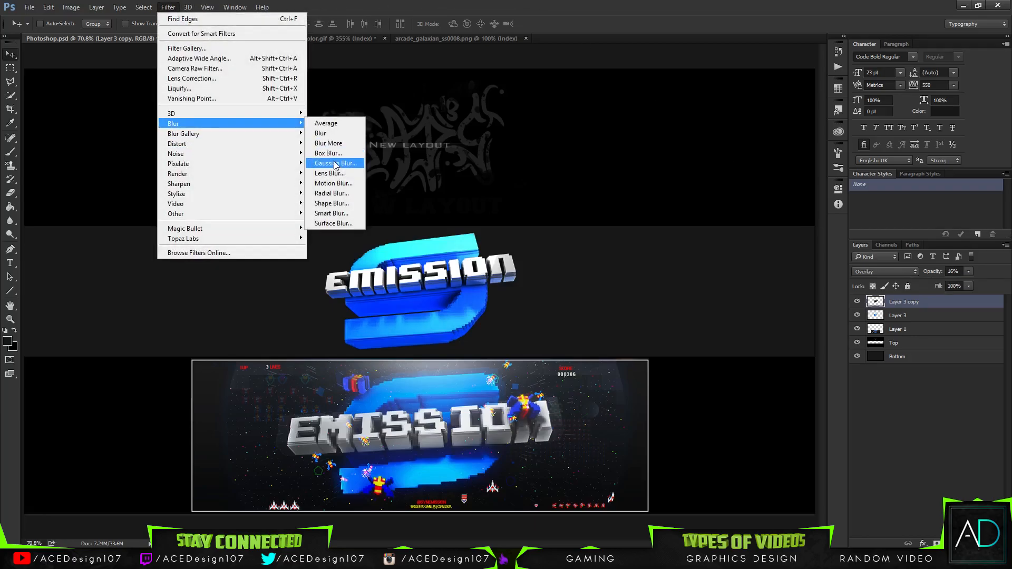
{"action": "left_click", "coordinate": [333, 183]}
{"action": "left_click_drag", "start_coordinate": [765, 290], "coordinate": [726, 291]}
{"action": "left_click", "coordinate": [848, 116]}
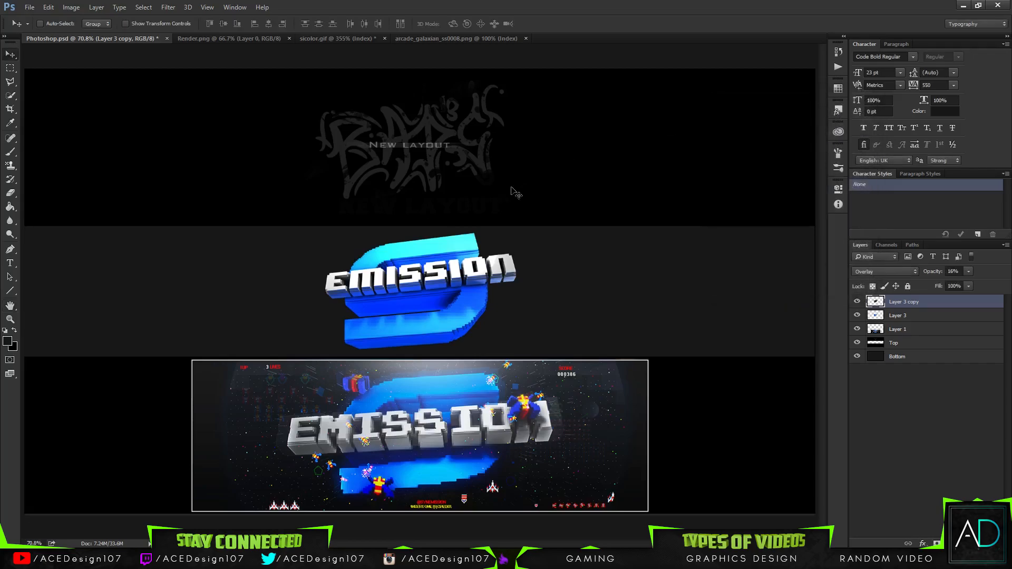
{"action": "key", "text": "ctrl"}
{"action": "key", "text": "ctrl+plus"}
{"action": "key", "text": "ctrl+plus"}
{"action": "key", "text": "ctrl+minus"}
{"action": "key", "text": "ctrl+minus"}
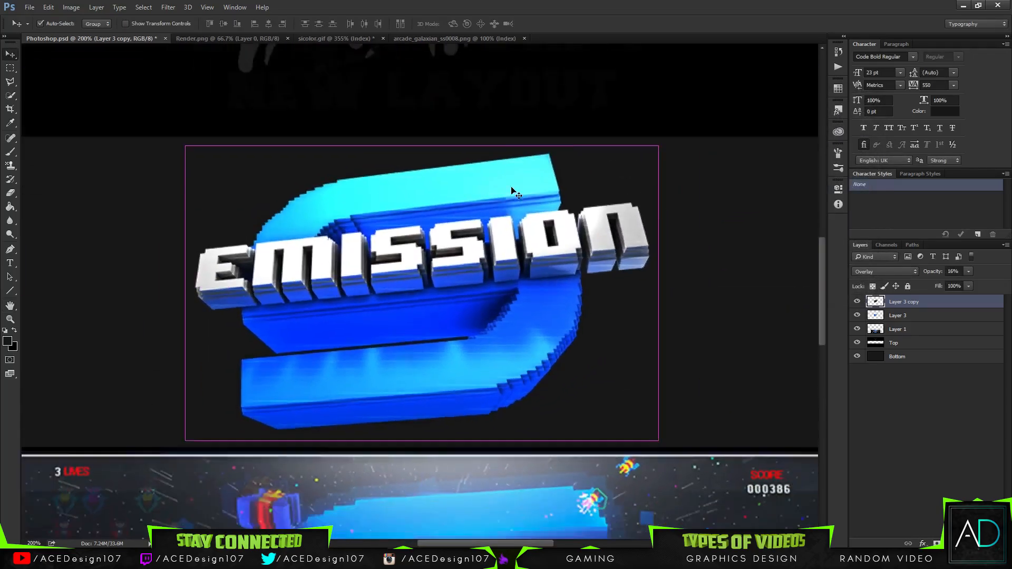
{"action": "key", "text": "ctrl+plus"}
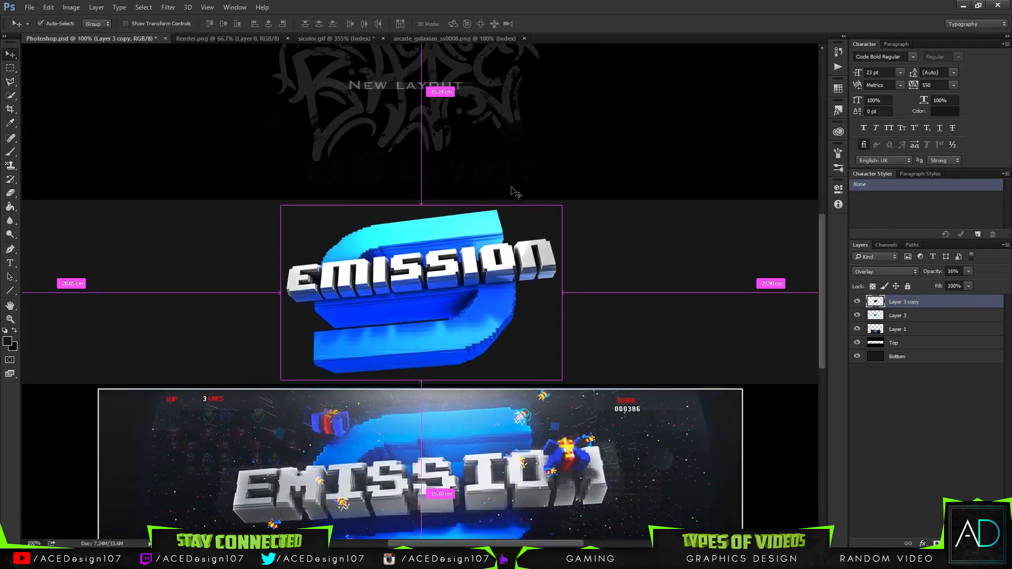
{"action": "key", "text": "ctrl+minus"}
Select the Bottom layer for the Gradient tool and set the foreground color to a dark navy, about #000d20
{"action": "left_click", "coordinate": [919, 331]}
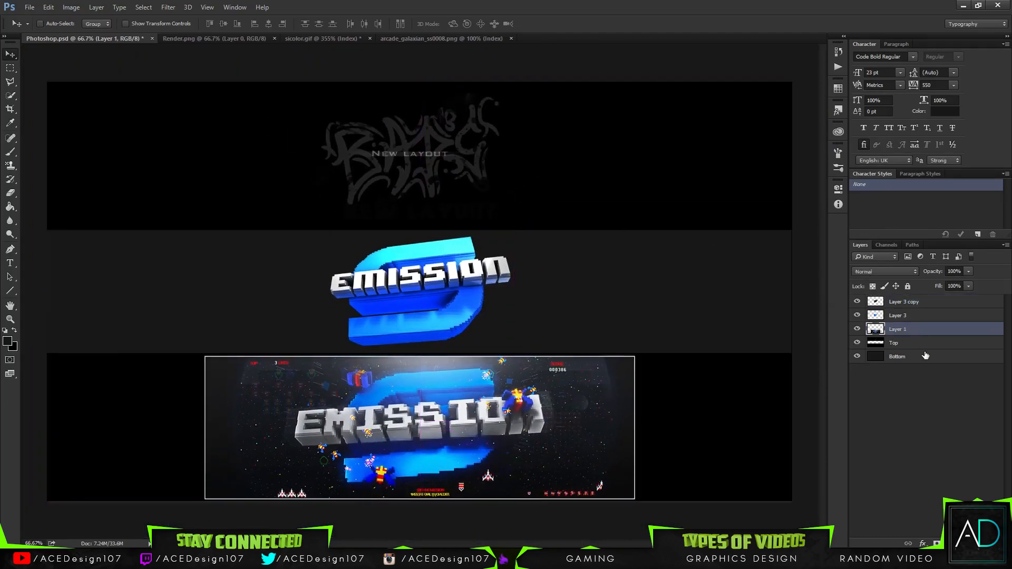
{"action": "left_click", "coordinate": [927, 358]}
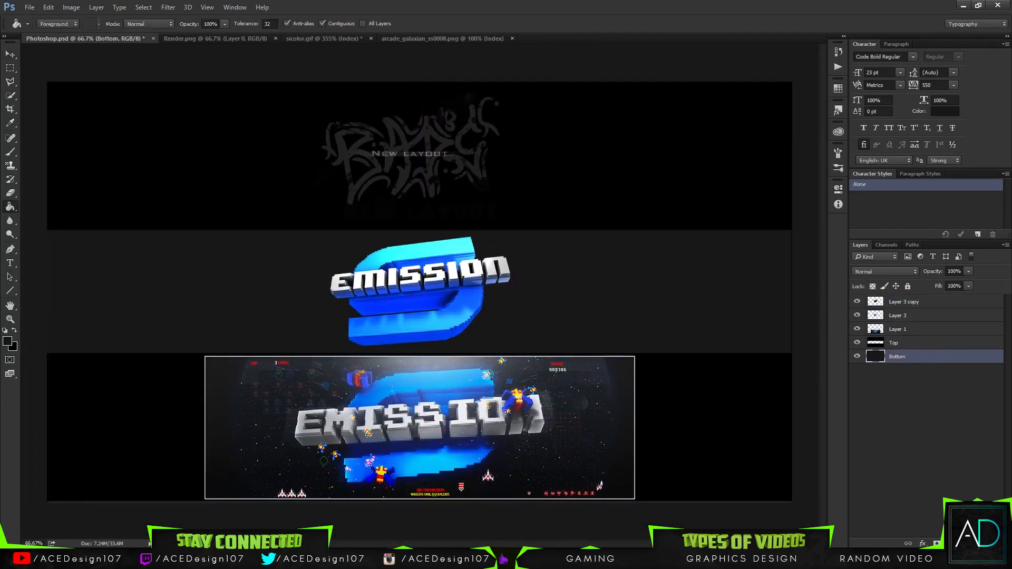
{"action": "left_click_drag", "start_coordinate": [10, 207], "coordinate": [60, 206]}
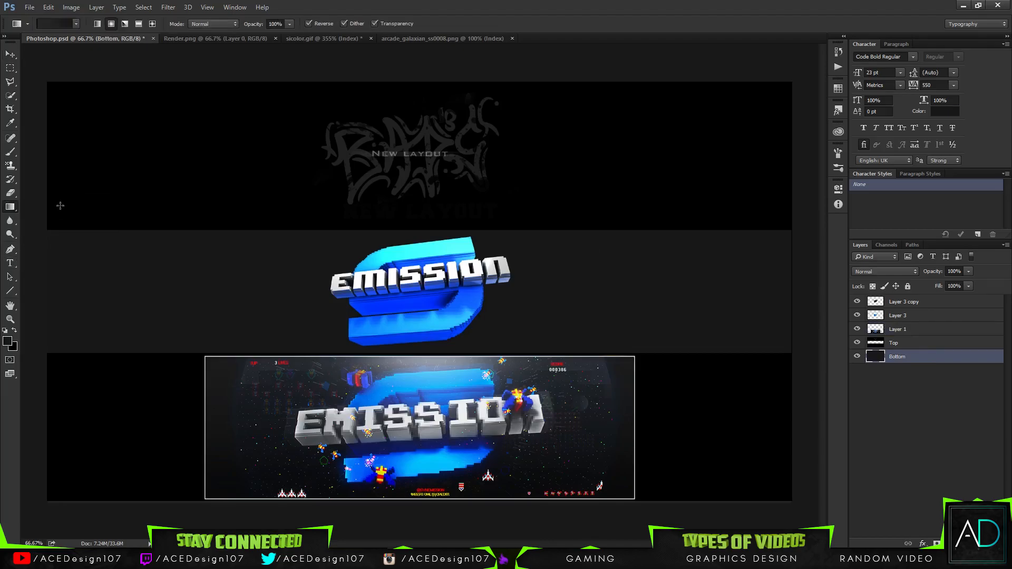
{"action": "left_click", "coordinate": [8, 340]}
{"action": "left_click", "coordinate": [8, 340]}
{"action": "left_click", "coordinate": [649, 249]}
{"action": "left_click", "coordinate": [831, 173]}
{"action": "left_click", "coordinate": [819, 229]}
{"action": "left_click_drag", "start_coordinate": [824, 231], "coordinate": [890, 236]}
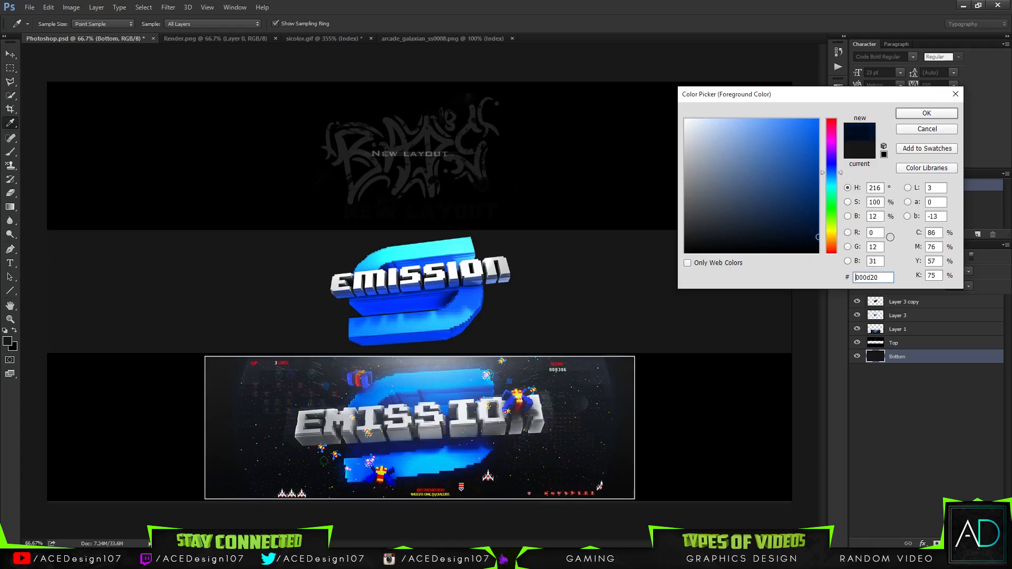
{"action": "left_click", "coordinate": [923, 117]}
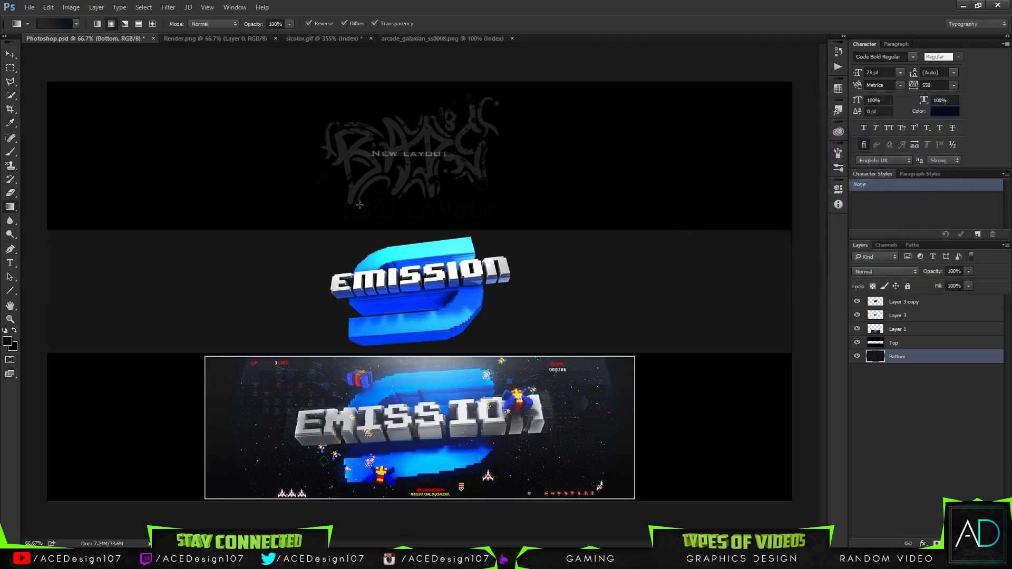
Edit the navy gradient so its end stop at 100% is a near-black color
{"action": "left_click", "coordinate": [36, 23]}
{"action": "left_click", "coordinate": [768, 234]}
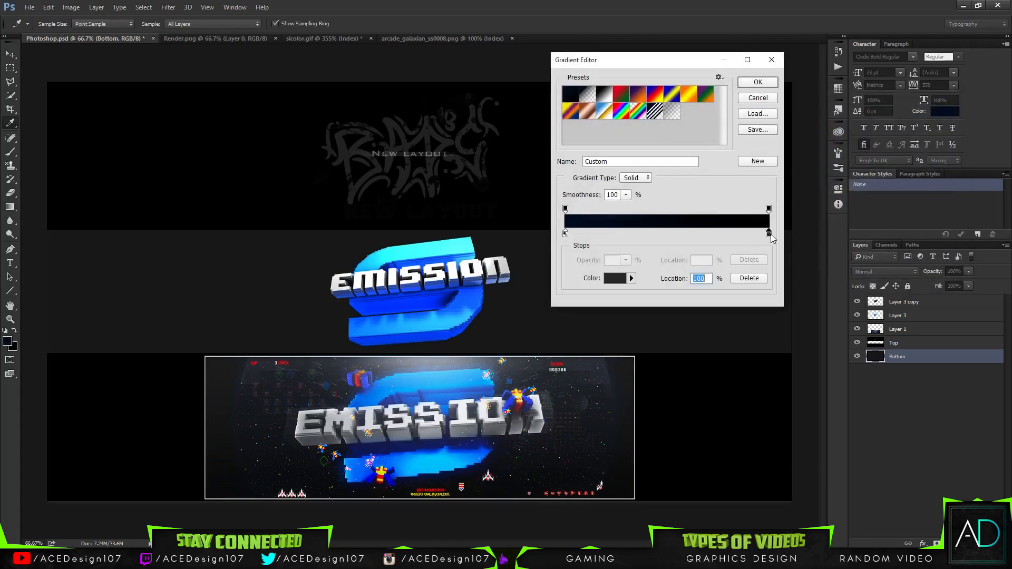
{"action": "left_click", "coordinate": [609, 279]}
{"action": "left_click_drag", "start_coordinate": [809, 201], "coordinate": [819, 207]}
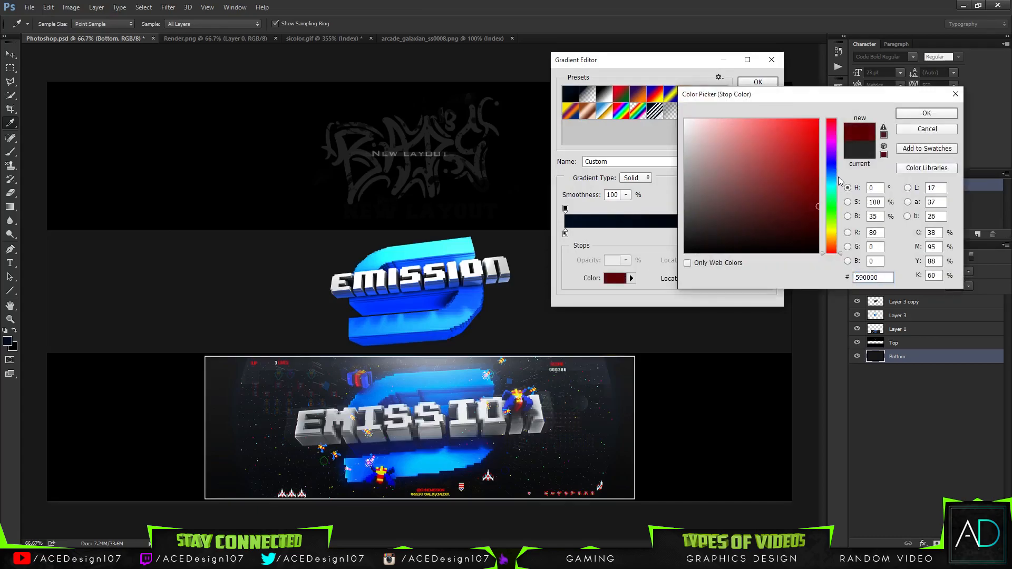
{"action": "left_click_drag", "start_coordinate": [735, 231], "coordinate": [630, 245]}
{"action": "key", "text": "Return"}
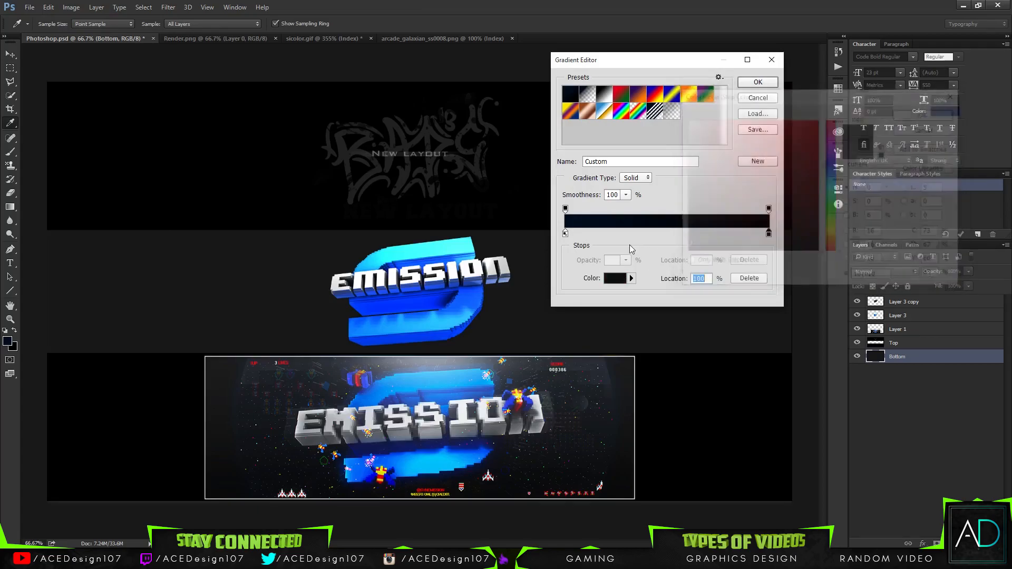
{"action": "left_click", "coordinate": [757, 82]}
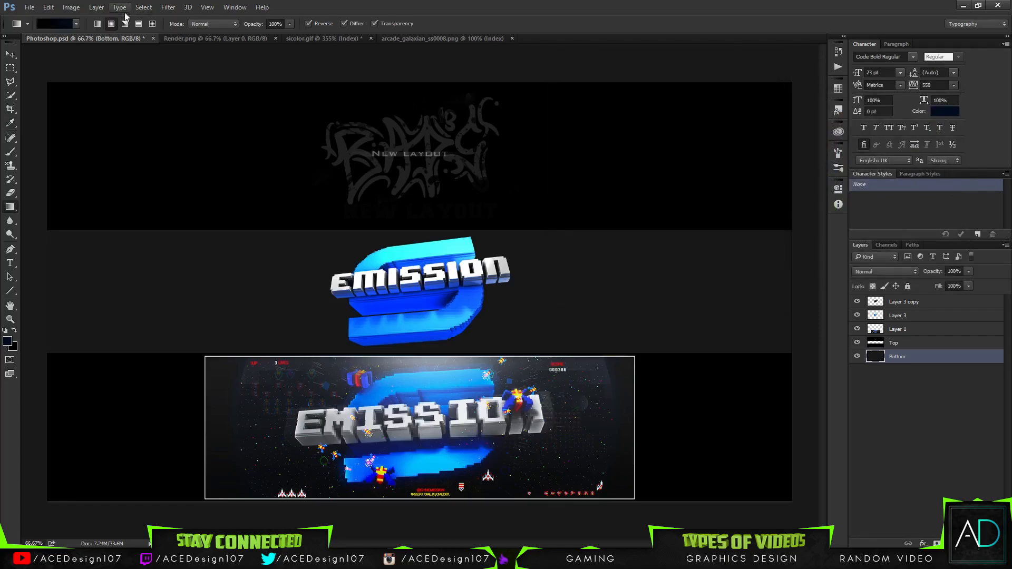
Try filling the Bottom layer with the reversed linear navy-to-black gradient, and undo it
{"action": "left_click_drag", "start_coordinate": [422, 337], "coordinate": [426, 118]}
{"action": "key", "text": "ctrl+z"}
{"action": "left_click_drag", "start_coordinate": [410, 330], "coordinate": [410, 108]}
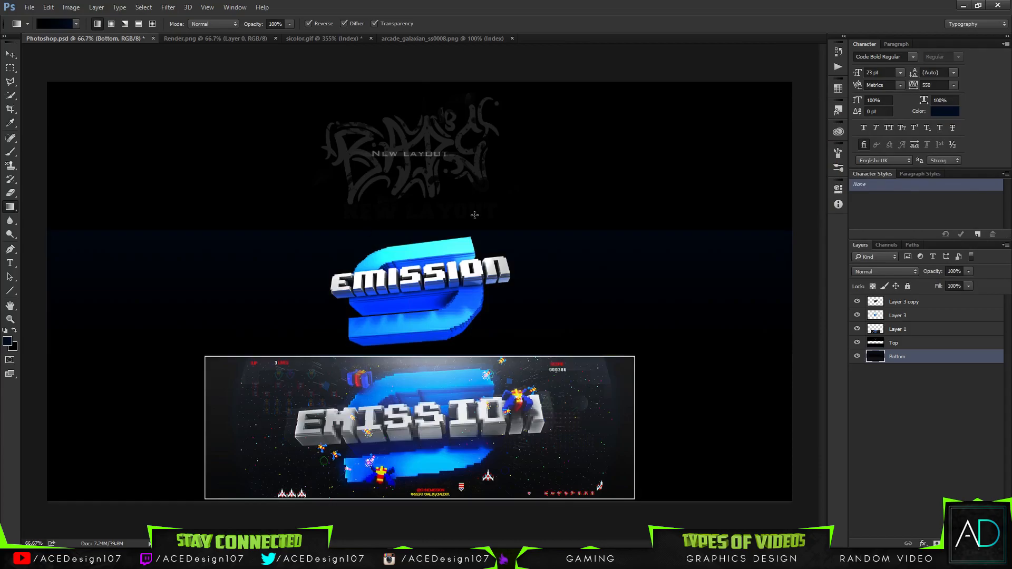
{"action": "key", "text": "ctrl+z"}
{"action": "key", "text": "ctrl+z"}
{"action": "key", "text": "ctrl+z"}
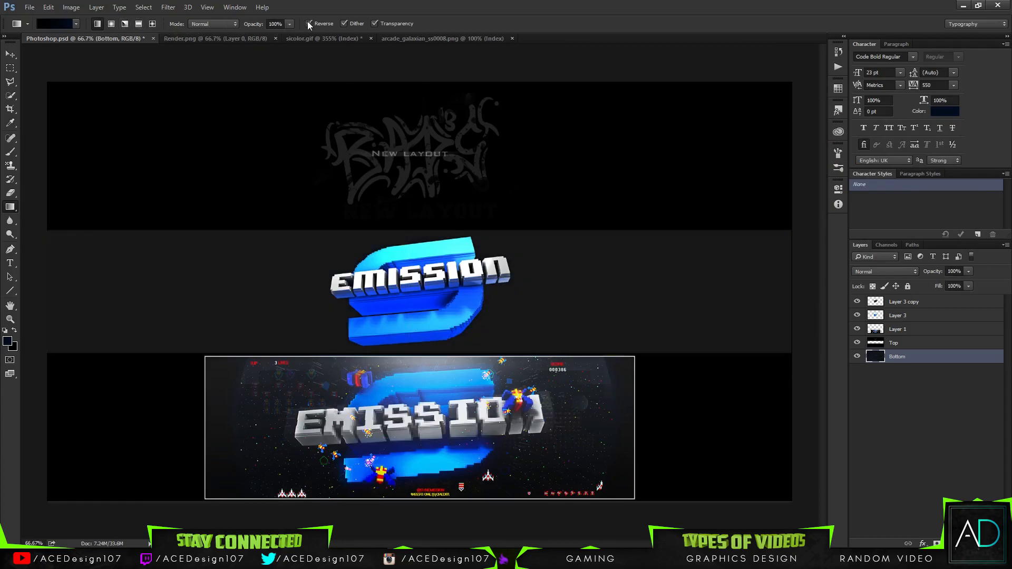
Turn off gradient reversal and fill the Bottom layer with a vertical linear gradient, navy at the base fading upward to near-black
{"action": "key", "text": "ctrl+z"}
{"action": "key", "text": "ctrl+z"}
{"action": "left_click_drag", "start_coordinate": [406, 12], "coordinate": [403, 14]}
{"action": "key", "text": "ctrl+z"}
{"action": "left_click_drag", "start_coordinate": [408, 316], "coordinate": [425, 191]}
{"action": "left_click_drag", "start_coordinate": [418, 382], "coordinate": [406, 154]}
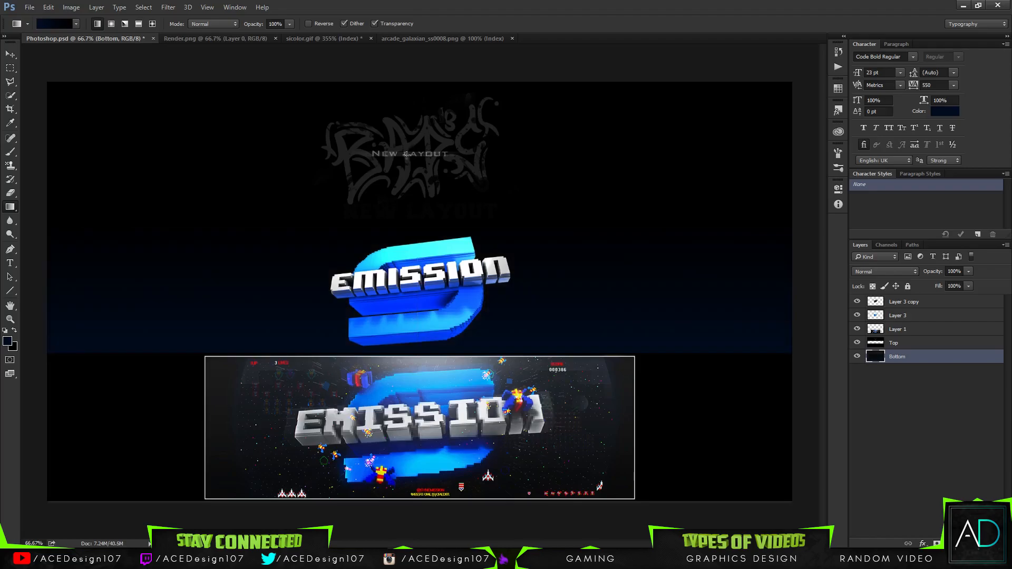
{"action": "key", "text": "ctrl+z"}
{"action": "left_click_drag", "start_coordinate": [414, 369], "coordinate": [413, 108]}
Create a new empty layer and place it below the Bottom layer
{"action": "left_click_drag", "start_coordinate": [968, 286], "coordinate": [1002, 290]}
{"action": "left_click", "coordinate": [955, 371]}
{"action": "key", "text": "ctrl+shift+n"}
{"action": "key", "text": "Return"}
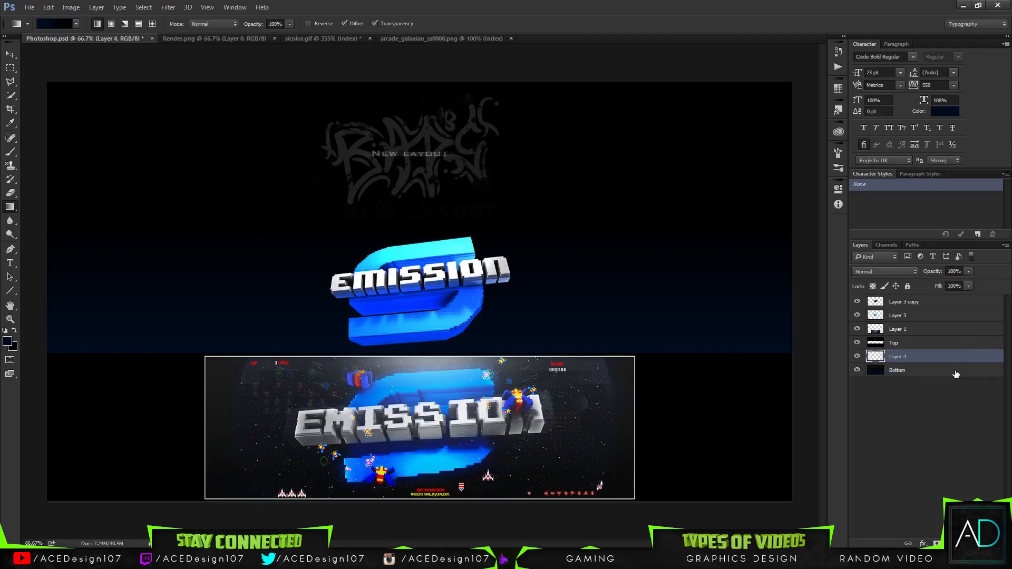
{"action": "left_click_drag", "start_coordinate": [927, 357], "coordinate": [924, 374]}
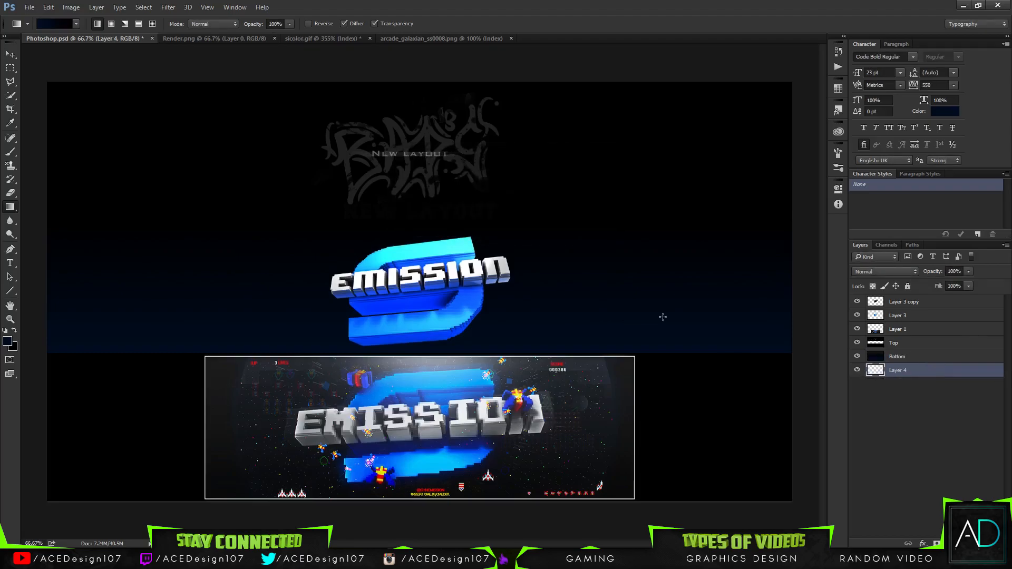
Set the foreground color to black and fill Layer 4 with it using the Paint Bucket tool
{"action": "left_click", "coordinate": [7, 340]}
{"action": "left_click", "coordinate": [638, 250]}
{"action": "key", "text": "Return"}
{"action": "key", "text": "g"}
{"action": "left_click_drag", "start_coordinate": [19, 211], "coordinate": [52, 220]}
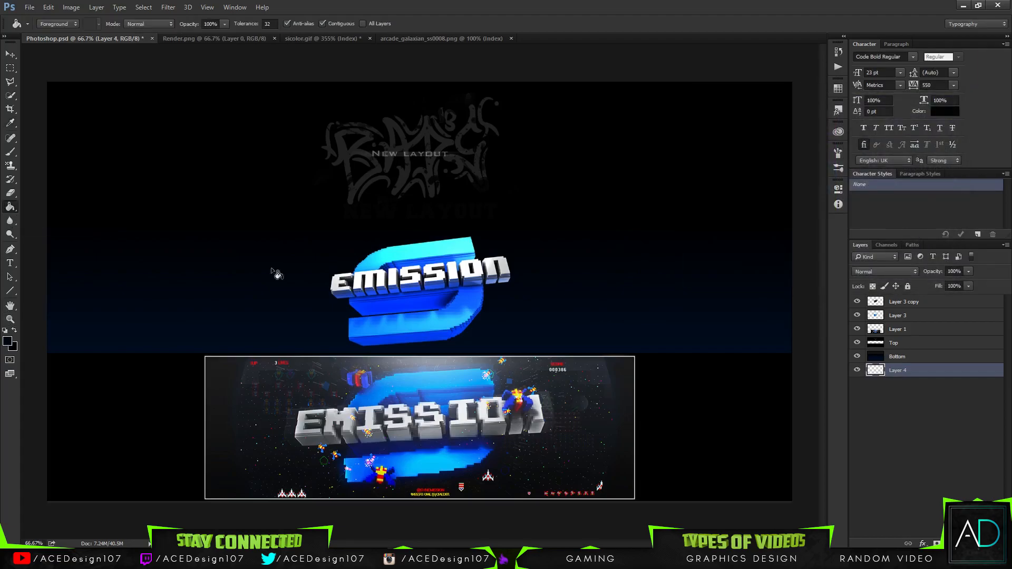
{"action": "left_click", "coordinate": [443, 298]}
Lower the Bottom layer's opacity to 63% and merge it with Layer 4
{"action": "left_click", "coordinate": [948, 357]}
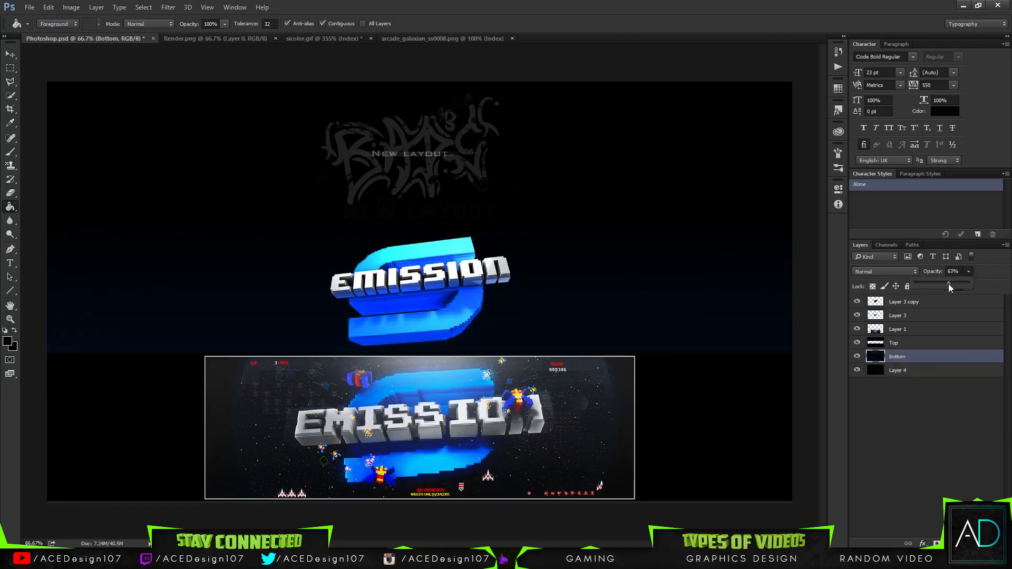
{"action": "left_click", "coordinate": [14, 57]}
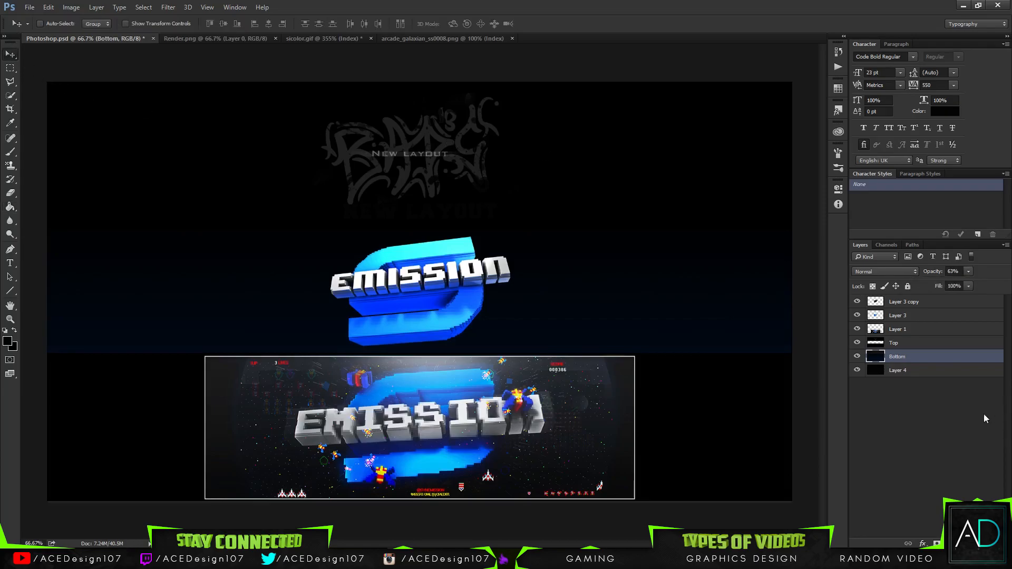
{"action": "key", "text": "ctrl+e"}
{"action": "left_click", "coordinate": [857, 356]}
{"action": "left_click", "coordinate": [856, 356]}
Rename the merged background layer as BG
{"action": "double_click", "coordinate": [903, 357]}
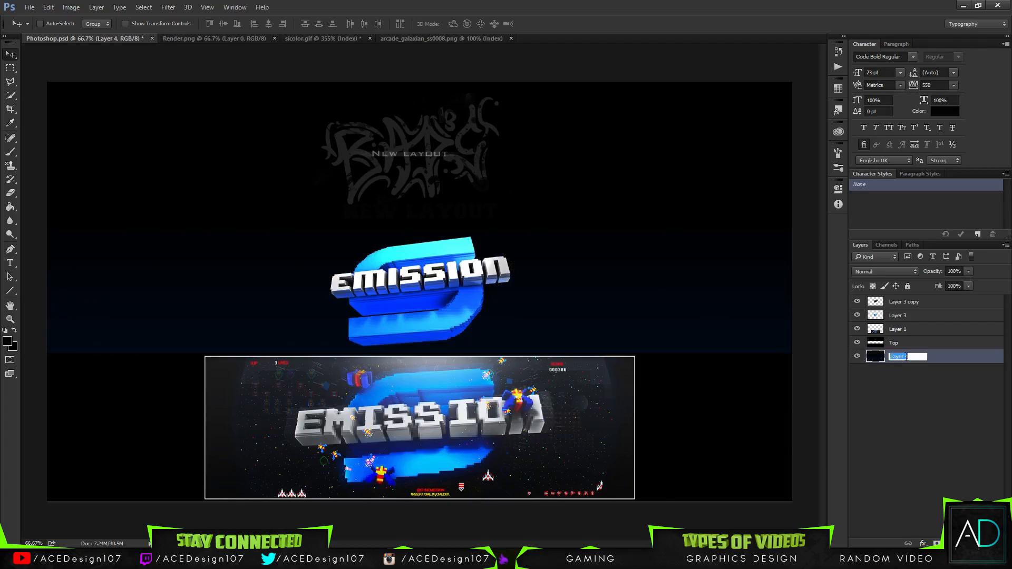
{"action": "type", "text": "BG"}
{"action": "key", "text": "Return"}
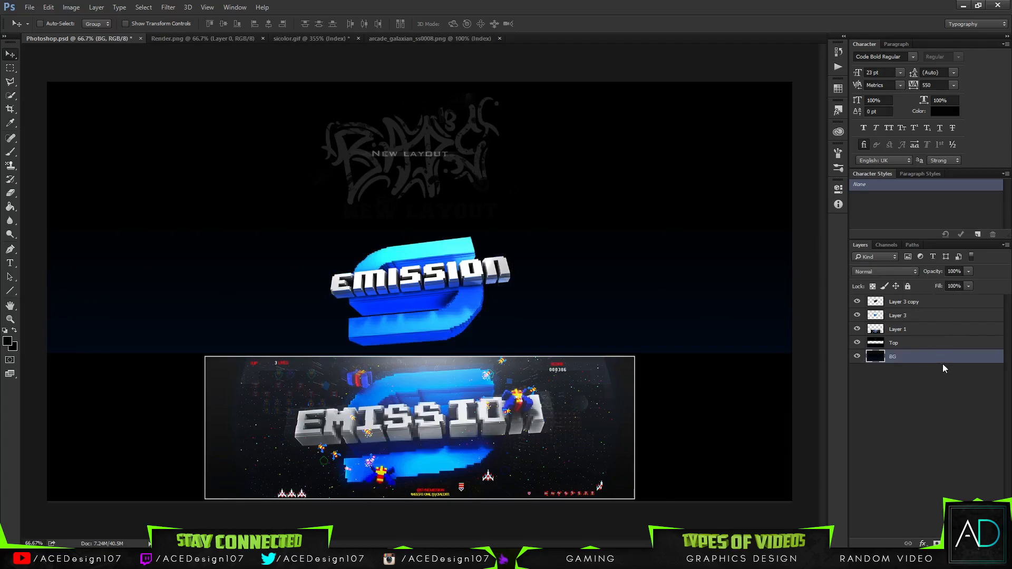
Select the Top layer and Layer 1 together and move them above Layer 3 copy in the layer stack
{"action": "left_click", "coordinate": [933, 344]}
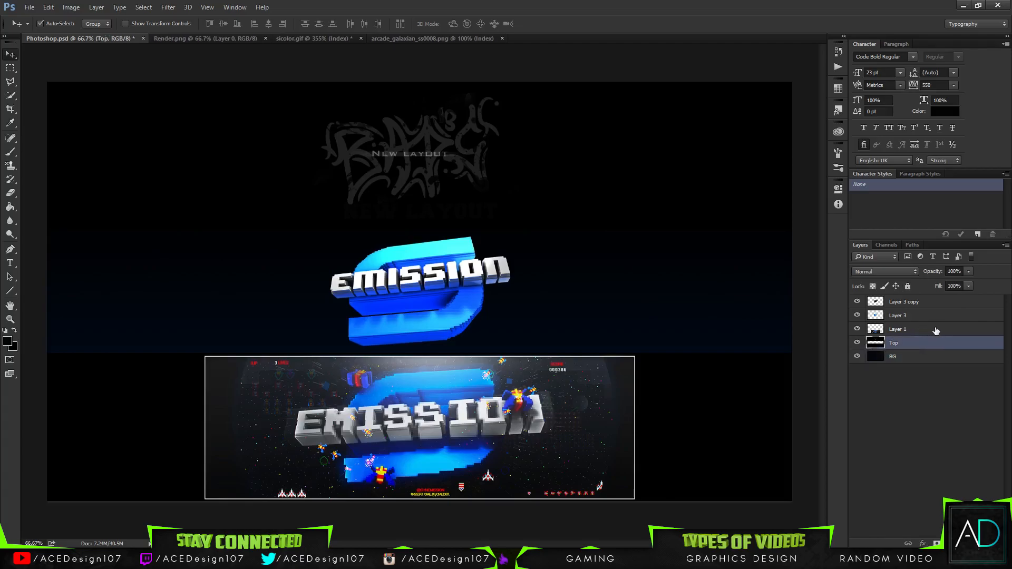
{"action": "left_click", "coordinate": [936, 331], "text": "shift"}
{"action": "left_click_drag", "start_coordinate": [944, 332], "coordinate": [952, 301]}
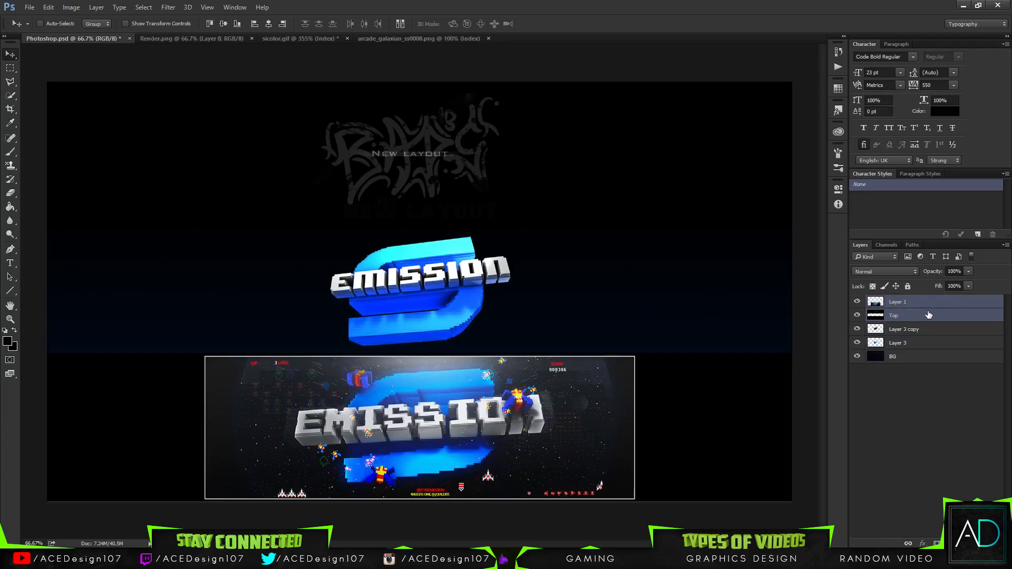
Group Layer 1 and the Top layer, name the group Top, and lock it completely
{"action": "key", "text": "ctrl+g"}
{"action": "double_click", "coordinate": [897, 301]}
{"action": "type", "text": "Top"}
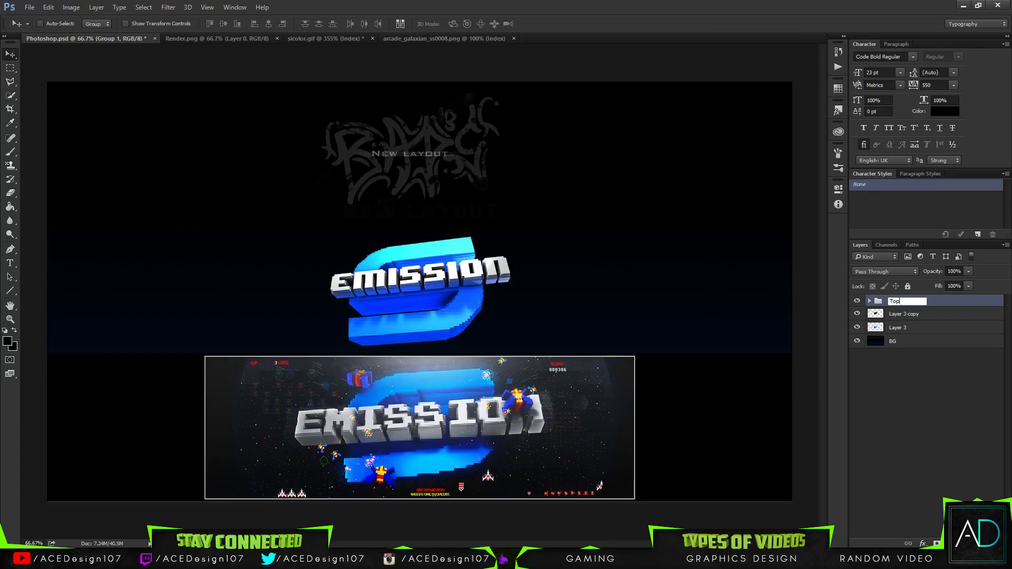
{"action": "key", "text": "Return"}
{"action": "left_click", "coordinate": [907, 286]}
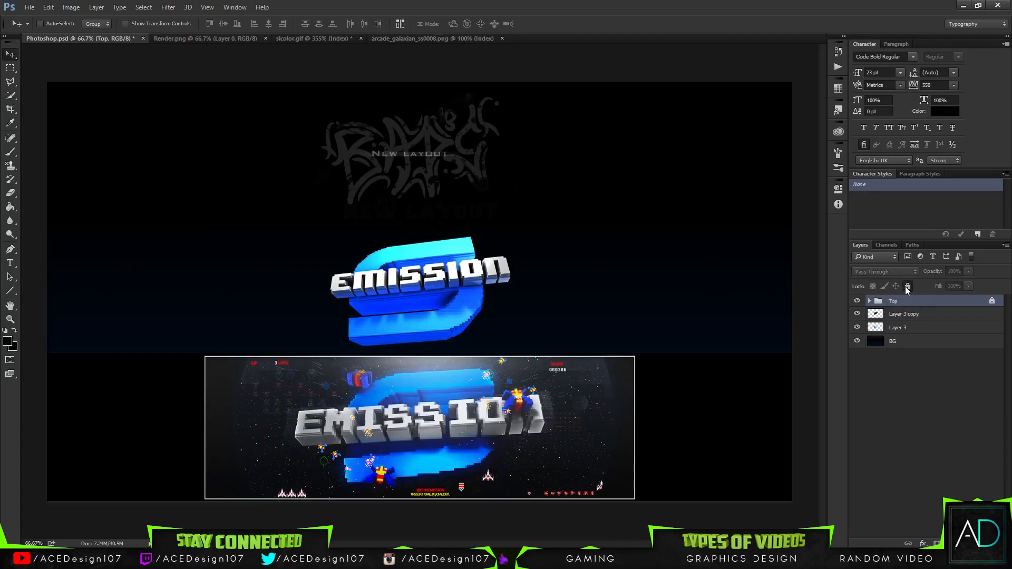
Try merging Layer 3 copy with Layer 3, and undo the merge
{"action": "left_click", "coordinate": [909, 313]}
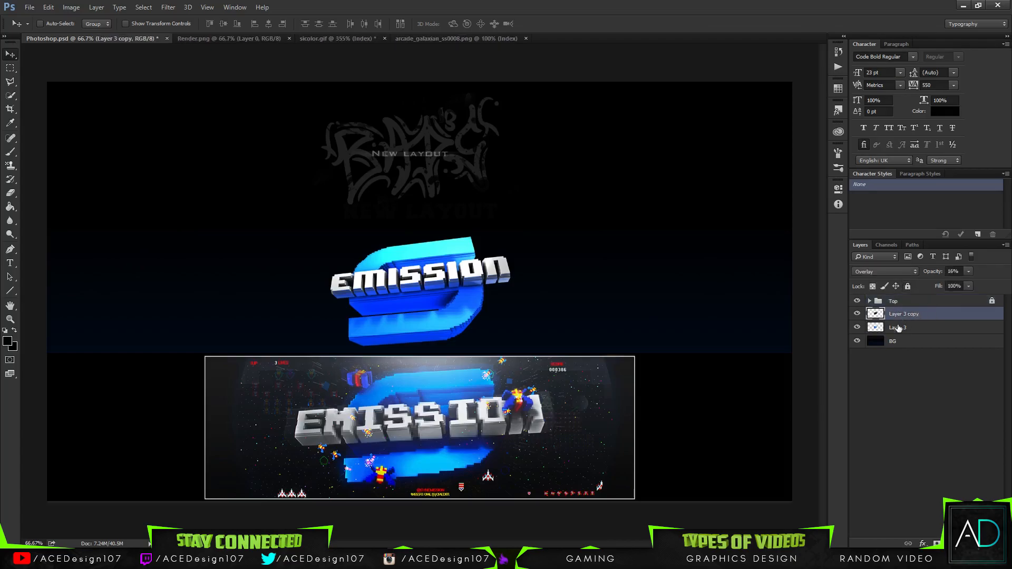
{"action": "left_click", "coordinate": [918, 326], "text": "shift"}
{"action": "key", "text": "ctrl+e"}
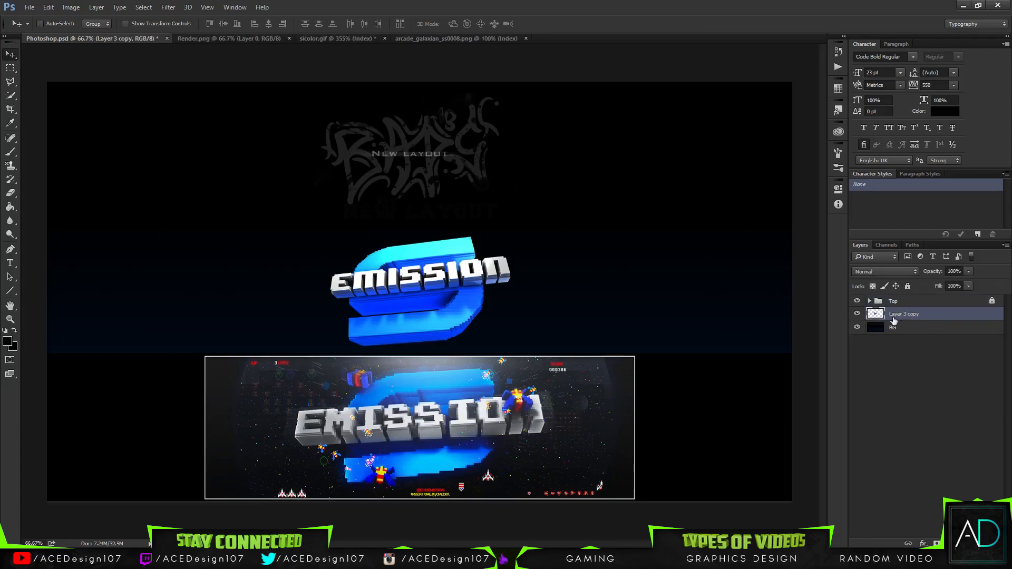
{"action": "key", "text": "ctrl+alt+z"}
{"action": "key", "text": "ctrl+alt+z"}
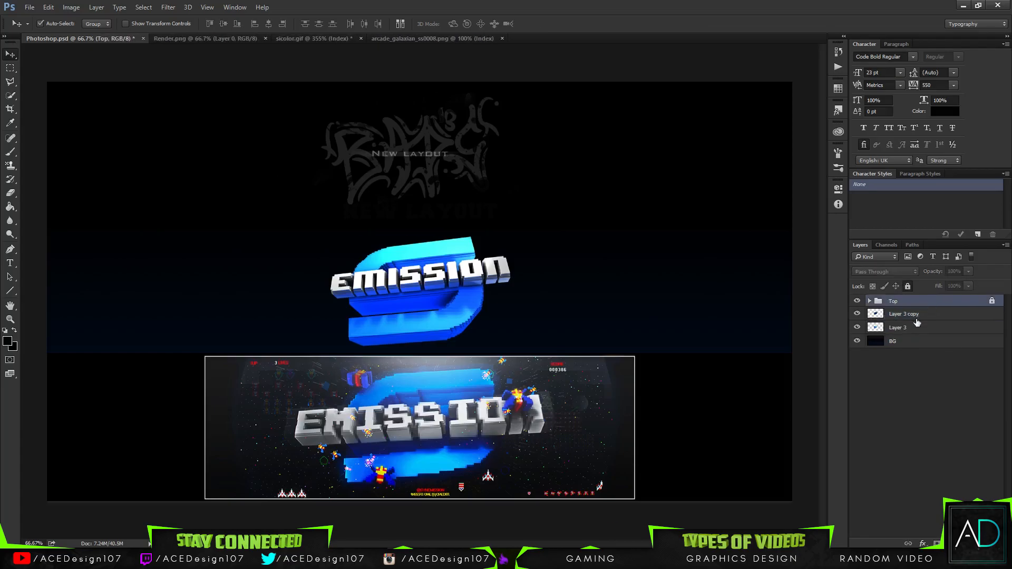
Group Layer 3 copy and Layer 3 and name the group Render
{"action": "left_click", "coordinate": [925, 328], "text": "shift"}
{"action": "key", "text": "ctrl+g"}
{"action": "double_click", "coordinate": [894, 314]}
{"action": "type", "text": "Render"}
{"action": "key", "text": "Return"}
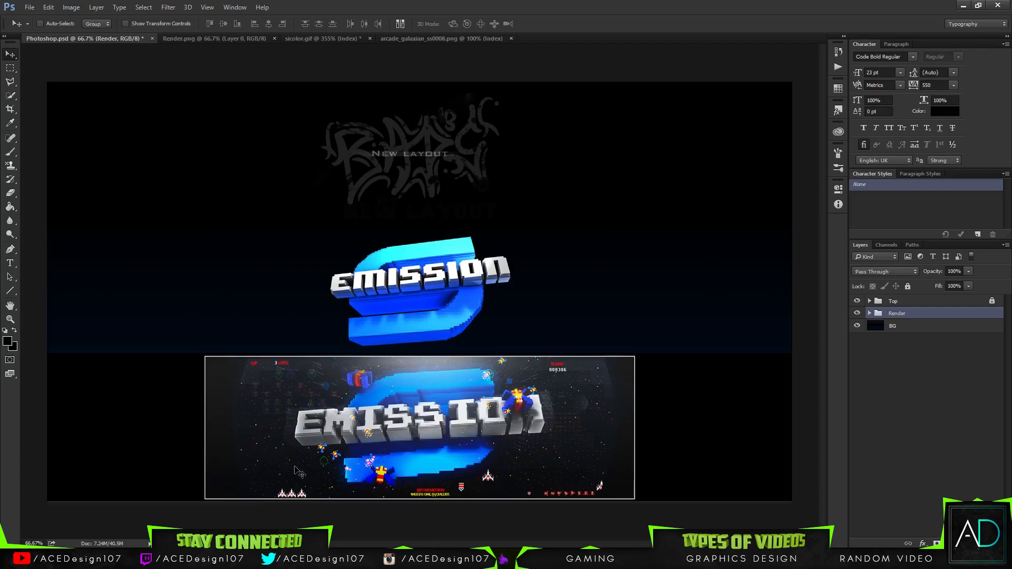
Look through the open reference images and check the image size of arcade_galaxian_ss0008.png
{"action": "left_click", "coordinate": [224, 39]}
{"action": "left_click", "coordinate": [334, 37]}
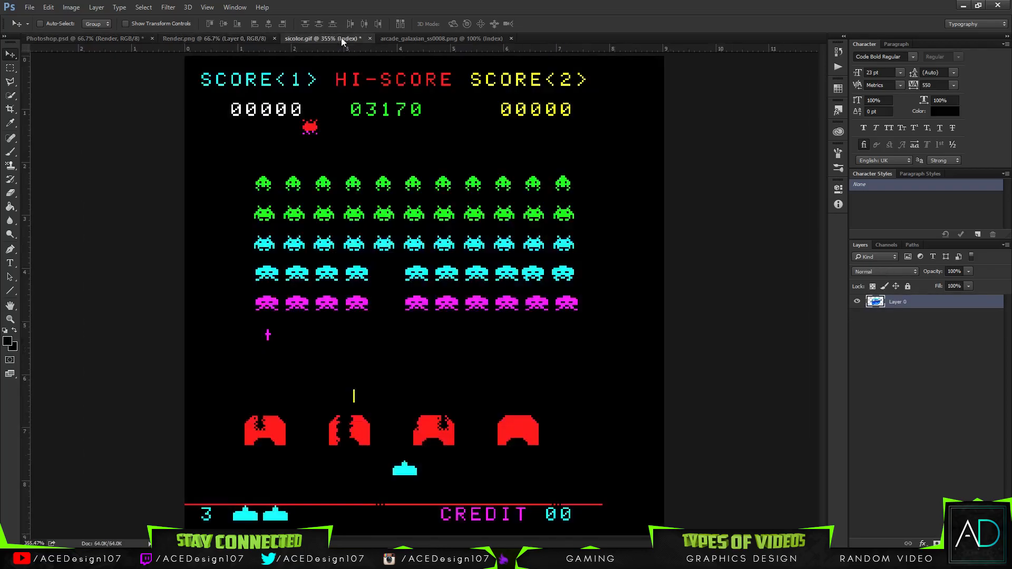
{"action": "left_click", "coordinate": [412, 40]}
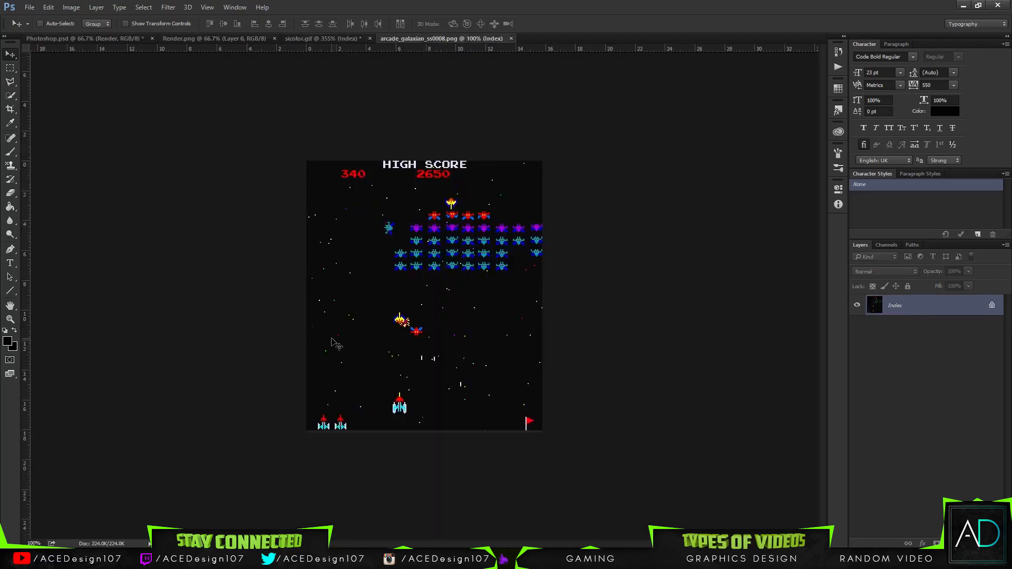
{"action": "key", "text": "m"}
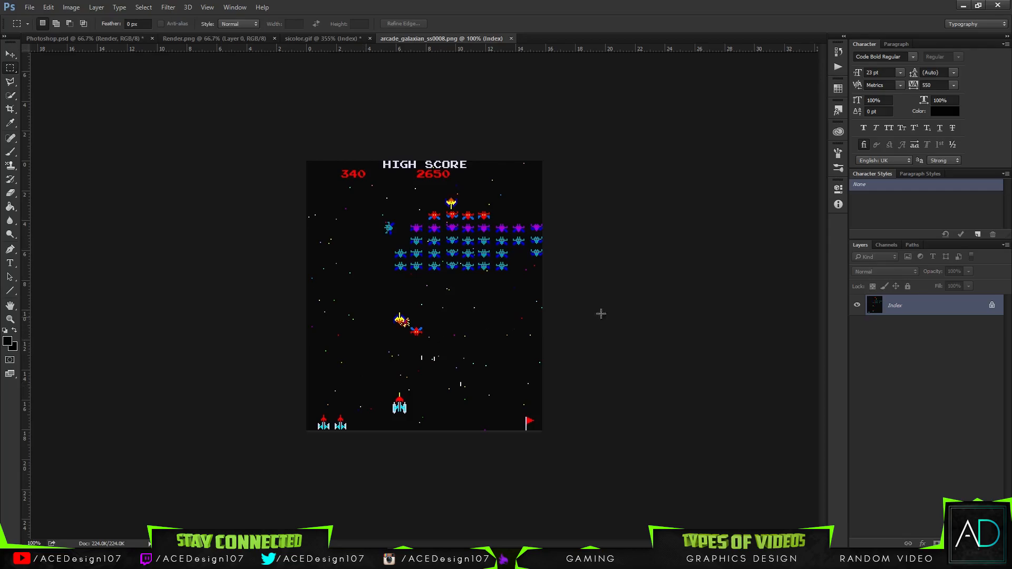
{"action": "left_click", "coordinate": [30, 8]}
{"action": "mouse_move", "coordinate": [72, 8]}
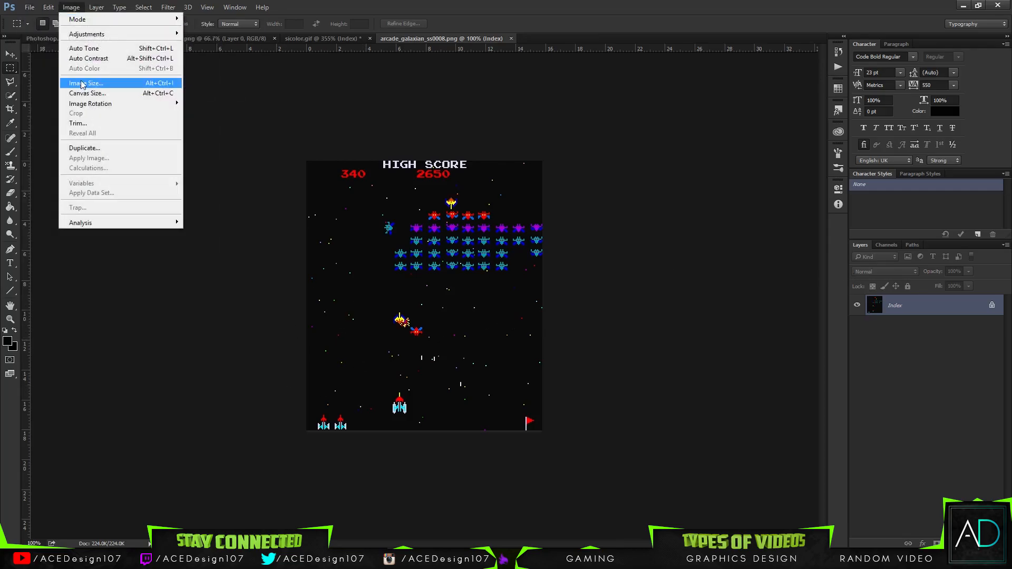
{"action": "left_click", "coordinate": [85, 83]}
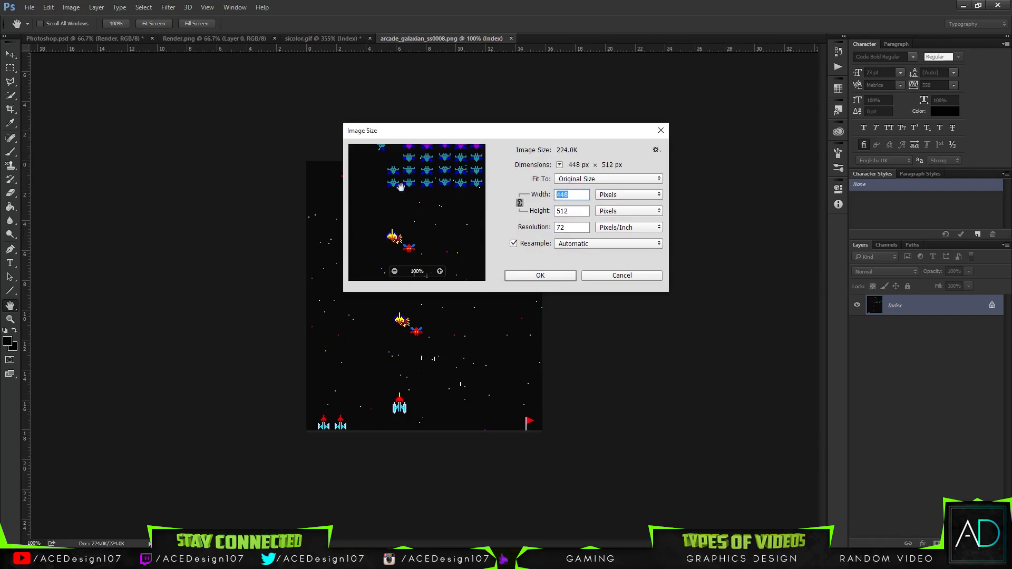
{"action": "left_click", "coordinate": [549, 276]}
Create a new 250 x 250 pixel RGB document at 72 pixels/inch with a white background
{"action": "left_click", "coordinate": [45, 7]}
{"action": "left_click", "coordinate": [50, 16]}
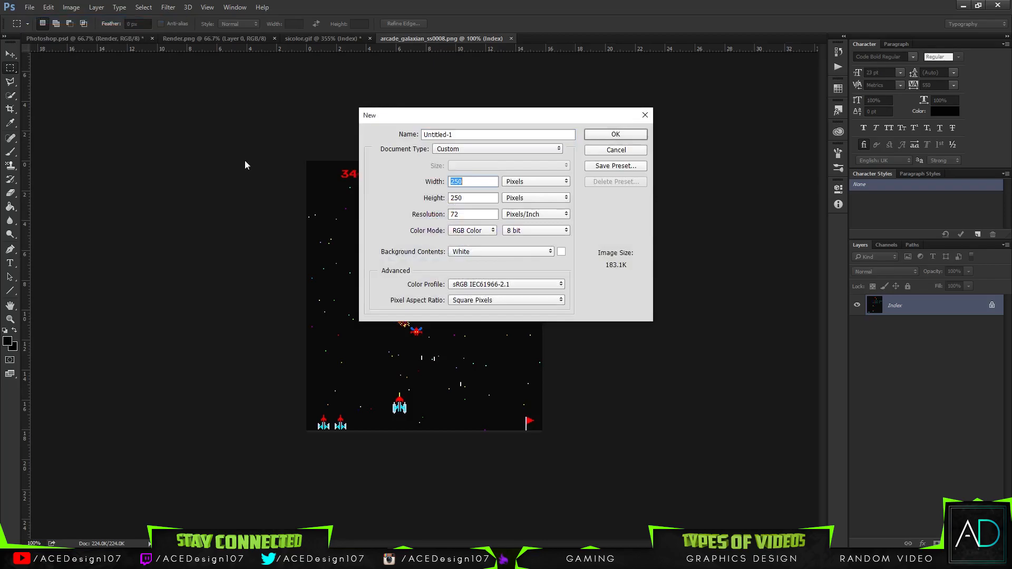
{"action": "left_click", "coordinate": [586, 138]}
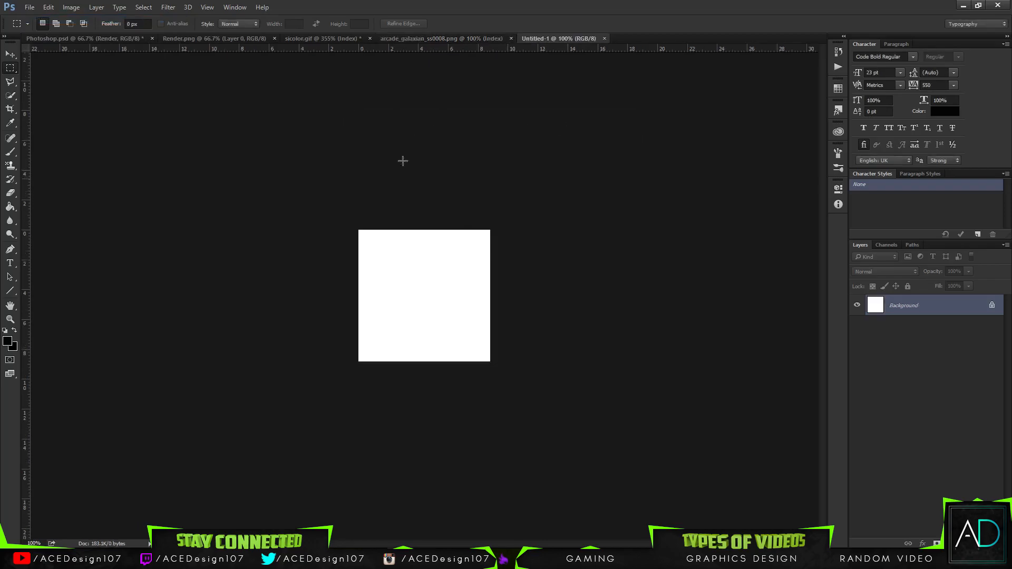
Try to move the indexed Galaxian screenshot into the new blank document
{"action": "key", "text": "v"}
{"action": "left_click", "coordinate": [431, 39]}
{"action": "left_click_drag", "start_coordinate": [443, 312], "coordinate": [480, 309]}
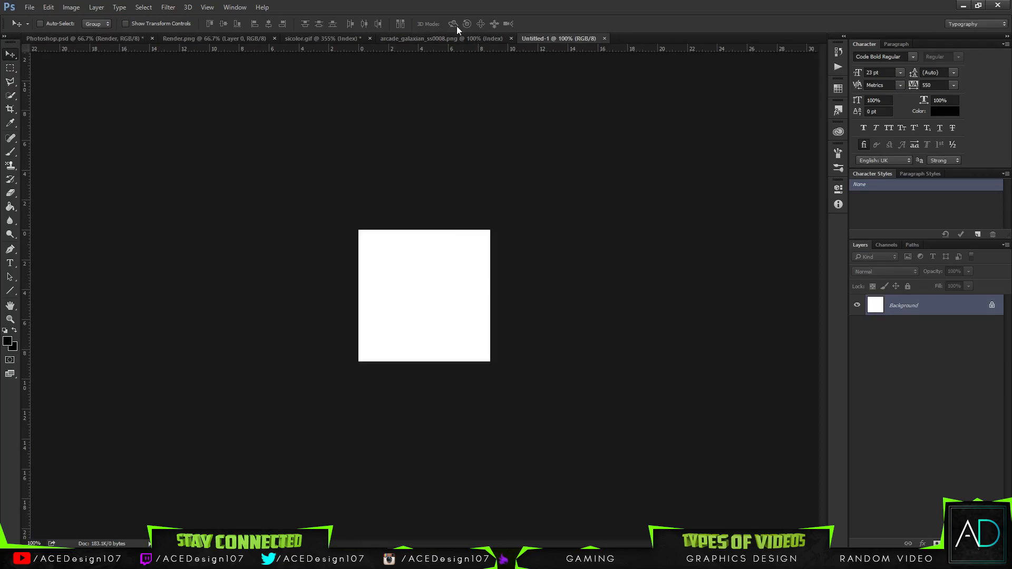
Convert the Galaxian screenshot to RGB Color and copy its layer into the Untitled-1 document
{"action": "left_click", "coordinate": [443, 39]}
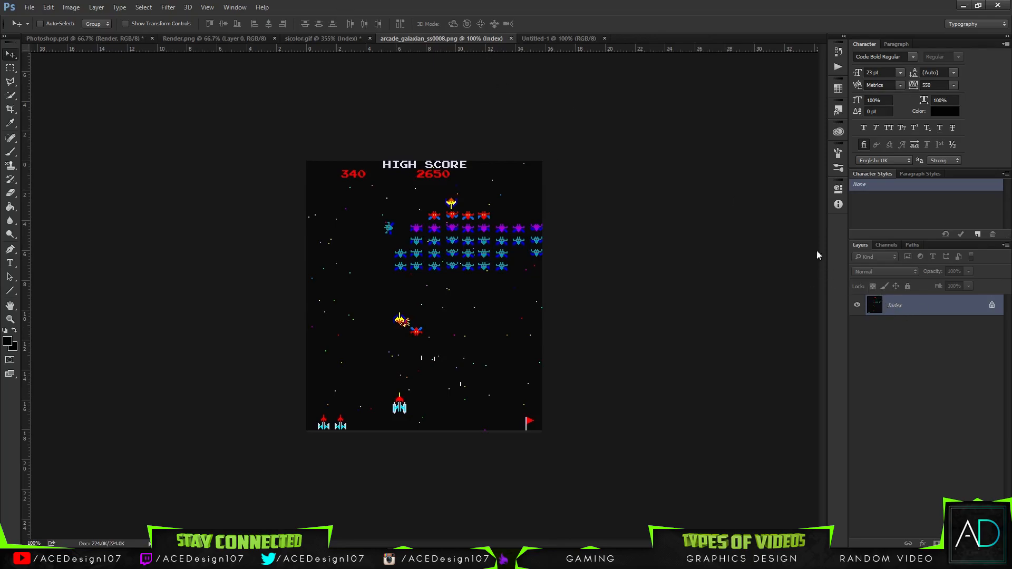
{"action": "left_click", "coordinate": [70, 10]}
{"action": "mouse_move", "coordinate": [79, 19]}
{"action": "left_click", "coordinate": [202, 58]}
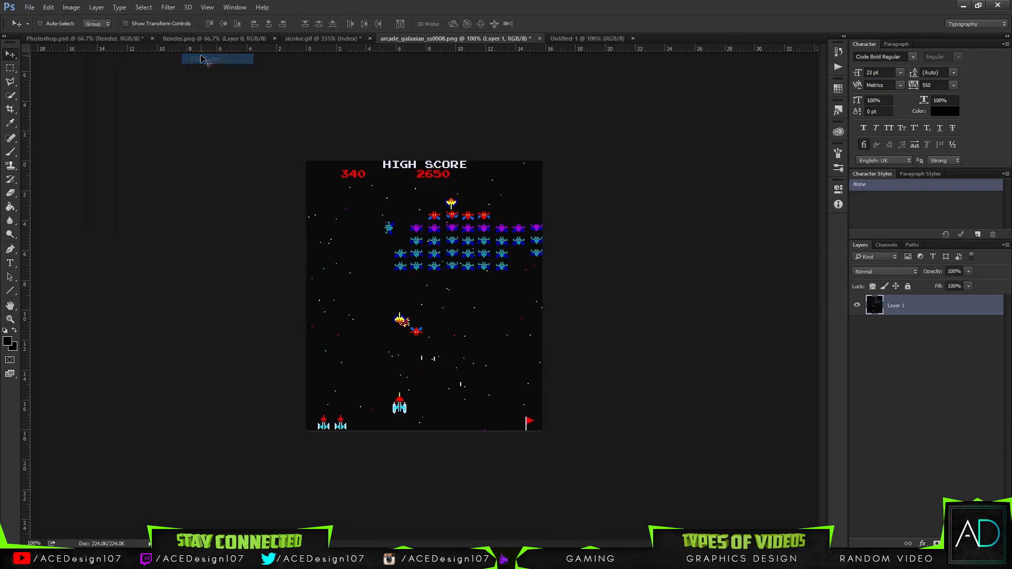
{"action": "left_click_drag", "start_coordinate": [351, 282], "coordinate": [471, 281]}
Remove the yellow alien near the canvas centre with a Content-Aware fill of a rectangular selection, and deselect
{"action": "key", "text": "e"}
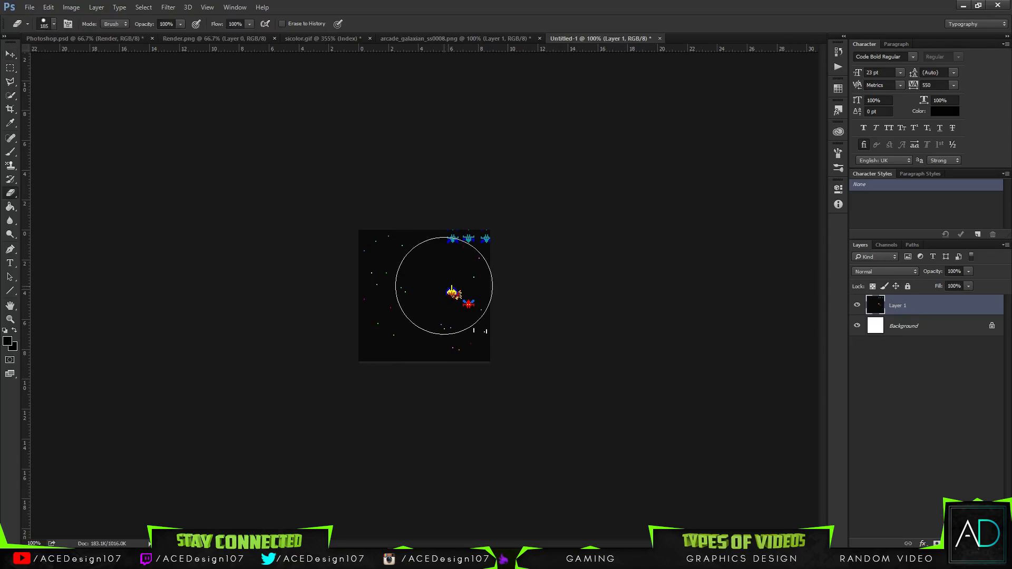
{"action": "key", "text": "m"}
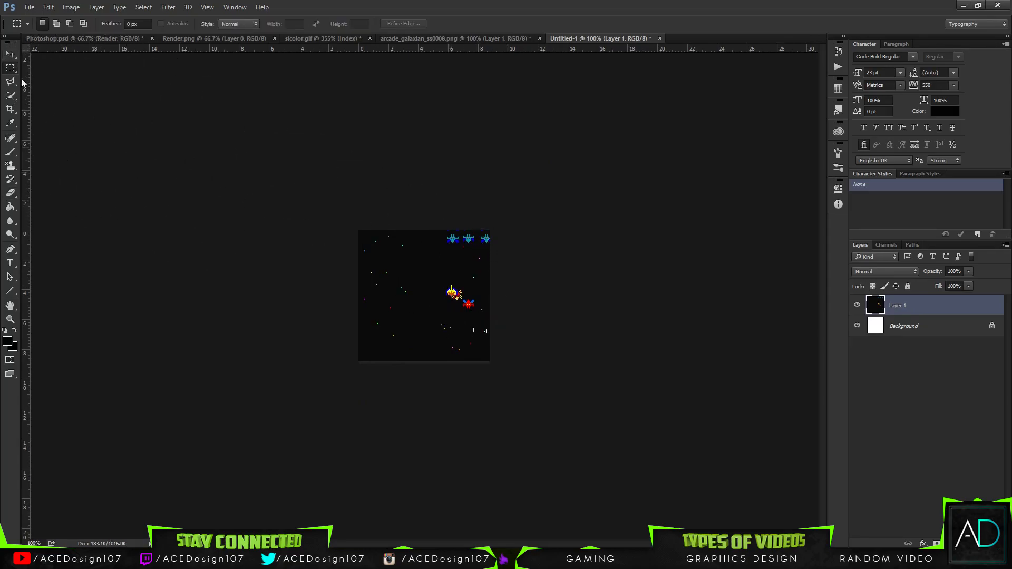
{"action": "left_click_drag", "start_coordinate": [429, 272], "coordinate": [464, 306]}
{"action": "right_click", "coordinate": [464, 306]}
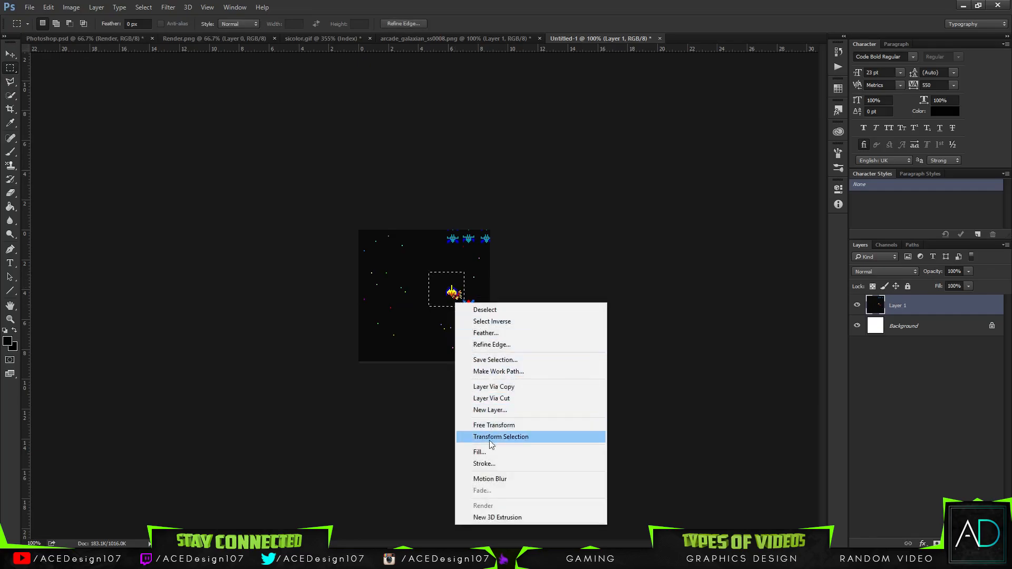
{"action": "left_click", "coordinate": [479, 451]}
{"action": "left_click", "coordinate": [571, 161]}
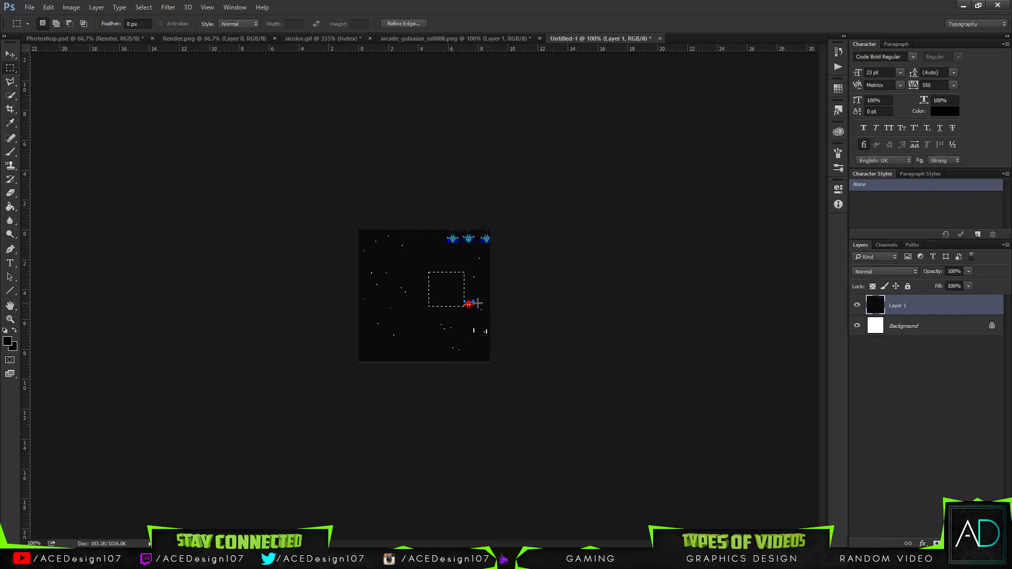
{"action": "key", "text": "ctrl+d"}
Remove the red alien with a Content-Aware fill of a rectangular selection around it, and deselect
{"action": "left_click_drag", "start_coordinate": [479, 293], "coordinate": [454, 312]}
{"action": "right_click", "coordinate": [454, 312]}
{"action": "left_click", "coordinate": [478, 461]}
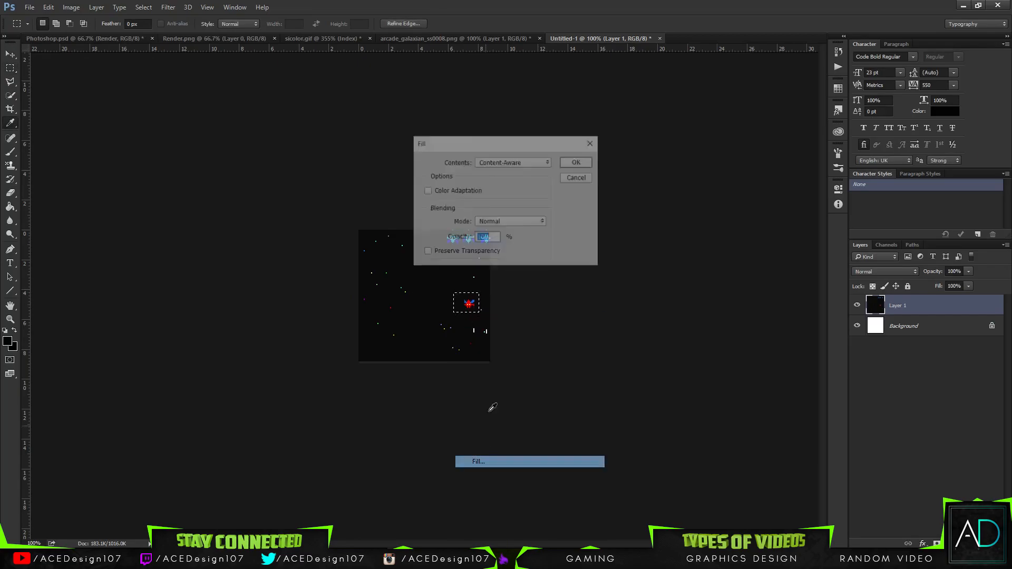
{"action": "left_click", "coordinate": [571, 161]}
{"action": "key", "text": "ctrl+d"}
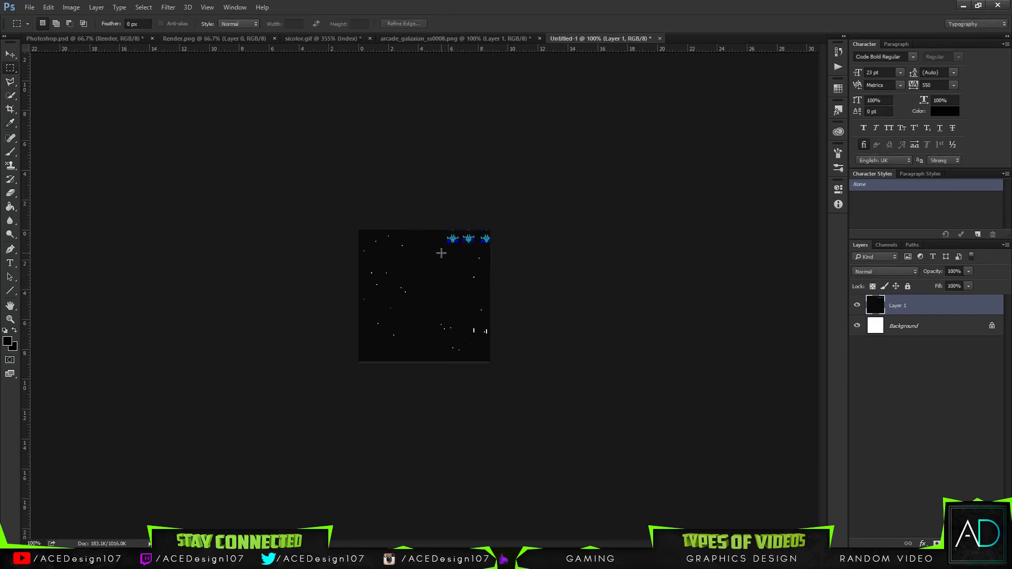
Remove the row of three blue aliens along the canvas's upper edge with a Content-Aware fill, and deselect
{"action": "left_click_drag", "start_coordinate": [443, 244], "coordinate": [503, 228]}
{"action": "right_click", "coordinate": [469, 235]}
{"action": "left_click", "coordinate": [495, 385]}
{"action": "left_click", "coordinate": [571, 161]}
{"action": "key", "text": "ctrl+d"}
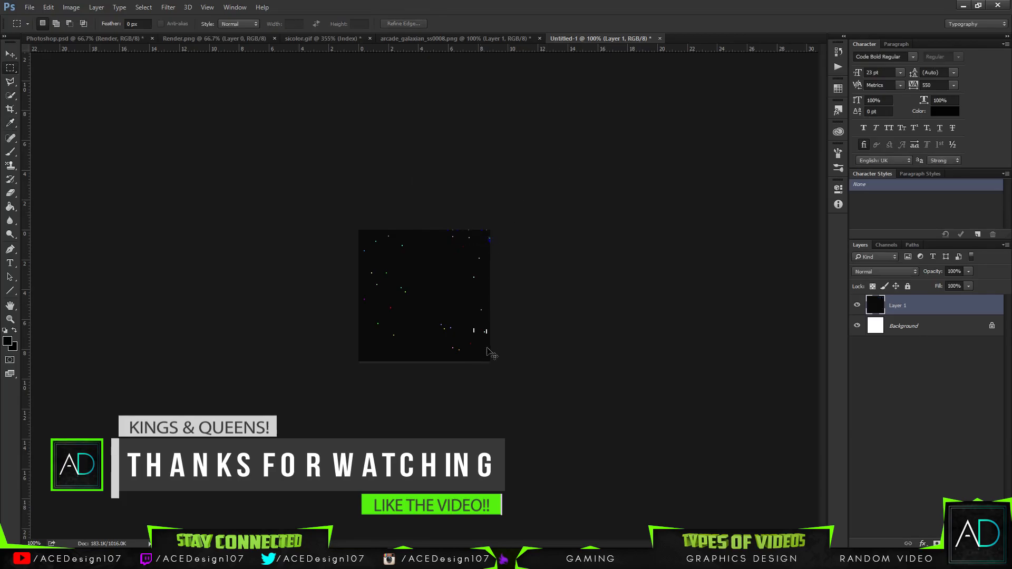
Remove the white bullet marks near the canvas's lower right edge with a Content-Aware fill, and deselect
{"action": "left_click_drag", "start_coordinate": [472, 326], "coordinate": [490, 339]}
{"action": "right_click", "coordinate": [482, 333]}
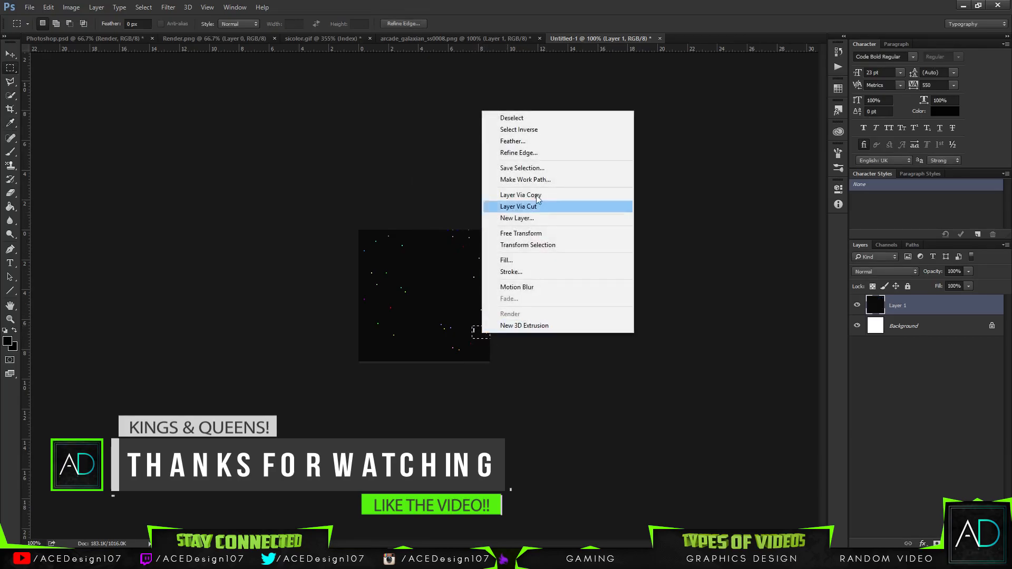
{"action": "left_click", "coordinate": [507, 260]}
{"action": "left_click", "coordinate": [571, 162]}
{"action": "left_click", "coordinate": [512, 213]}
Try a Content-Aware fill on a large selection covering most of the starfield's upper right area
{"action": "left_click_drag", "start_coordinate": [512, 213], "coordinate": [386, 333]}
{"action": "right_click", "coordinate": [425, 287]}
{"action": "left_click", "coordinate": [448, 438]}
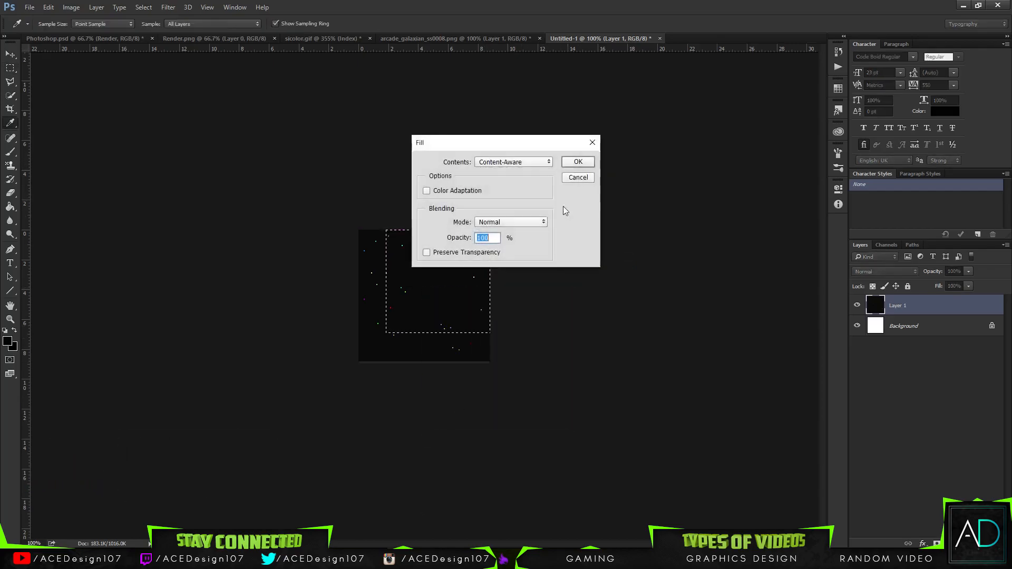
{"action": "left_click", "coordinate": [569, 162]}
{"action": "left_click", "coordinate": [567, 257]}
Content-Aware fill a thin strip along the upper right edge of the starfield, and deselect
{"action": "left_click_drag", "start_coordinate": [447, 221], "coordinate": [501, 237]}
{"action": "right_click", "coordinate": [482, 237]}
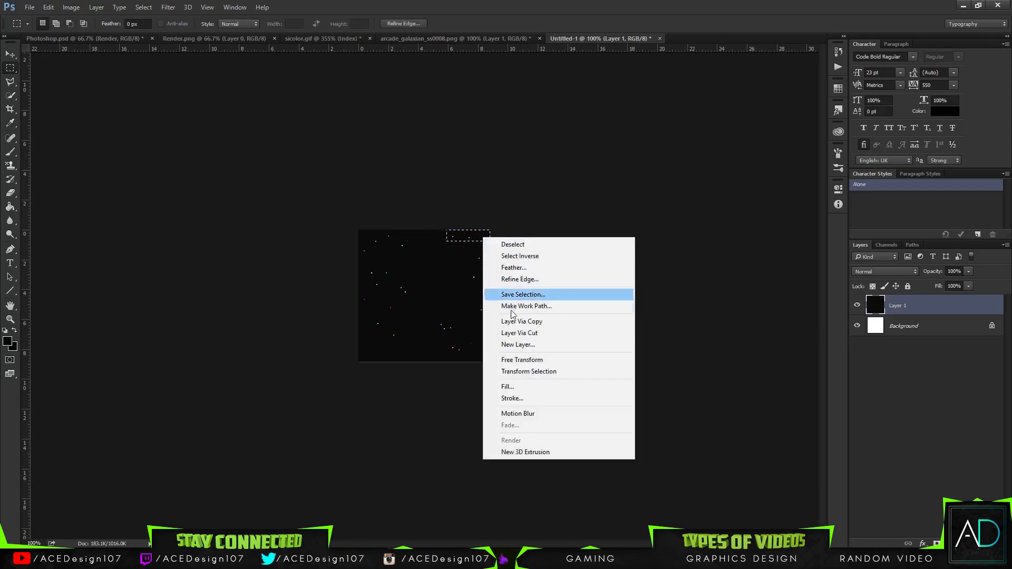
{"action": "left_click", "coordinate": [514, 386]}
{"action": "left_click", "coordinate": [577, 165]}
{"action": "key", "text": "ctrl+d"}
Remove the blue alien remnant in the starfield's upper right corner with a Content-Aware fill
{"action": "left_click_drag", "start_coordinate": [514, 224], "coordinate": [483, 247]}
{"action": "right_click", "coordinate": [486, 244]}
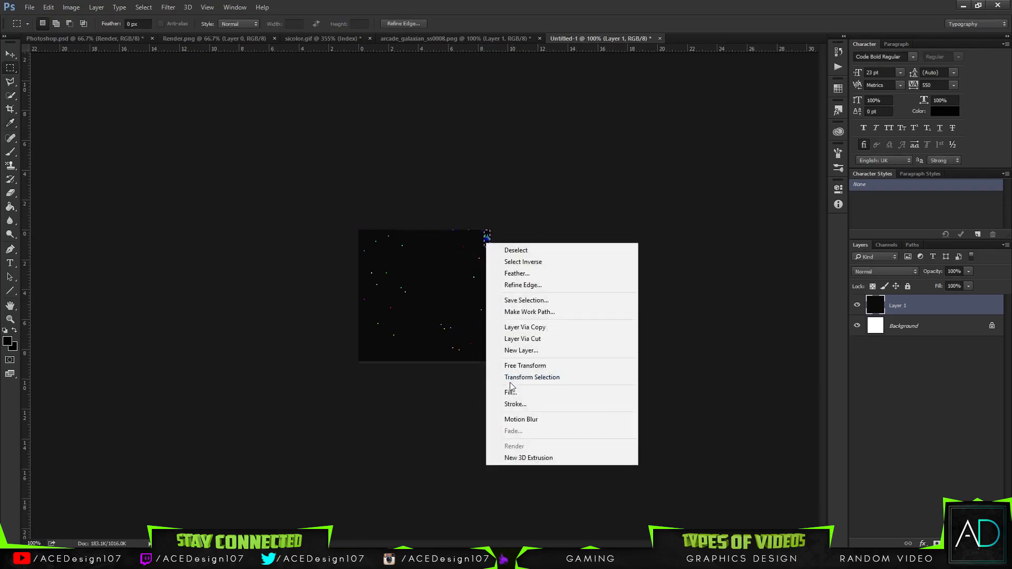
{"action": "left_click", "coordinate": [514, 393]}
{"action": "left_click", "coordinate": [578, 162]}
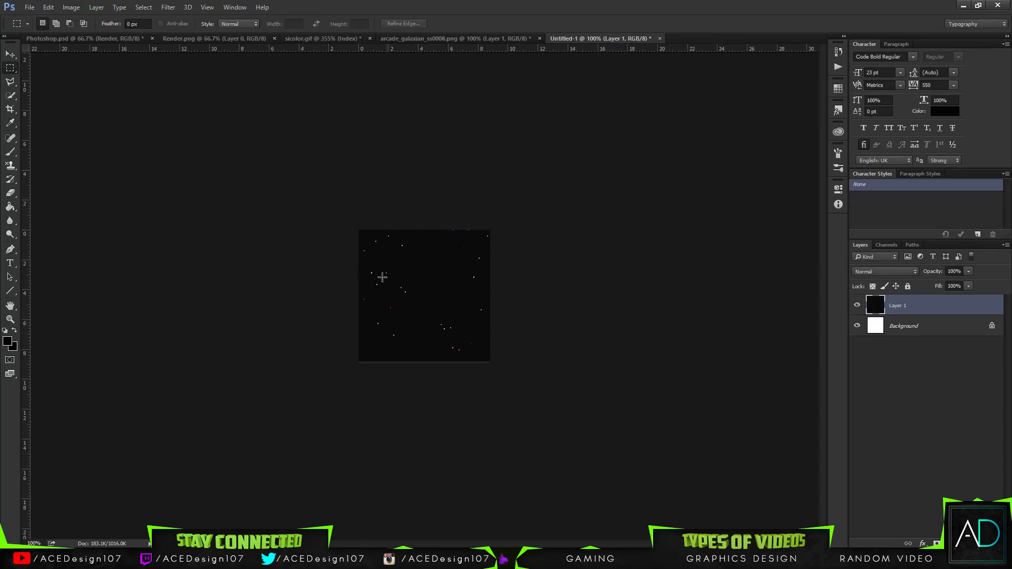
Try the Screen blend mode on Layer 1 and set it back to Normal
{"action": "left_click", "coordinate": [862, 272]}
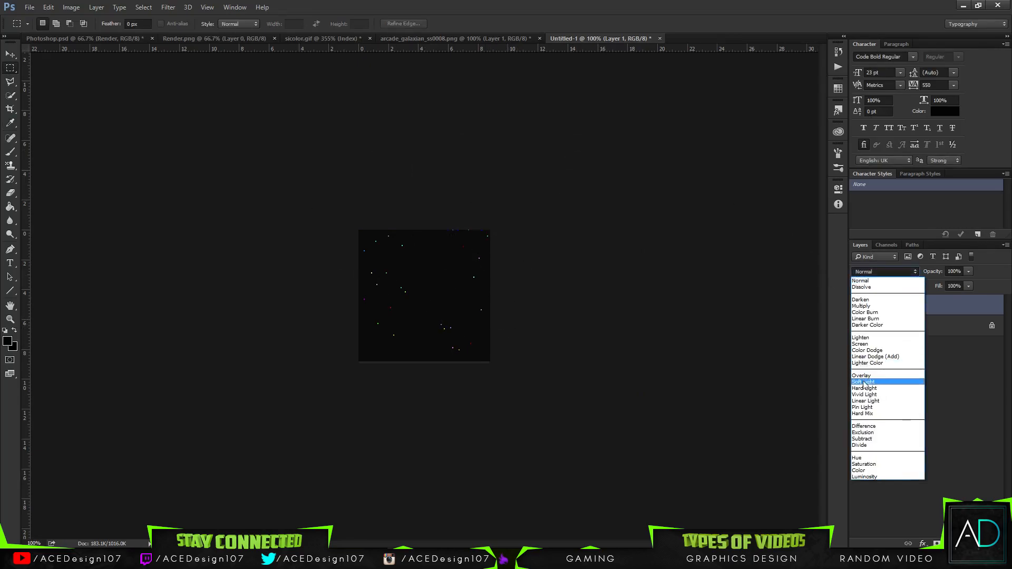
{"action": "left_click", "coordinate": [861, 344]}
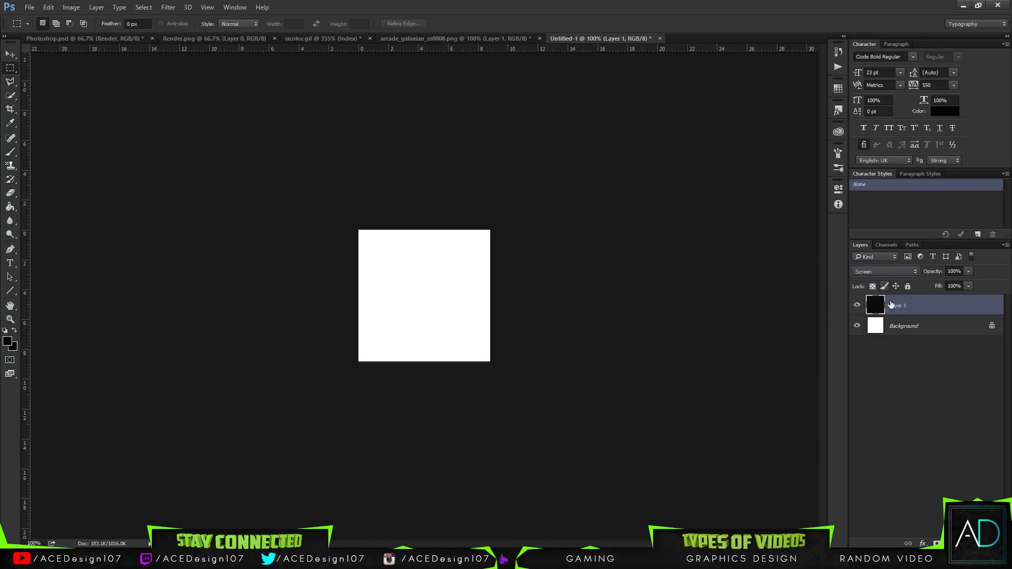
{"action": "left_click", "coordinate": [874, 272]}
{"action": "left_click", "coordinate": [864, 280]}
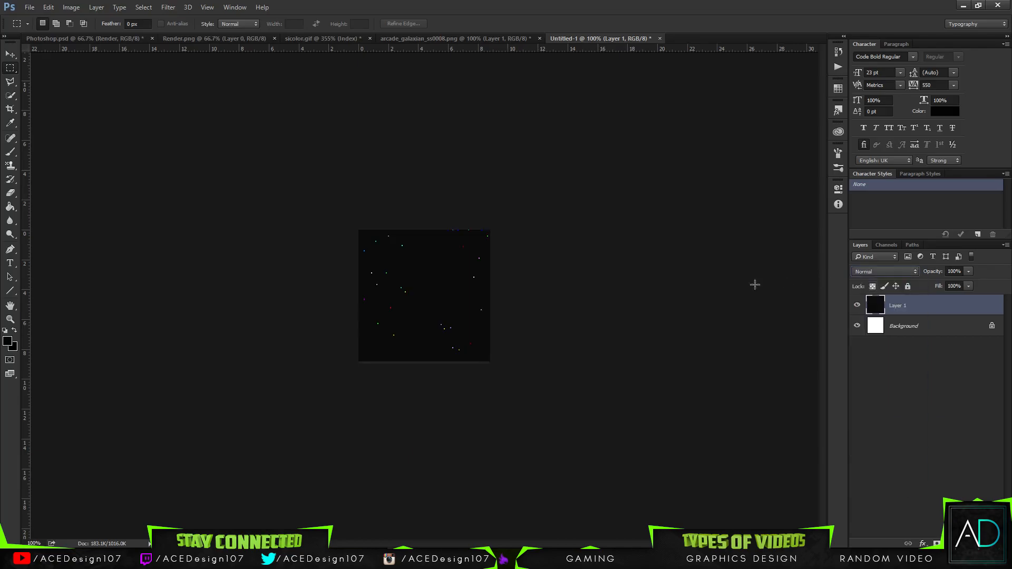
{"action": "left_click_drag", "start_coordinate": [400, 286], "coordinate": [116, 74]}
{"action": "key", "text": "ctrl+d"}
{"action": "key", "text": "v"}
{"action": "left_click_drag", "start_coordinate": [441, 293], "coordinate": [570, 40]}
Crop the starfield document to its current canvas bounds, deleting the layer's pixels outside the canvas
{"action": "key", "text": "c"}
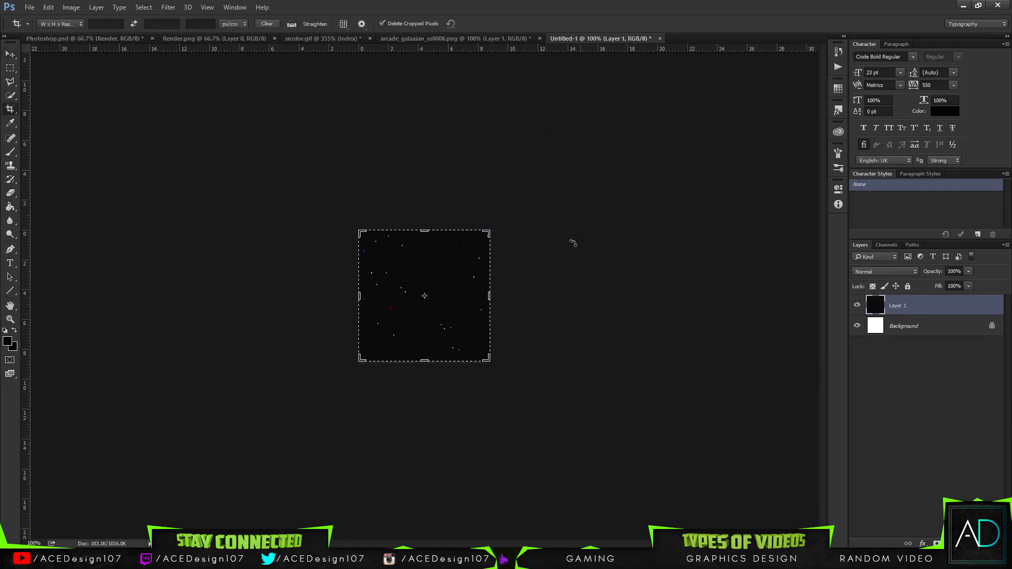
{"action": "left_click", "coordinate": [485, 274]}
{"action": "key", "text": "Return"}
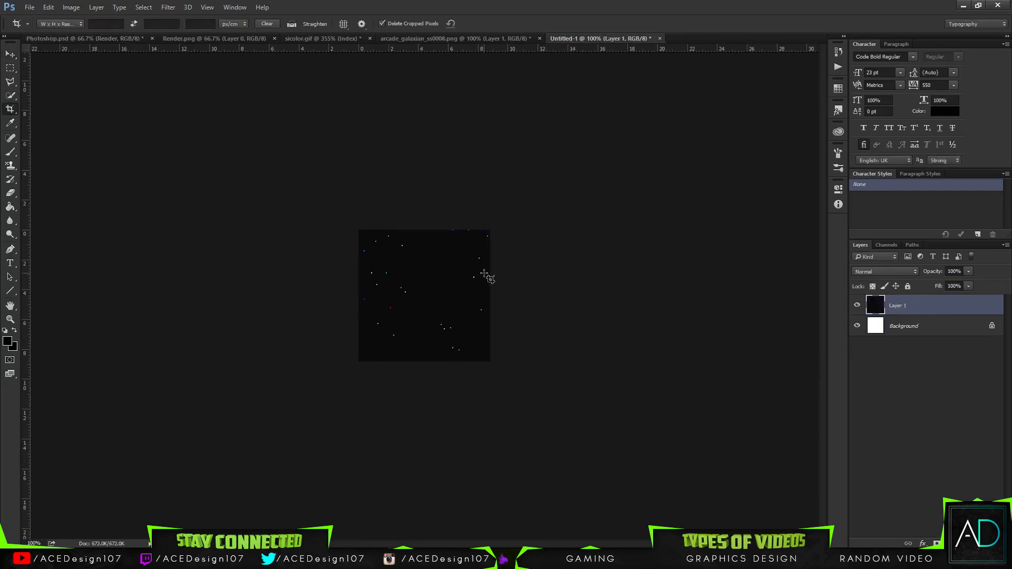
Bring the cropped starfield layer into Photoshop.psd and place it in the empty area left of the EMISSION logo
{"action": "left_click", "coordinate": [914, 274]}
{"action": "left_click", "coordinate": [556, 3]}
{"action": "left_click", "coordinate": [11, 55]}
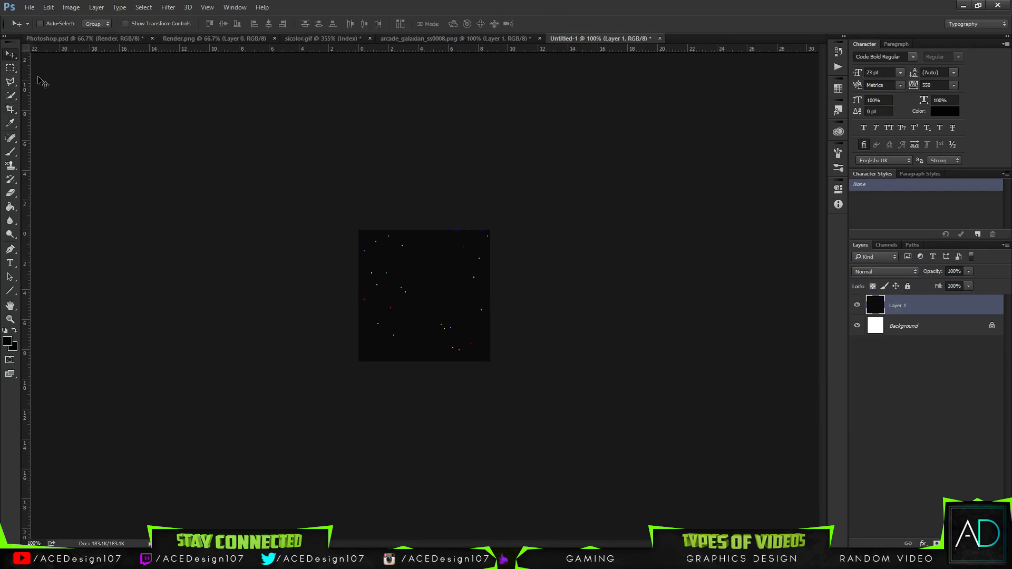
{"action": "left_click_drag", "start_coordinate": [415, 311], "coordinate": [132, 85]}
{"action": "left_click_drag", "start_coordinate": [73, 42], "coordinate": [388, 319]}
{"action": "left_click_drag", "start_coordinate": [414, 306], "coordinate": [274, 287]}
{"action": "key", "text": "ctrl+t"}
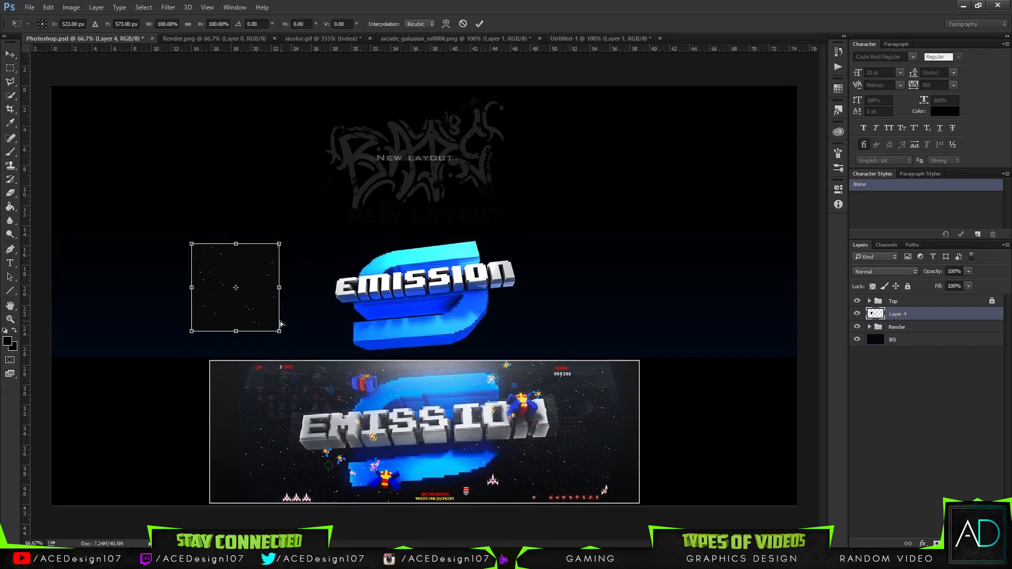
{"action": "key", "text": "ctrl+r"}
{"action": "key", "text": "Return"}
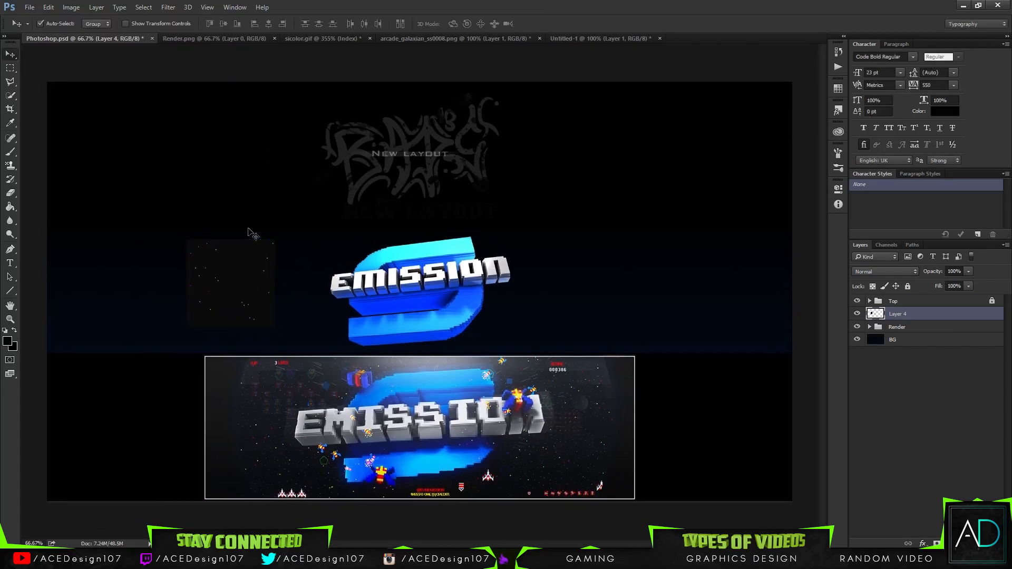
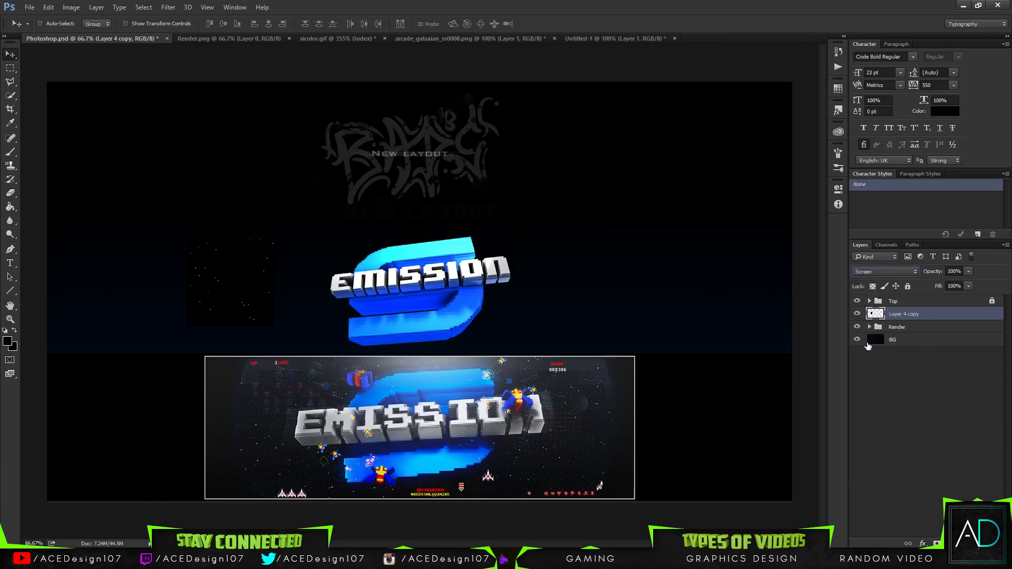
Move the starfield closer to the logo's left side and scale it proportionally to about 166.4%
{"action": "mouse_move", "coordinate": [226, 286]}
{"action": "left_mouse_down"}
{"action": "mouse_move", "coordinate": [266, 323]}
{"action": "mouse_move", "coordinate": [243, 277]}
{"action": "left_mouse_up"}
{"action": "key", "text": "ctrl+t"}
{"action": "left_click_drag", "start_coordinate": [292, 321], "coordinate": [349, 379]}
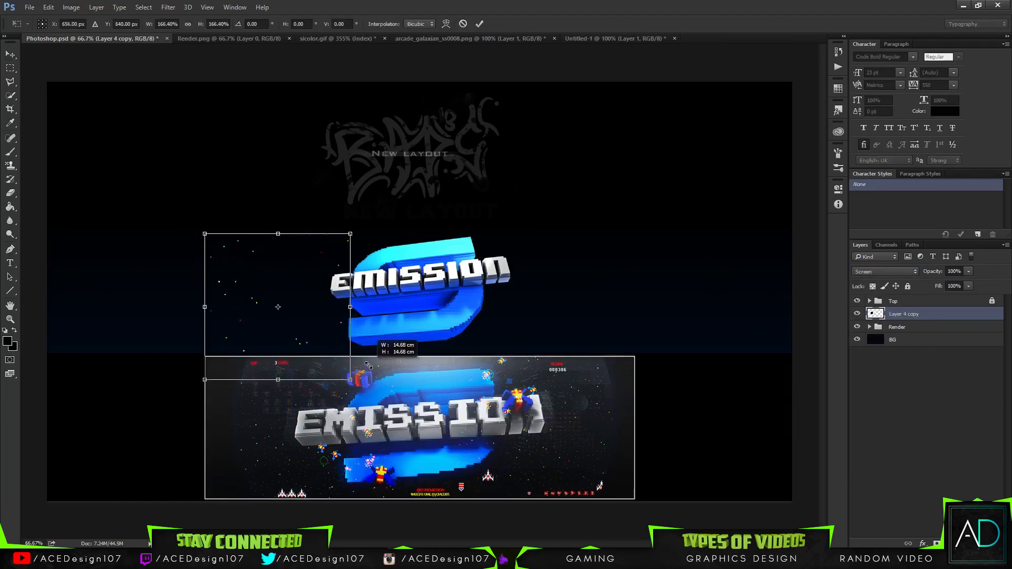
{"action": "key", "text": "Return"}
Duplicate the starfield layer, flip the copy horizontally and shift it right so it overlaps the logo
{"action": "key", "text": "ctrl+j"}
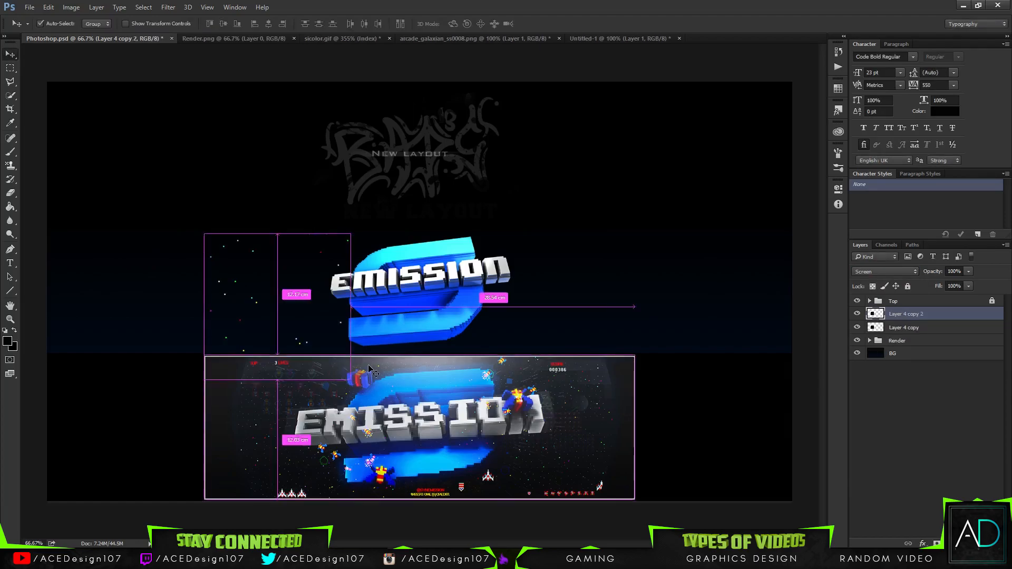
{"action": "left_click_drag", "start_coordinate": [328, 319], "coordinate": [411, 320]}
{"action": "key", "text": "ctrl+t"}
{"action": "right_click", "coordinate": [360, 289]}
{"action": "left_click", "coordinate": [390, 442]}
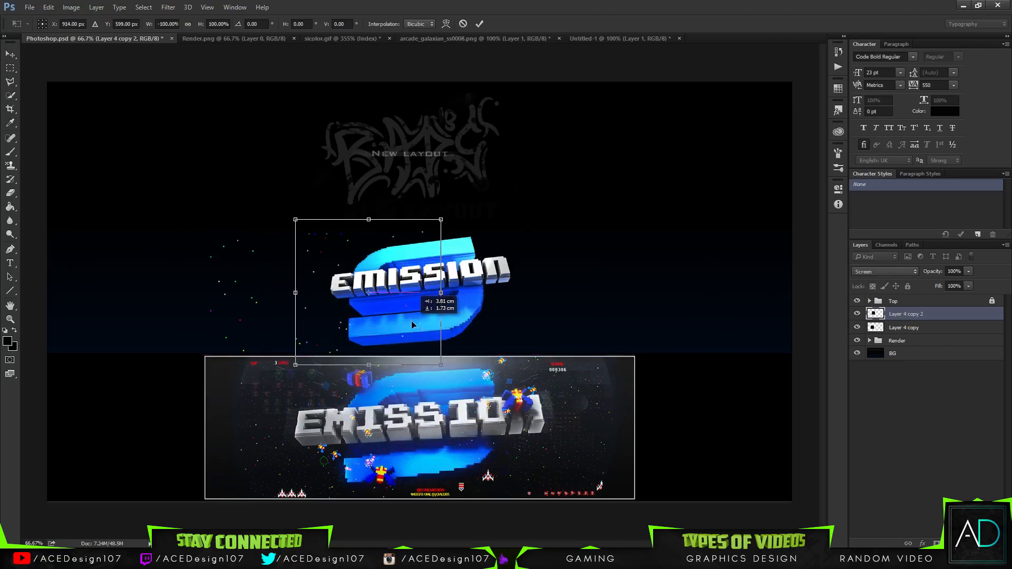
{"action": "key", "text": "Return"}
Move both starfield layers below the Render group, just above the BG layer
{"action": "left_click", "coordinate": [955, 328], "text": "shift"}
{"action": "left_click_drag", "start_coordinate": [951, 322], "coordinate": [945, 349]}
{"action": "left_click", "coordinate": [930, 358]}
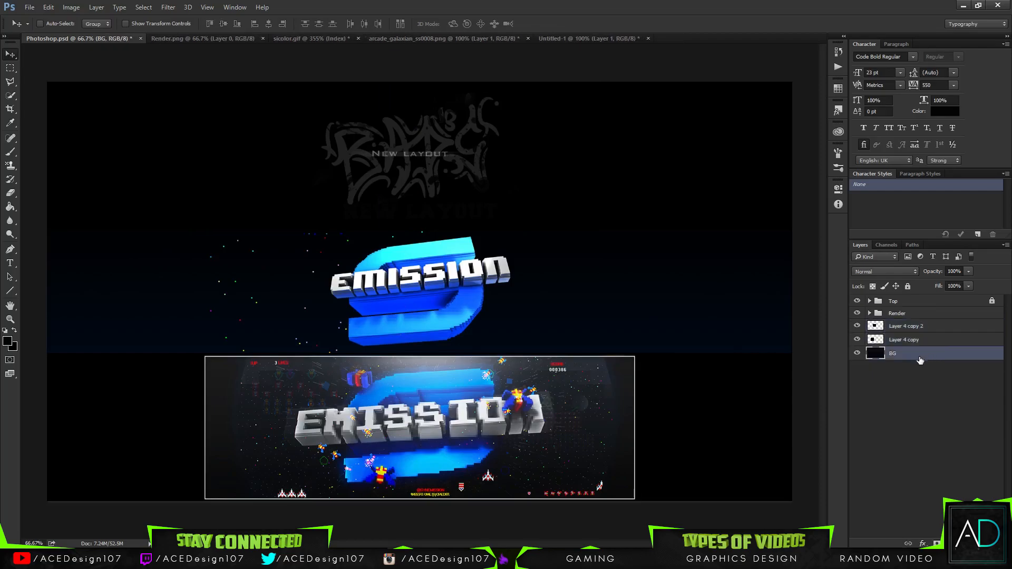
Duplicate both starfield layers together and move the copies to the right side of the logo
{"action": "left_click", "coordinate": [936, 341]}
{"action": "key", "text": "ctrl"}
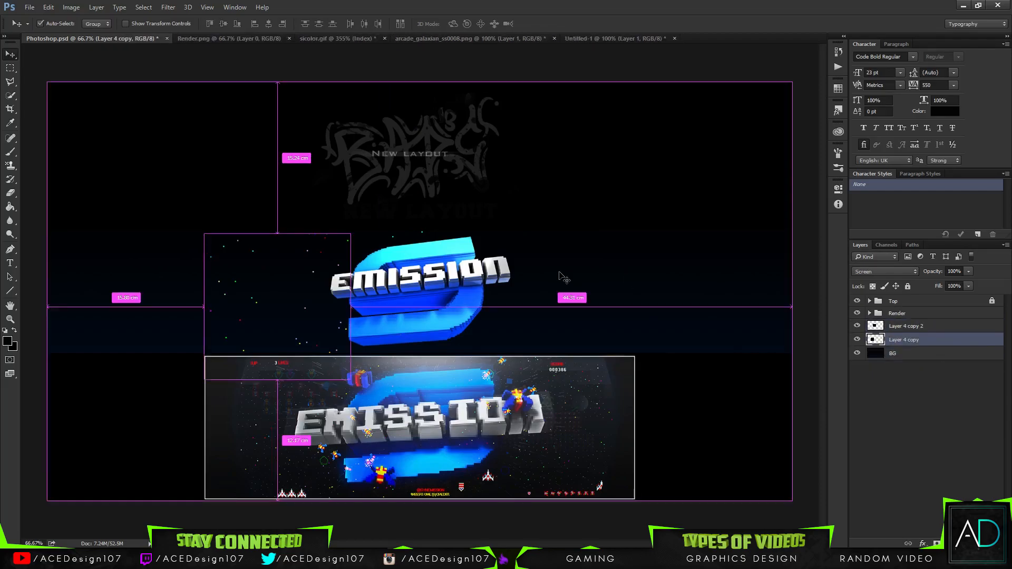
{"action": "left_click", "coordinate": [947, 336], "text": "ctrl"}
{"action": "left_click", "coordinate": [945, 330], "text": "ctrl"}
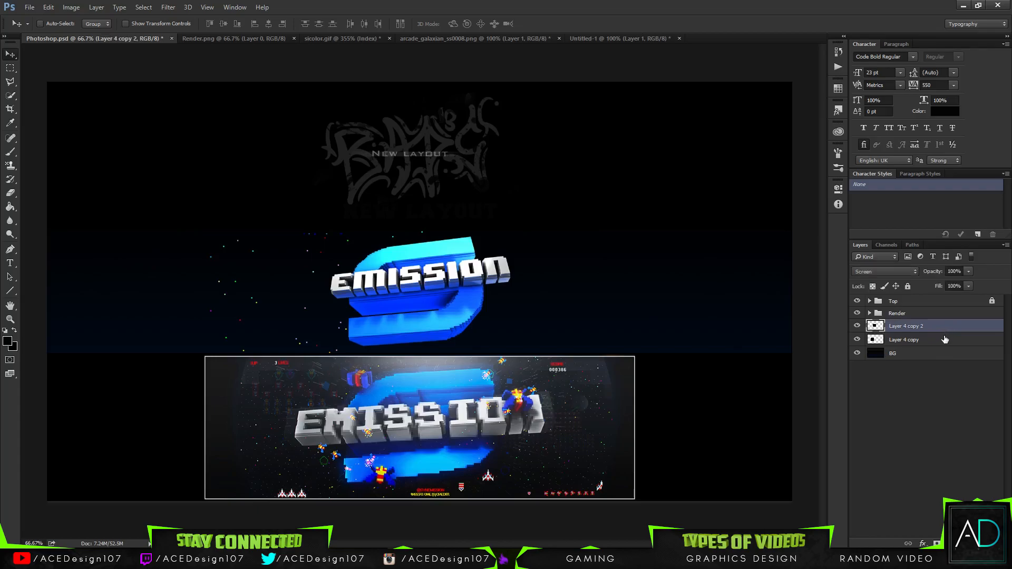
{"action": "left_click", "coordinate": [942, 340], "text": "ctrl"}
{"action": "key", "text": "ctrl+j"}
{"action": "key", "text": "ctrl+t"}
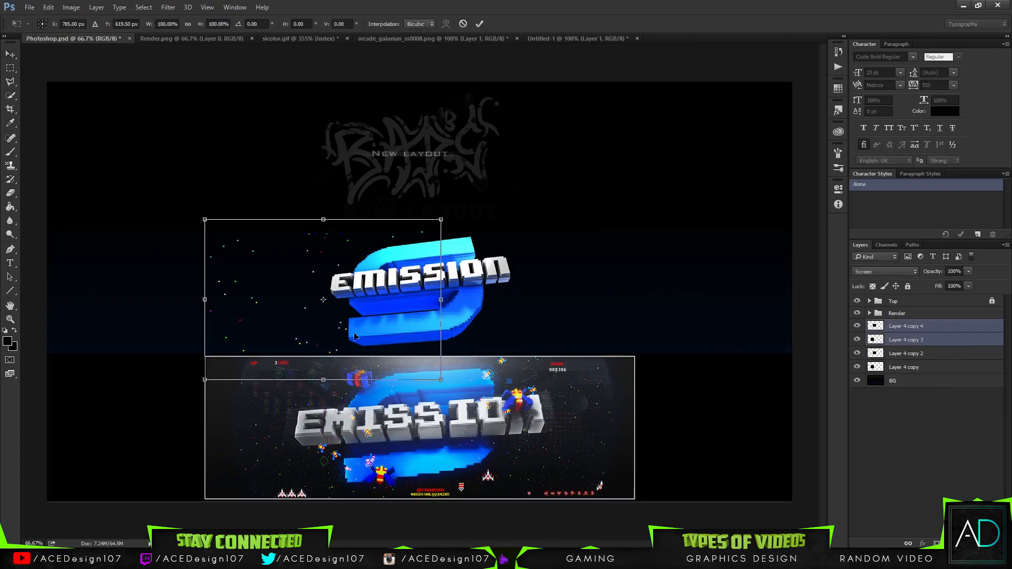
{"action": "left_click_drag", "start_coordinate": [379, 350], "coordinate": [594, 351]}
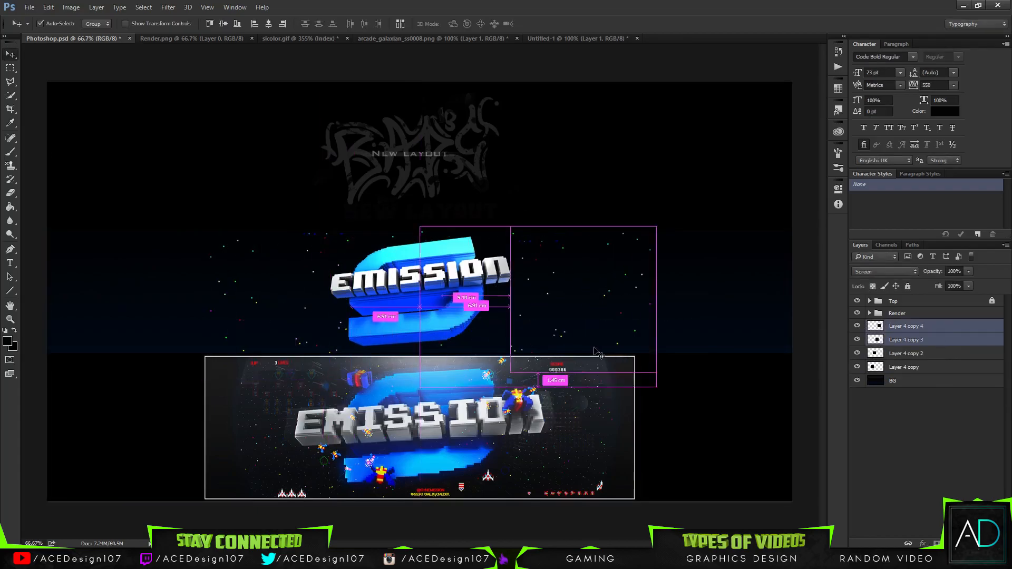
Flip the duplicated starfield pair vertically and nudge it slightly upward
{"action": "right_click", "coordinate": [595, 320]}
{"action": "left_click", "coordinate": [636, 489]}
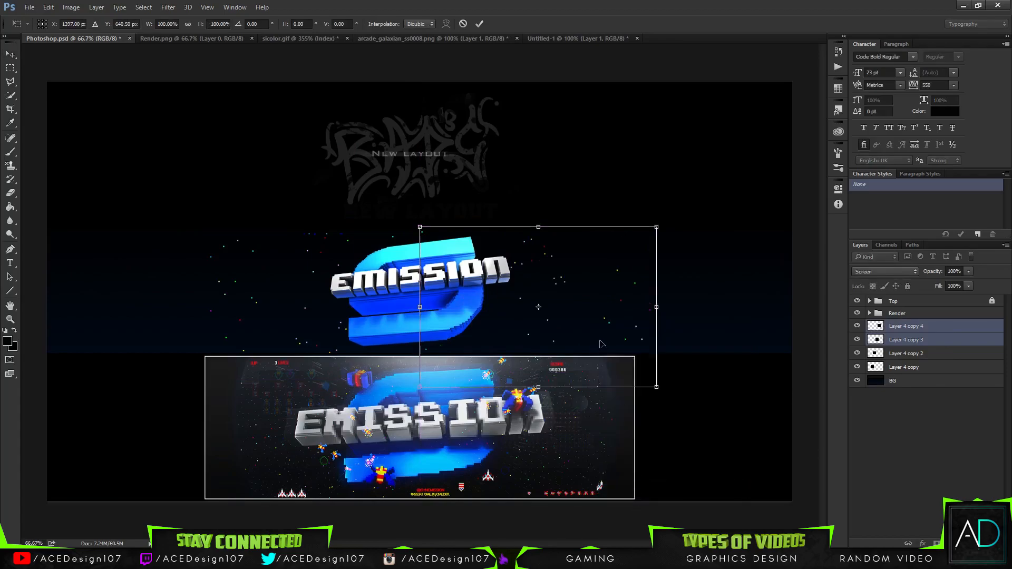
{"action": "key", "text": "Return"}
{"action": "left_click_drag", "start_coordinate": [569, 322], "coordinate": [567, 310]}
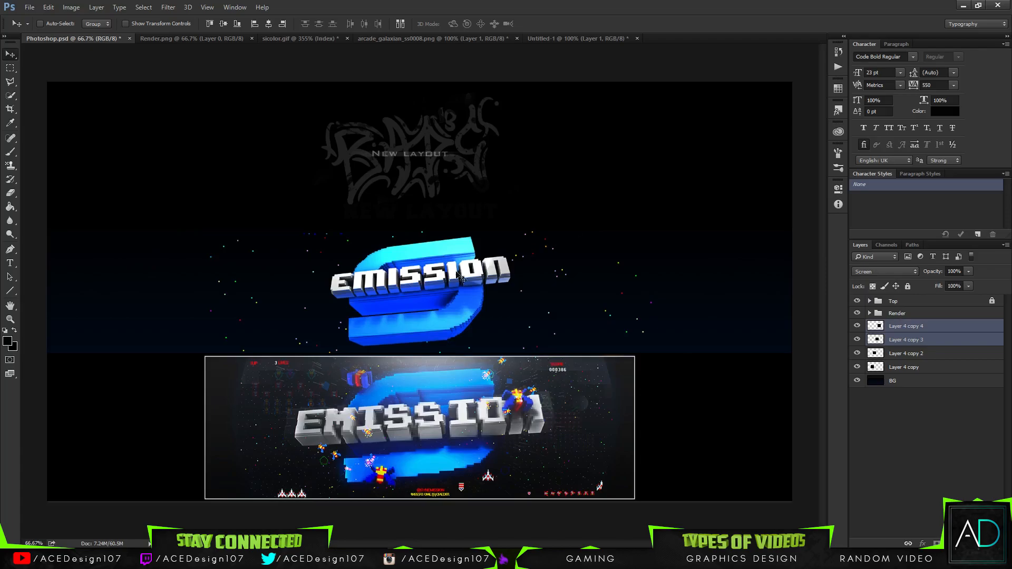
Try the flipped starfield pair centred over the logo, and return it to the logo's right side
{"action": "key", "text": "ctrl+t"}
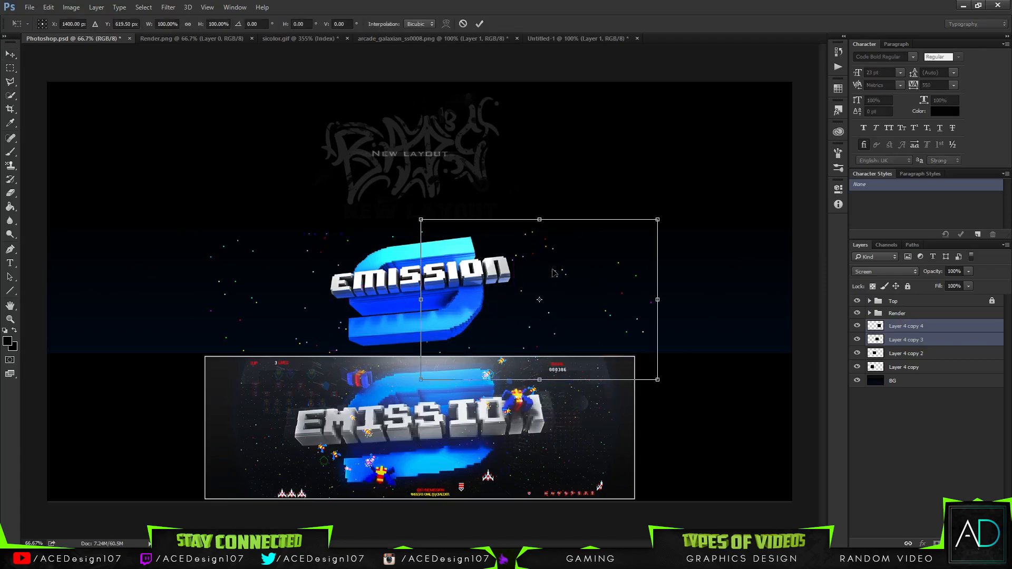
{"action": "left_click_drag", "start_coordinate": [587, 270], "coordinate": [499, 267]}
{"action": "left_click_drag", "start_coordinate": [527, 266], "coordinate": [558, 264]}
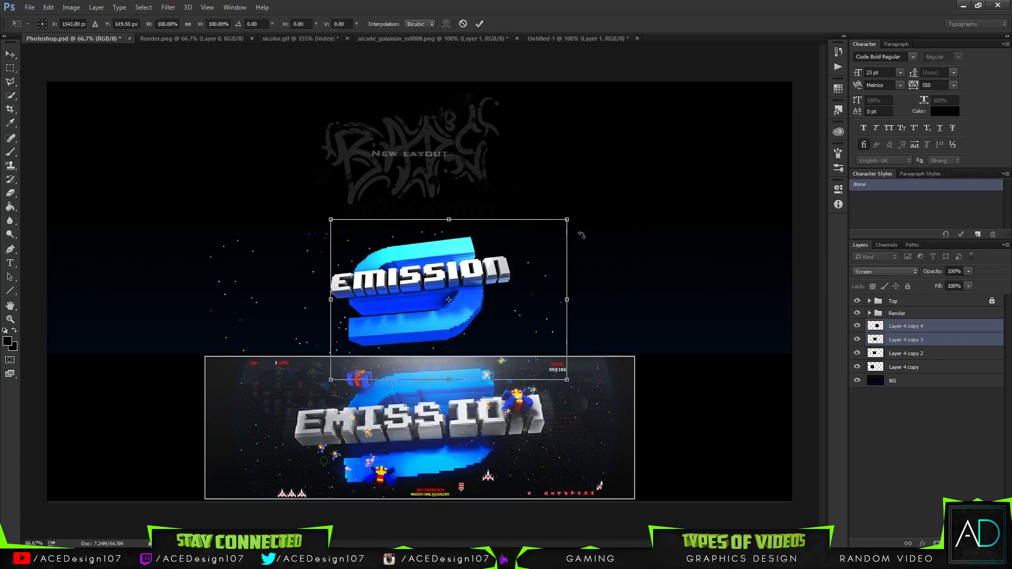
{"action": "left_click", "coordinate": [479, 23]}
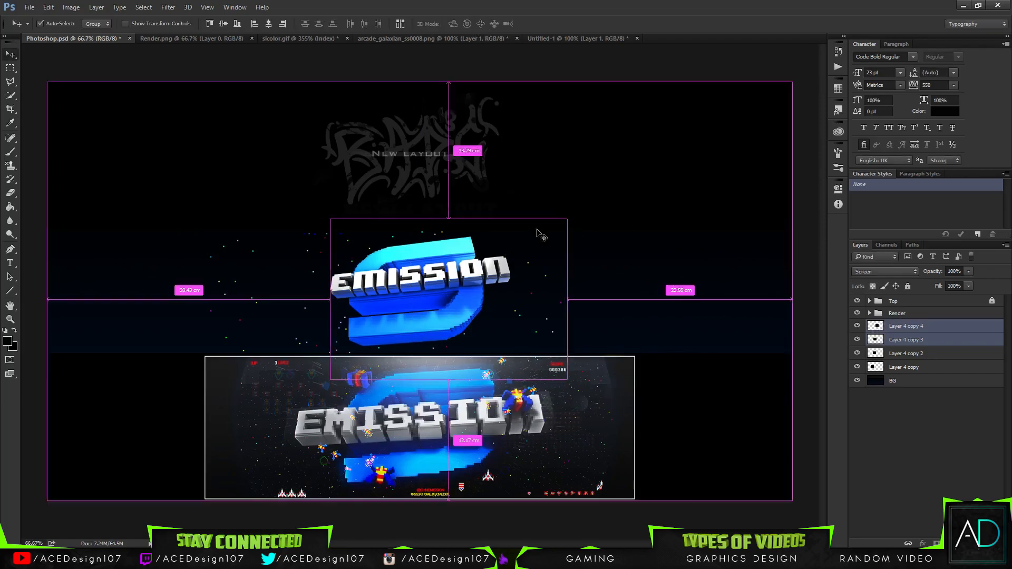
{"action": "key", "text": "ctrl+t"}
{"action": "left_click_drag", "start_coordinate": [519, 288], "coordinate": [597, 316]}
{"action": "key", "text": "Return"}
Duplicate the flipped starfield pair and reposition the copies higher up, extending the stars past the banner's right side
{"action": "key", "text": "ctrl+j"}
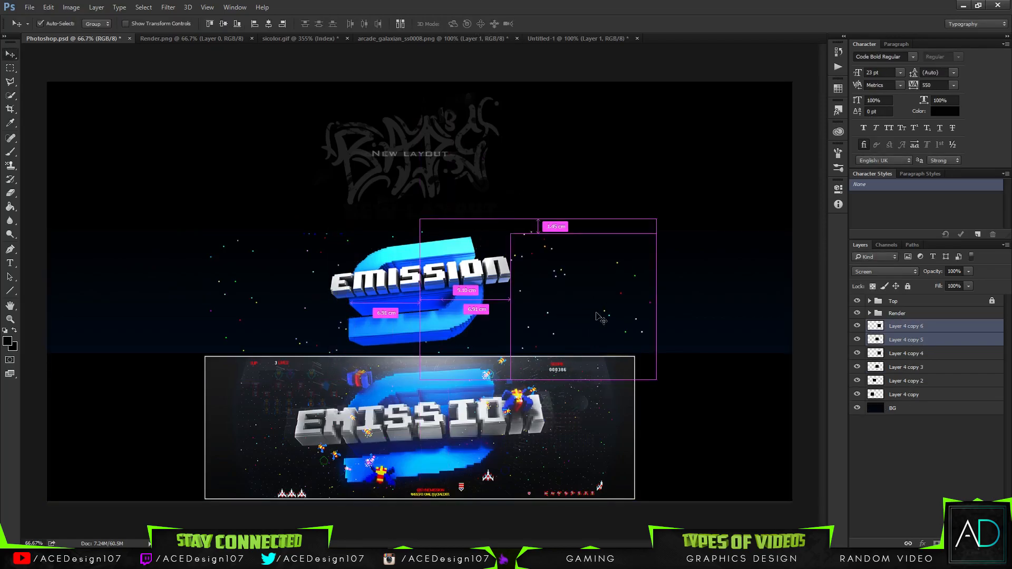
{"action": "left_click", "coordinate": [856, 339]}
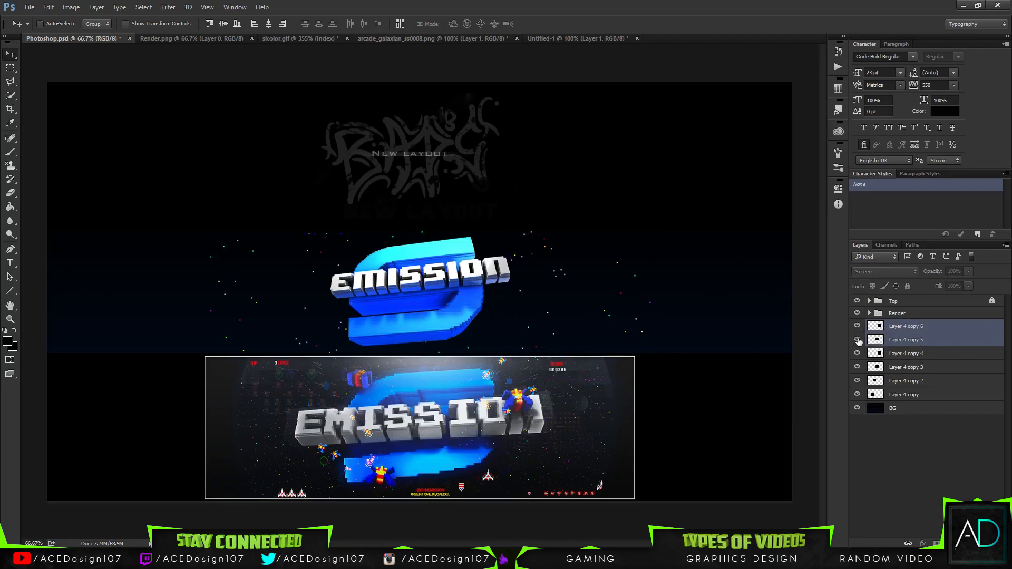
{"action": "key", "text": "ctrl+t"}
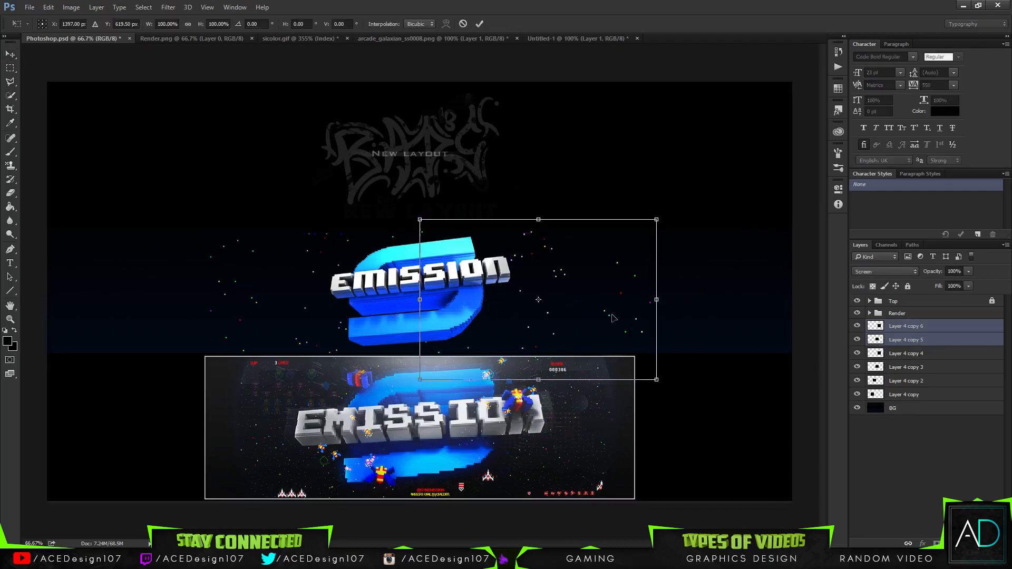
{"action": "left_click_drag", "start_coordinate": [612, 317], "coordinate": [513, 186]}
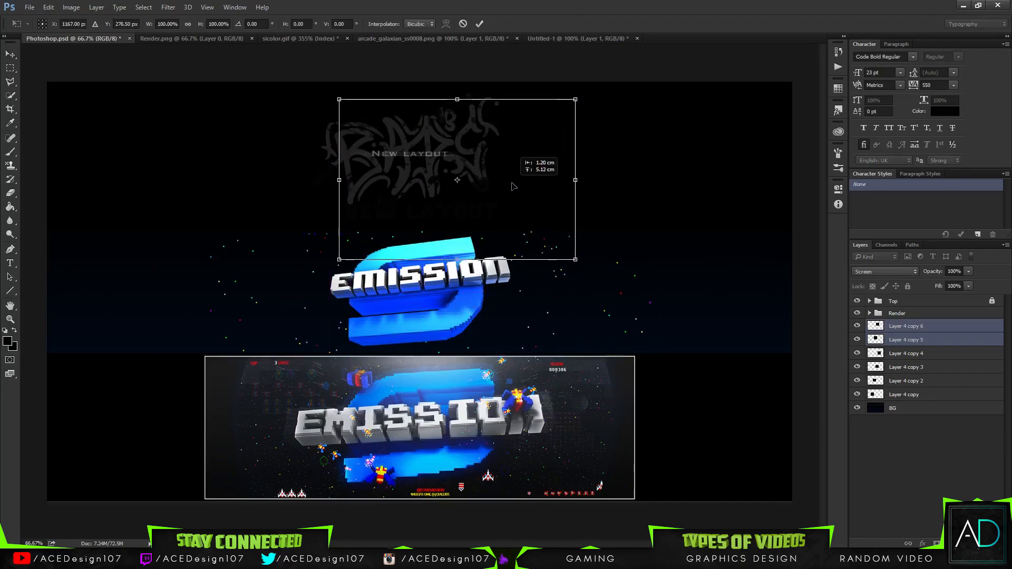
{"action": "key", "text": "Return"}
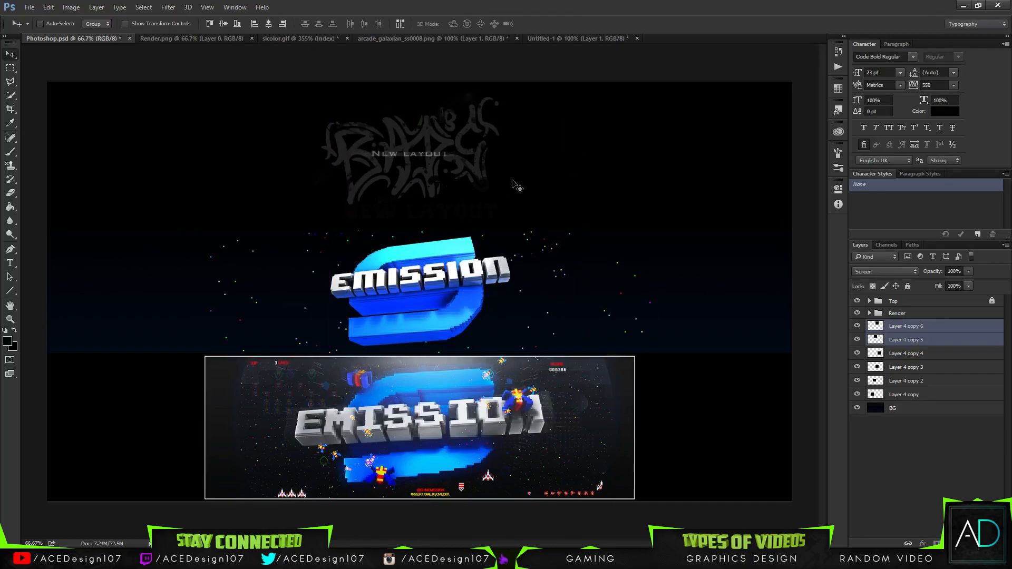
{"action": "left_click_drag", "start_coordinate": [552, 286], "coordinate": [677, 273]}
Merge all six starfield layers into one layer and set its blend mode to Screen
{"action": "left_click", "coordinate": [931, 395]}
{"action": "left_click", "coordinate": [932, 328], "text": "shift"}
{"action": "key", "text": "ctrl+e"}
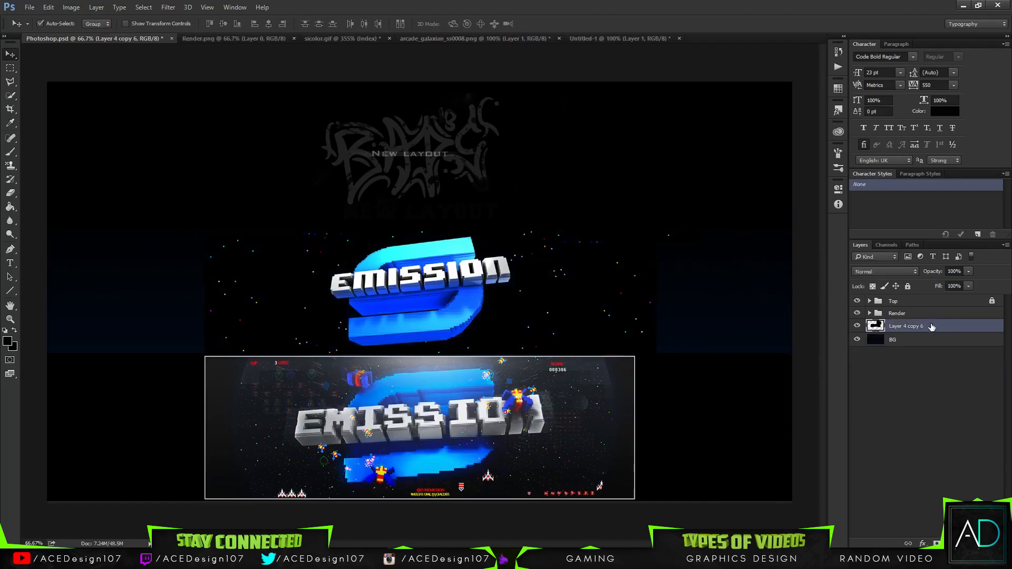
{"action": "left_click", "coordinate": [883, 271]}
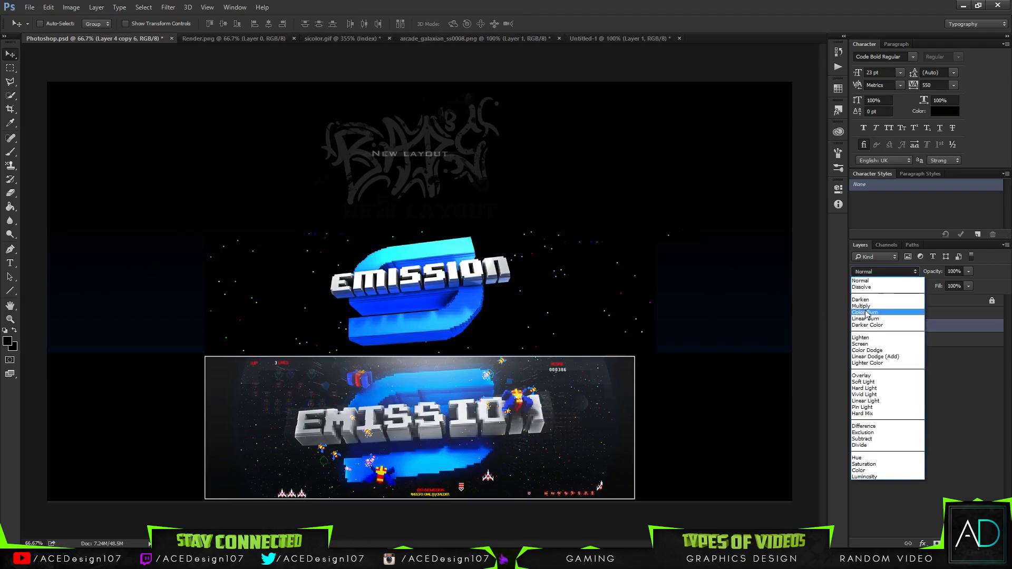
{"action": "left_click", "coordinate": [866, 346]}
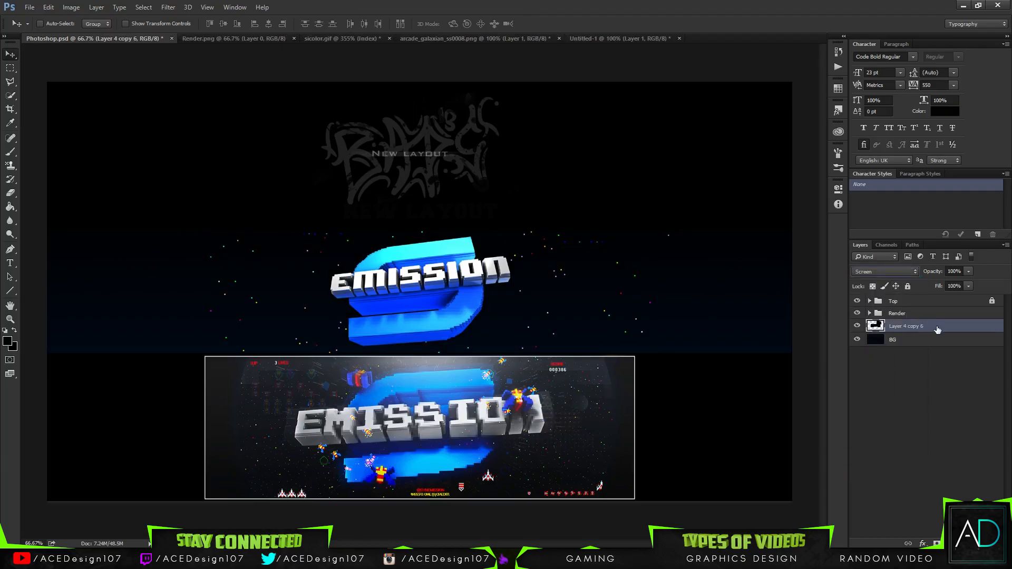
Duplicate the merged star layer, merge the copy down into it, and set the result to Screen
{"action": "key", "text": "ctrl+j"}
{"action": "key", "text": "ctrl+e"}
{"action": "left_click", "coordinate": [886, 271]}
{"action": "left_click", "coordinate": [876, 346]}
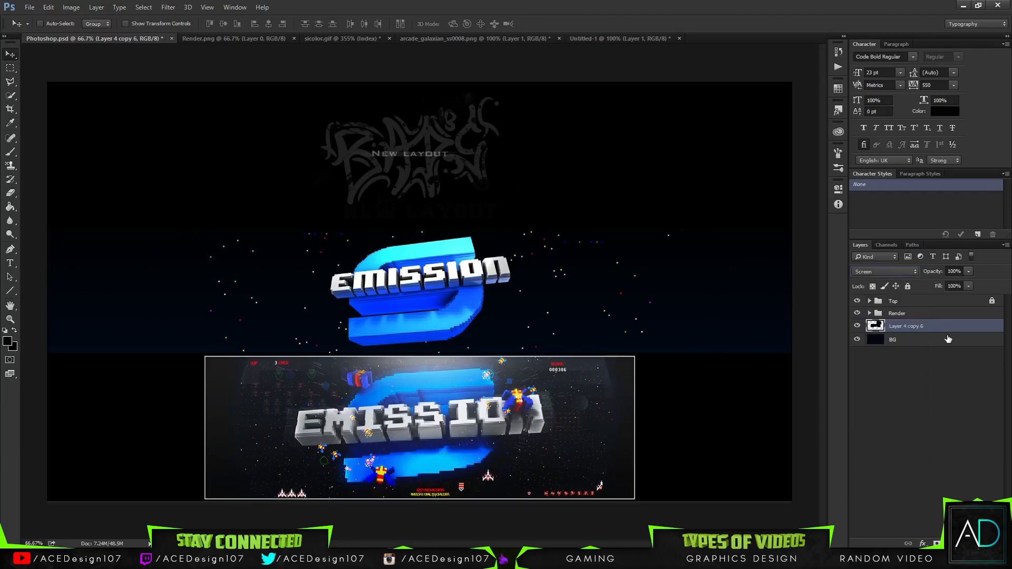
Rename the merged star layer as Colour Particles
{"action": "double_click", "coordinate": [905, 328]}
{"action": "type", "text": "Colour Particles"}
{"action": "key", "text": "Return"}
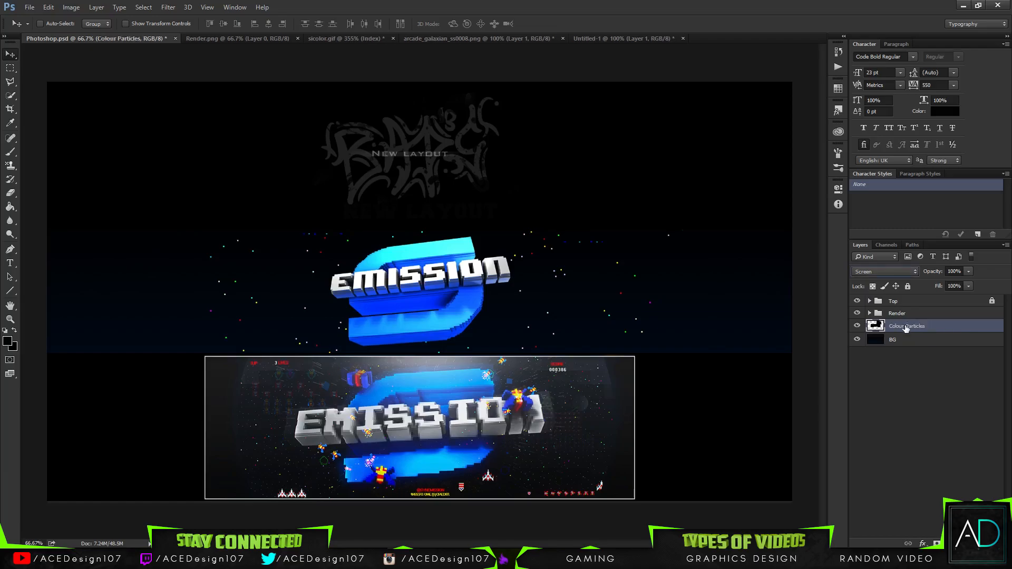
Duplicate the Colour Particles layer, scale the copy to about 52% and place it over the logo's upper left area
{"action": "key", "text": "ctrl+j"}
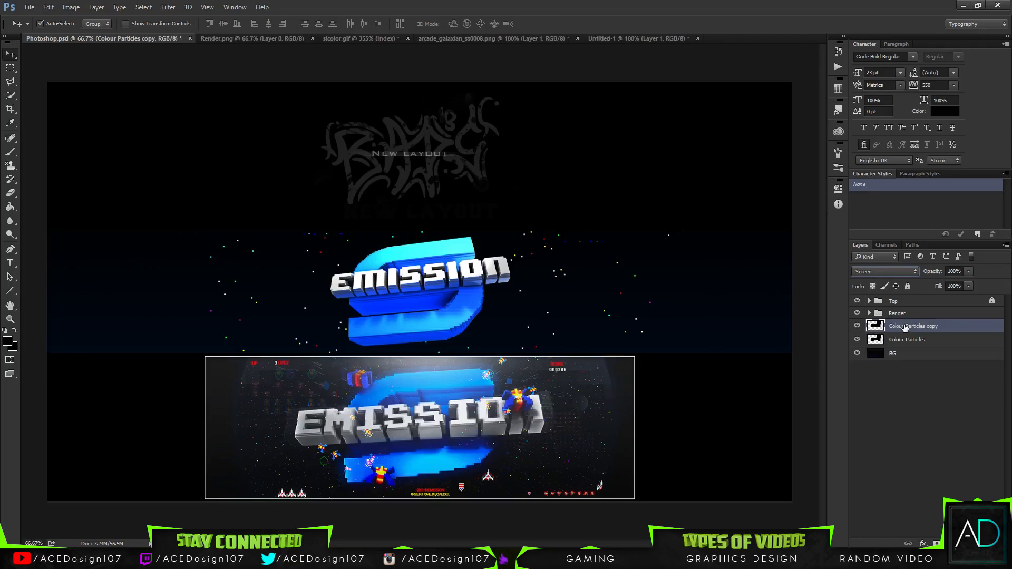
{"action": "key", "text": "ctrl+t"}
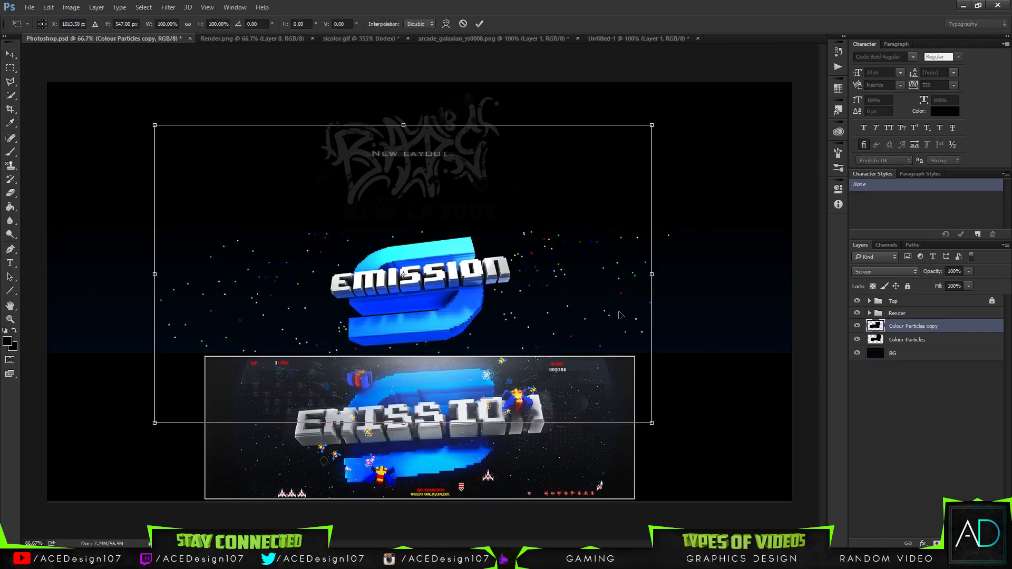
{"action": "left_click_drag", "start_coordinate": [653, 135], "coordinate": [532, 197]}
{"action": "left_click_drag", "start_coordinate": [505, 267], "coordinate": [450, 225]}
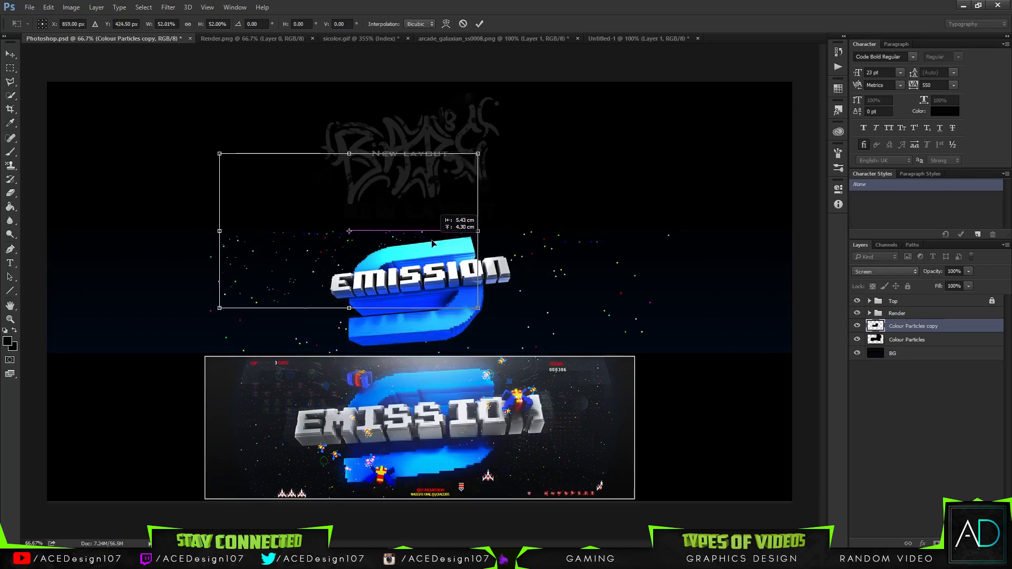
{"action": "key", "text": "Return"}
Desaturate the small Colour Particles copy with Hue/Saturation, setting Saturation to -100
{"action": "key", "text": "ctrl+u"}
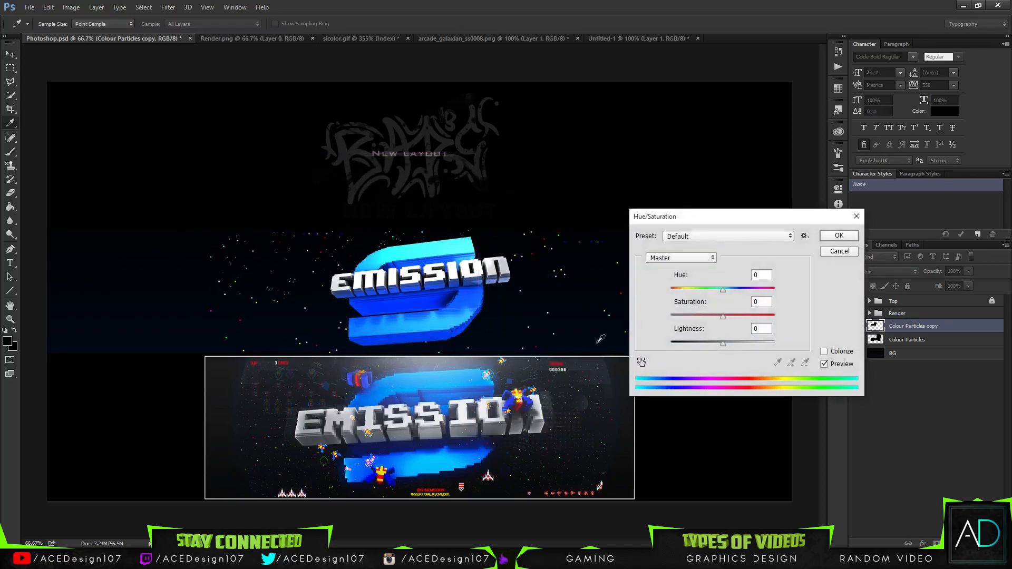
{"action": "left_click_drag", "start_coordinate": [694, 317], "coordinate": [662, 316]}
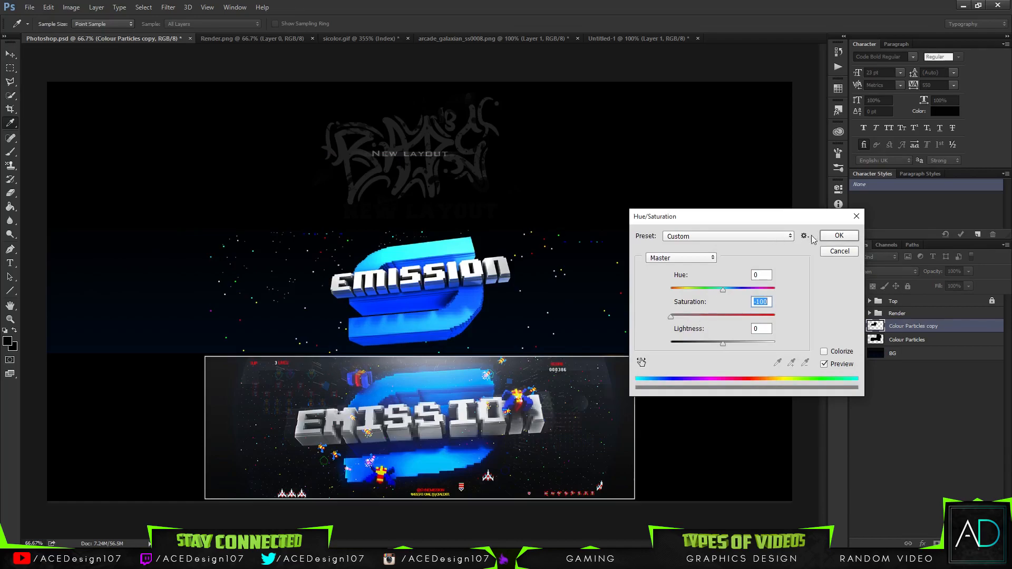
{"action": "left_click", "coordinate": [832, 235]}
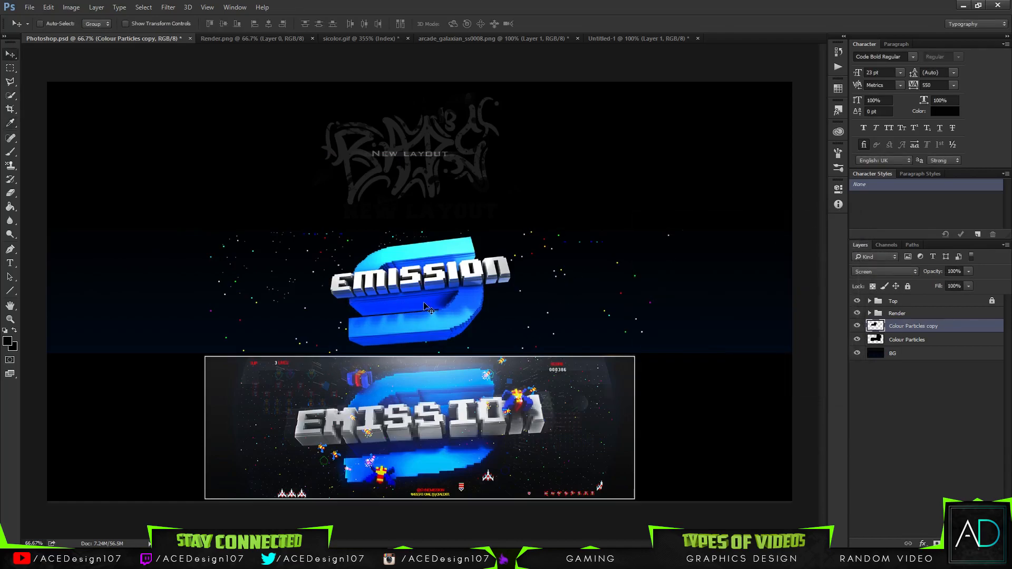
Duplicate the small desaturated particle layer four times and spread the copies around the logo, including its right side
{"action": "left_click_drag", "start_coordinate": [427, 308], "coordinate": [505, 355]}
{"action": "key", "text": "ctrl+j"}
{"action": "key", "text": "ctrl+j"}
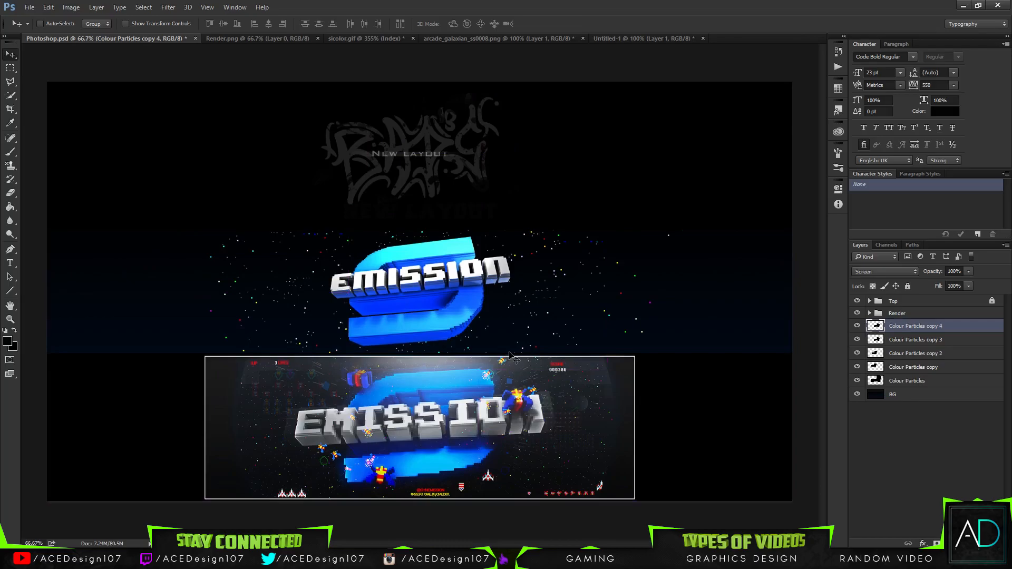
{"action": "key", "text": "ctrl+j"}
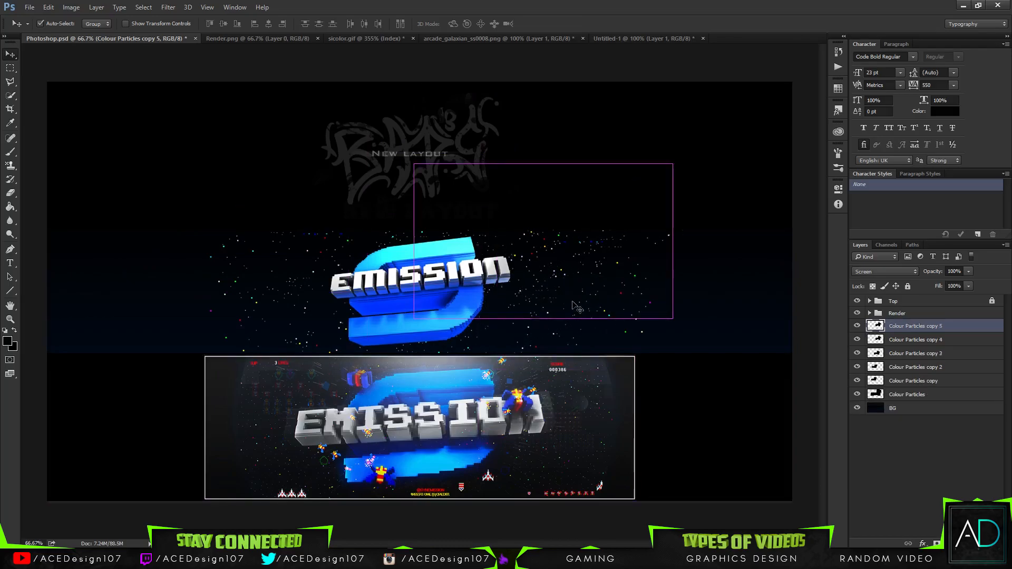
Add one more desaturated particle copy at the banner's lower left and merge all the small desaturated copies into one layer
{"action": "left_click_drag", "start_coordinate": [576, 307], "coordinate": [216, 363]}
{"action": "key", "text": "ctrl+j"}
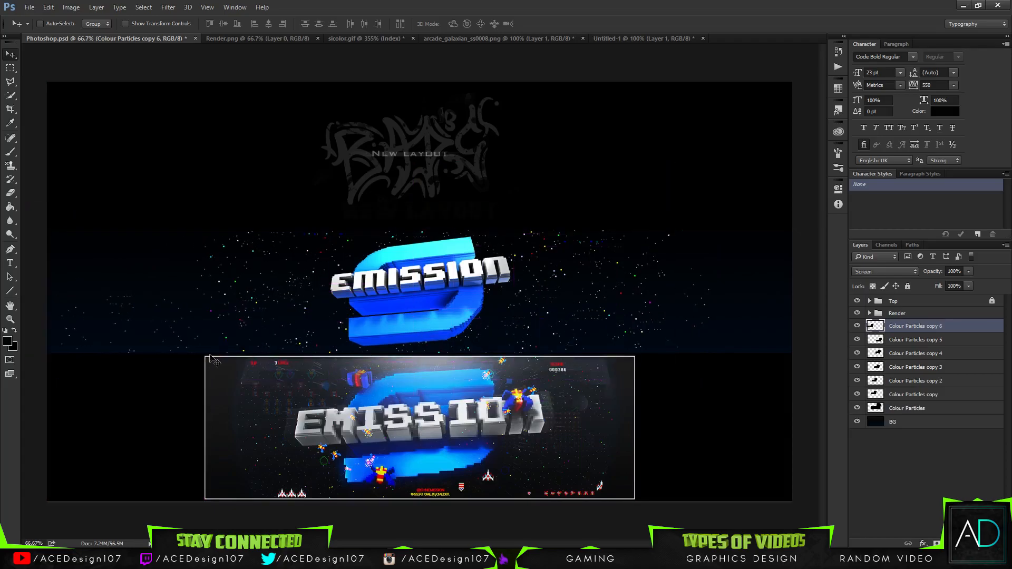
{"action": "left_click", "coordinate": [941, 394], "text": "shift"}
{"action": "key", "text": "ctrl+e"}
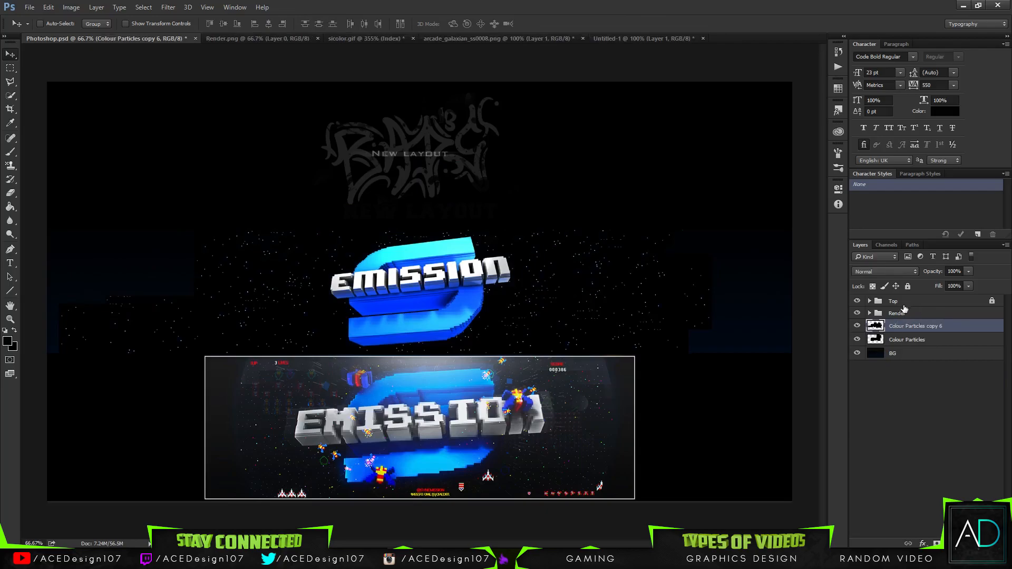
Set the merged white particle layer to Screen at 13% opacity and enlarge it to about 161% across the banner
{"action": "left_click", "coordinate": [886, 271]}
{"action": "left_click", "coordinate": [874, 345]}
{"action": "key", "text": "ctrl+t"}
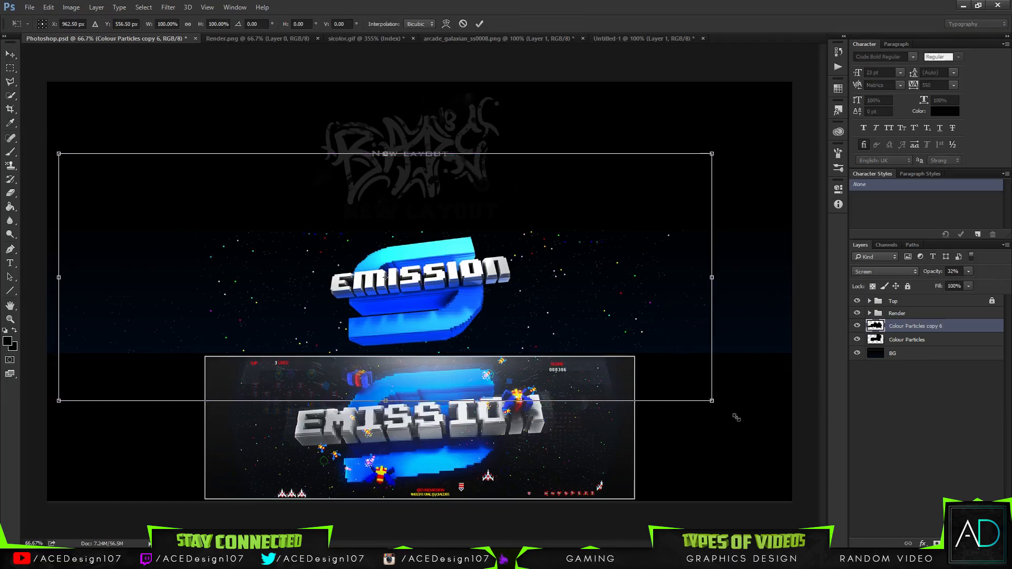
{"action": "left_click_drag", "start_coordinate": [736, 417], "coordinate": [935, 493]}
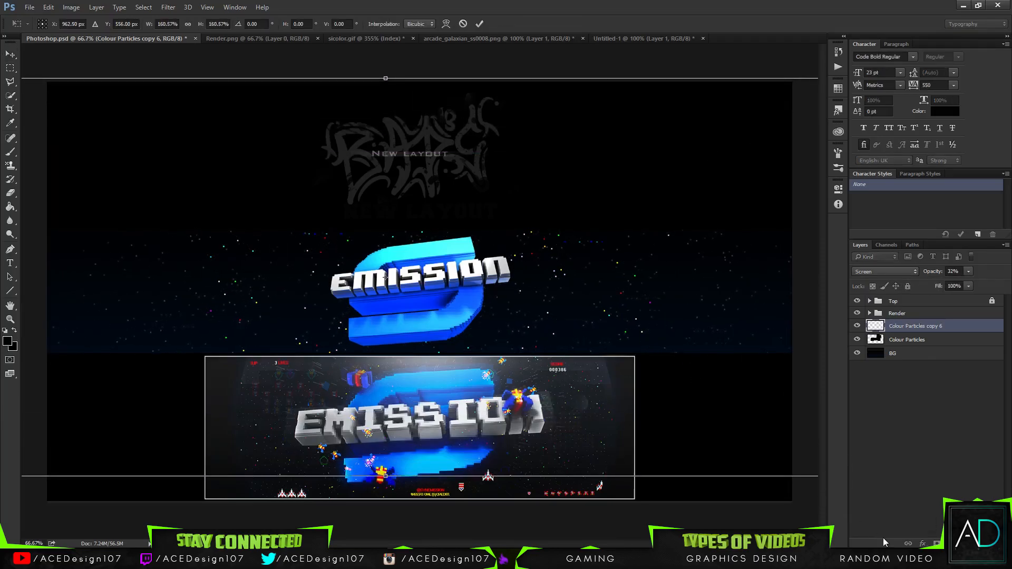
{"action": "key", "text": "Return"}
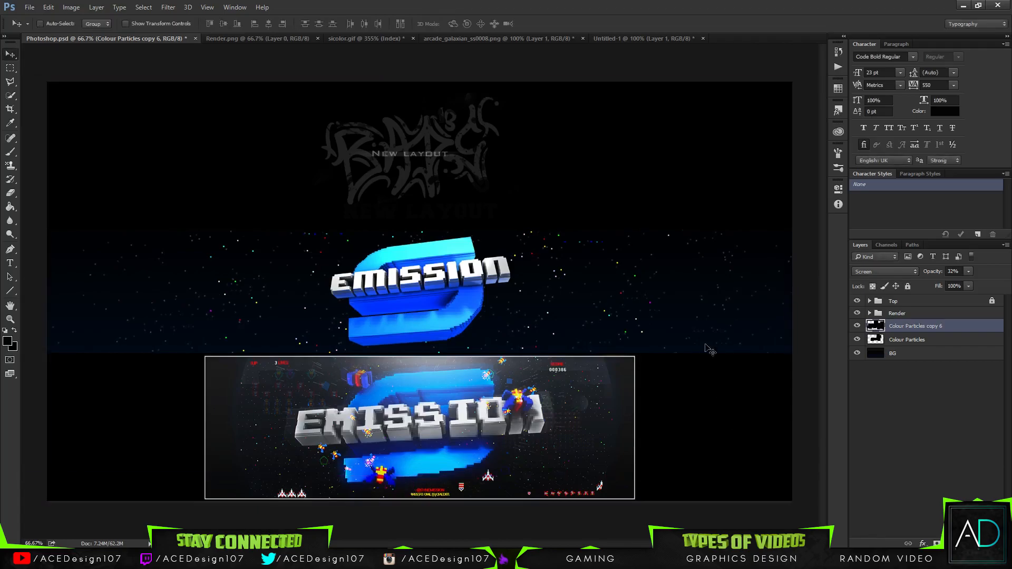
{"action": "left_click_drag", "start_coordinate": [678, 307], "coordinate": [680, 310]}
{"action": "left_click", "coordinate": [708, 1]}
Group the merged white particle layer with the Colour Particles layer and name the group Colour/White particles
{"action": "left_click", "coordinate": [941, 341], "text": "ctrl"}
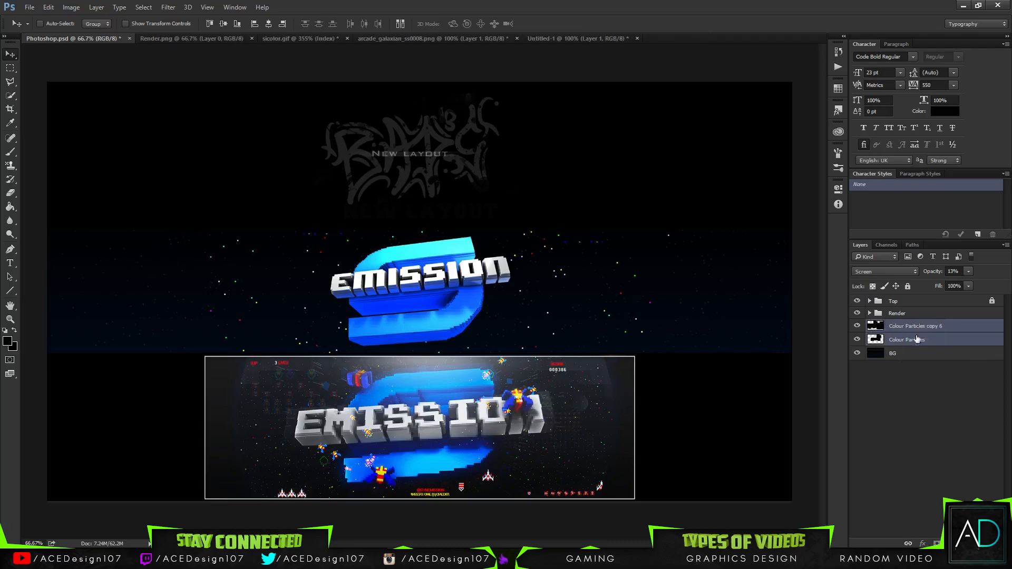
{"action": "key", "text": "ctrl+g"}
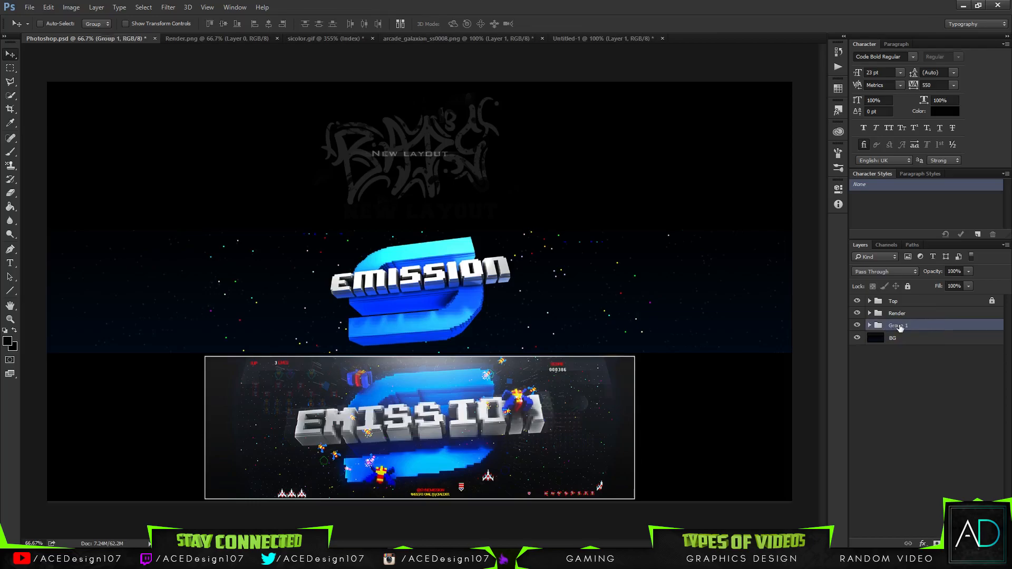
{"action": "double_click", "coordinate": [898, 325]}
{"action": "type", "text": "P"}
{"action": "type", "text": "olour/White particles"}
{"action": "key", "text": "Return"}
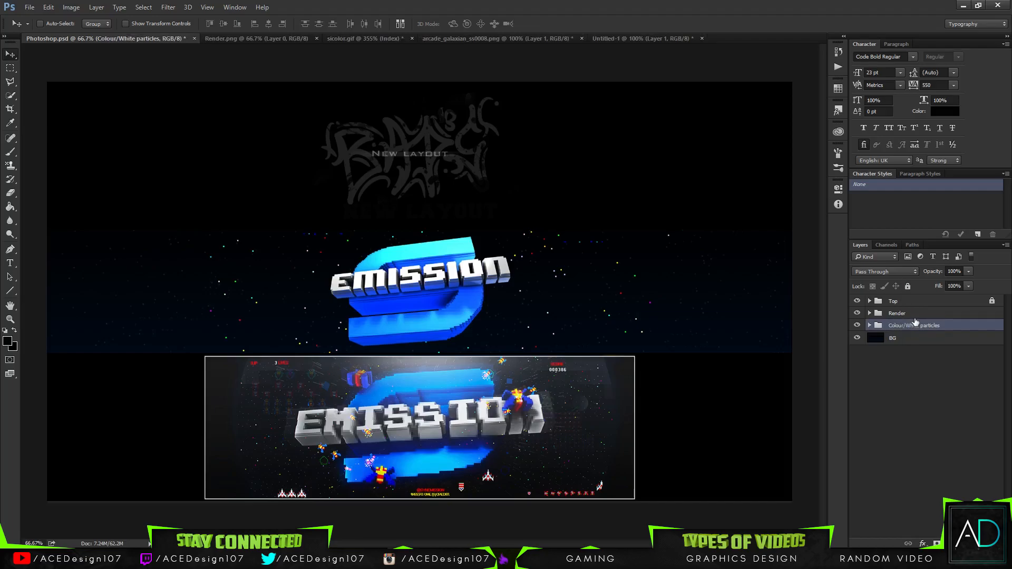
Create a new layer and place it between the Colour/White particles group and the BG layer
{"action": "key", "text": "ctrl+shift+n"}
{"action": "key", "text": "Return"}
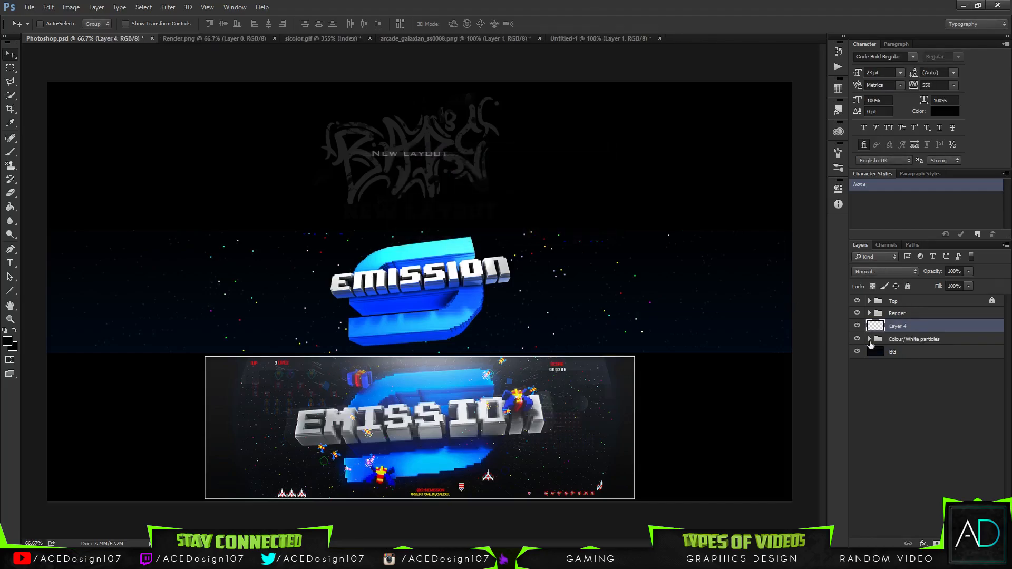
{"action": "left_click_drag", "start_coordinate": [949, 335], "coordinate": [942, 345]}
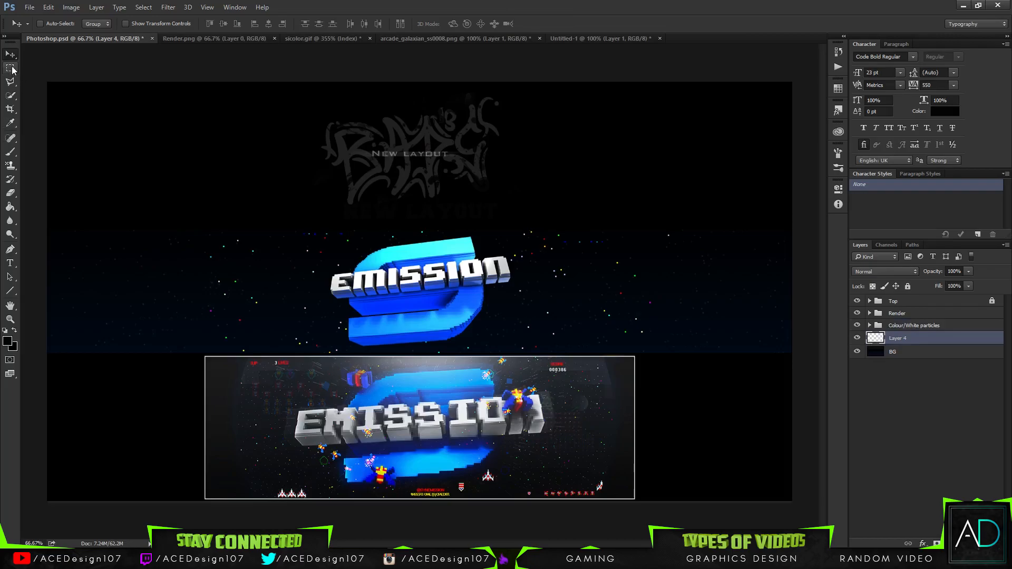
Draw a circular Elliptical Marquee selection about 55.6 cm across, reaching above and below the banner strip
{"action": "left_click", "coordinate": [10, 290]}
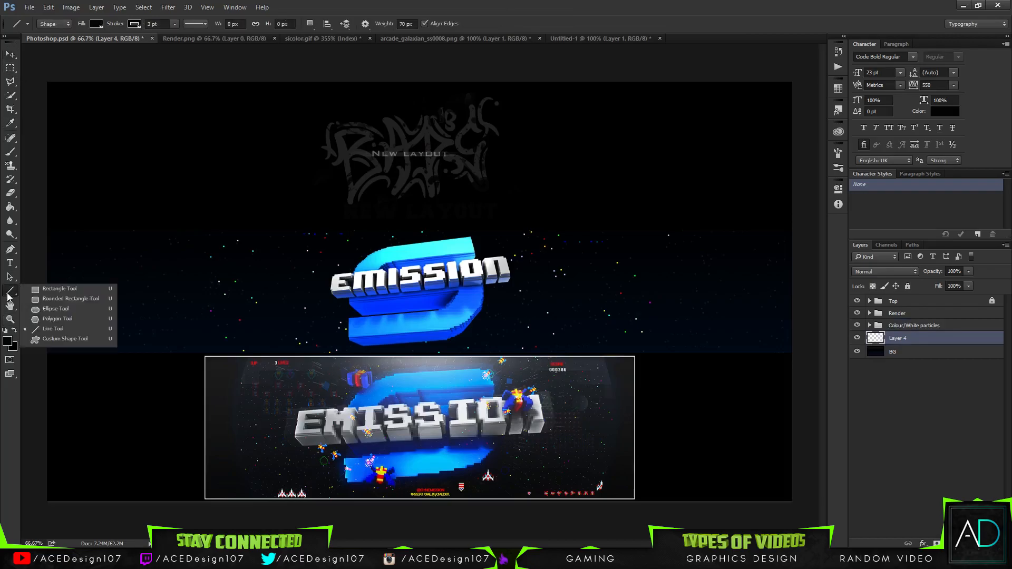
{"action": "left_click_drag", "start_coordinate": [10, 67], "coordinate": [52, 77]}
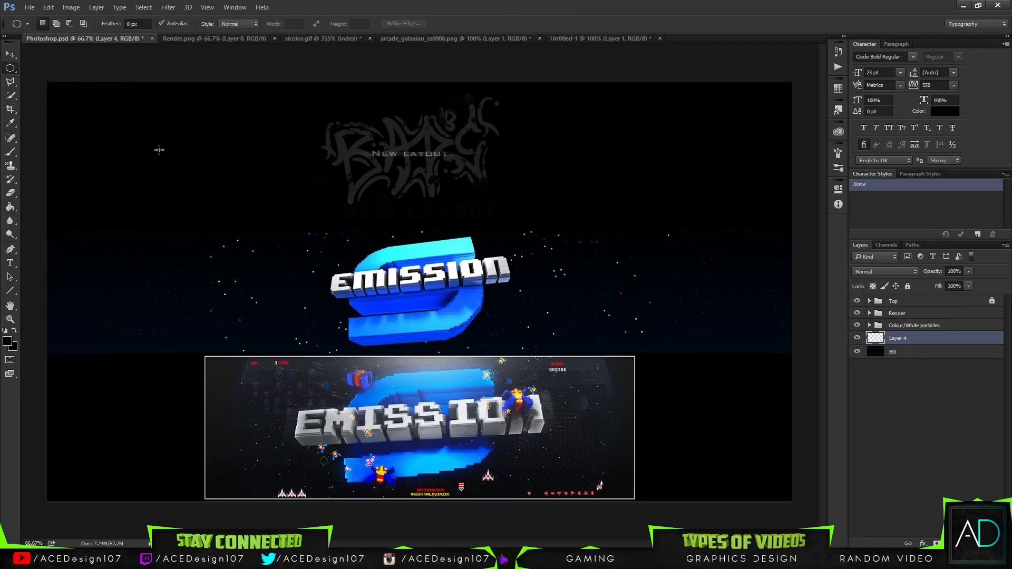
{"action": "left_click_drag", "start_coordinate": [180, 152], "coordinate": [365, 245]}
{"action": "key", "text": "ctrl+d"}
{"action": "key", "text": "ctrl+0"}
{"action": "key", "text": "ctrl+minus"}
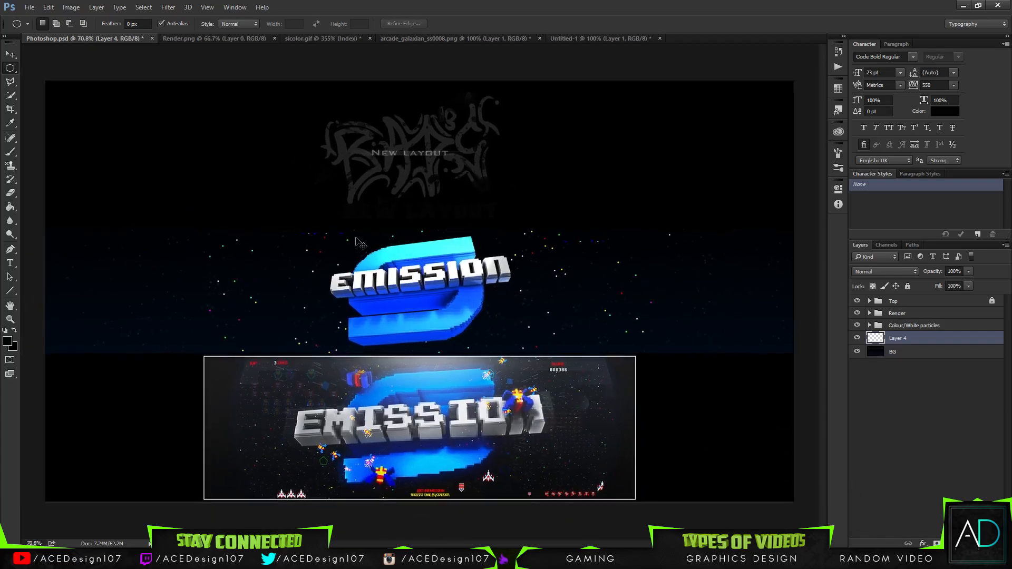
{"action": "key", "text": "ctrl+minus"}
{"action": "key", "text": "ctrl+minus"}
{"action": "key", "text": "ctrl+minus"}
{"action": "key", "text": "ctrl+minus"}
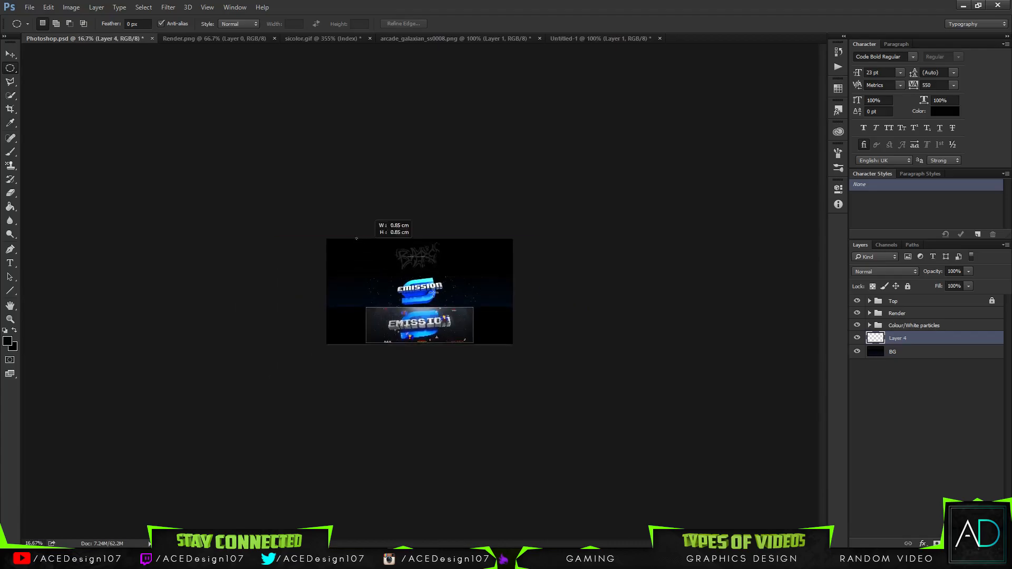
{"action": "left_click_drag", "start_coordinate": [357, 240], "coordinate": [516, 376]}
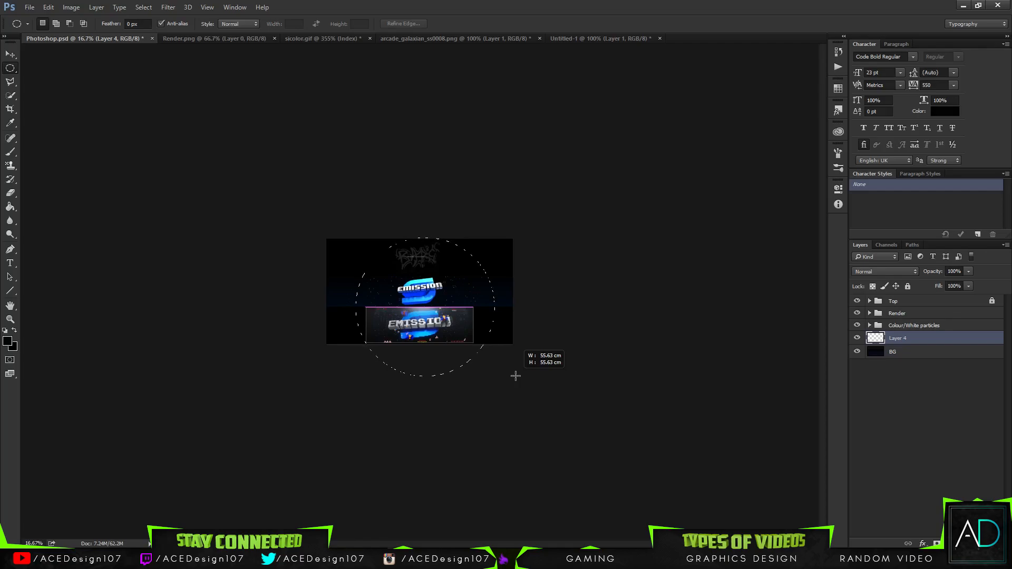
{"action": "left_click_drag", "start_coordinate": [516, 375], "coordinate": [516, 376]}
Fill the circular selection with black on the new layer and deselect
{"action": "key", "text": "g"}
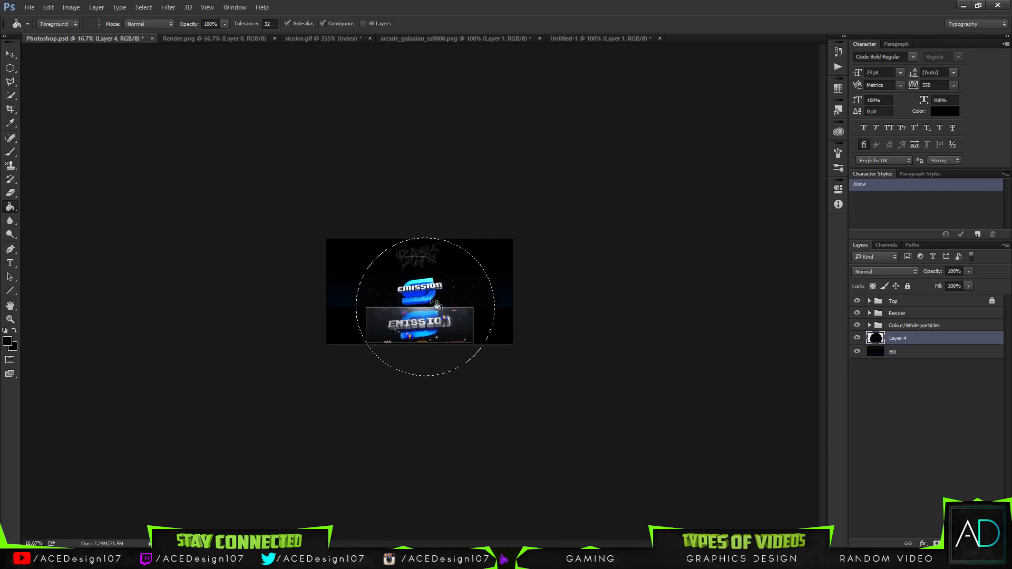
{"action": "key", "text": "ctrl+d"}
{"action": "key", "text": "ctrl+d"}
Align the black circle to the horizontal centre of the canvas
{"action": "key", "text": "v"}
{"action": "left_click_drag", "start_coordinate": [464, 327], "coordinate": [464, 313]}
{"action": "key", "text": "ctrl+a"}
{"action": "left_click", "coordinate": [269, 24]}
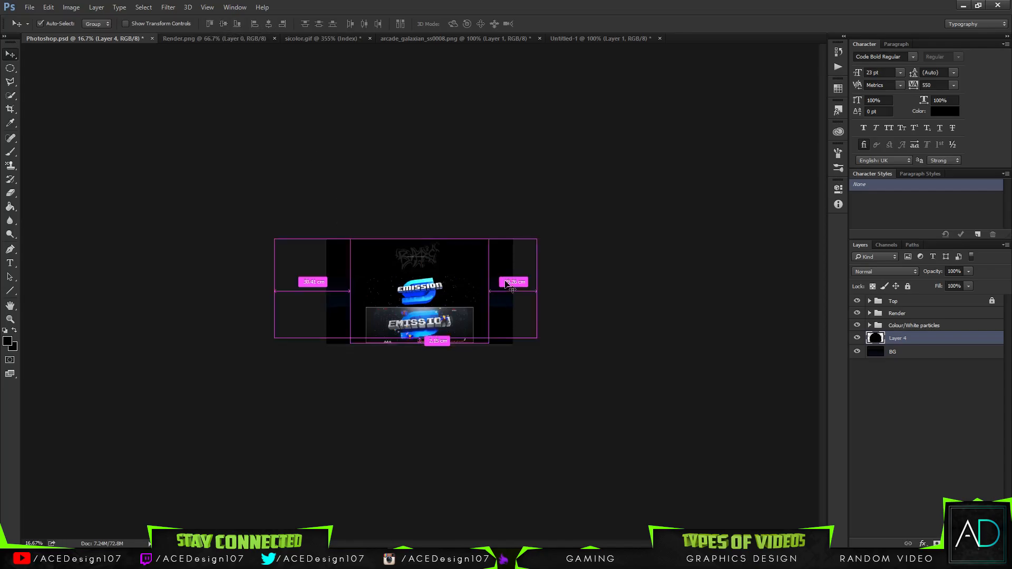
{"action": "key", "text": "ctrl+0"}
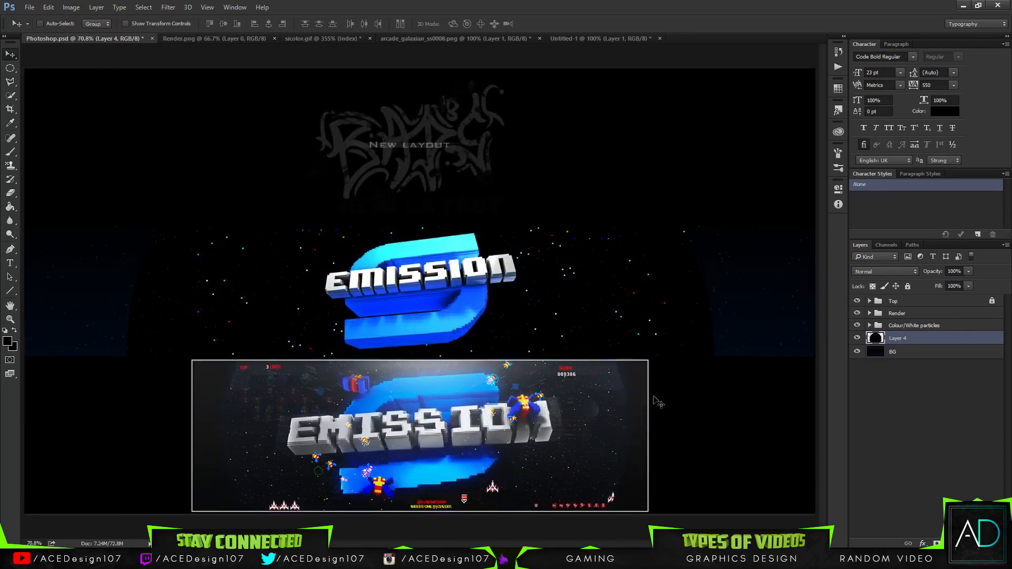
{"action": "left_click_drag", "start_coordinate": [644, 427], "coordinate": [630, 362]}
{"action": "left_click", "coordinate": [40, 24]}
{"action": "key", "text": "ctrl+a"}
{"action": "key", "text": "ctrl+t"}
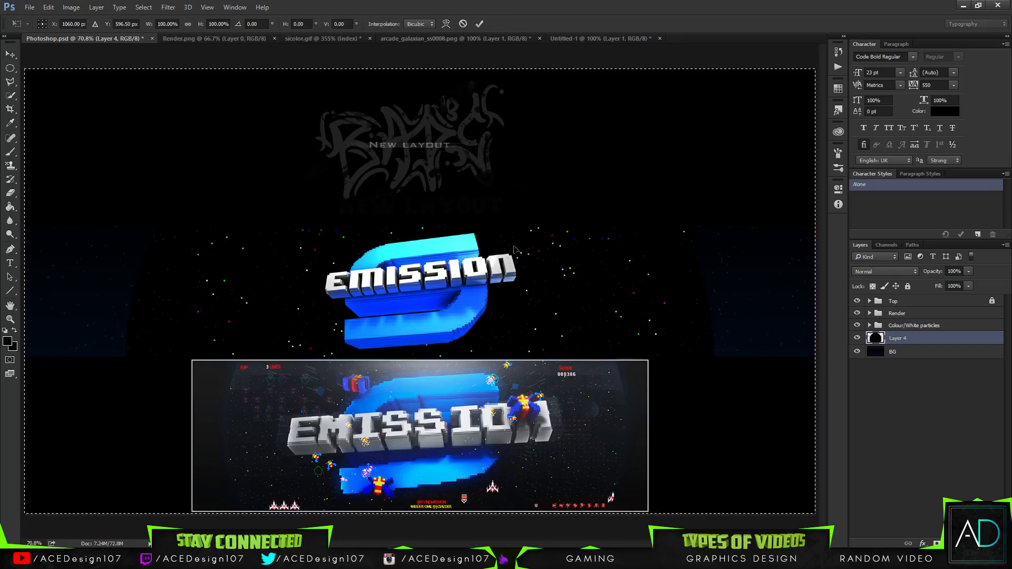
{"action": "left_click", "coordinate": [462, 24]}
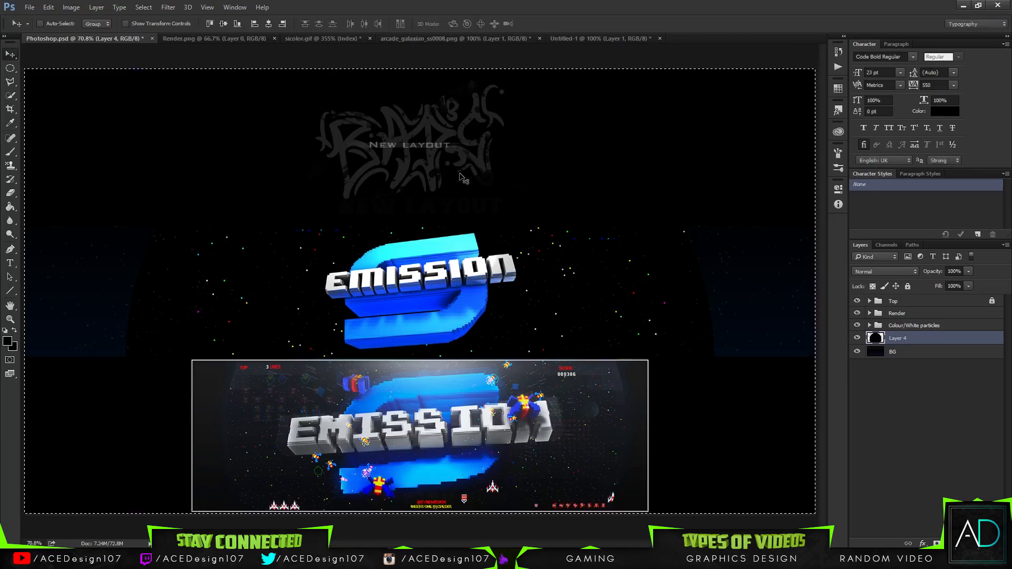
Reposition the centred black circle vertically so that its sides curve evenly around the banner strip
{"action": "left_click_drag", "start_coordinate": [566, 392], "coordinate": [566, 356]}
{"action": "key", "text": "ctrl+d"}
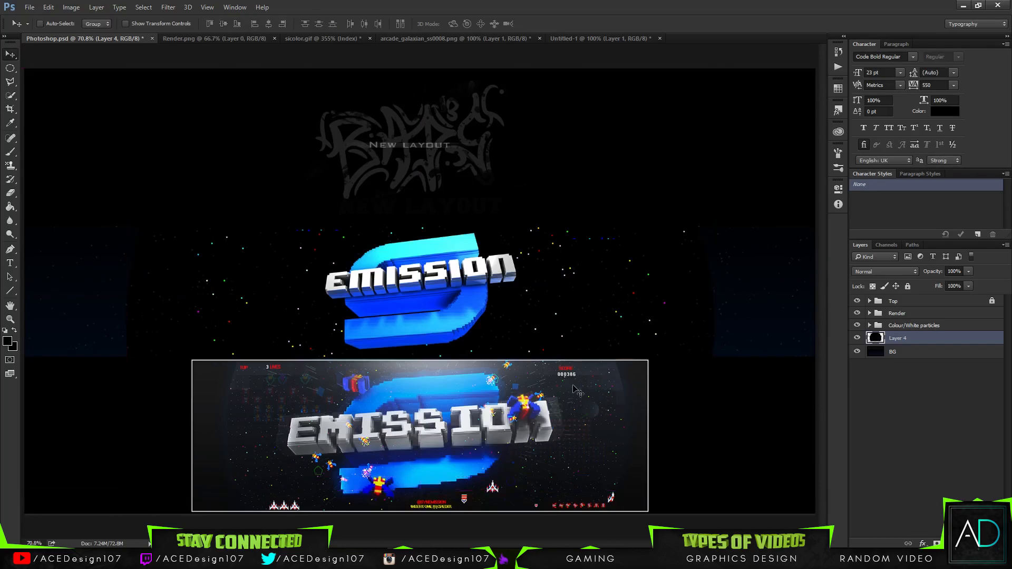
{"action": "left_click_drag", "start_coordinate": [568, 426], "coordinate": [555, 378]}
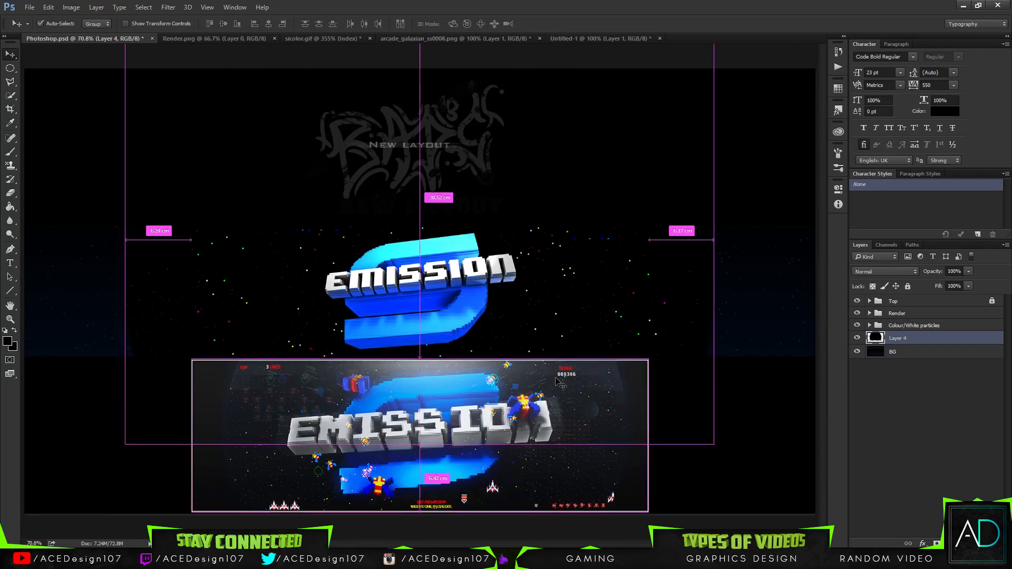
{"action": "key", "text": "ctrl+t"}
{"action": "key", "text": "Return"}
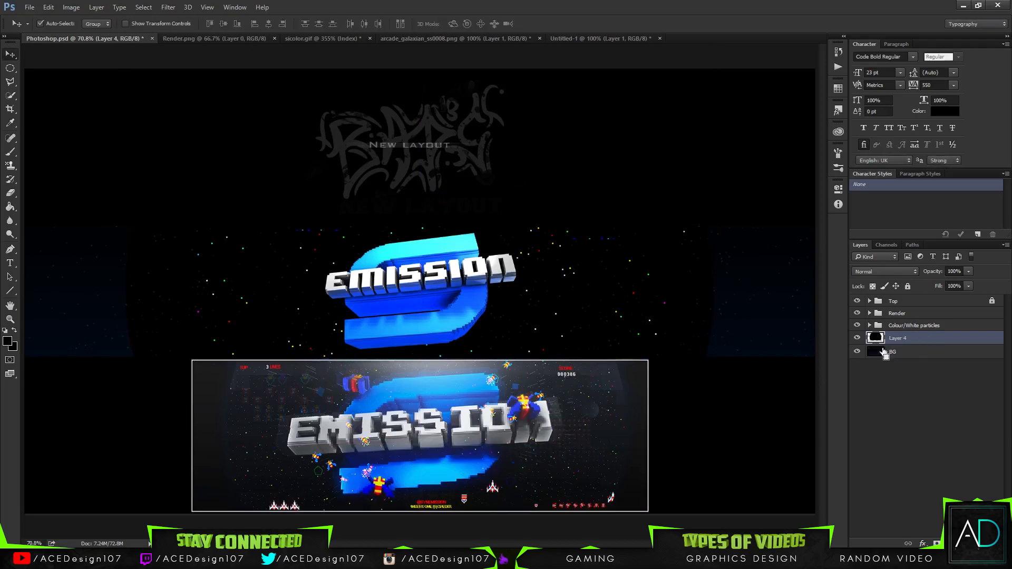
{"action": "left_click", "coordinate": [875, 338], "text": "ctrl"}
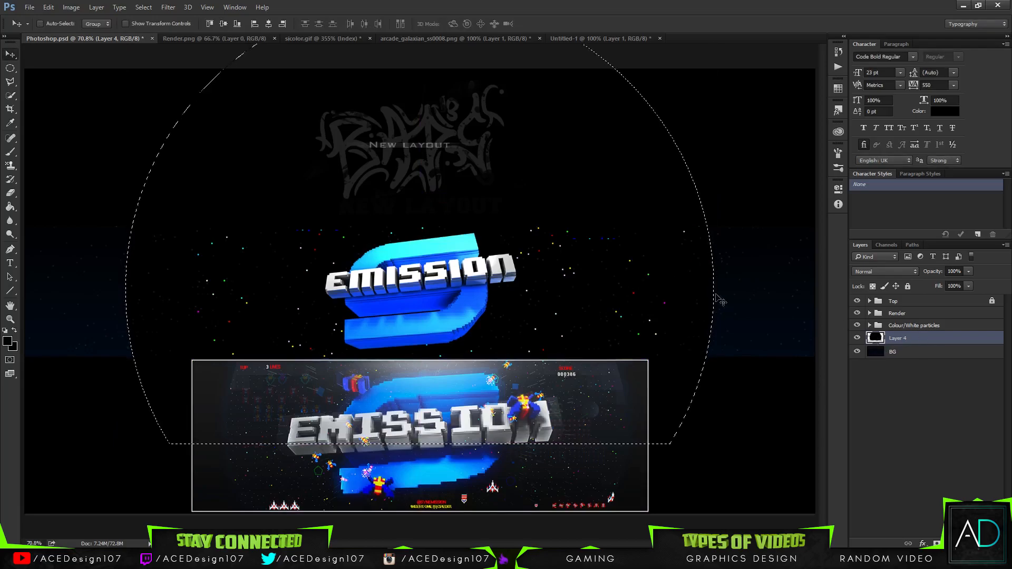
{"action": "key", "text": "ctrl+t"}
{"action": "left_click_drag", "start_coordinate": [641, 351], "coordinate": [641, 368]}
{"action": "key", "text": "Return"}
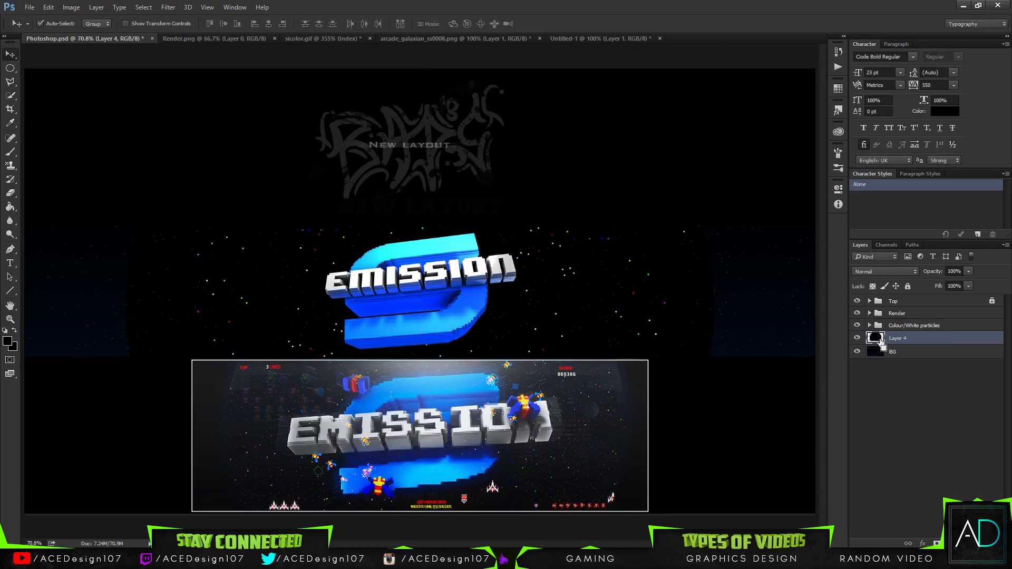
Load the black circle's outline as a selection and invert it to select everything outside the circle
{"action": "left_click", "coordinate": [880, 342], "text": "ctrl"}
{"action": "key", "text": "ctrl+d"}
{"action": "left_click", "coordinate": [881, 342], "text": "ctrl"}
{"action": "key", "text": "ctrl+shift+i"}
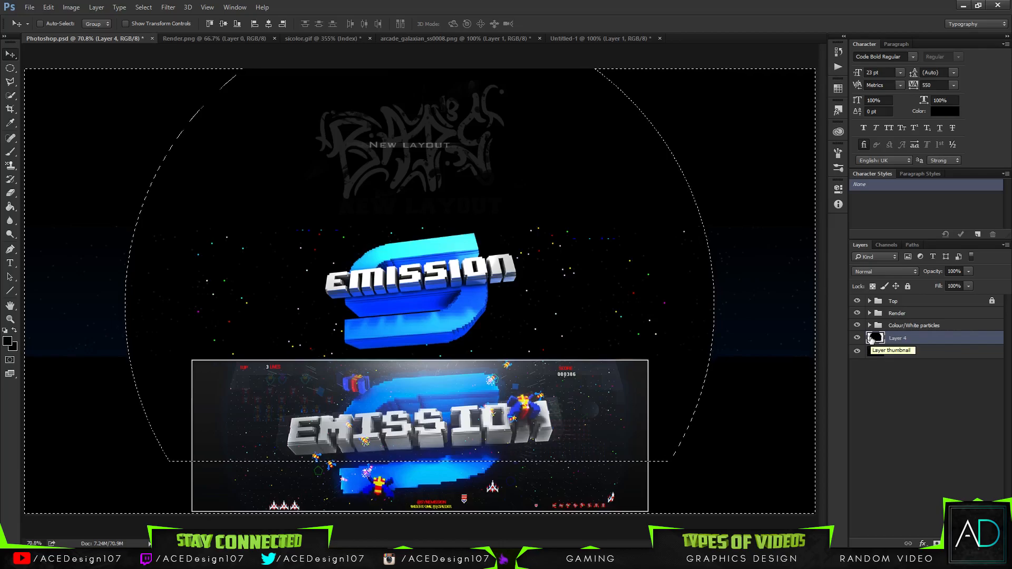
Create a new layer, fill the area outside the circle with black on it and deselect
{"action": "key", "text": "ctrl+shift+n"}
{"action": "key", "text": "Return"}
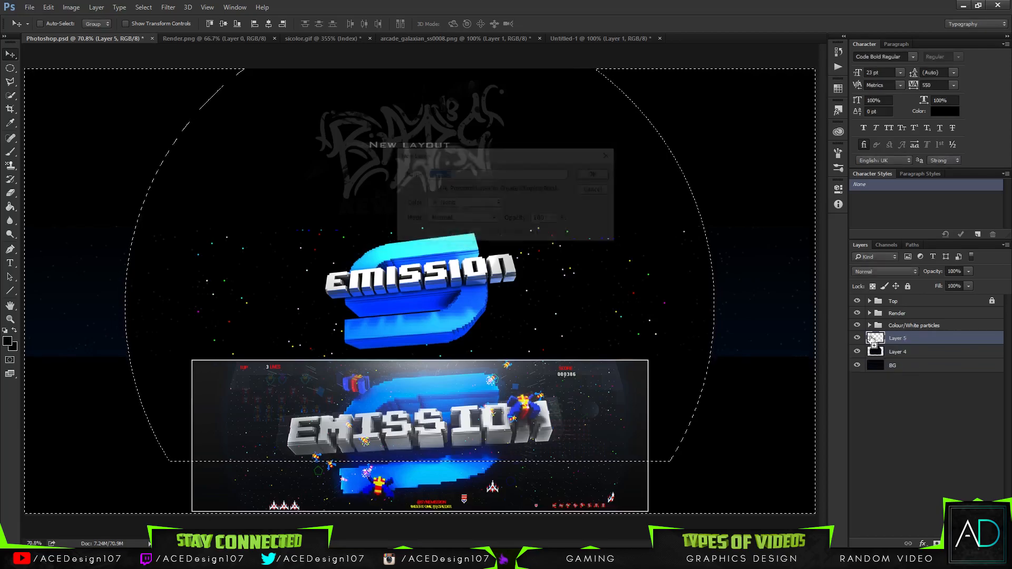
{"action": "key", "text": "g"}
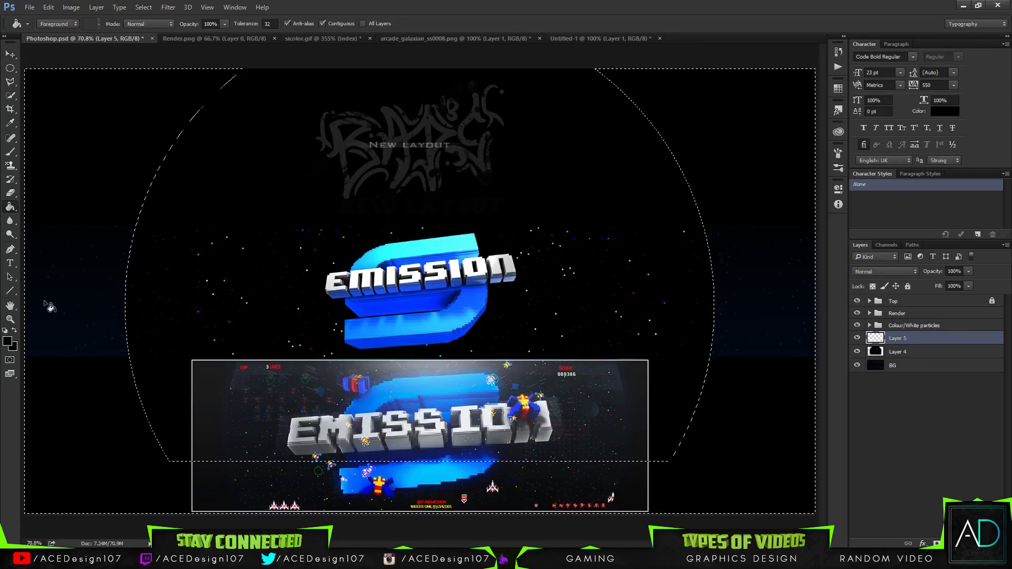
{"action": "left_click", "coordinate": [29, 279]}
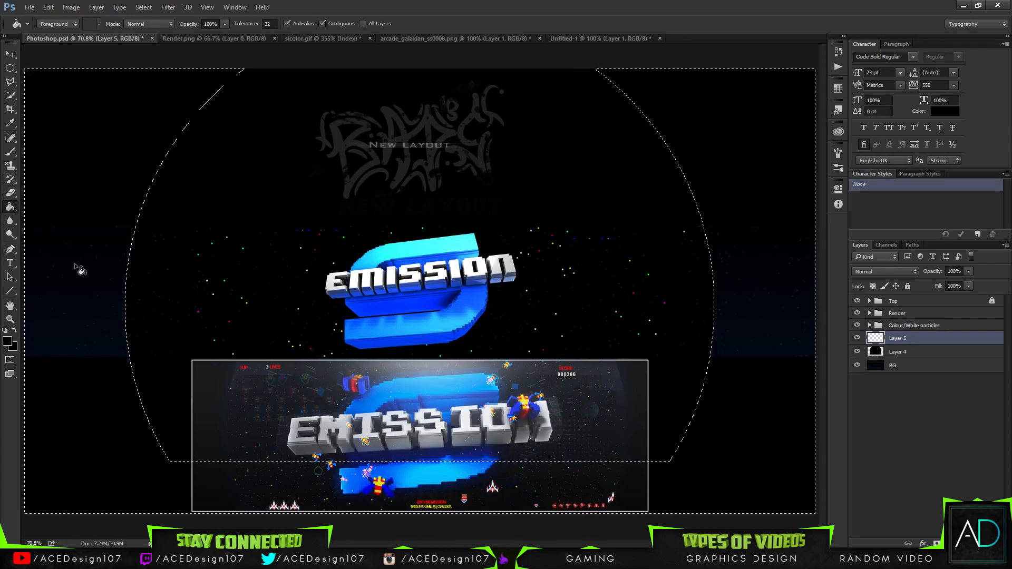
{"action": "key", "text": "ctrl+d"}
Delete the black circle layer, Layer 4, and select the black surround layer, Layer 5
{"action": "left_click", "coordinate": [921, 353]}
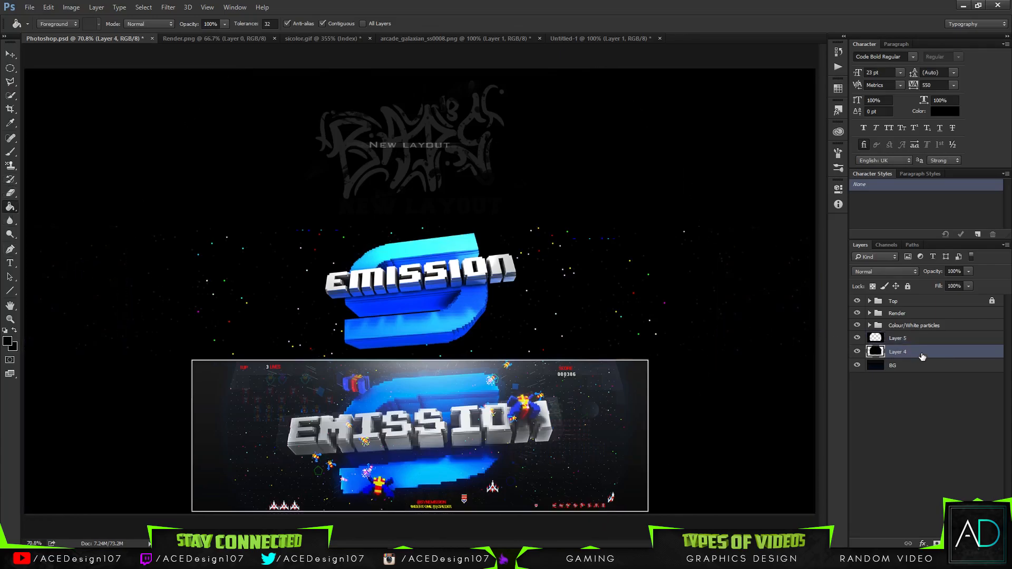
{"action": "key", "text": "Delete"}
{"action": "left_click", "coordinate": [905, 339]}
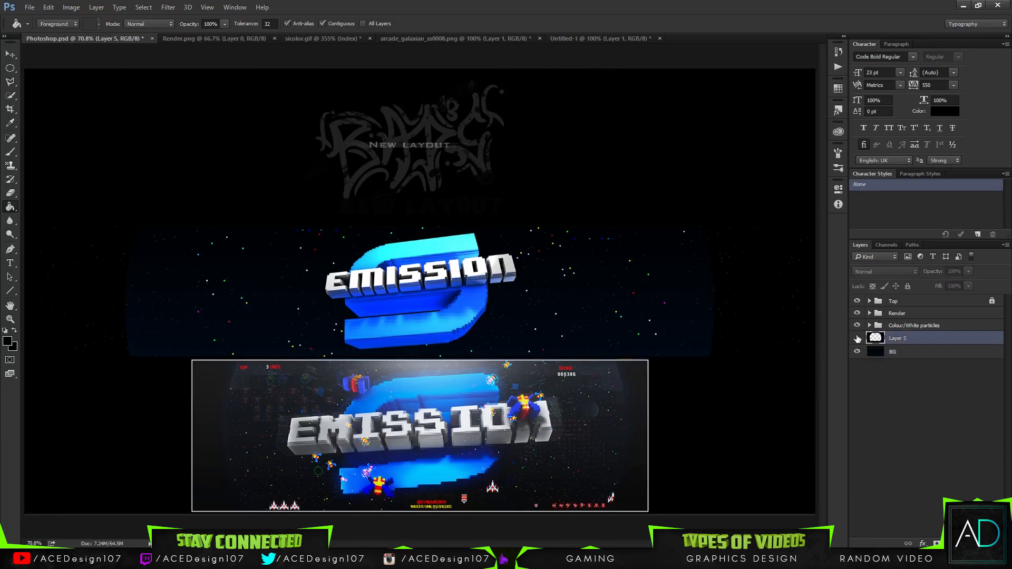
Add an Inner Glow effect to Layer 5 and set its glow colour to a saturated blue
{"action": "right_click", "coordinate": [925, 337]}
{"action": "left_click", "coordinate": [827, 74]}
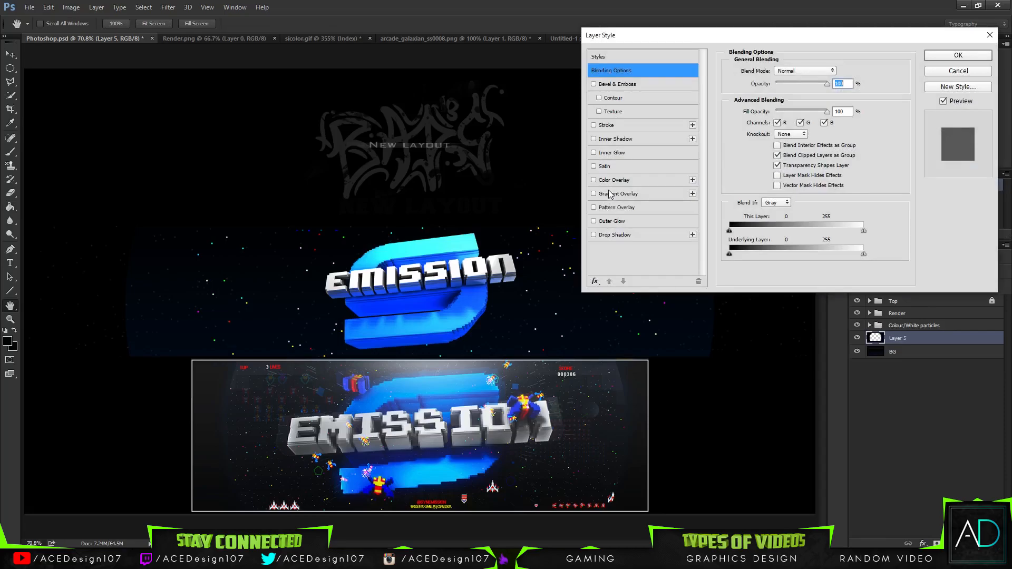
{"action": "left_click", "coordinate": [606, 153]}
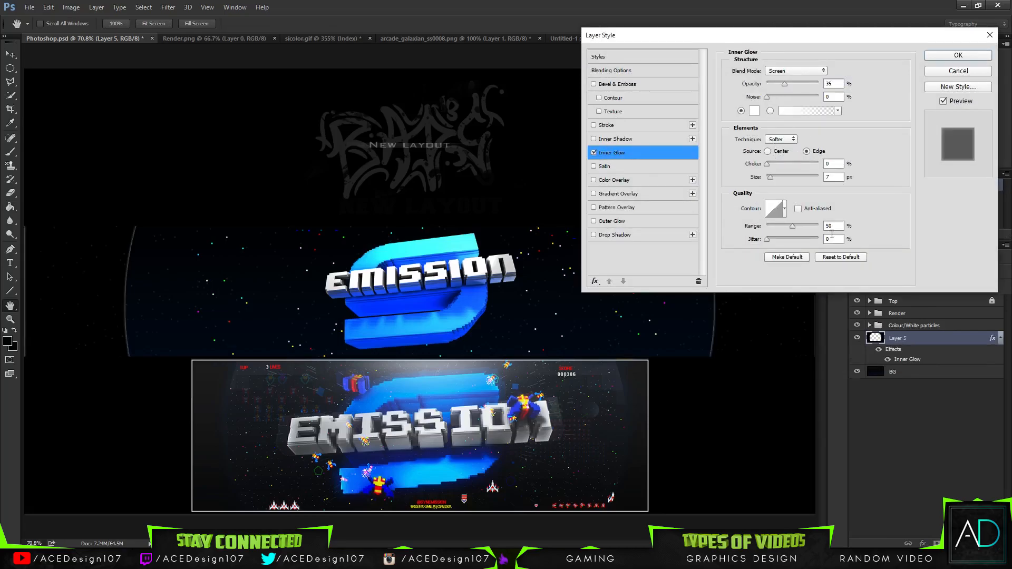
{"action": "left_click", "coordinate": [754, 110]}
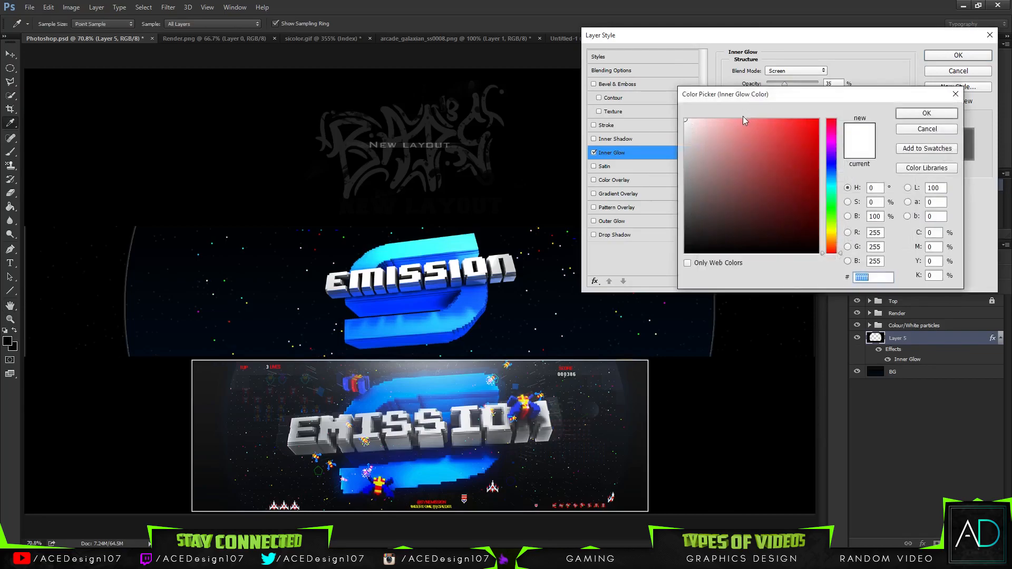
{"action": "left_click_drag", "start_coordinate": [831, 196], "coordinate": [877, 98]}
{"action": "left_click", "coordinate": [808, 148]}
{"action": "left_click", "coordinate": [830, 170]}
{"action": "left_click", "coordinate": [900, 114]}
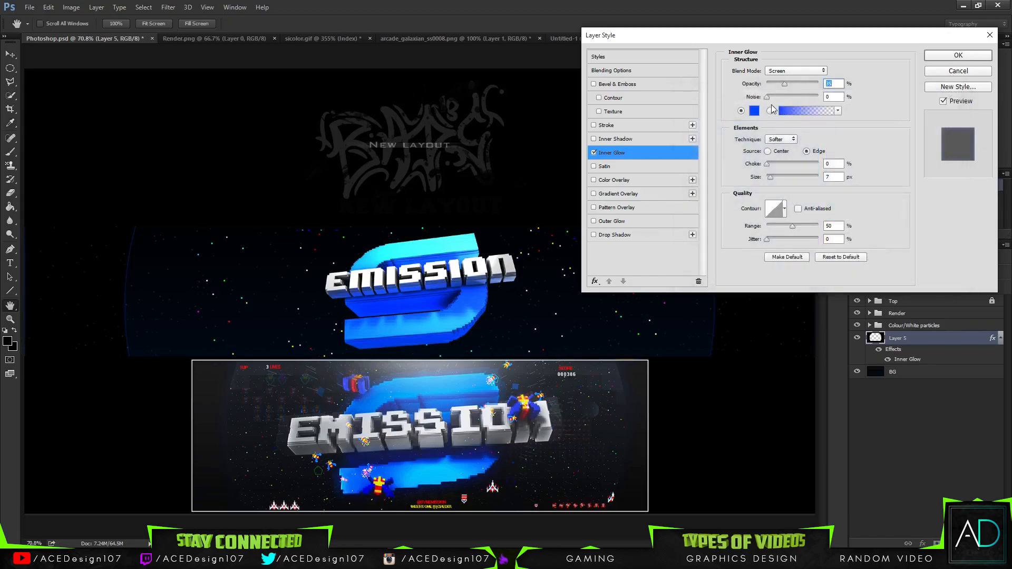
Set Layer 5's Inner Glow to 6% choke, 38 px size and 17% opacity, and apply it
{"action": "mouse_move", "coordinate": [770, 178]}
{"action": "left_mouse_down"}
{"action": "mouse_move", "coordinate": [783, 180]}
{"action": "mouse_move", "coordinate": [769, 166]}
{"action": "left_mouse_up"}
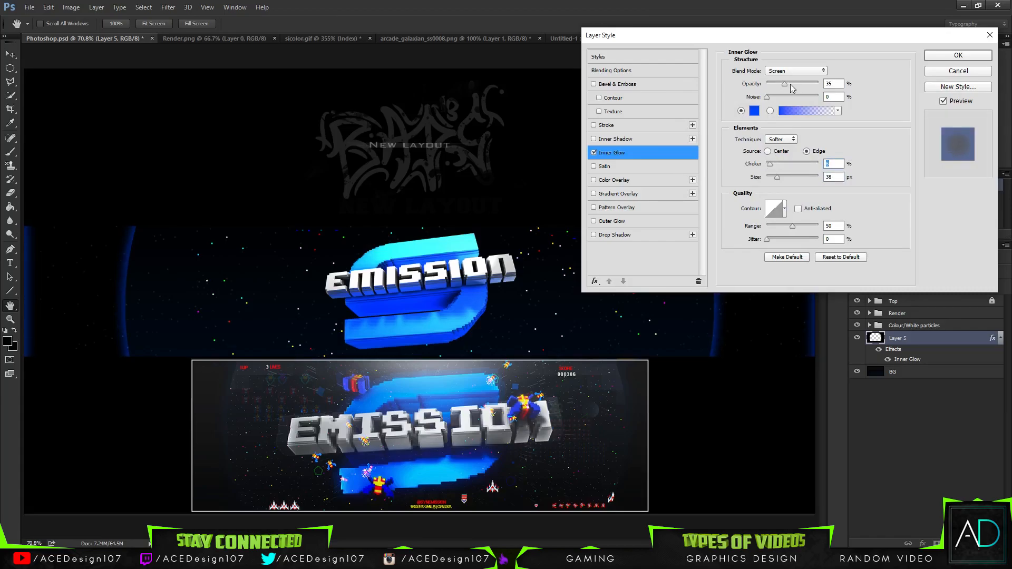
{"action": "mouse_move", "coordinate": [789, 84]}
{"action": "left_mouse_down"}
{"action": "mouse_move", "coordinate": [802, 84]}
{"action": "mouse_move", "coordinate": [776, 88]}
{"action": "left_mouse_up"}
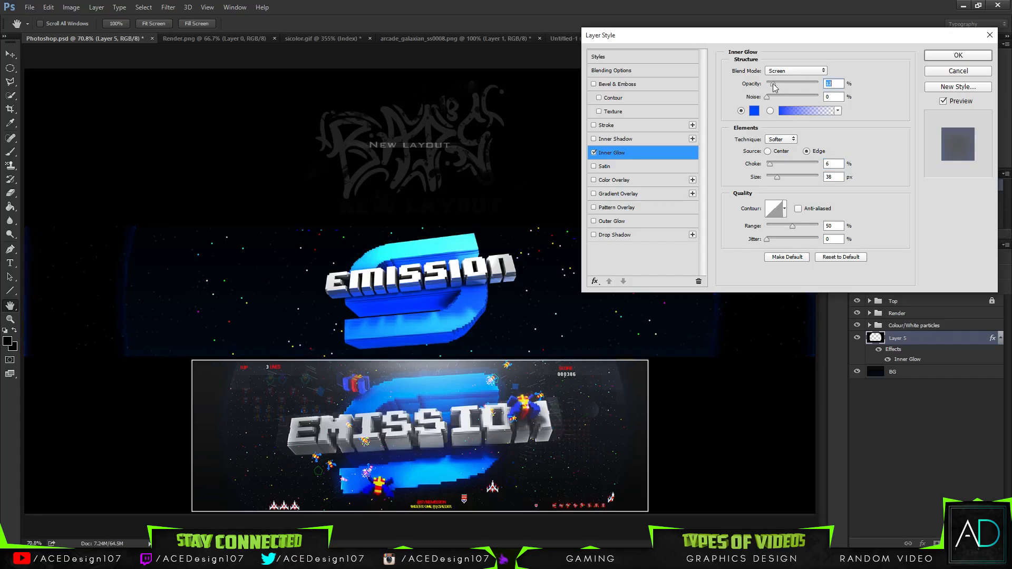
{"action": "left_click", "coordinate": [956, 55]}
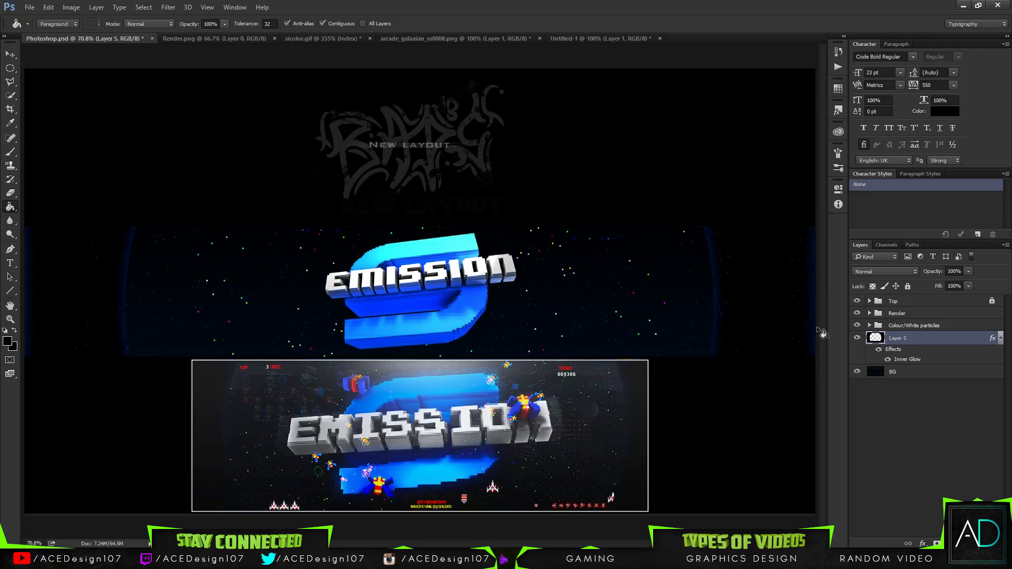
Add a Gradient Overlay to Layer 5 and load the Black, White preset for its gradient
{"action": "right_click", "coordinate": [944, 340]}
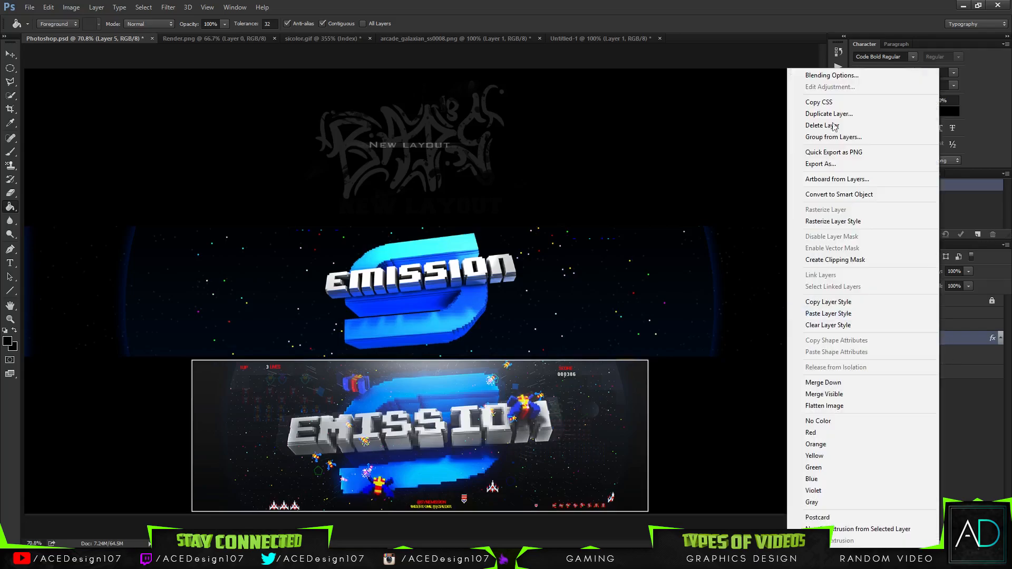
{"action": "left_click", "coordinate": [827, 75]}
{"action": "left_click", "coordinate": [616, 193]}
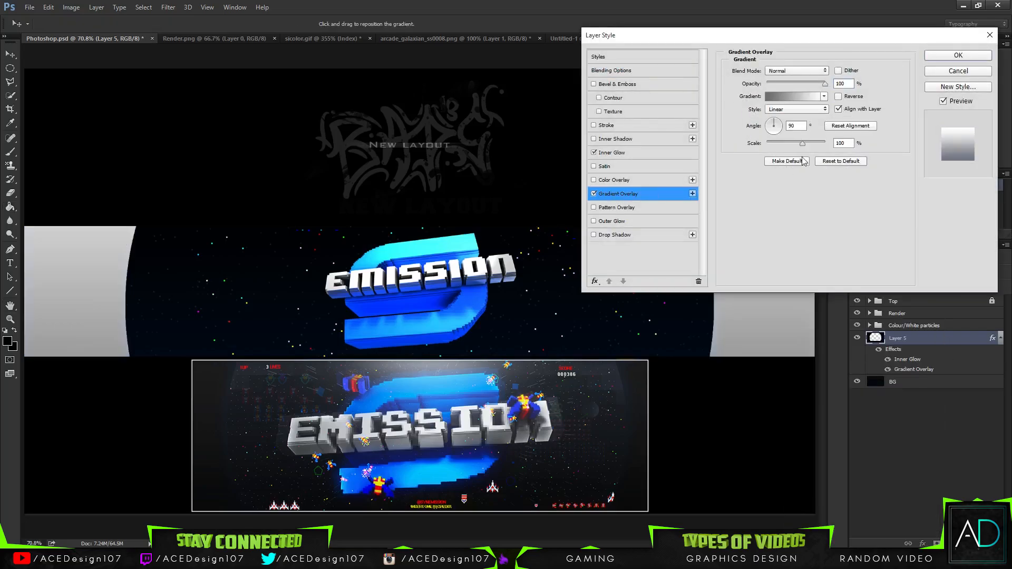
{"action": "left_click", "coordinate": [789, 96]}
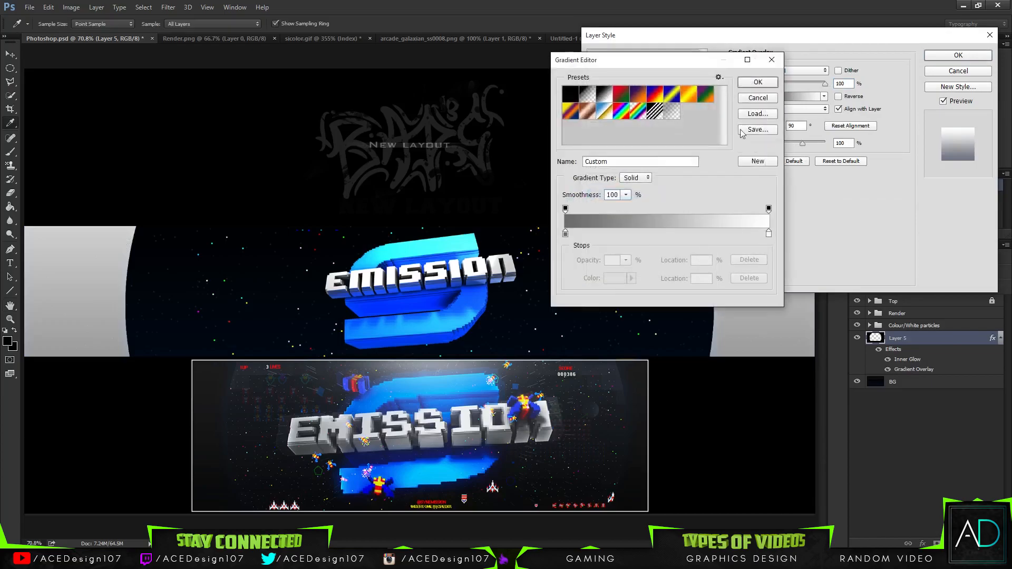
{"action": "left_click", "coordinate": [571, 95]}
{"action": "left_click", "coordinate": [587, 94]}
{"action": "left_click", "coordinate": [605, 95]}
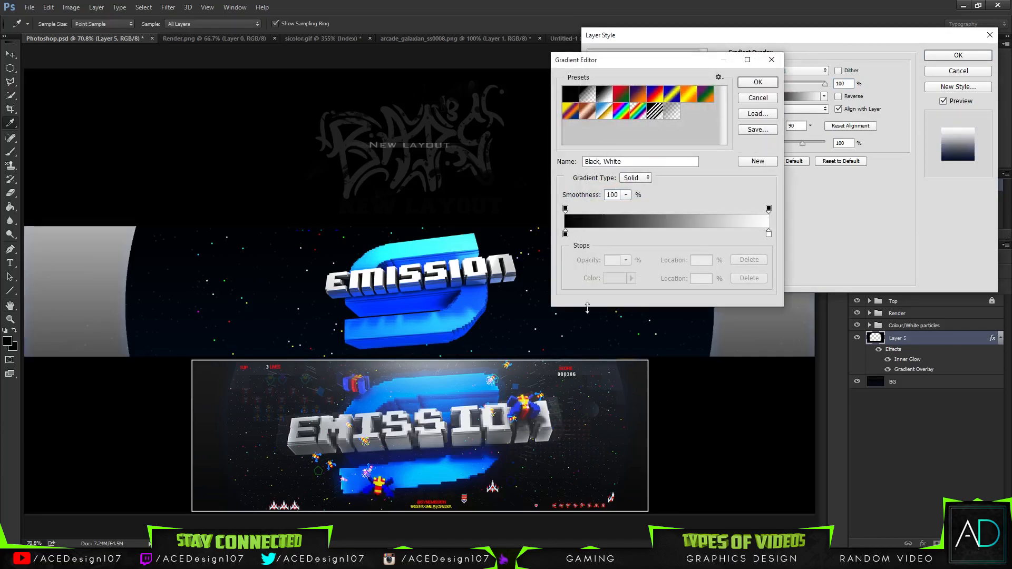
Recolour the gradient's white end stop to dark grey #141414
{"action": "left_click", "coordinate": [768, 233]}
{"action": "left_click", "coordinate": [615, 279]}
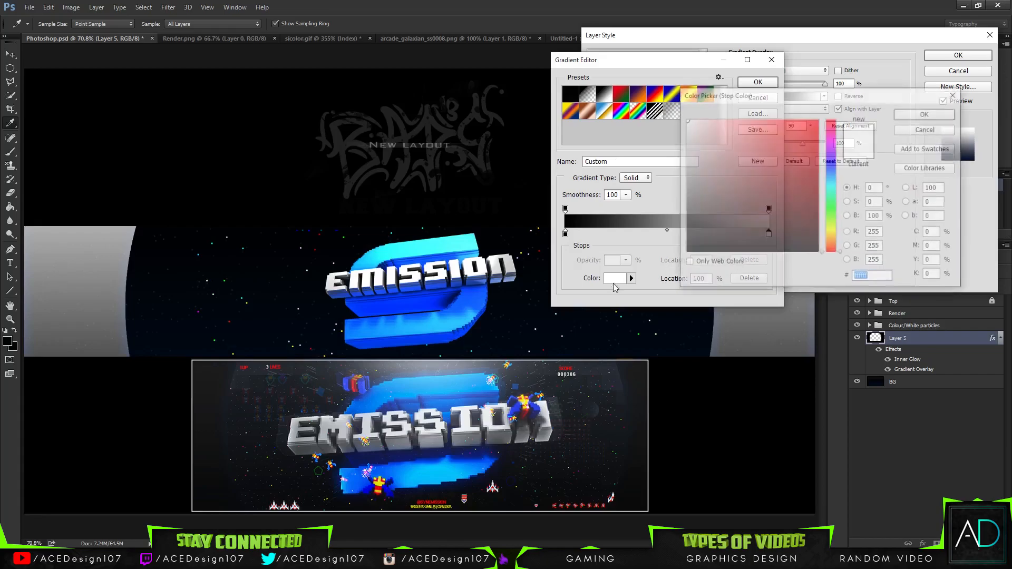
{"action": "left_click", "coordinate": [646, 226]}
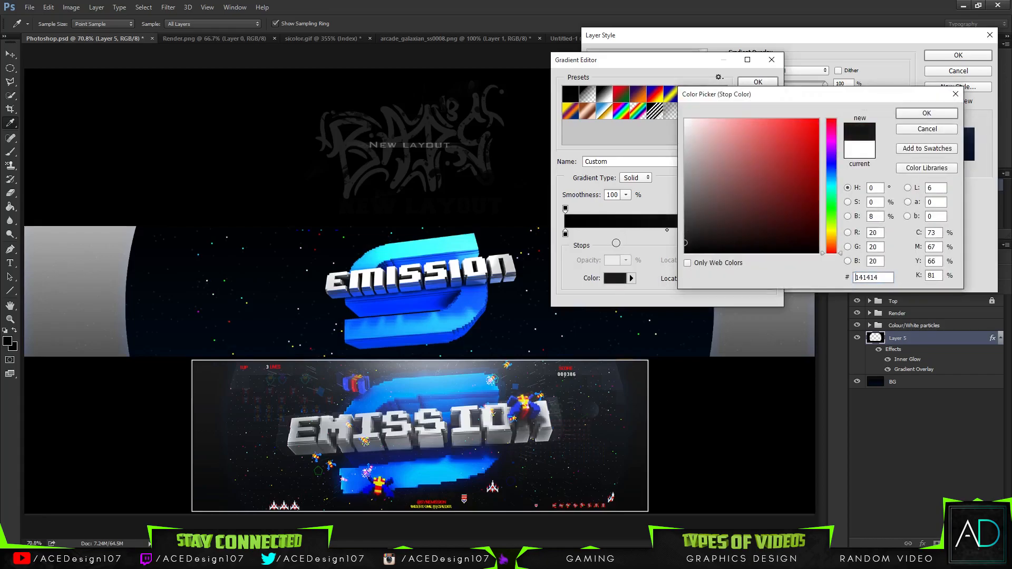
{"action": "left_click", "coordinate": [900, 114]}
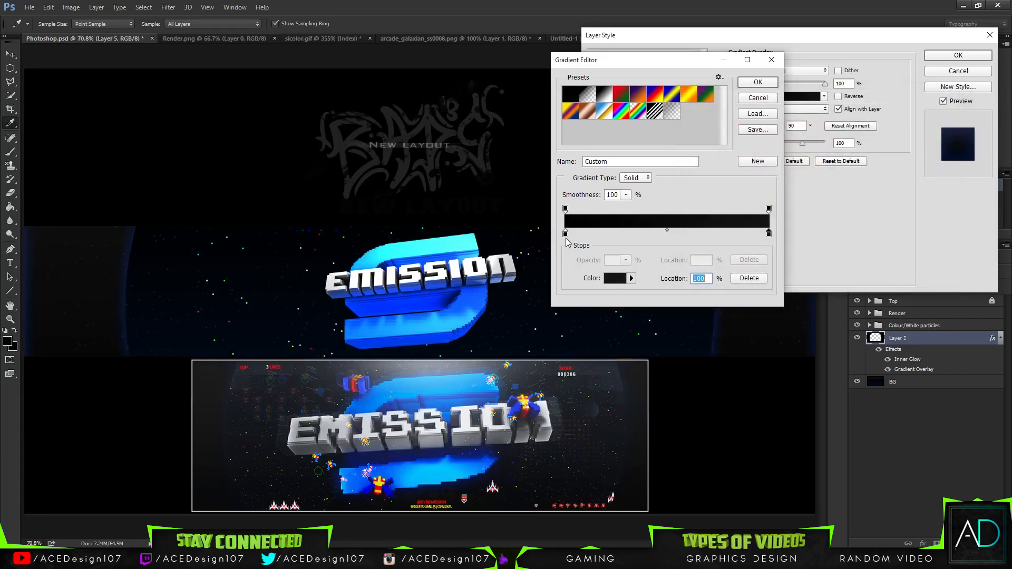
Fine-tune the gradient's end stop to near-black #111111 and apply the Gradient Overlay to Layer 5
{"action": "left_click", "coordinate": [613, 279]}
{"action": "left_click_drag", "start_coordinate": [685, 243], "coordinate": [647, 258]}
{"action": "key", "text": "Return"}
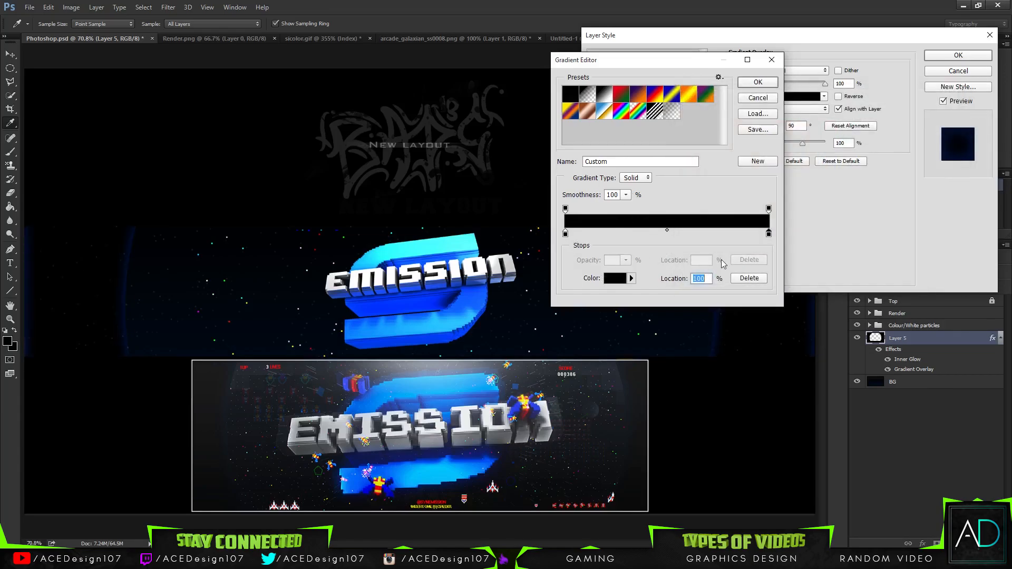
{"action": "left_click", "coordinate": [616, 278]}
{"action": "left_click_drag", "start_coordinate": [687, 232], "coordinate": [600, 235]}
{"action": "key", "text": "Return"}
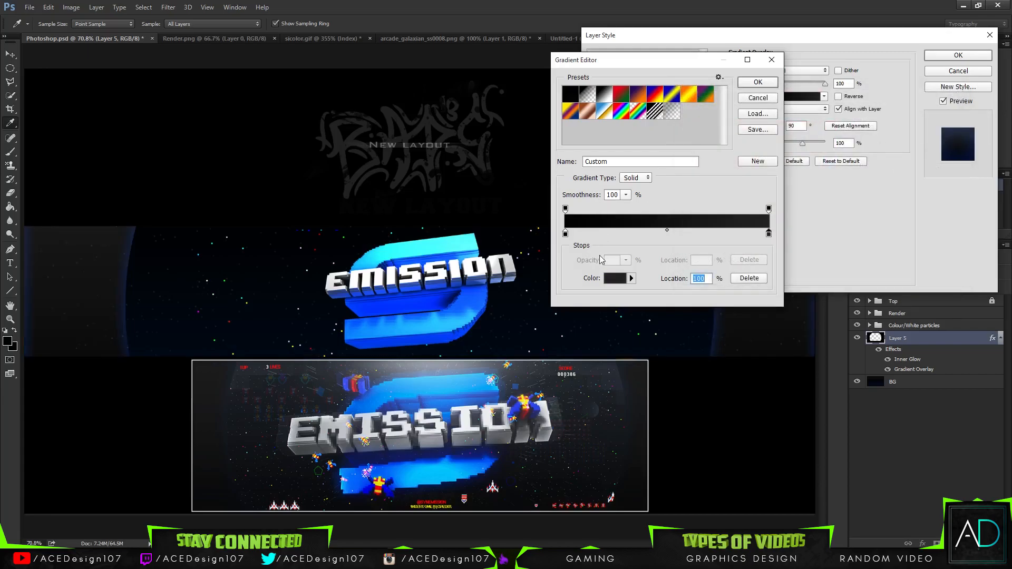
{"action": "left_click", "coordinate": [614, 279]}
{"action": "left_click_drag", "start_coordinate": [686, 231], "coordinate": [663, 244]}
{"action": "key", "text": "Return"}
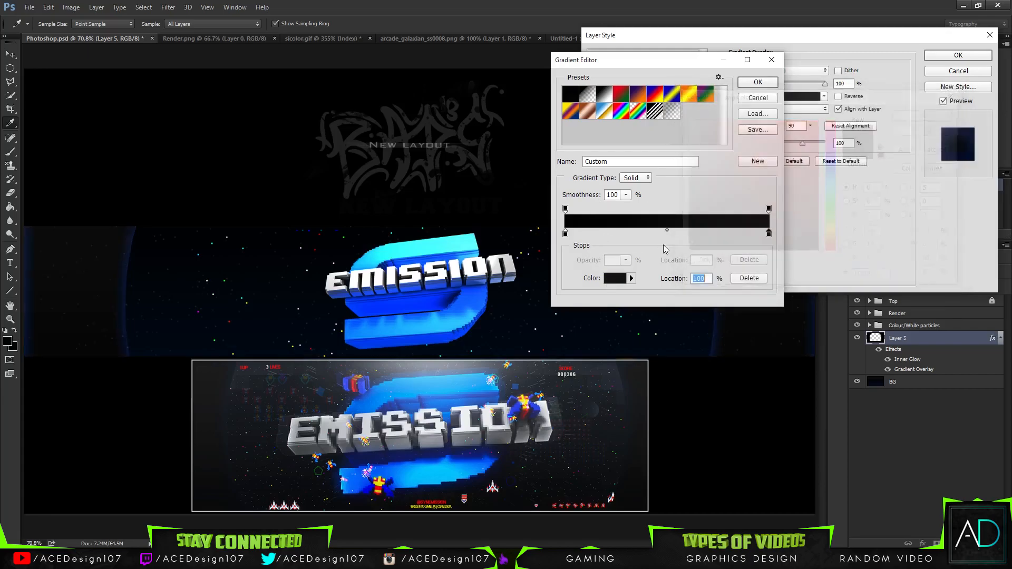
{"action": "left_click", "coordinate": [757, 83]}
{"action": "left_click", "coordinate": [958, 55]}
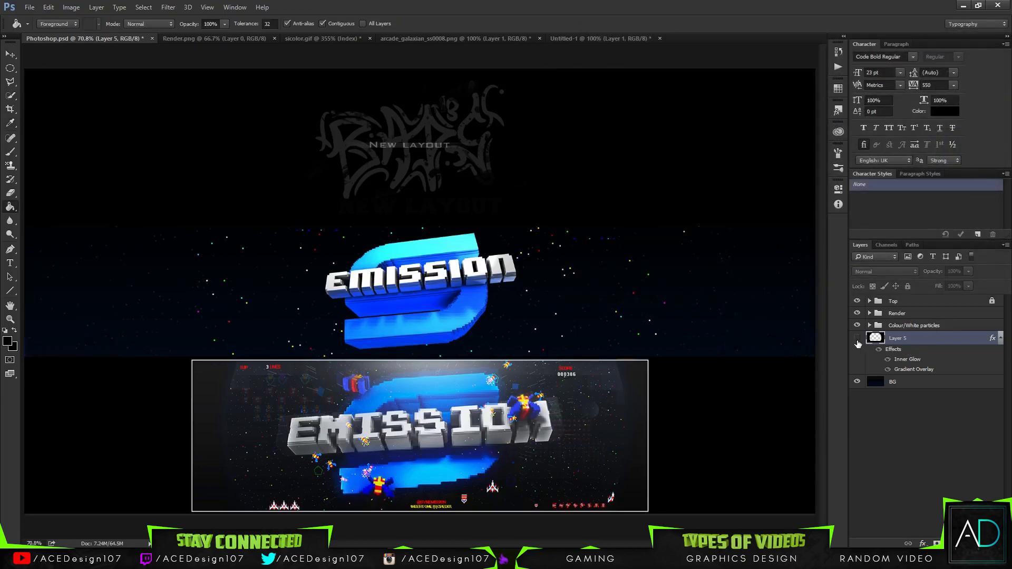
Move the Colour/White particles group below Layer 5 and reselect Layer 5
{"action": "left_click", "coordinate": [933, 314]}
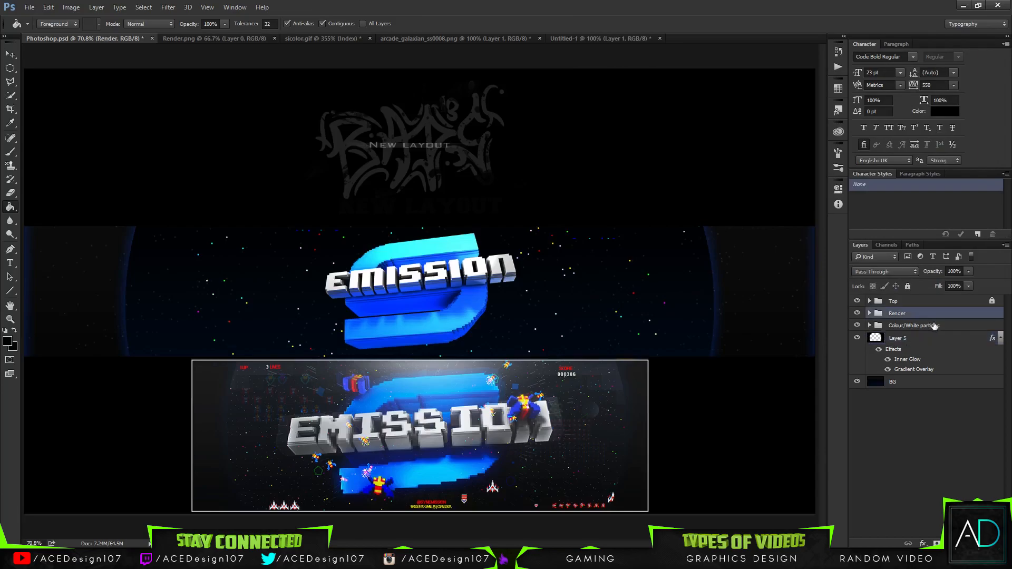
{"action": "left_click_drag", "start_coordinate": [955, 327], "coordinate": [939, 373]}
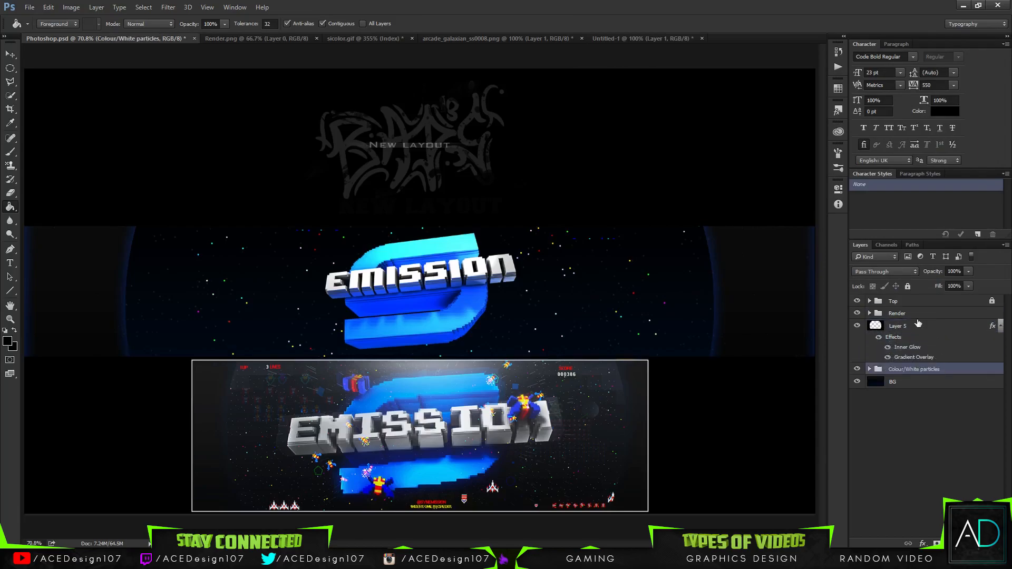
{"action": "left_click", "coordinate": [924, 328]}
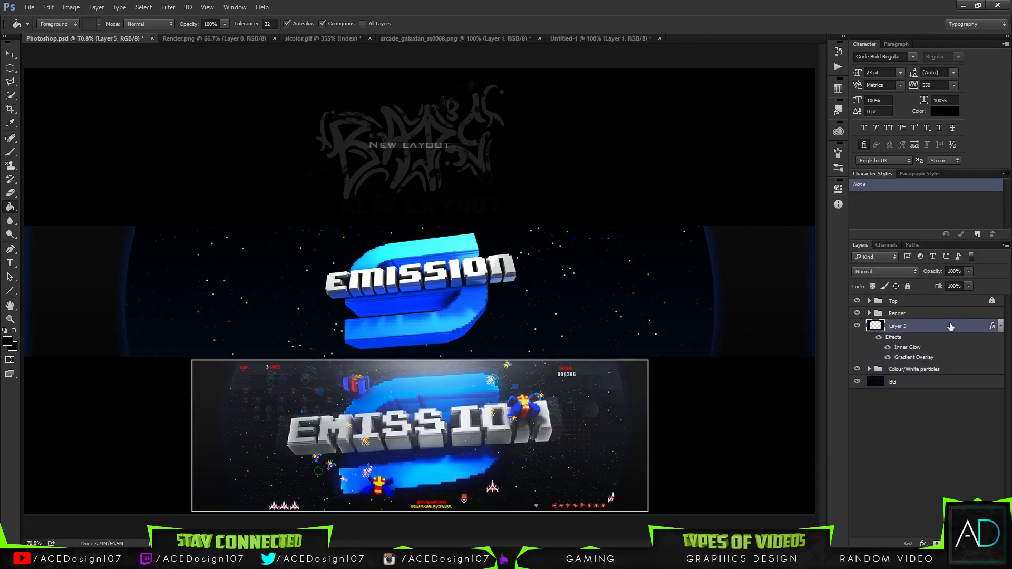
{"action": "key", "text": "ctrl+u"}
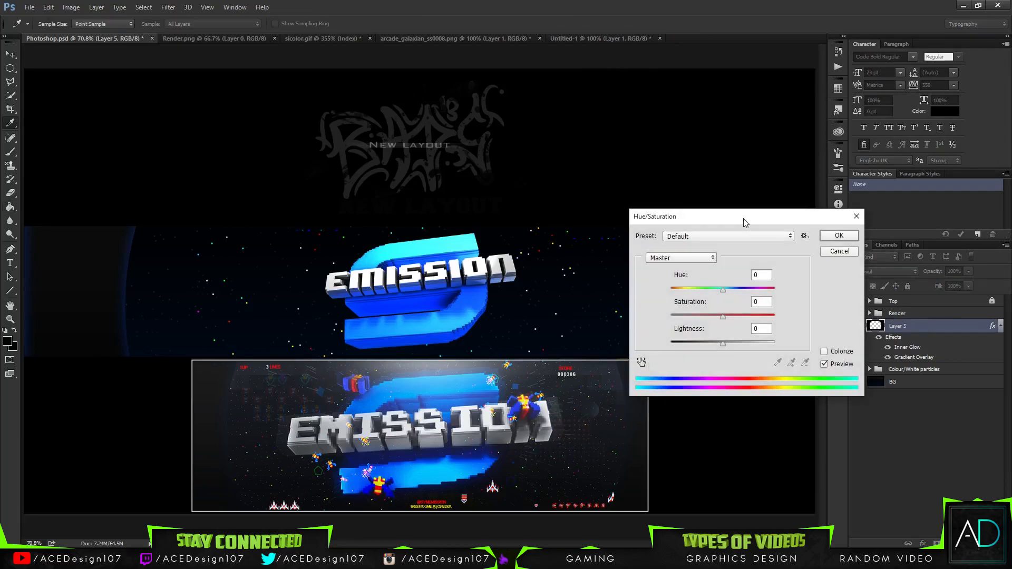
{"action": "left_click_drag", "start_coordinate": [743, 214], "coordinate": [984, 108]}
{"action": "left_click_drag", "start_coordinate": [948, 236], "coordinate": [920, 235]}
{"action": "left_click_drag", "start_coordinate": [922, 108], "coordinate": [674, 113]}
{"action": "left_click", "coordinate": [842, 150]}
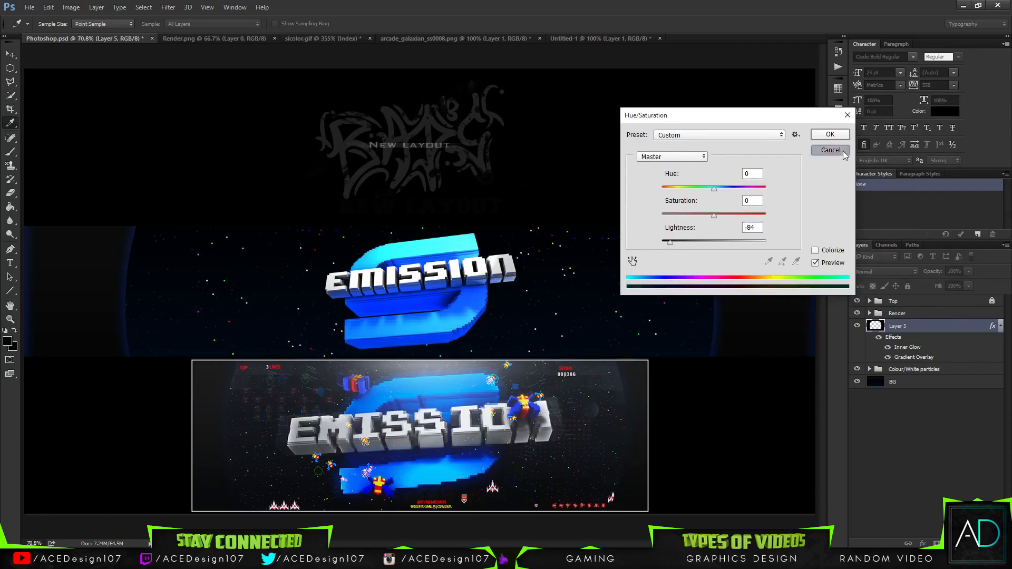
Darken the end stop of Layer 5's Gradient Overlay further, to almost pure black
{"action": "double_click", "coordinate": [918, 359]}
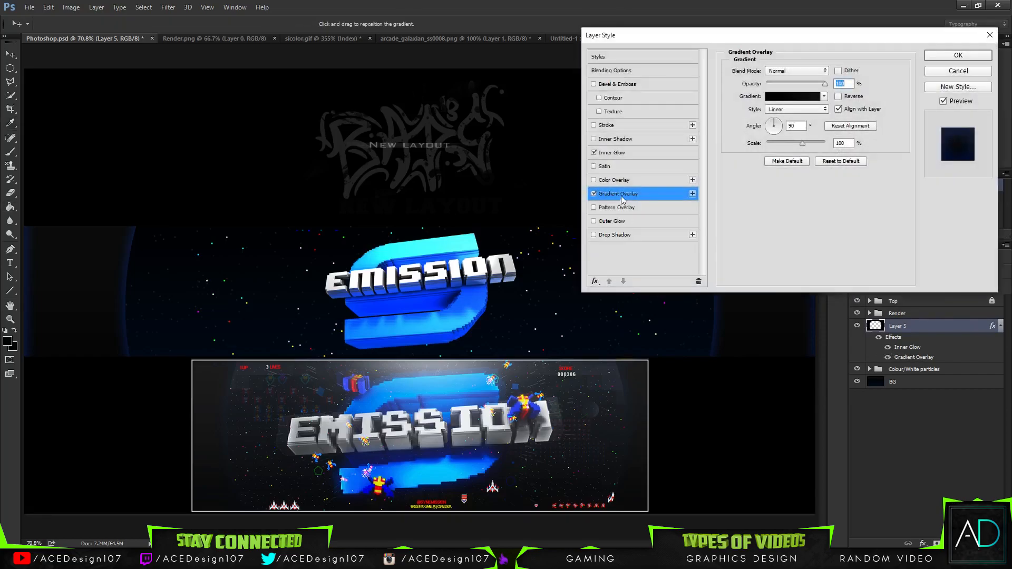
{"action": "left_click", "coordinate": [775, 100]}
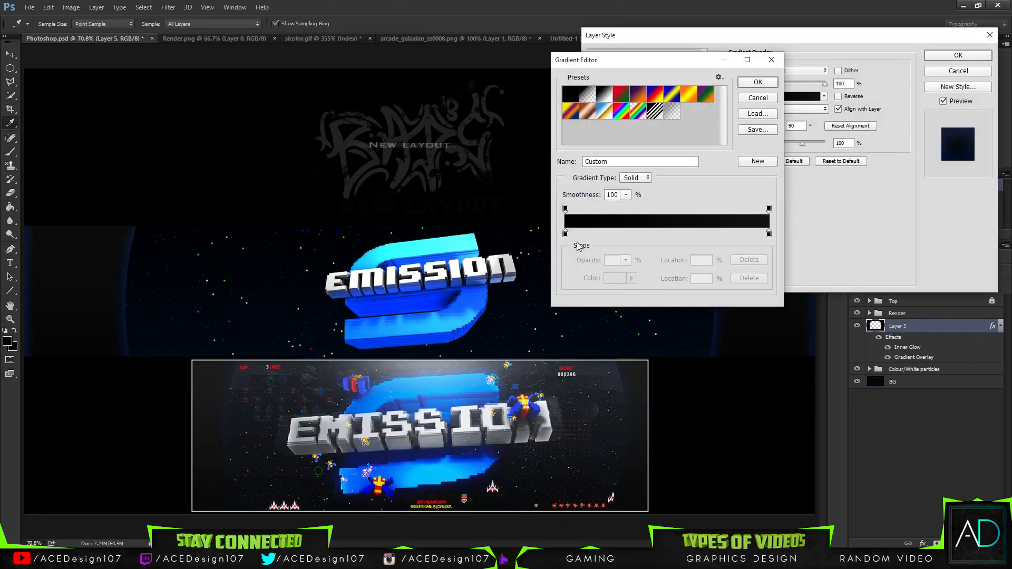
{"action": "left_click", "coordinate": [768, 233]}
{"action": "left_click", "coordinate": [614, 278]}
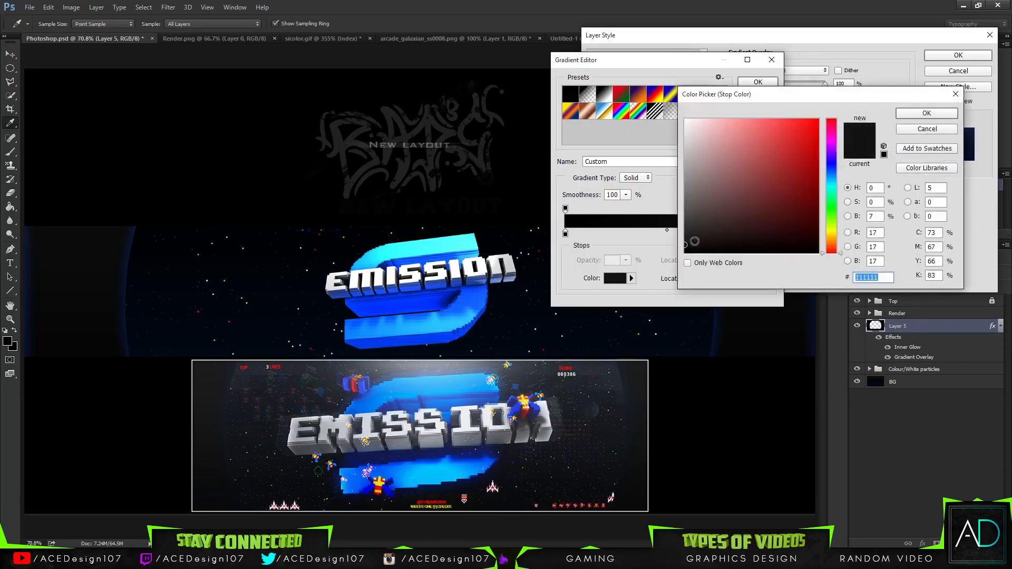
{"action": "left_click_drag", "start_coordinate": [694, 242], "coordinate": [679, 252]}
{"action": "left_click", "coordinate": [926, 112]}
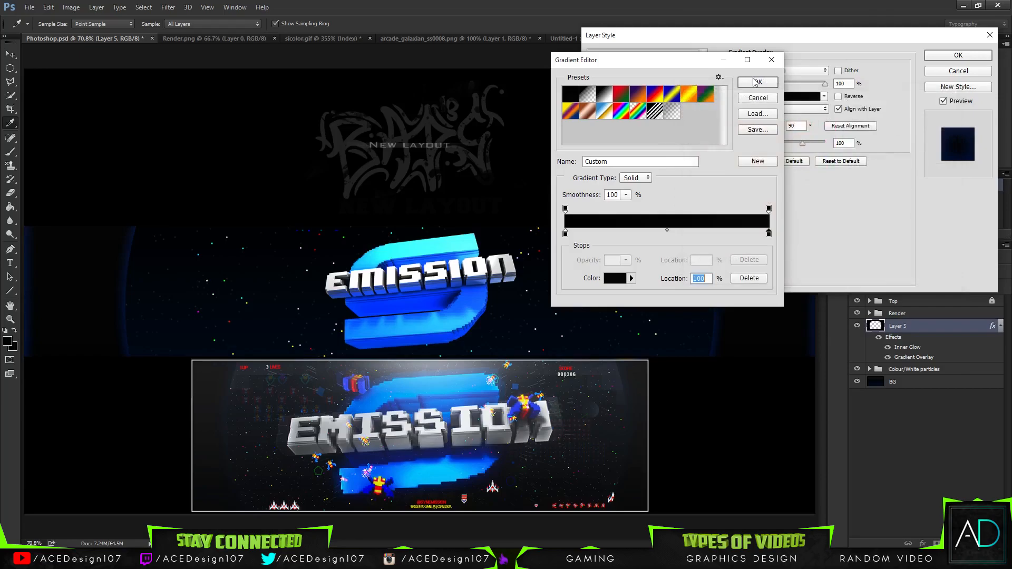
{"action": "left_click", "coordinate": [756, 82]}
Lower the opacity of Layer 5's Inner Glow to 7% and uncover the banner's outer edge for checking
{"action": "left_click", "coordinate": [612, 154]}
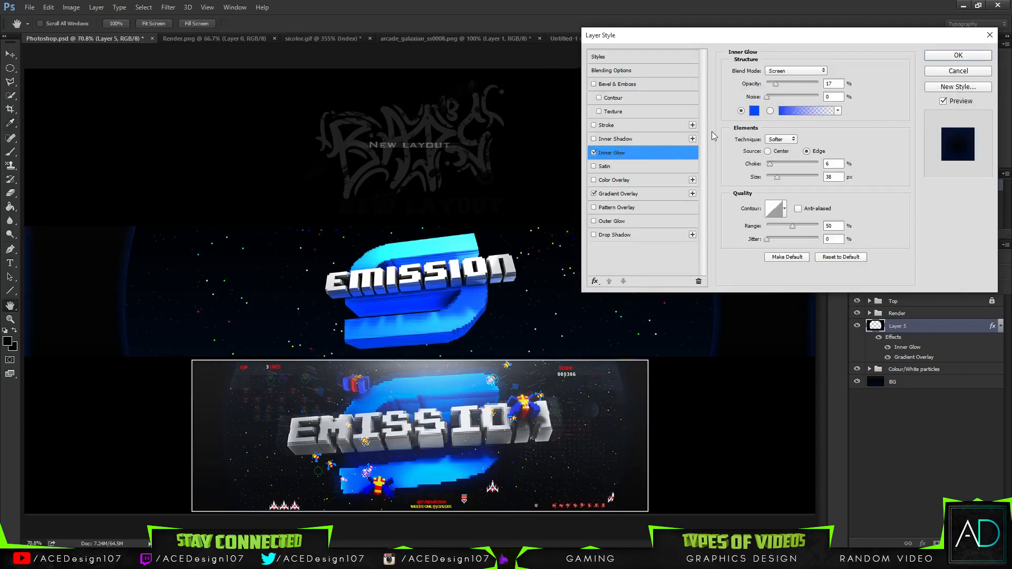
{"action": "left_click", "coordinate": [770, 84]}
{"action": "left_click_drag", "start_coordinate": [790, 35], "coordinate": [447, 95]}
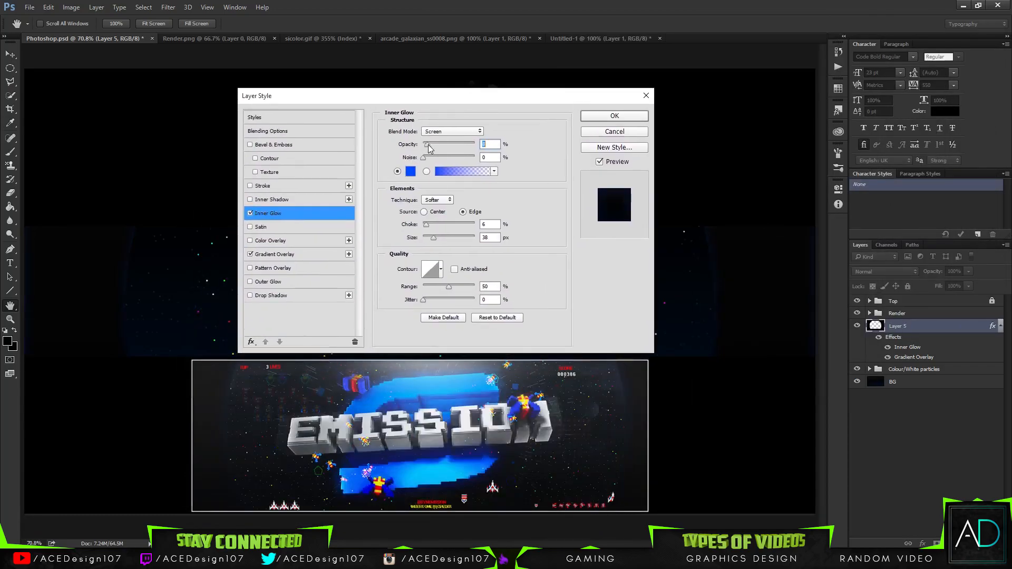
Change the Inner Glow colour to blue #0060ff and apply the layer style
{"action": "left_click", "coordinate": [410, 171]}
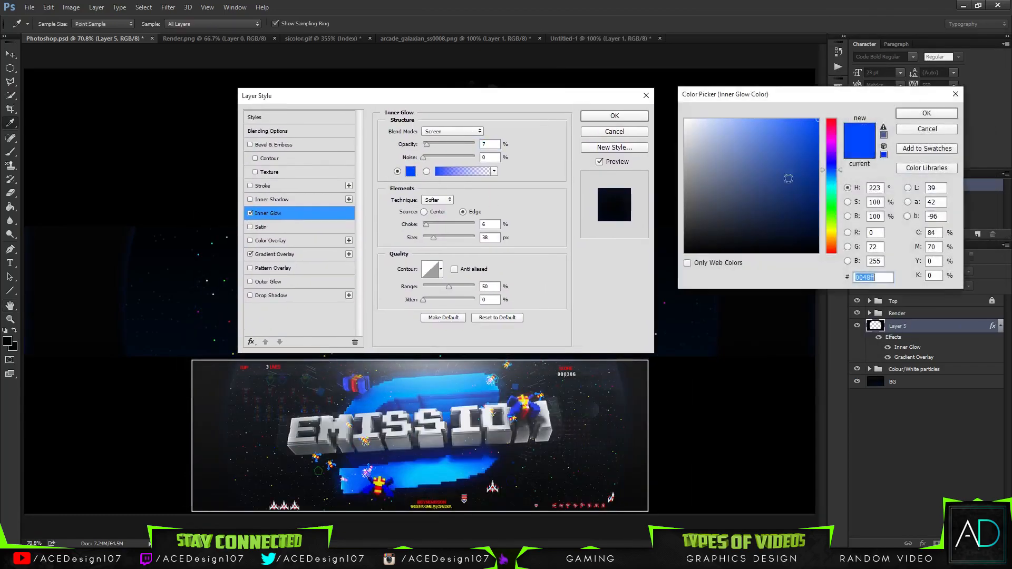
{"action": "left_click", "coordinate": [831, 187]}
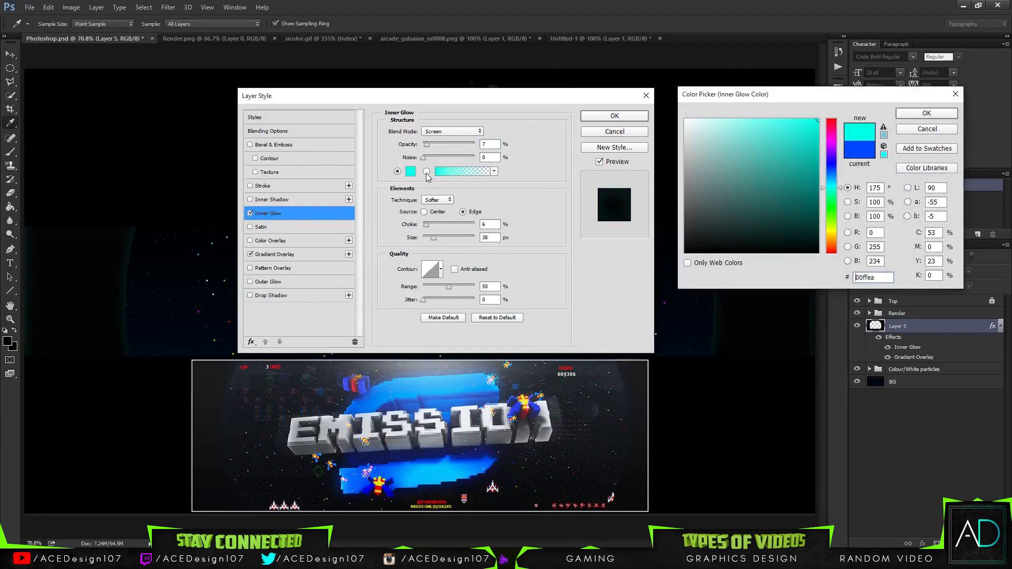
{"action": "key", "text": "ctrl+a"}
{"action": "left_click_drag", "start_coordinate": [829, 190], "coordinate": [829, 175]}
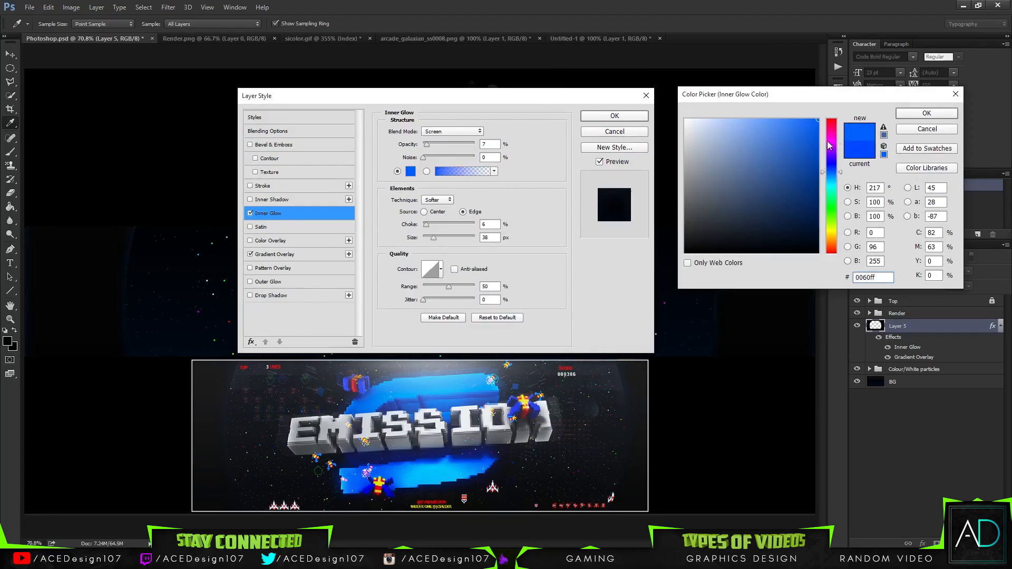
{"action": "left_click", "coordinate": [926, 114]}
{"action": "left_click", "coordinate": [635, 121]}
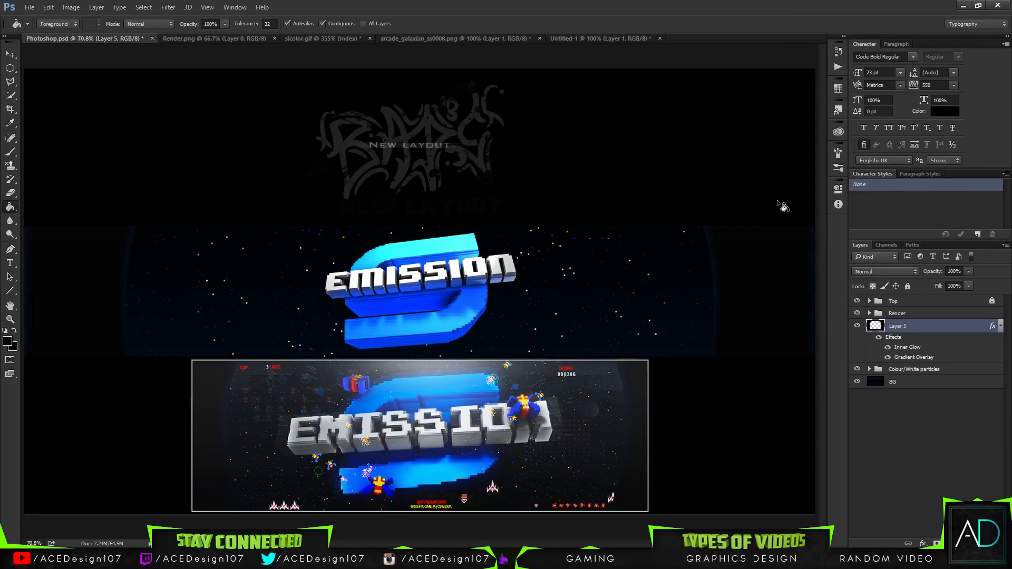
Create a new layer above Layer 5 and collapse Layer 5's effects list
{"action": "key", "text": "ctrl+shift+n"}
{"action": "key", "text": "Return"}
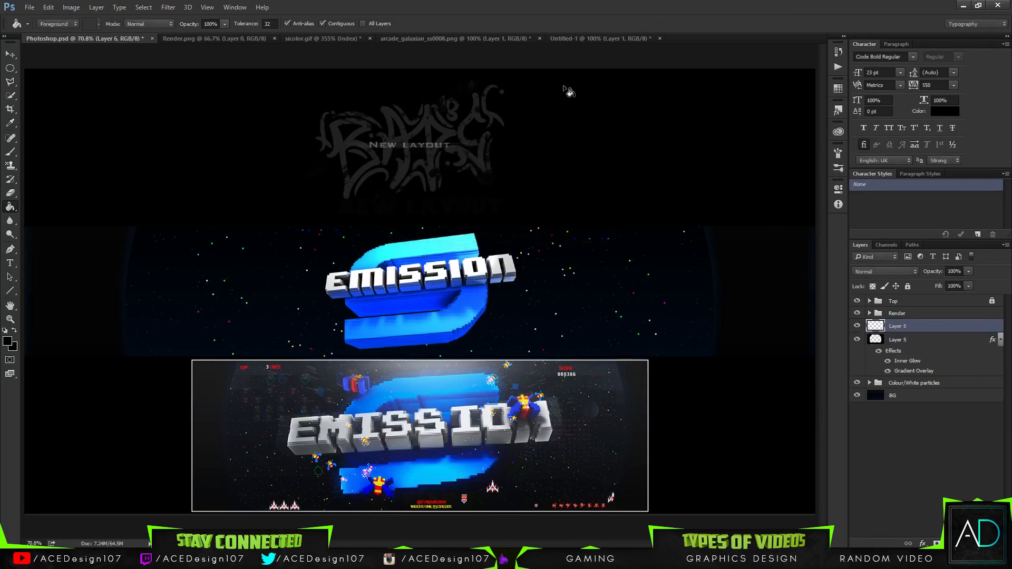
{"action": "left_click", "coordinate": [1000, 341]}
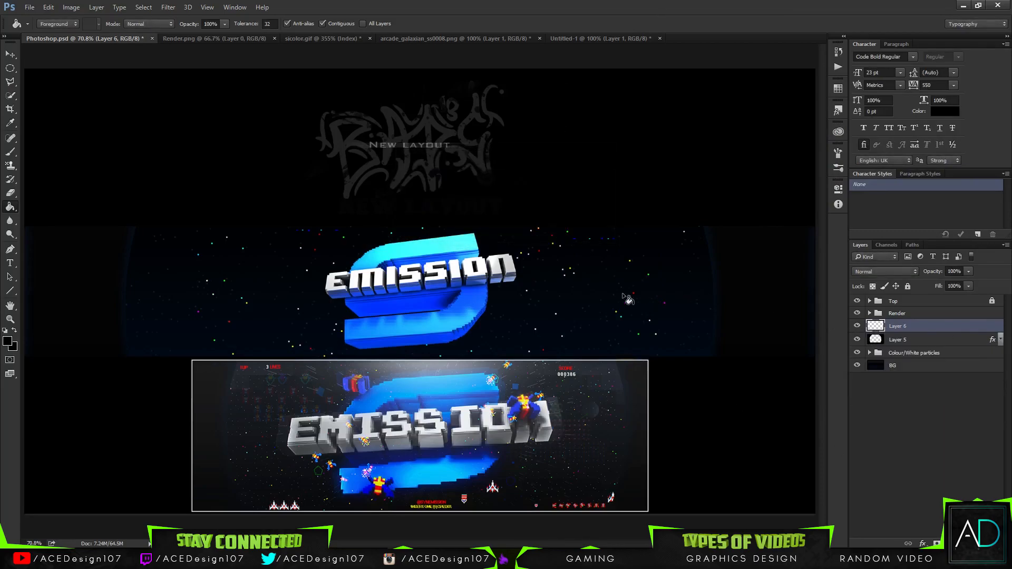
Select a narrow vertical strip along the canvas's left edge with the Rectangular Marquee, then ready the Paint Bucket tool
{"action": "key", "text": "m"}
{"action": "right_click", "coordinate": [14, 72]}
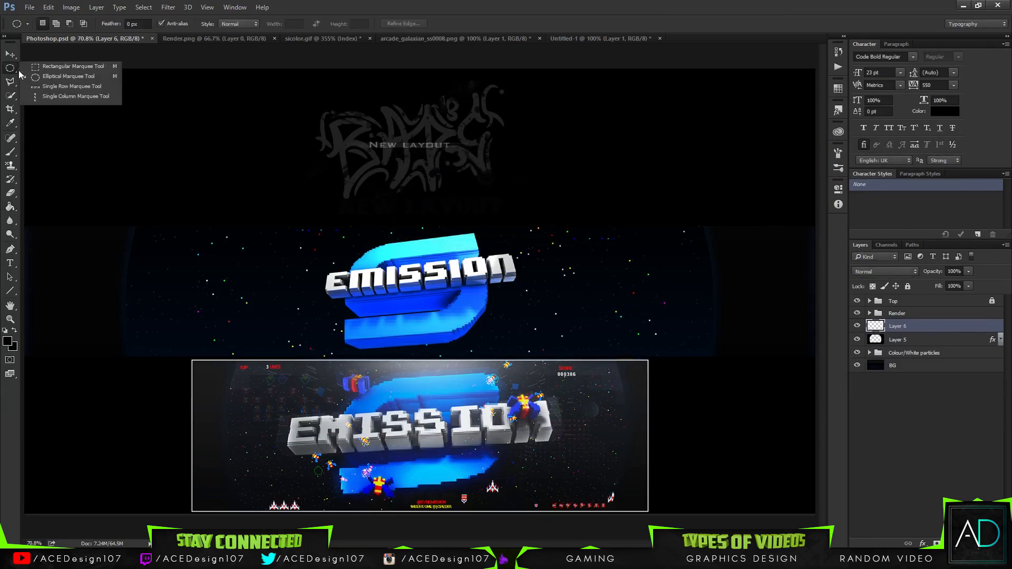
{"action": "left_click", "coordinate": [34, 69]}
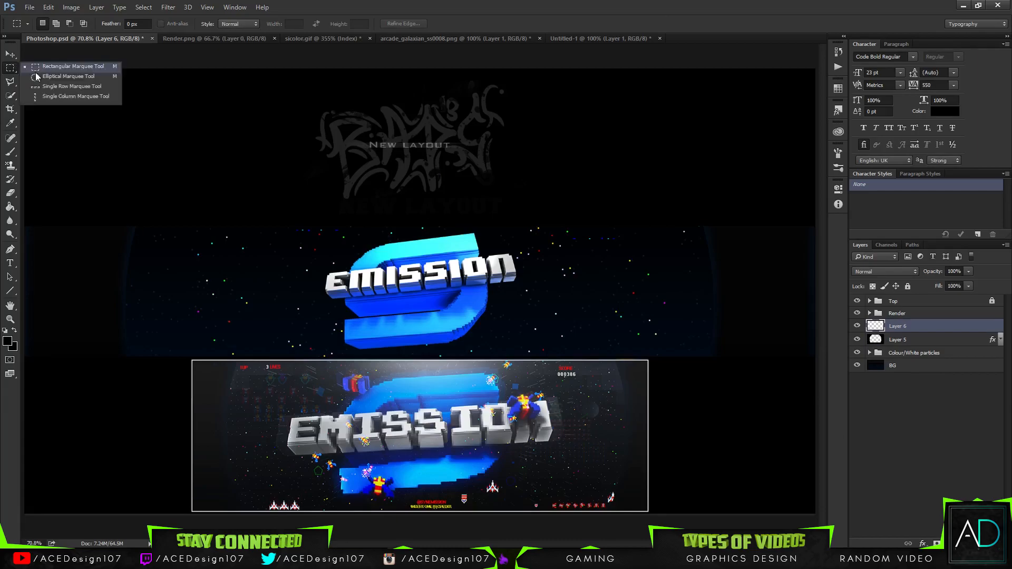
{"action": "left_click_drag", "start_coordinate": [66, 188], "coordinate": [24, 451]}
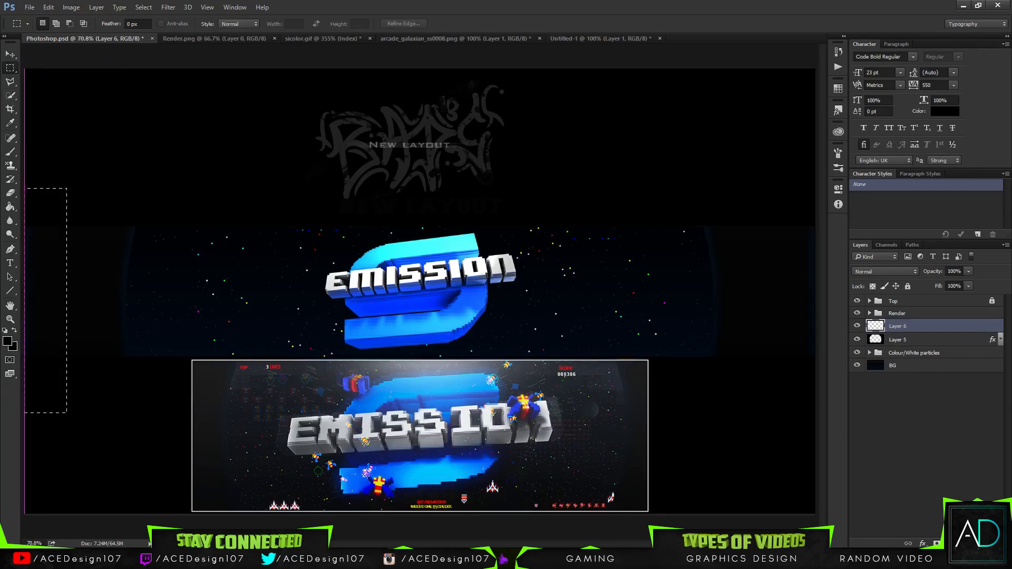
{"action": "key", "text": "g"}
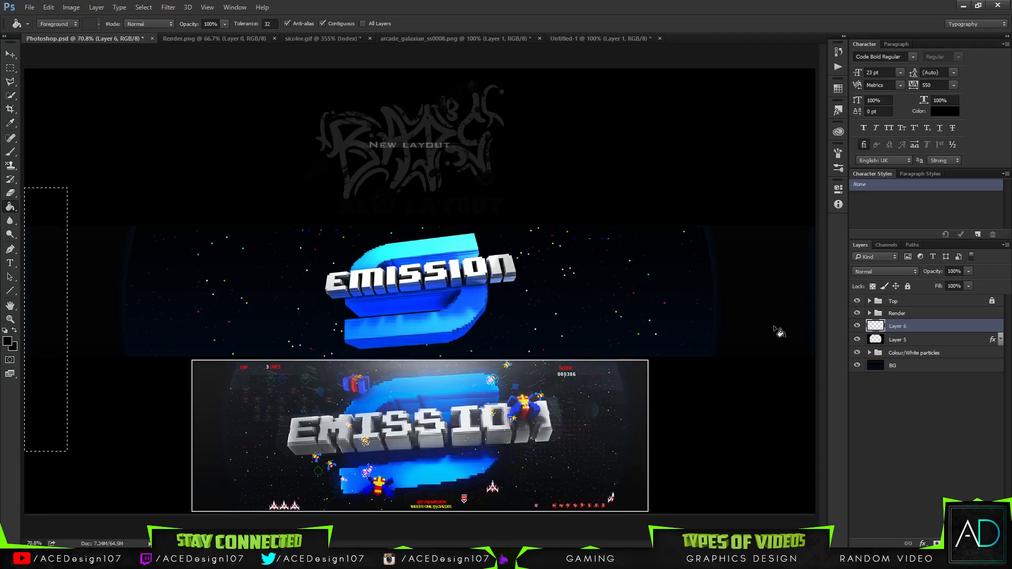
Fill the selected strip along the canvas's left edge with black on Layer 6 and clear the selection
{"action": "left_click", "coordinate": [939, 340]}
{"action": "right_click", "coordinate": [939, 340]}
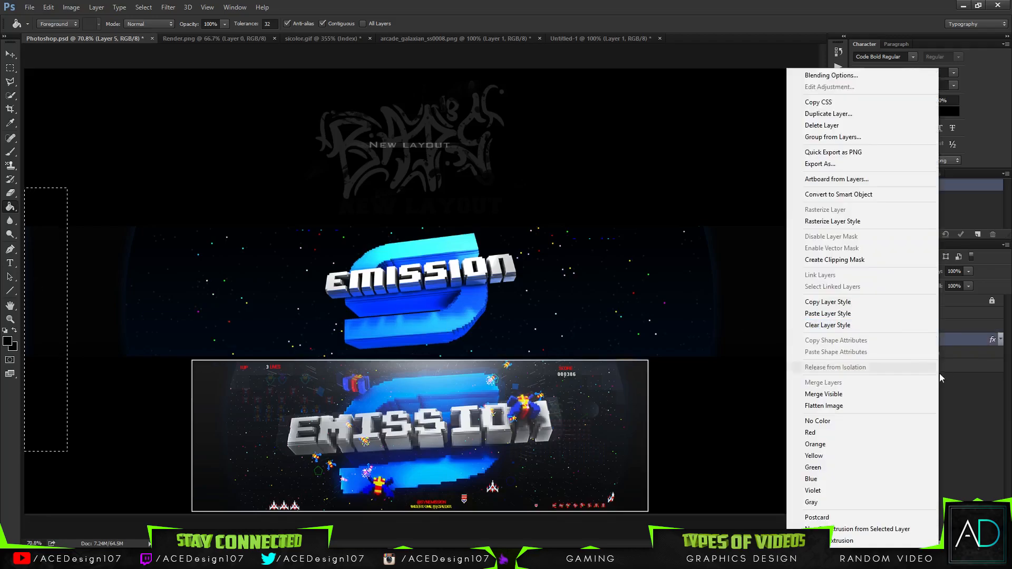
{"action": "left_click", "coordinate": [928, 315]}
{"action": "left_click", "coordinate": [960, 327]}
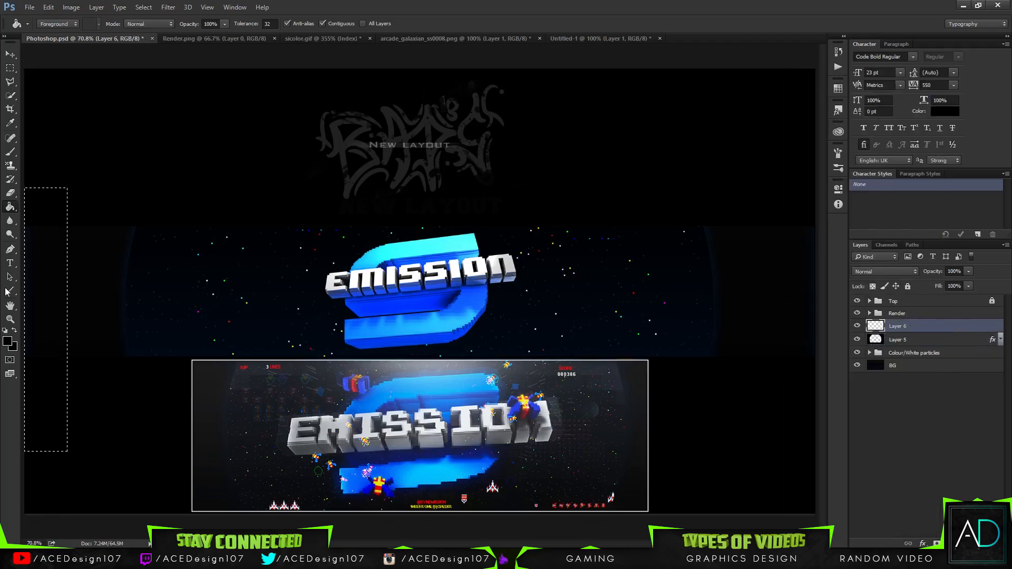
{"action": "left_click", "coordinate": [52, 295]}
{"action": "key", "text": "ctrl+d"}
Duplicate the black strip layer and move the copy to the canvas's right edge
{"action": "key", "text": "ctrl+j"}
{"action": "key", "text": "ctrl+t"}
{"action": "mouse_move", "coordinate": [52, 270]}
{"action": "left_mouse_down"}
{"action": "mouse_move", "coordinate": [806, 302]}
{"action": "mouse_move", "coordinate": [795, 302]}
{"action": "left_mouse_up"}
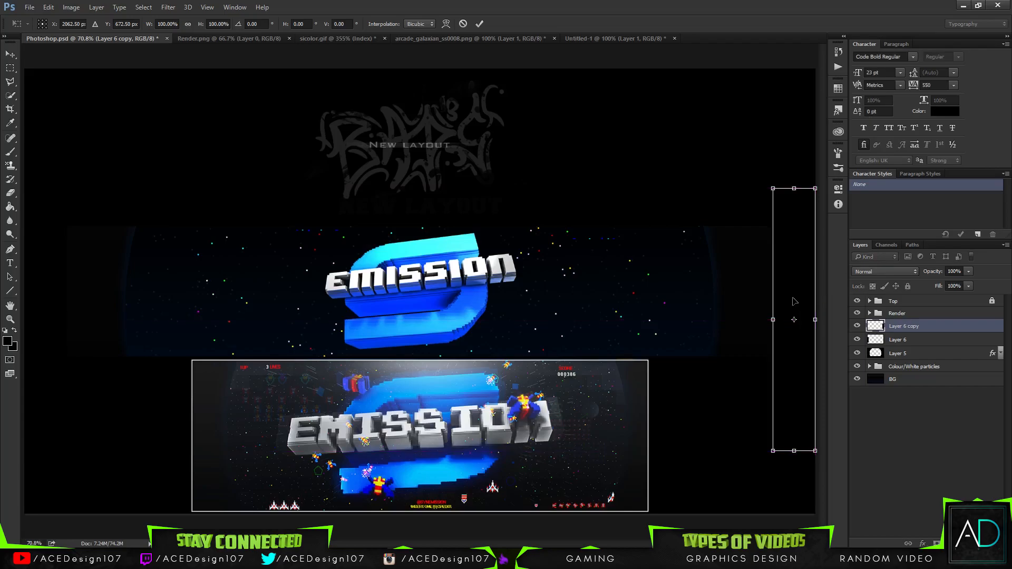
{"action": "key", "text": "Return"}
{"action": "key", "text": "g"}
Merge the left and right black strips into a single layer
{"action": "left_click", "coordinate": [926, 342], "text": "shift"}
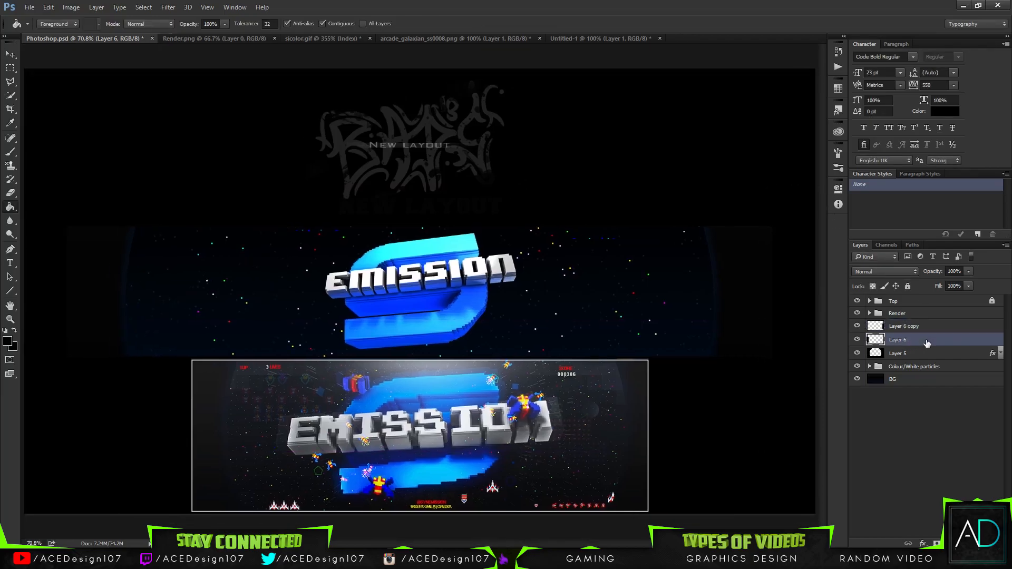
{"action": "key", "text": "ctrl+r"}
{"action": "key", "text": "ctrl+e"}
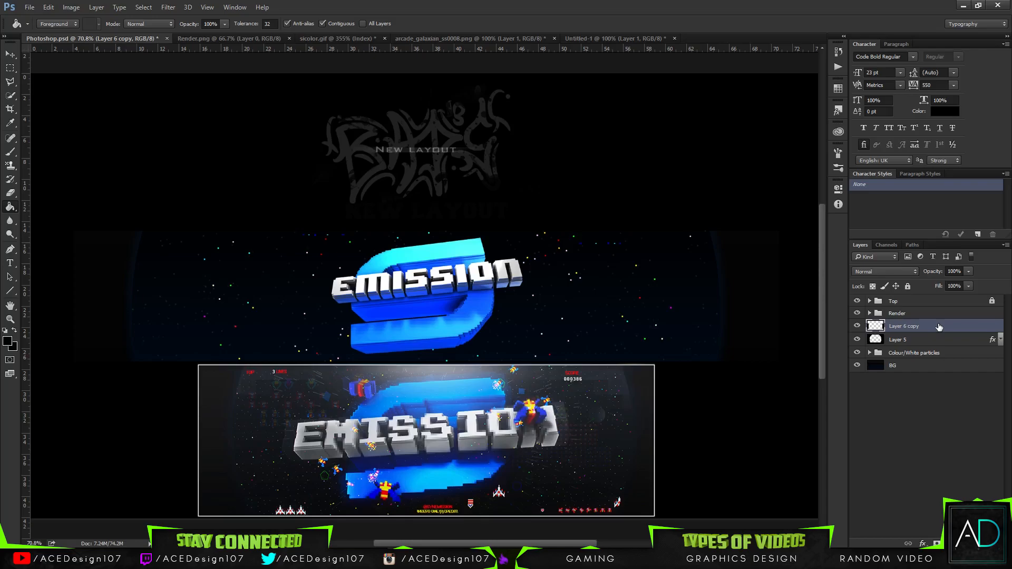
Copy Layer 5's layer style and paste it onto the merged strip layer
{"action": "left_click", "coordinate": [895, 340]}
{"action": "right_click", "coordinate": [902, 338]}
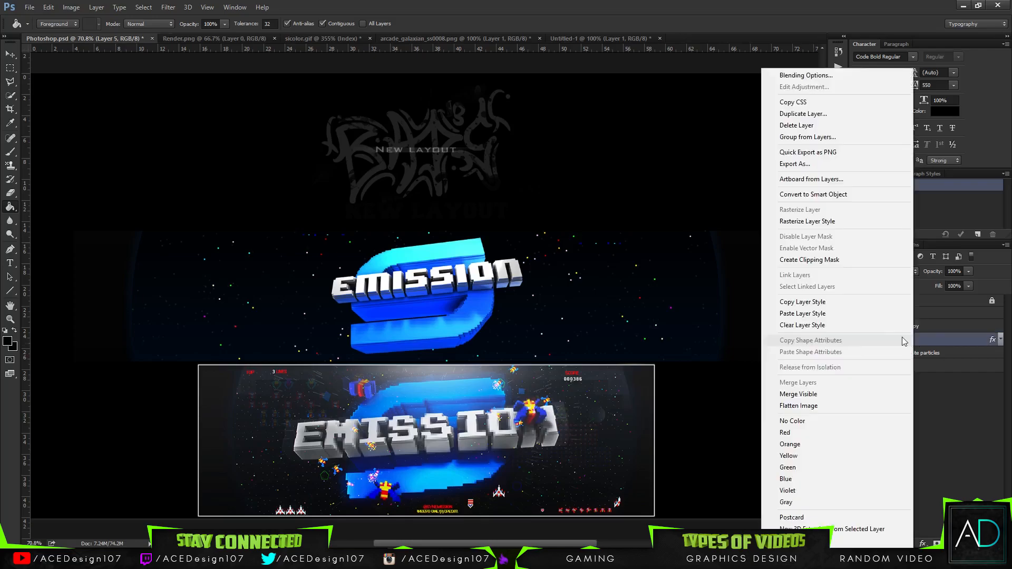
{"action": "left_click", "coordinate": [830, 299]}
{"action": "left_click", "coordinate": [955, 327]}
{"action": "right_click", "coordinate": [955, 328]}
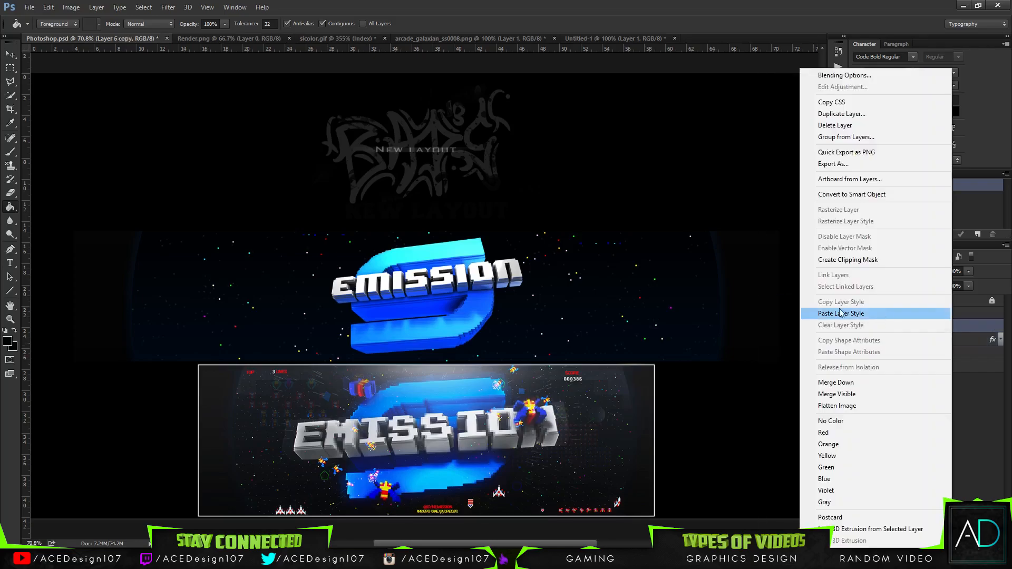
{"action": "left_click", "coordinate": [846, 312]}
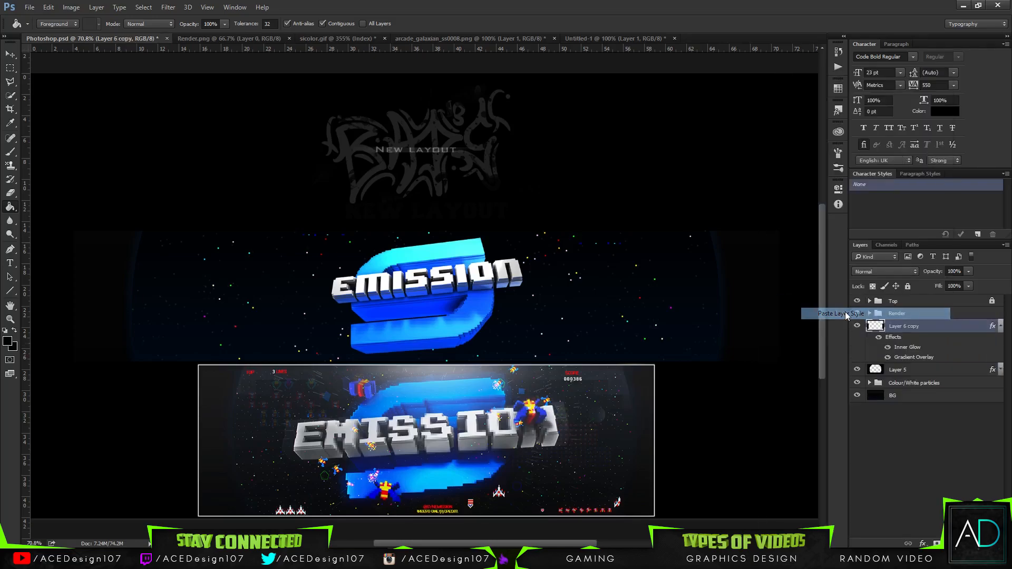
Turn off the Inner Glow effect on the merged strip layer and apply the style change
{"action": "double_click", "coordinate": [907, 347]}
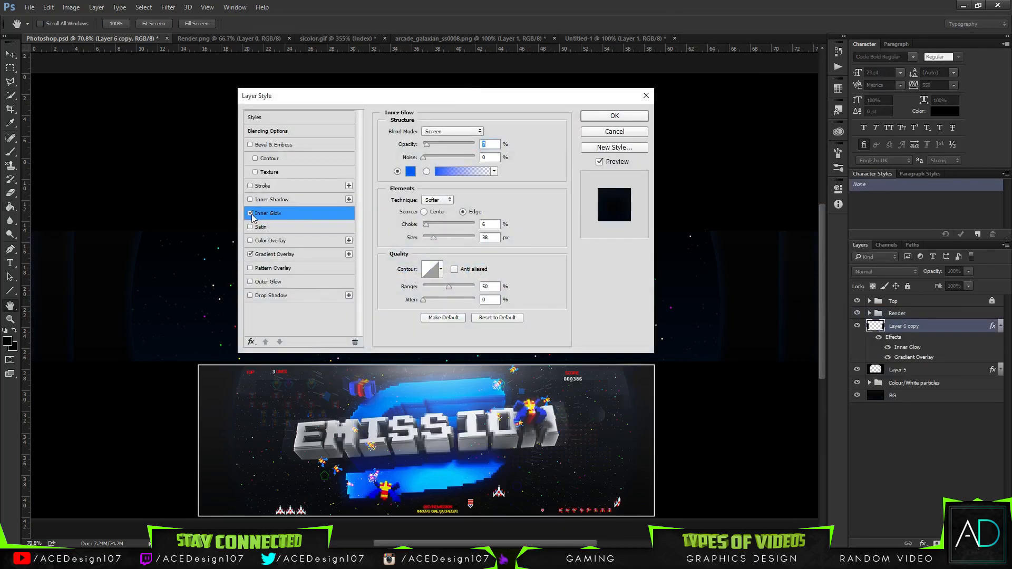
{"action": "left_click", "coordinate": [251, 214]}
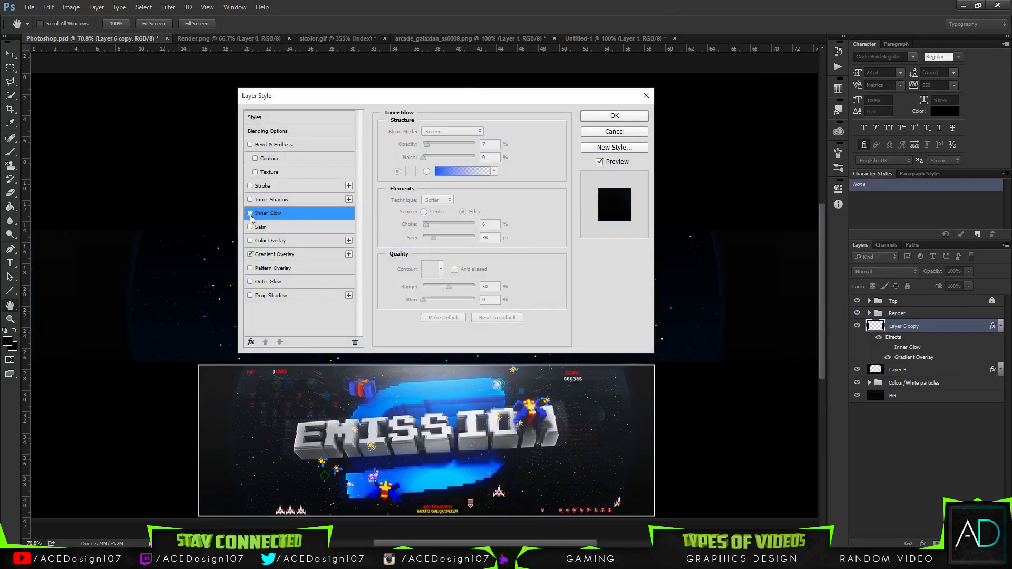
{"action": "left_click", "coordinate": [598, 114]}
{"action": "key", "text": "r"}
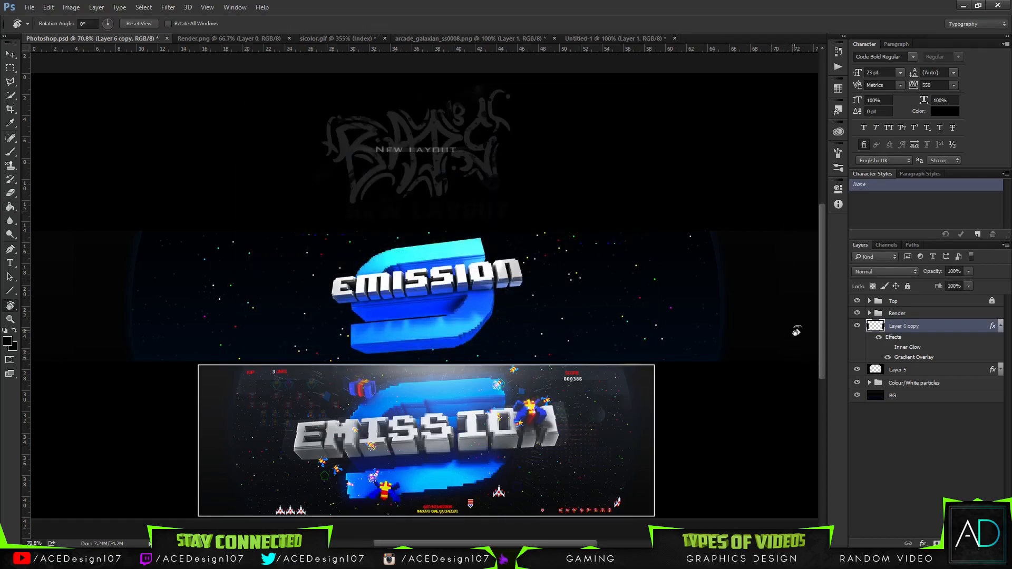
Move the side strips slightly, adjust them with Free Transform and apply the transformation
{"action": "key", "text": "v"}
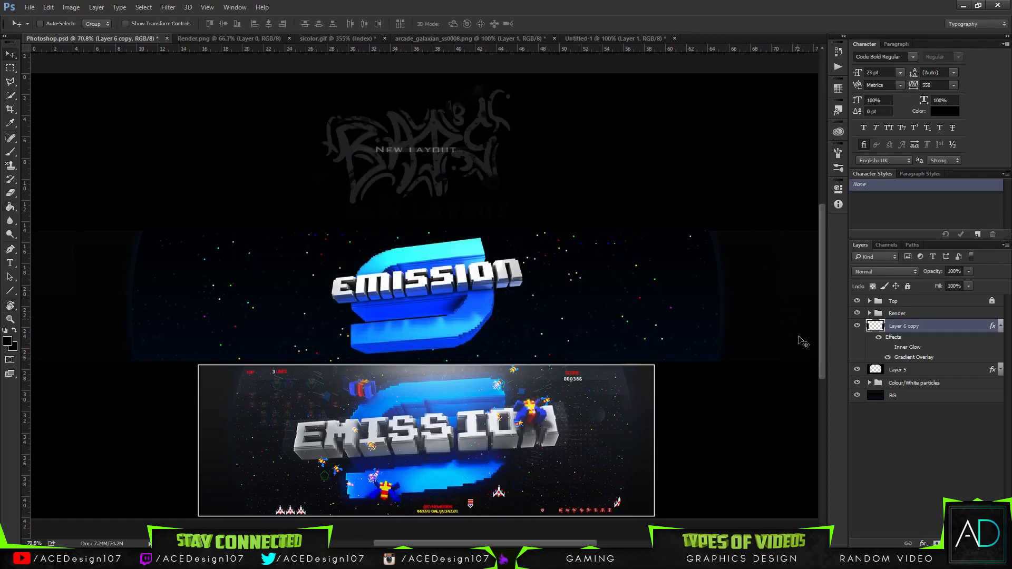
{"action": "mouse_move", "coordinate": [802, 341]}
{"action": "left_mouse_down"}
{"action": "mouse_move", "coordinate": [801, 331]}
{"action": "mouse_move", "coordinate": [792, 342]}
{"action": "left_mouse_up"}
{"action": "key", "text": "ctrl"}
{"action": "key", "text": "ctrl+t"}
{"action": "left_click_drag", "start_coordinate": [778, 318], "coordinate": [785, 324]}
{"action": "key", "text": "Return"}
Delete the merged side-strip layer above Layer 5
{"action": "key", "text": "r"}
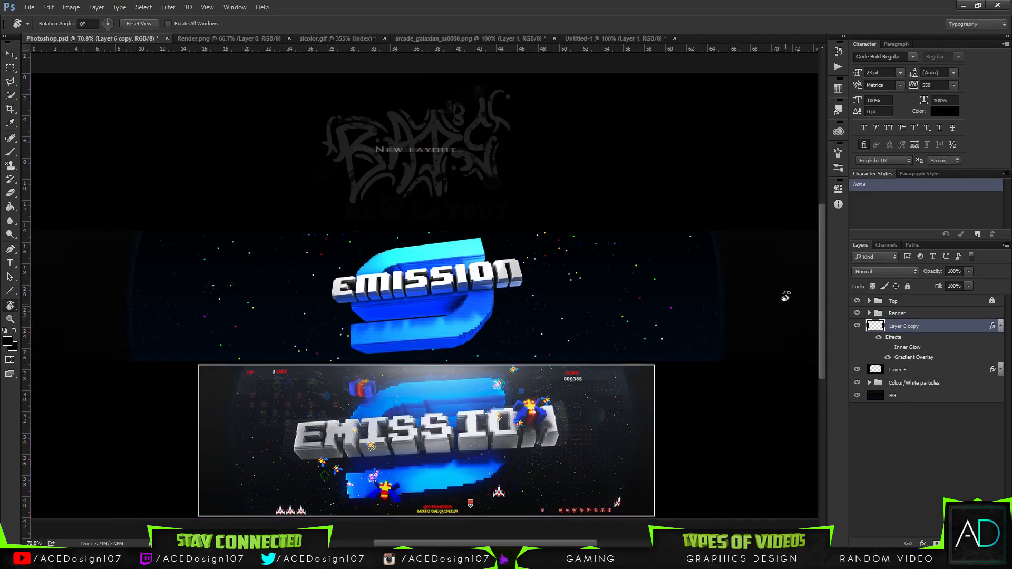
{"action": "key", "text": "e"}
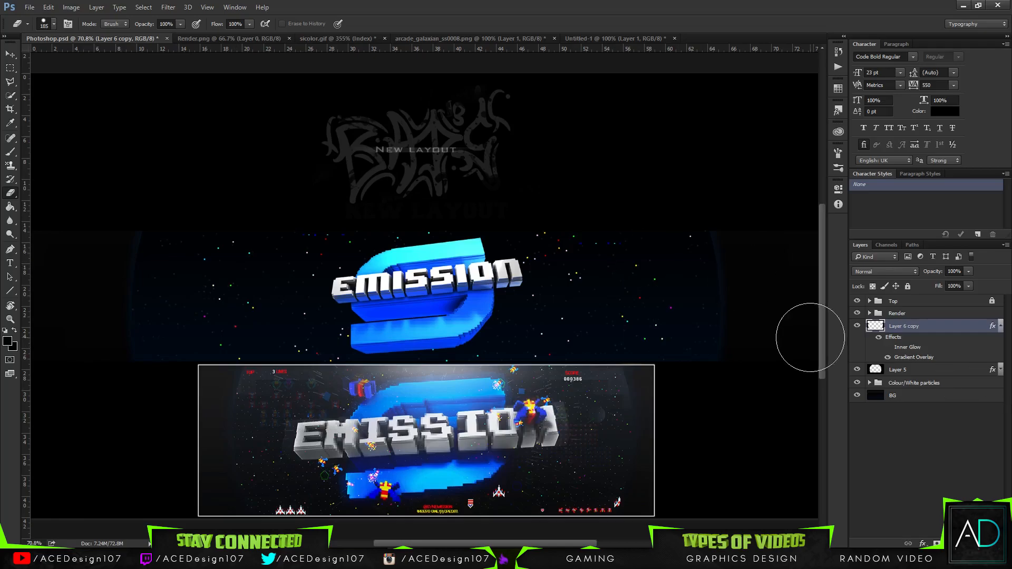
{"action": "key", "text": "Delete"}
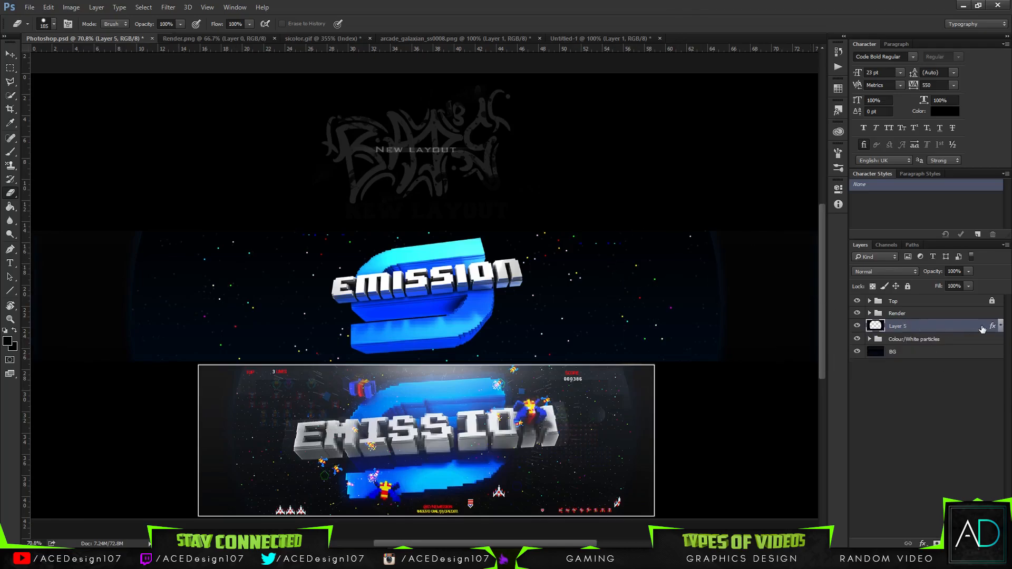
Rasterize Layer 5's layer style and switch to the Move tool
{"action": "right_click", "coordinate": [981, 330]}
{"action": "left_click", "coordinate": [890, 221]}
{"action": "left_click", "coordinate": [12, 54]}
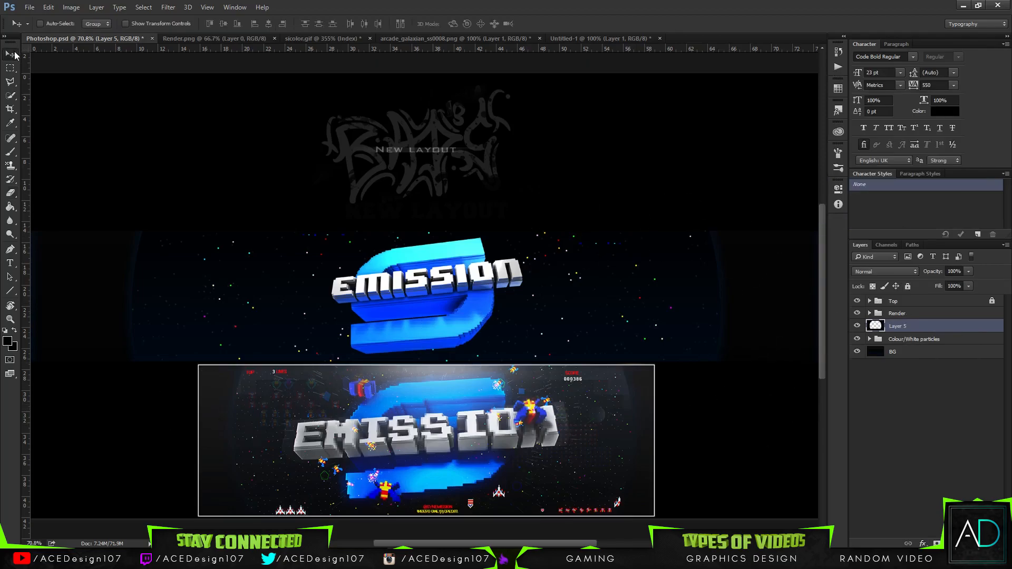
Add a black Multiply drop shadow to Layer 5 with 100% opacity, 0 px distance and 20% spread, and reduce its size
{"action": "right_click", "coordinate": [919, 327]}
{"action": "left_click", "coordinate": [865, 76]}
{"action": "left_click", "coordinate": [266, 297]}
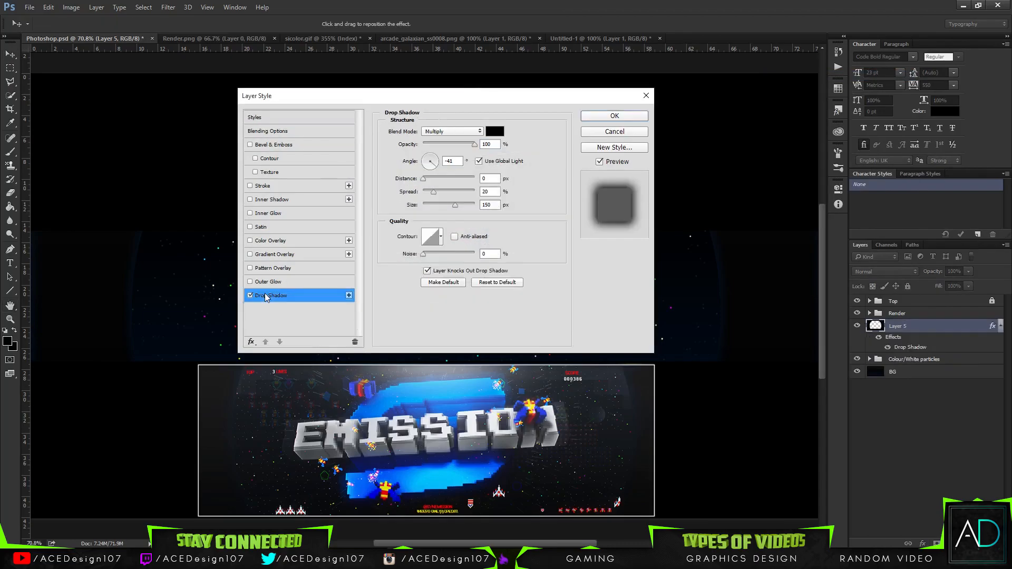
{"action": "left_click_drag", "start_coordinate": [414, 100], "coordinate": [770, 40]}
{"action": "mouse_move", "coordinate": [809, 142]}
{"action": "left_mouse_down"}
{"action": "mouse_move", "coordinate": [791, 143]}
{"action": "mouse_move", "coordinate": [804, 143]}
{"action": "left_mouse_up"}
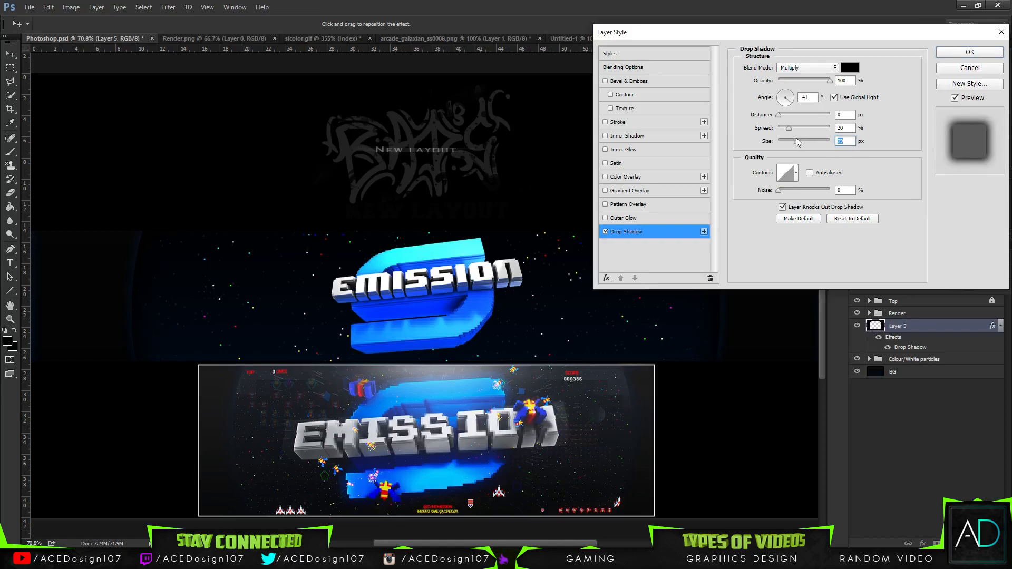
{"action": "left_click", "coordinate": [969, 52]}
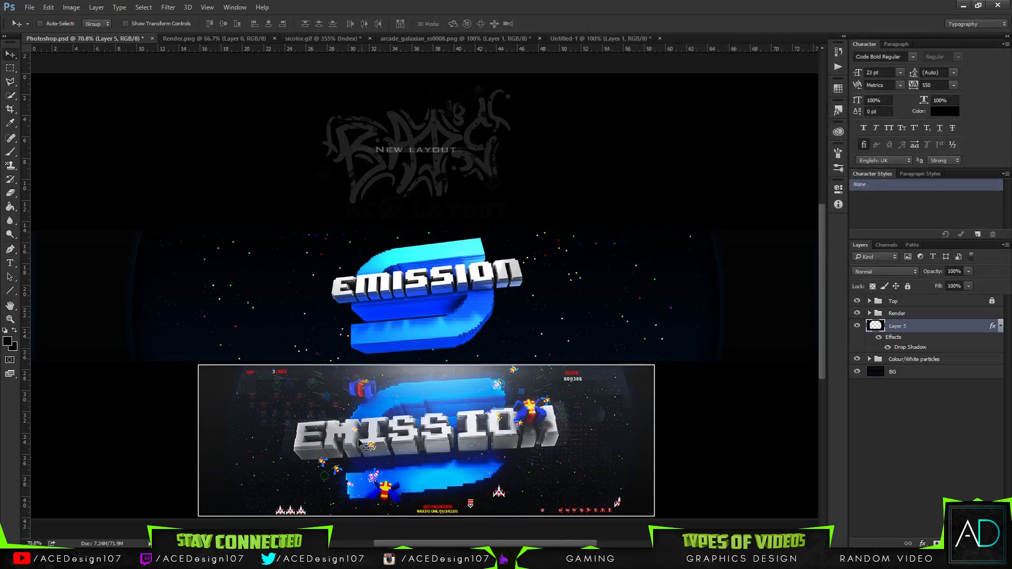
Bring the Space Invaders image sicolor.gif to the front
{"action": "left_click", "coordinate": [442, 38]}
{"action": "left_click", "coordinate": [305, 39]}
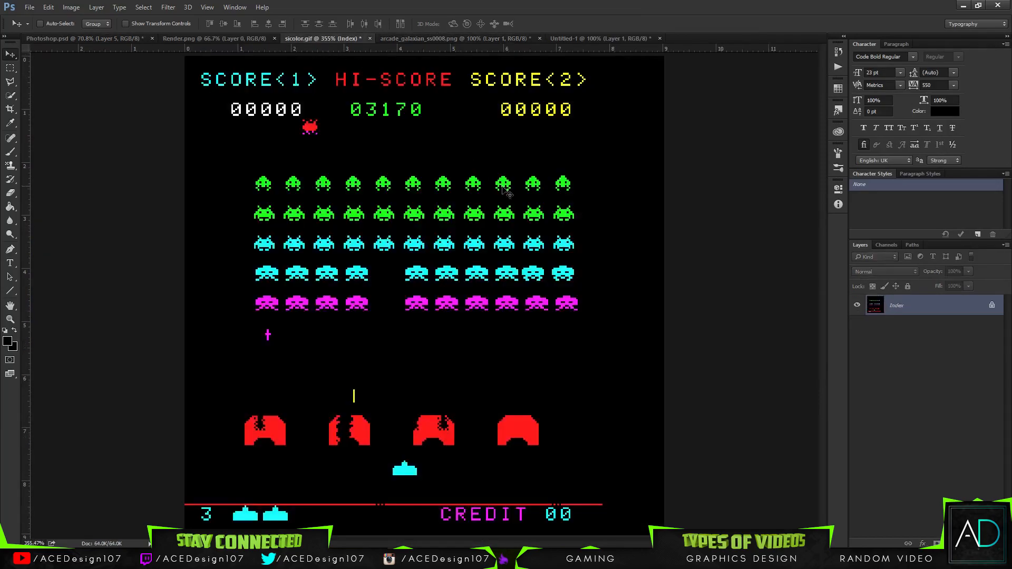
Put the drop-shadowed cutout layer into a group and name the group "Cut off"
{"action": "left_click_drag", "start_coordinate": [341, 157], "coordinate": [399, 354]}
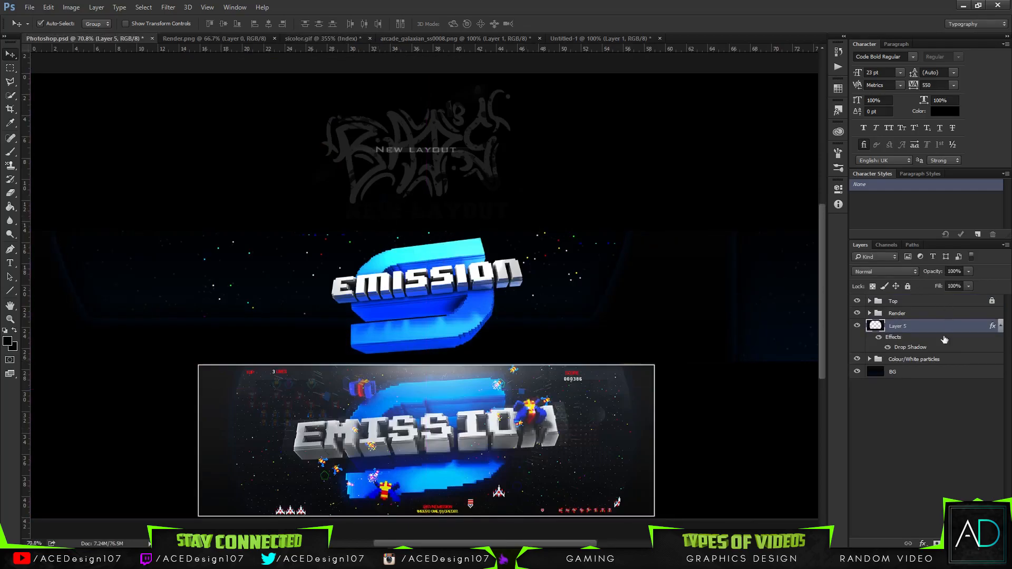
{"action": "key", "text": "ctrl+g"}
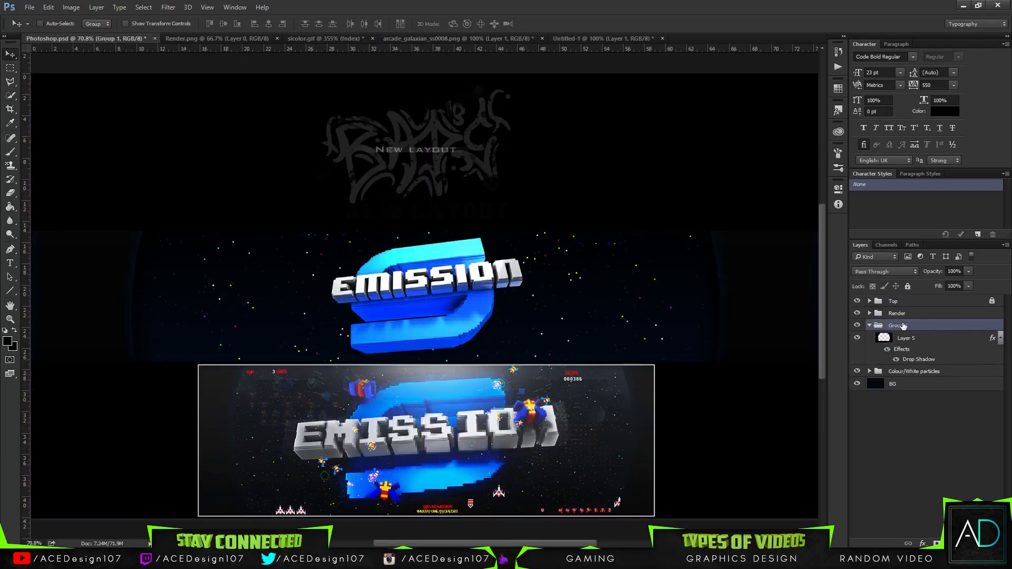
{"action": "left_click", "coordinate": [868, 326]}
{"action": "double_click", "coordinate": [897, 325]}
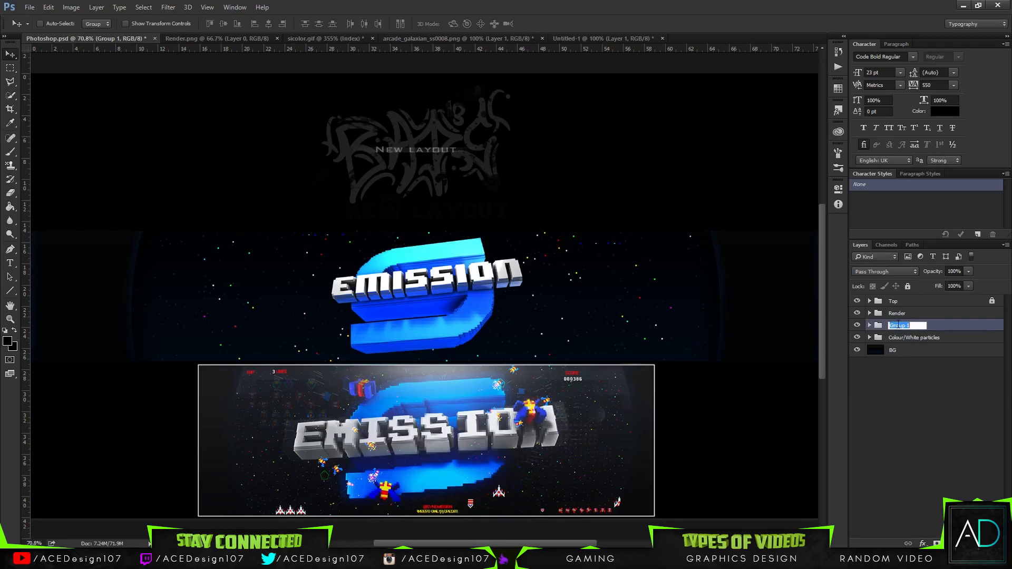
{"action": "type", "text": "Cut off"}
{"action": "key", "text": "Return"}
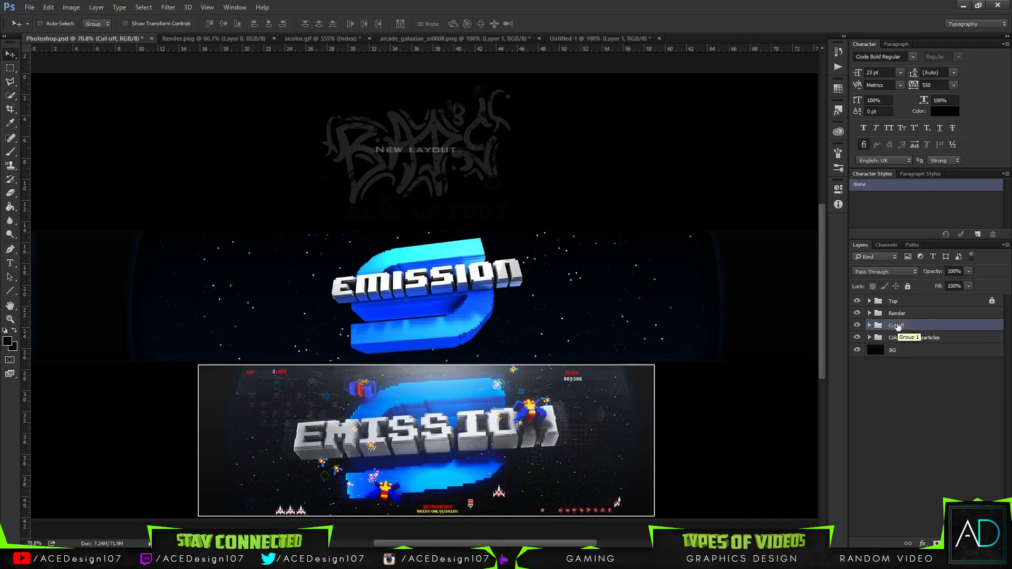
{"action": "left_click", "coordinate": [402, 35]}
{"action": "left_click", "coordinate": [316, 38]}
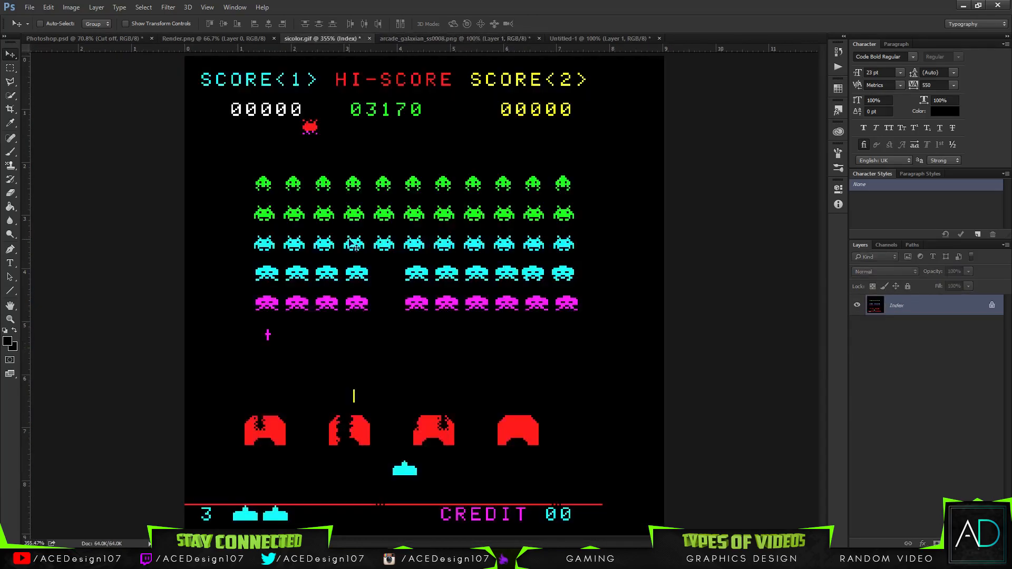
{"action": "left_click_drag", "start_coordinate": [353, 240], "coordinate": [568, 291]}
{"action": "left_click", "coordinate": [482, 41]}
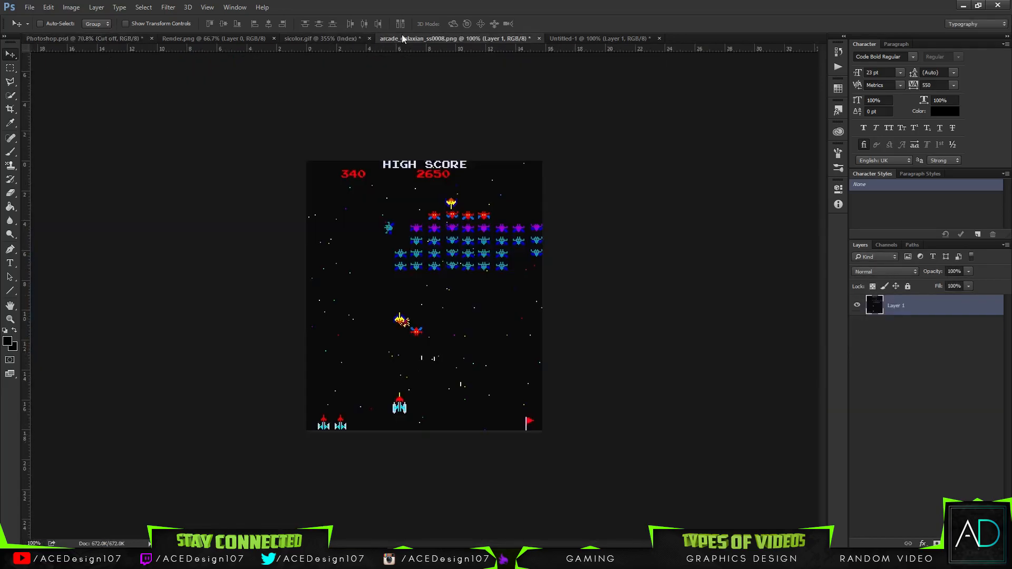
Convert sicolor.gif to RGB Color mode and copy its artwork into Photoshop.psd
{"action": "left_click", "coordinate": [337, 37]}
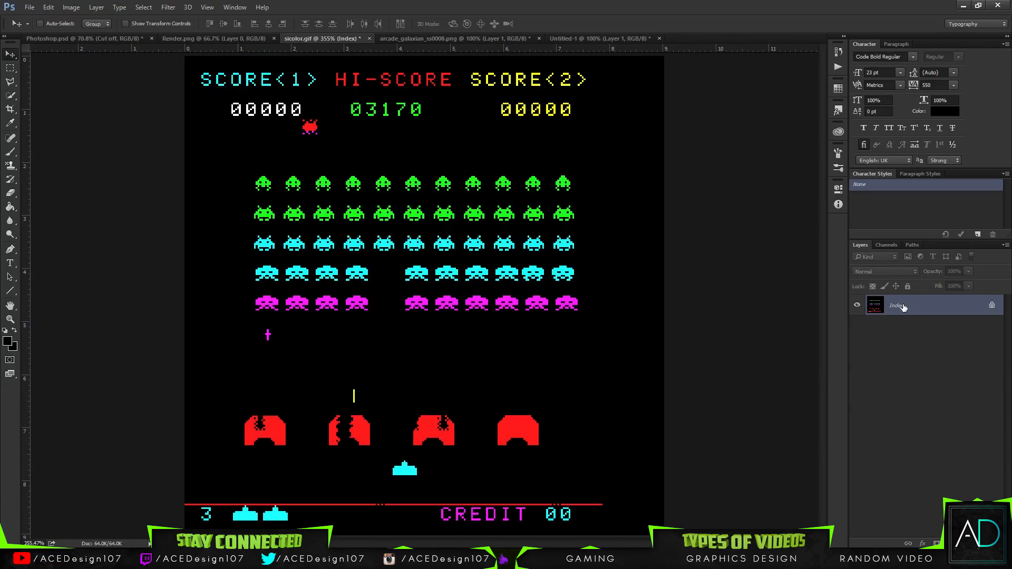
{"action": "left_click", "coordinate": [71, 6]}
{"action": "mouse_move", "coordinate": [87, 18]}
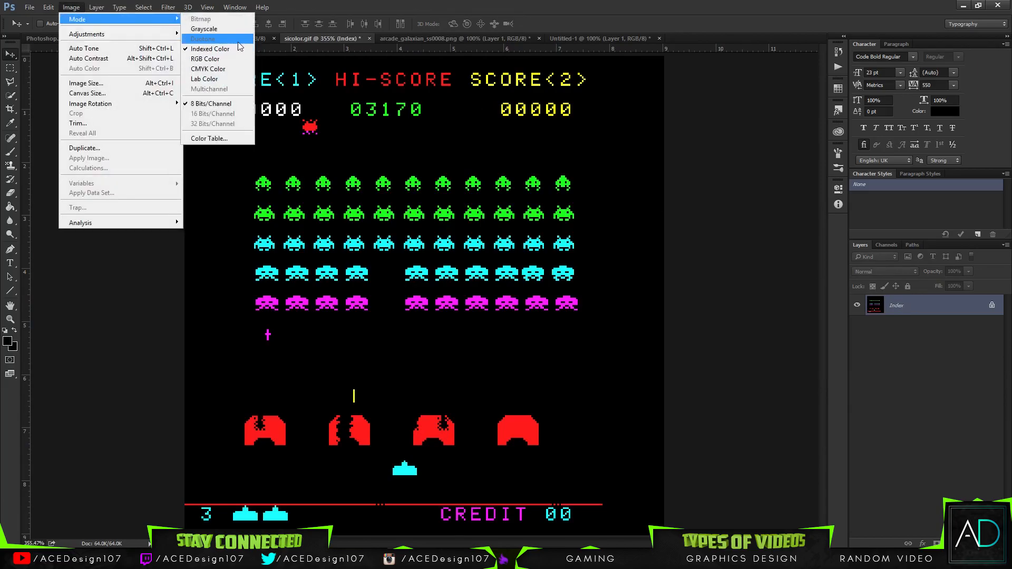
{"action": "left_click", "coordinate": [208, 58]}
{"action": "left_click_drag", "start_coordinate": [62, 40], "coordinate": [388, 295]}
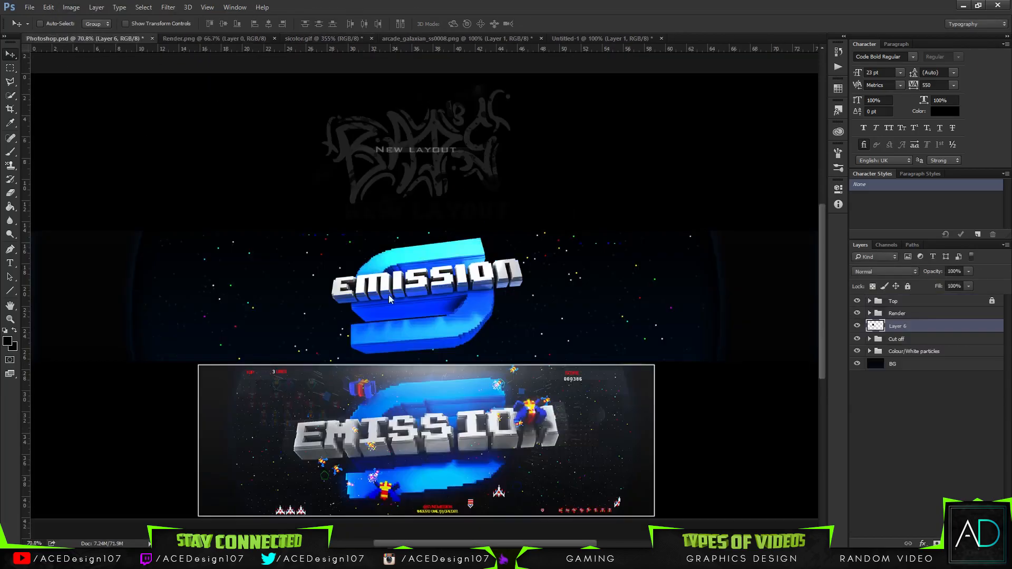
Move the Space Invaders screen beside the logo on the banner's left half and scale it up past the banner's height
{"action": "left_click_drag", "start_coordinate": [457, 313], "coordinate": [368, 341]}
{"action": "key", "text": "ctrl+t"}
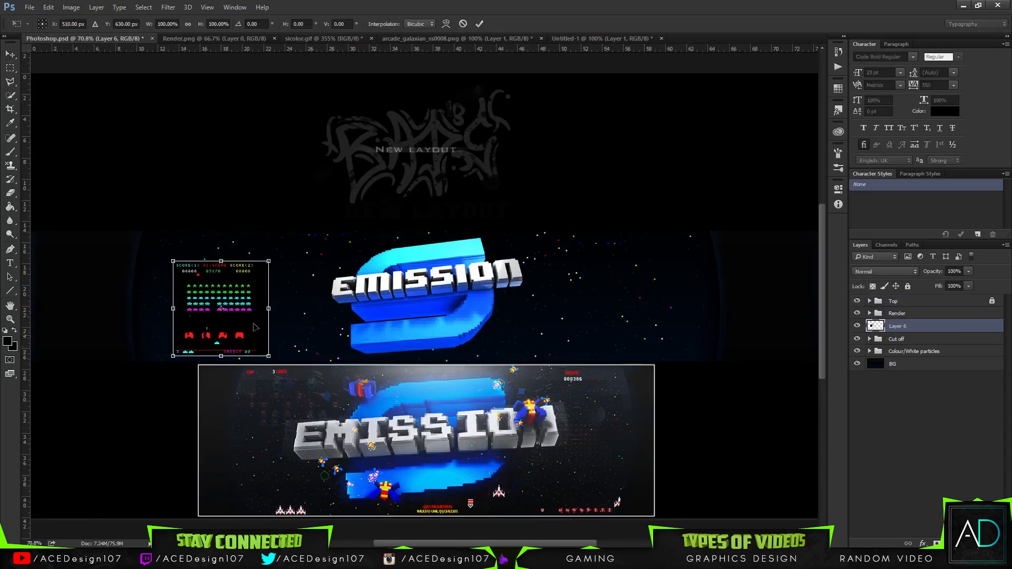
{"action": "left_click_drag", "start_coordinate": [269, 262], "coordinate": [334, 195]}
{"action": "left_click_drag", "start_coordinate": [303, 263], "coordinate": [345, 262]}
{"action": "left_click_drag", "start_coordinate": [373, 420], "coordinate": [298, 343]}
{"action": "key", "text": "Return"}
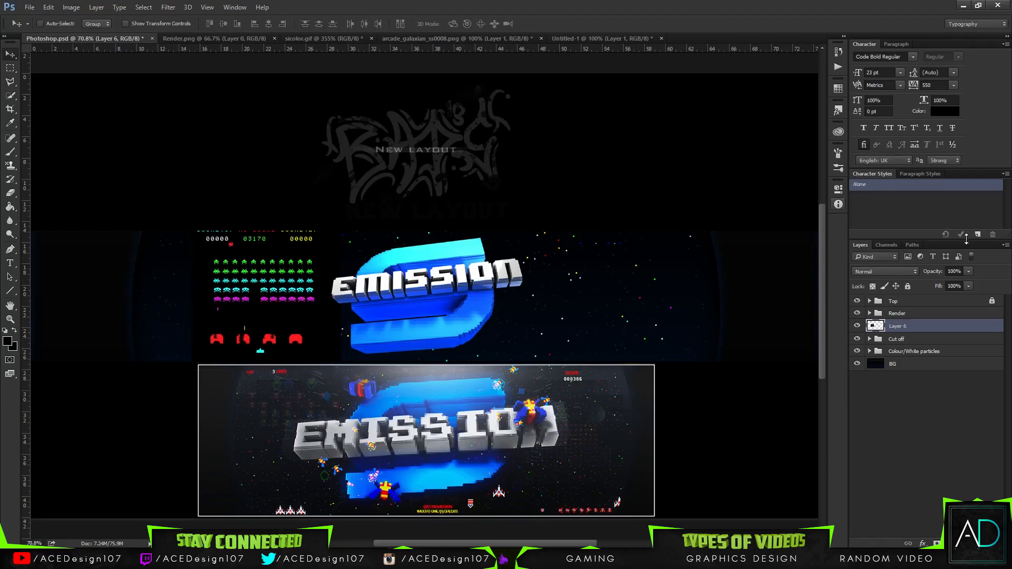
Blend the Space Invaders layer with Screen mode and shift it down until its score row sits inside the banner
{"action": "left_click", "coordinate": [885, 272]}
{"action": "left_click", "coordinate": [869, 340]}
{"action": "left_click_drag", "start_coordinate": [397, 171], "coordinate": [373, 191]}
{"action": "key", "text": "ctrl+z"}
{"action": "key", "text": "m"}
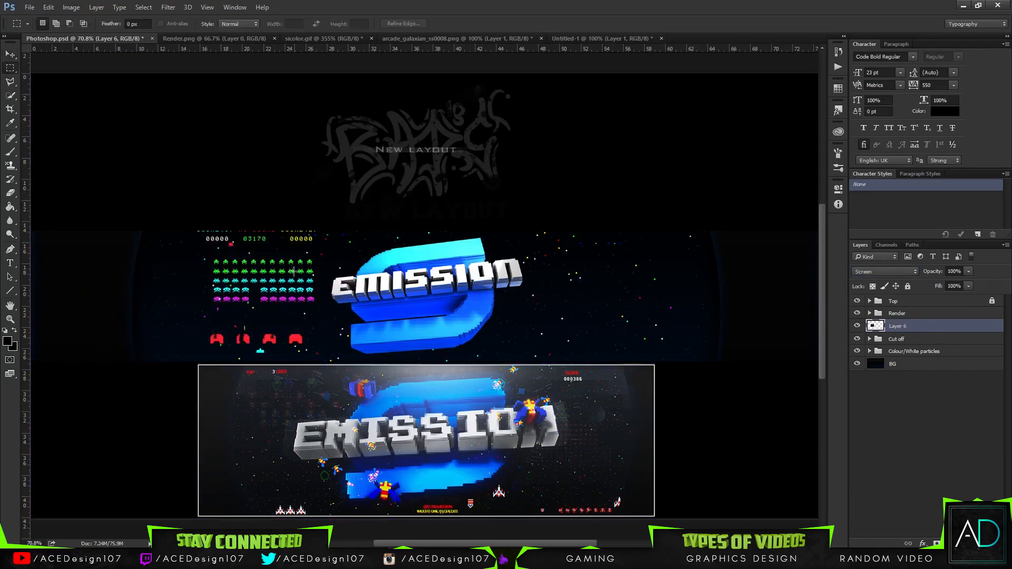
{"action": "key", "text": "v"}
{"action": "left_click_drag", "start_coordinate": [291, 275], "coordinate": [291, 285]}
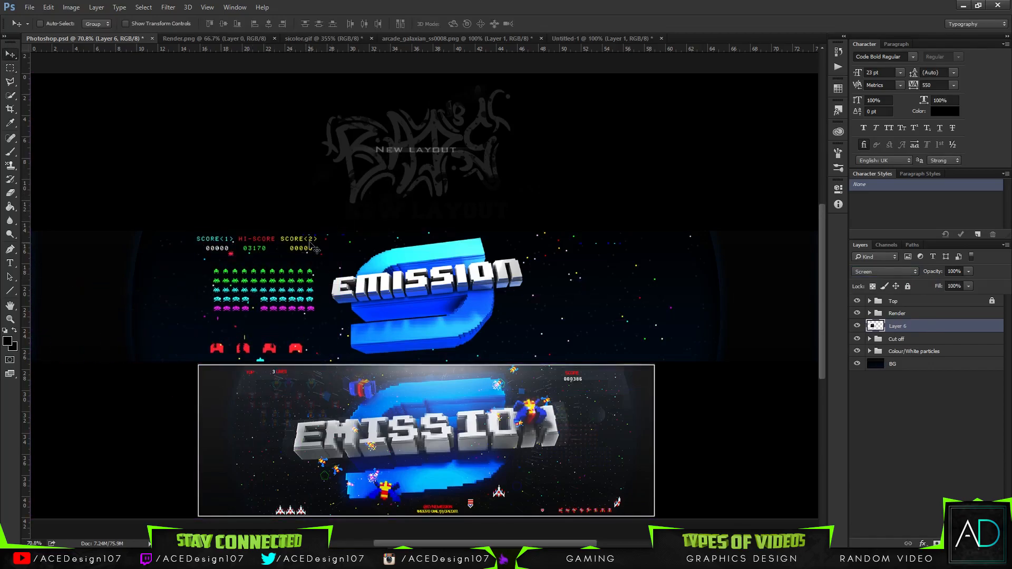
Cut the score row out of the Space Invaders layer onto its own layer and move it right of the logo
{"action": "key", "text": "m"}
{"action": "left_click_drag", "start_coordinate": [346, 224], "coordinate": [192, 255]}
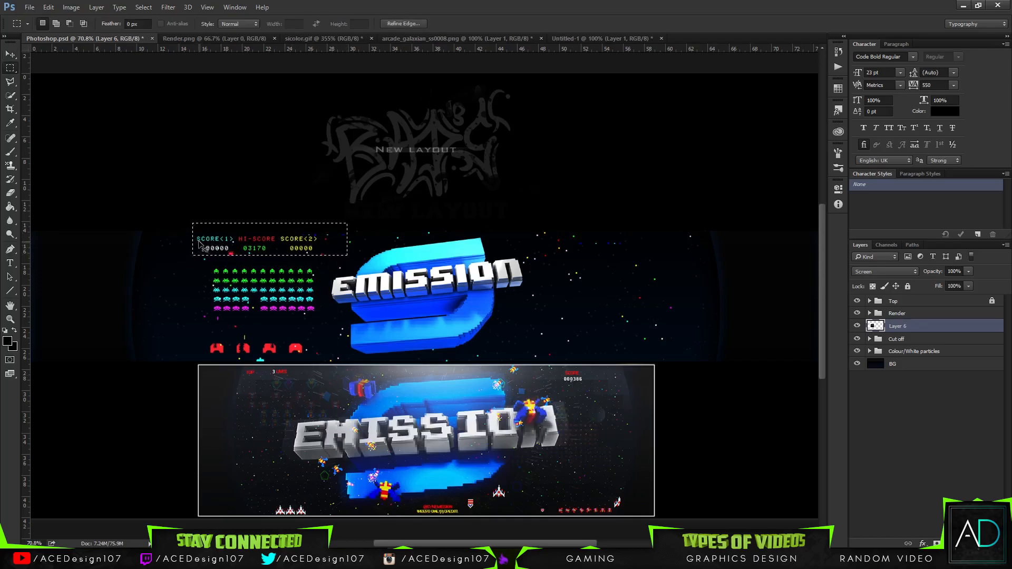
{"action": "key", "text": "ctrl+x"}
{"action": "key", "text": "ctrl+v"}
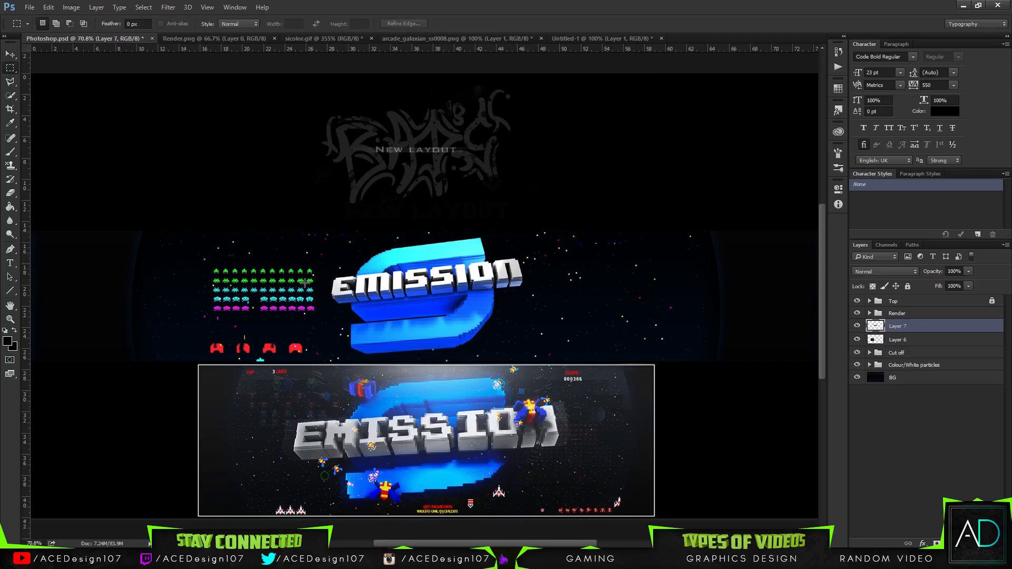
{"action": "key", "text": "v"}
{"action": "left_click_drag", "start_coordinate": [301, 298], "coordinate": [495, 313]}
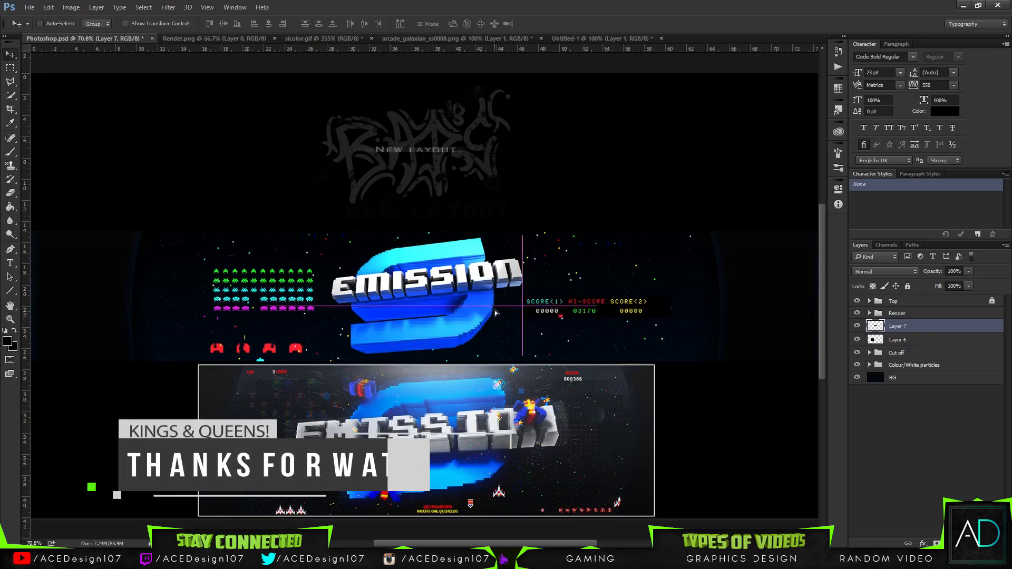
Set the score row layer to Screen blending, move it to the banner's upper right area and scale it down
{"action": "left_click", "coordinate": [885, 272]}
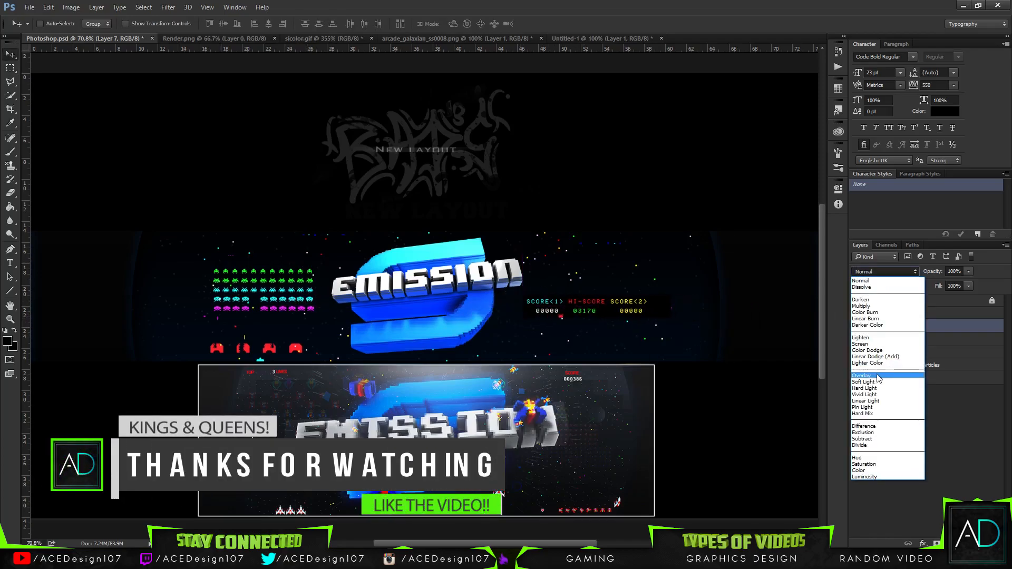
{"action": "left_click", "coordinate": [868, 344]}
{"action": "left_click_drag", "start_coordinate": [630, 330], "coordinate": [625, 232]}
{"action": "key", "text": "ctrl+t"}
{"action": "key", "text": "Return"}
Delete the two player scores around HI-SCORE and move the remaining HI-SCORE text further toward the banner's right end
{"action": "key", "text": "m"}
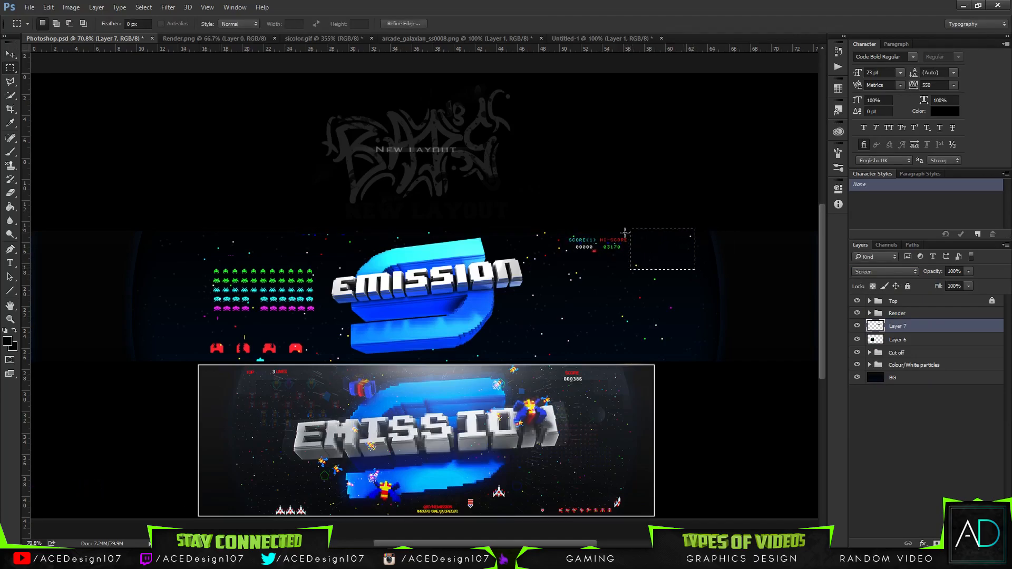
{"action": "left_click_drag", "start_coordinate": [541, 269], "coordinate": [600, 214]}
{"action": "key", "text": "Delete"}
{"action": "key", "text": "ctrl+d"}
{"action": "key", "text": "v"}
{"action": "left_click_drag", "start_coordinate": [618, 255], "coordinate": [648, 254]}
Raise the Space Invaders layer, cut its bottom lives and CREDIT row onto a new layer, and place that at the banner's lower right
{"action": "left_click", "coordinate": [935, 346]}
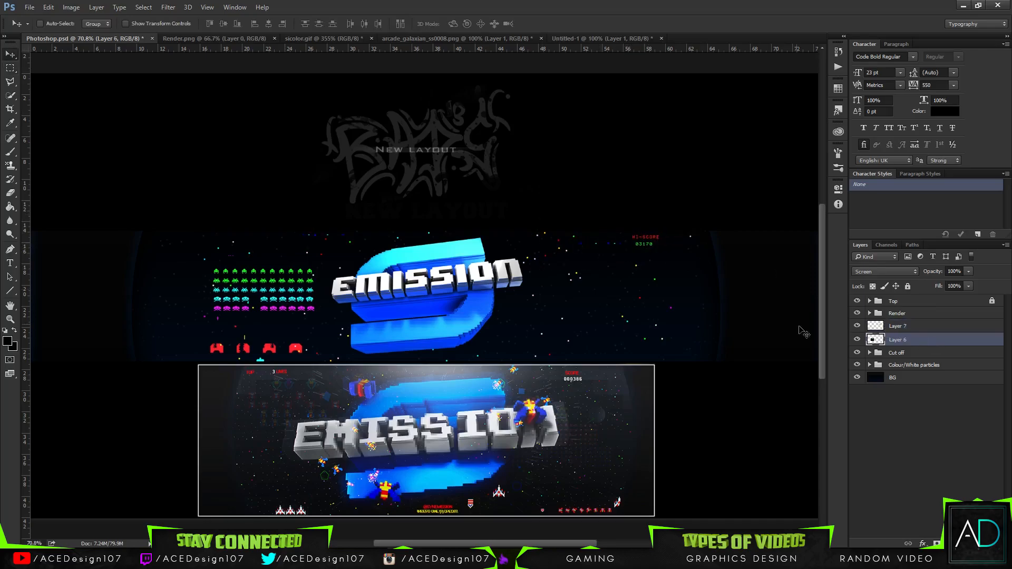
{"action": "left_click_drag", "start_coordinate": [298, 340], "coordinate": [303, 316]}
{"action": "key", "text": "m"}
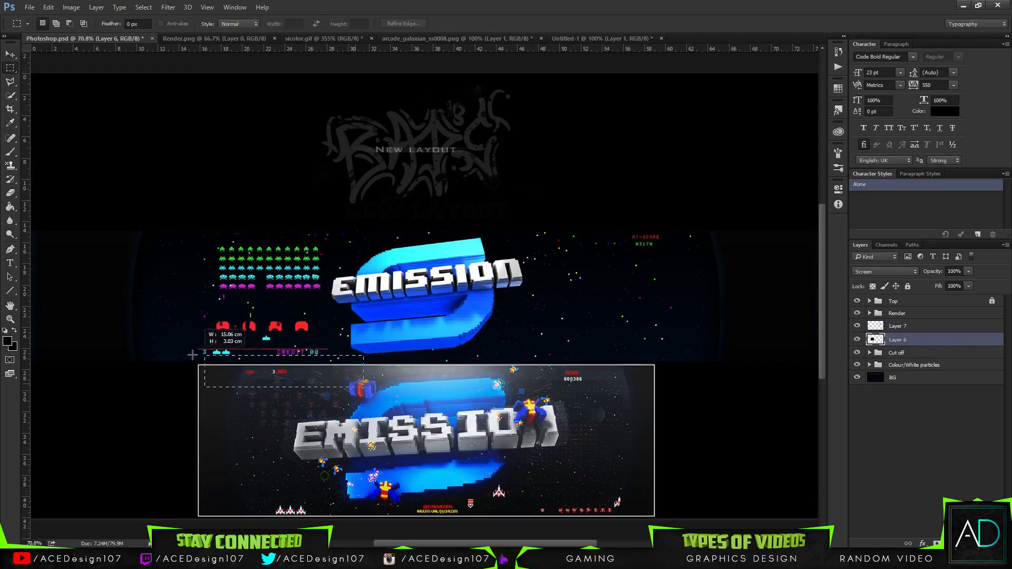
{"action": "left_click_drag", "start_coordinate": [172, 346], "coordinate": [364, 387]}
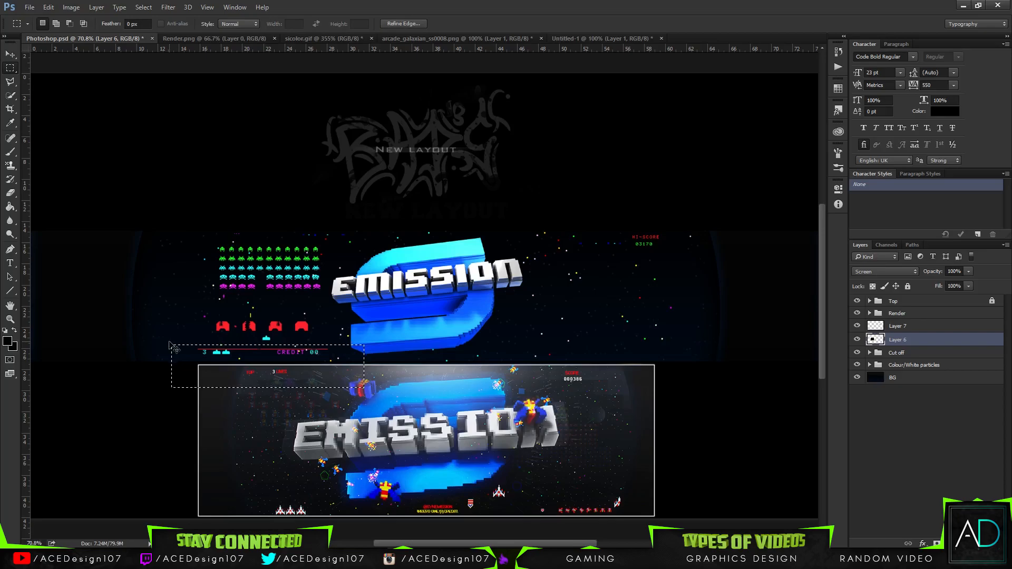
{"action": "key", "text": "ctrl+x"}
{"action": "key", "text": "ctrl+v"}
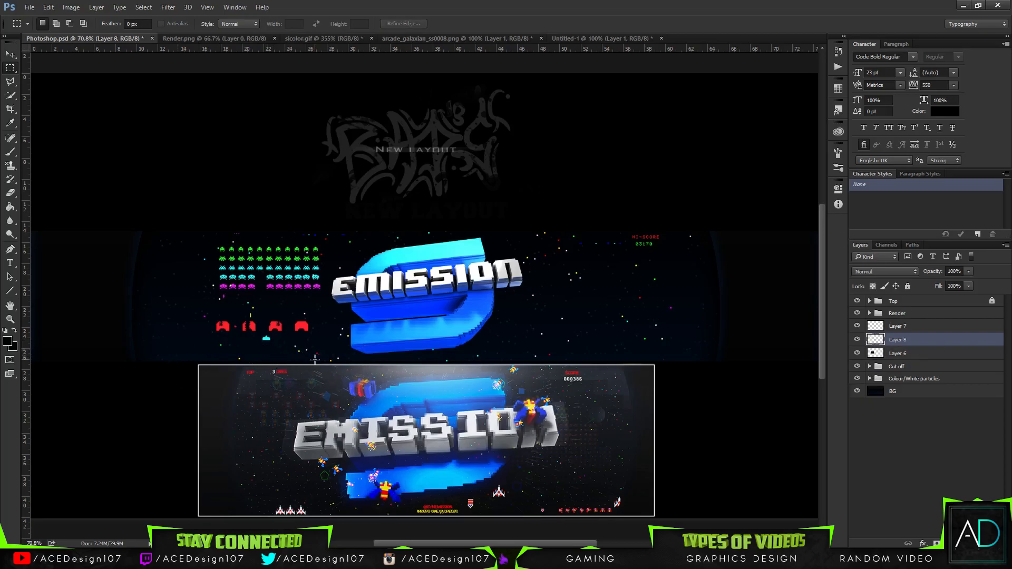
{"action": "key", "text": "v"}
{"action": "left_click_drag", "start_coordinate": [363, 388], "coordinate": [489, 434]}
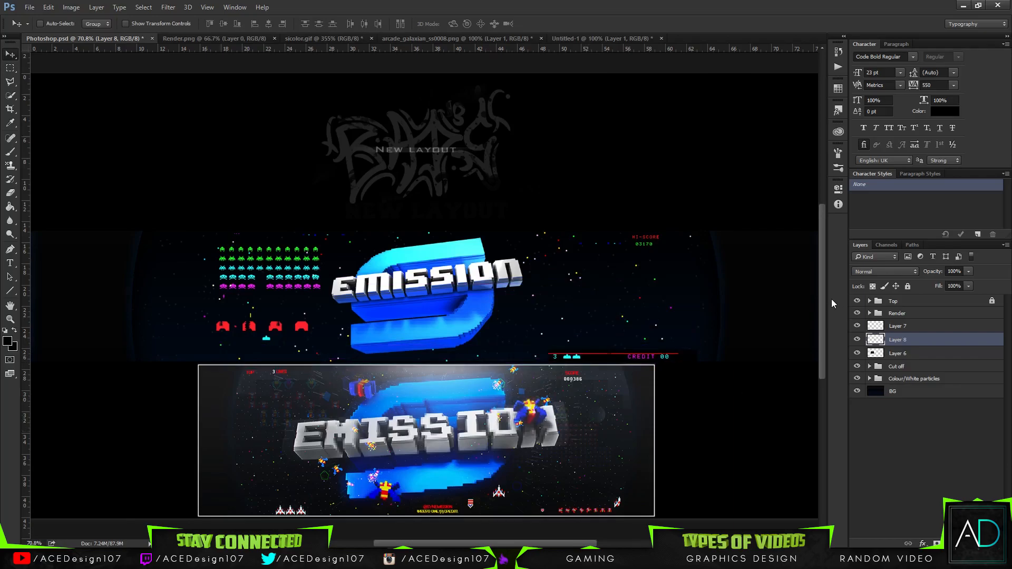
Set the CREDIT row layer to Screen blending and shift it slightly right along the banner's lower edge
{"action": "key", "text": "ctrl"}
{"action": "left_click", "coordinate": [881, 272]}
{"action": "left_click", "coordinate": [868, 345]}
{"action": "left_click_drag", "start_coordinate": [668, 371], "coordinate": [692, 370]}
Reduce the invader layer's fill to 9% and nudge the artwork slightly
{"action": "left_click", "coordinate": [922, 353]}
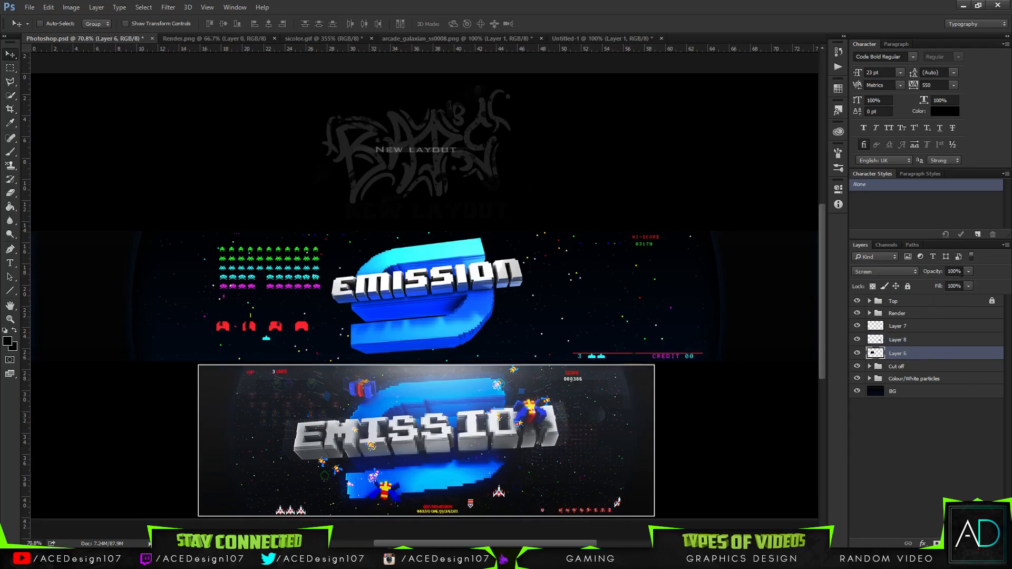
{"action": "left_click_drag", "start_coordinate": [937, 295], "coordinate": [927, 297]}
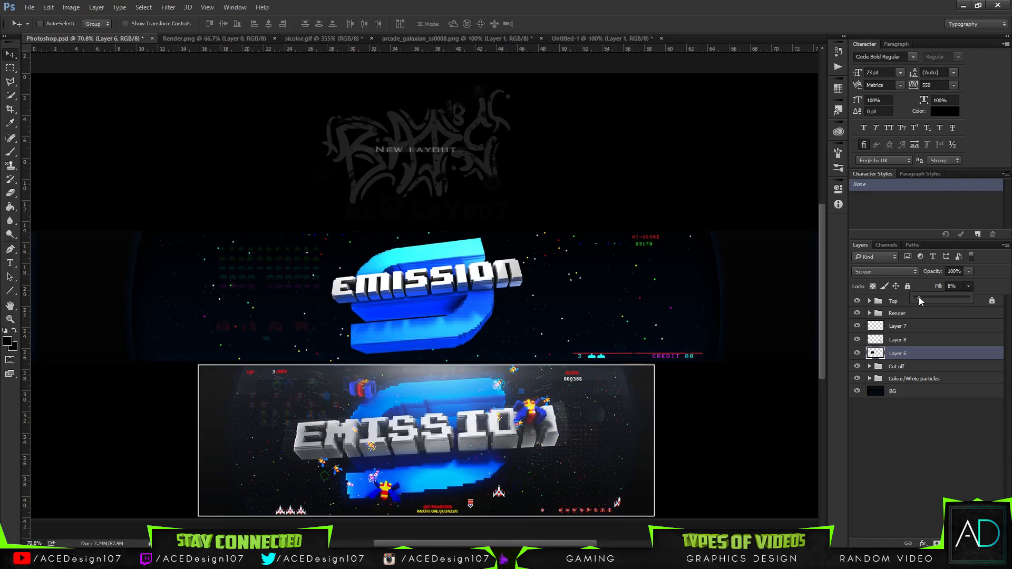
{"action": "left_click", "coordinate": [336, 266]}
{"action": "mouse_move", "coordinate": [292, 299]}
{"action": "left_mouse_down"}
{"action": "mouse_move", "coordinate": [280, 297]}
{"action": "mouse_move", "coordinate": [287, 319]}
{"action": "mouse_move", "coordinate": [300, 305]}
{"action": "mouse_move", "coordinate": [294, 294]}
{"action": "left_mouse_up"}
Erase small parts of the faded invader artwork with a 23 px eraser and shift the layer left
{"action": "key", "text": "e"}
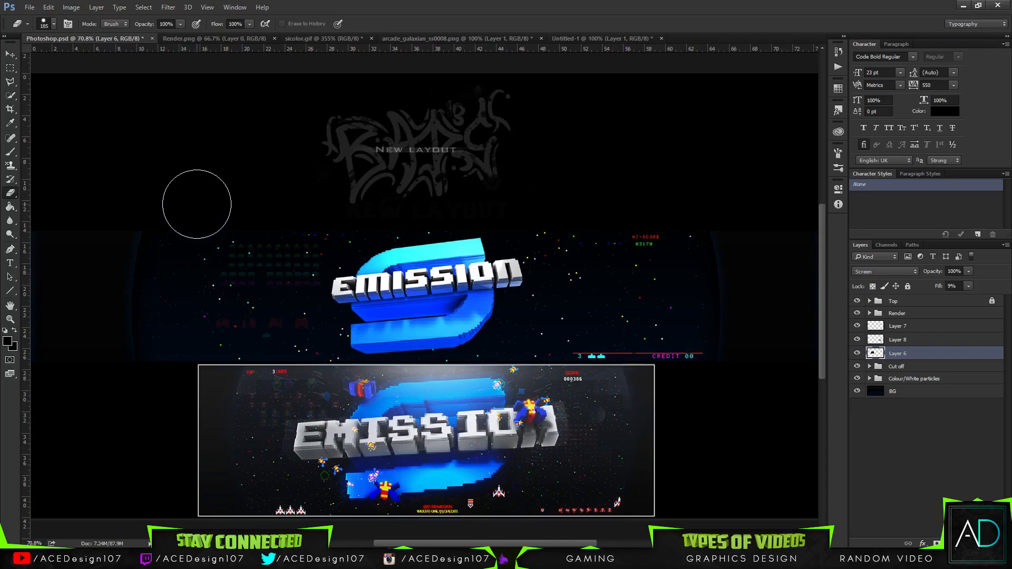
{"action": "left_click", "coordinate": [53, 25]}
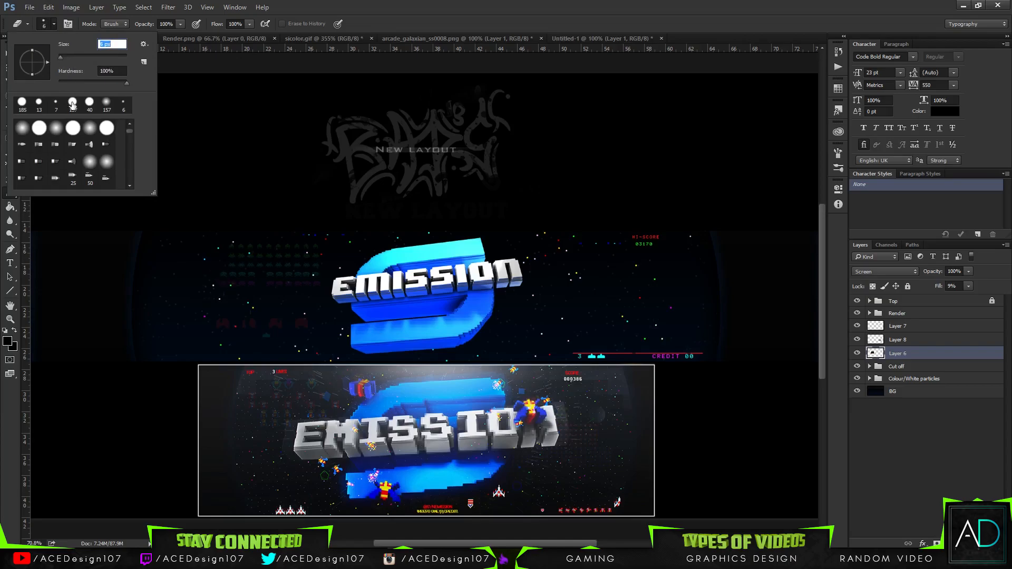
{"action": "left_click", "coordinate": [222, 263]}
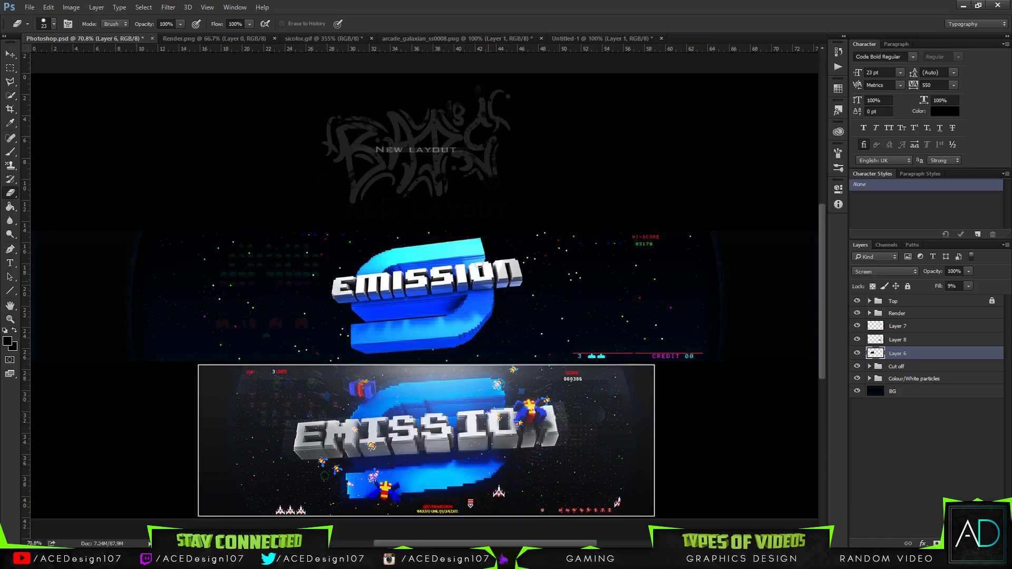
{"action": "key", "text": "v"}
{"action": "left_click_drag", "start_coordinate": [347, 301], "coordinate": [317, 301]}
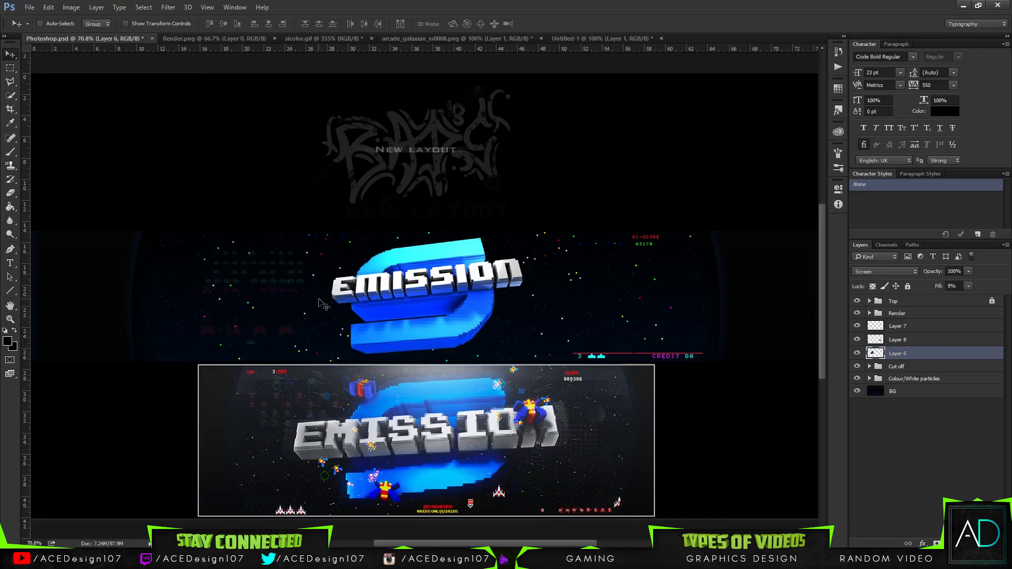
Cut the cyan player ship from the invader layer onto its own layer and place it at the banner's lower left
{"action": "key", "text": "m"}
{"action": "left_click_drag", "start_coordinate": [297, 353], "coordinate": [233, 340]}
{"action": "left_click_drag", "start_coordinate": [305, 357], "coordinate": [229, 337]}
{"action": "key", "text": "ctrl+x"}
{"action": "key", "text": "ctrl+v"}
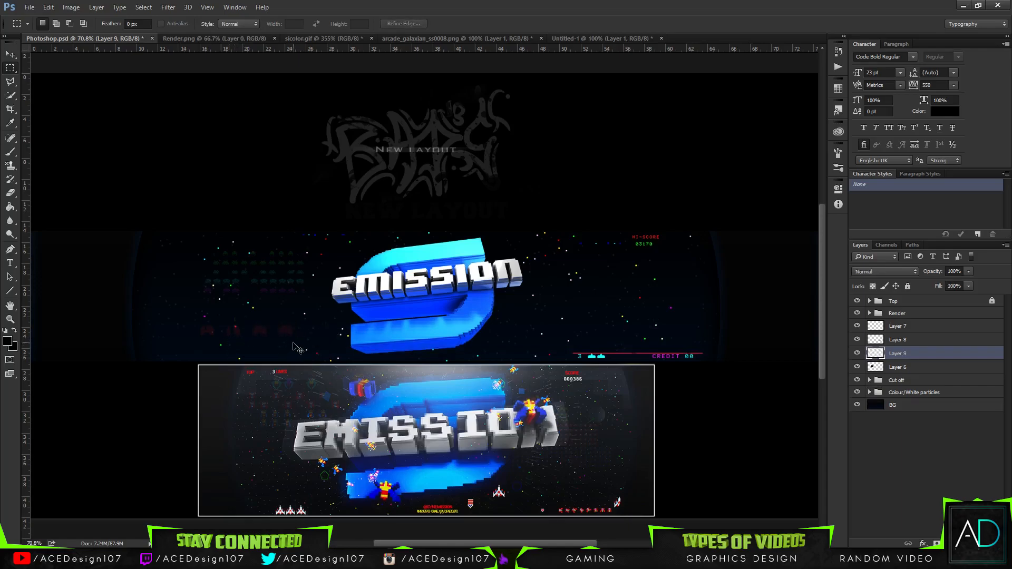
{"action": "key", "text": "ctrl+v"}
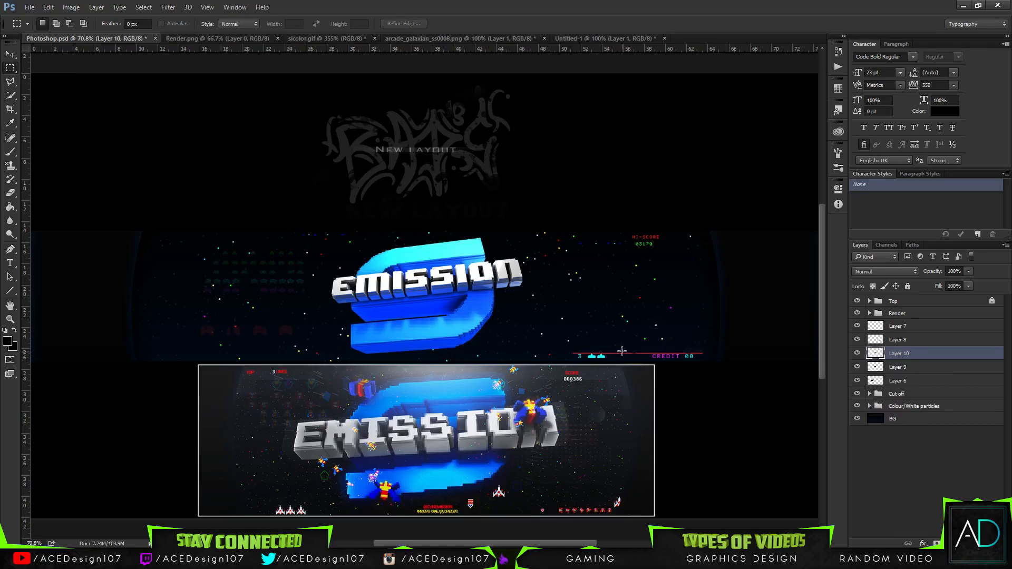
{"action": "key", "text": "ctrl+z"}
{"action": "key", "text": "v"}
{"action": "left_click_drag", "start_coordinate": [571, 344], "coordinate": [409, 406]}
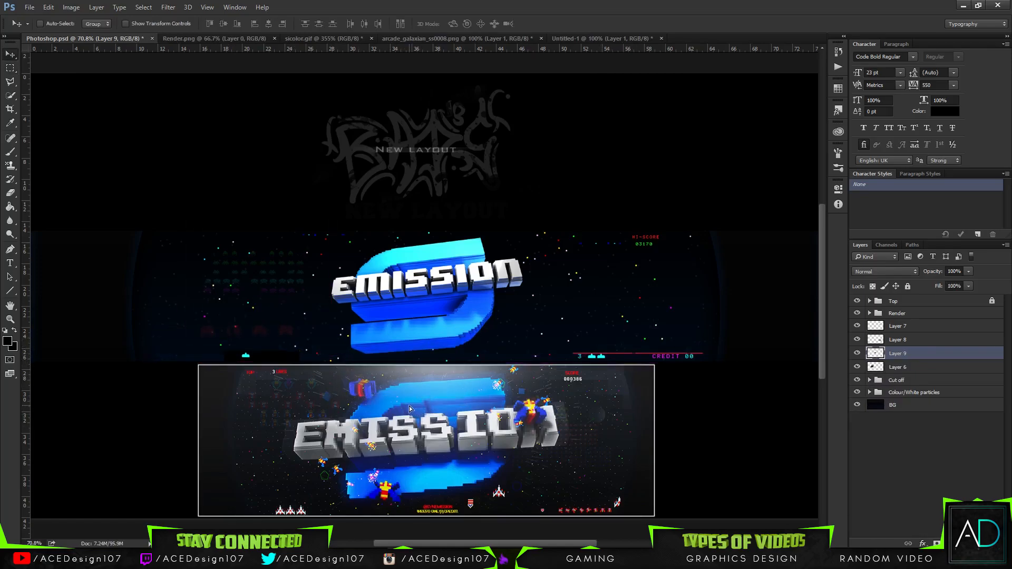
Set the player ship layer to Screen blending and enlarge the ship on the banner's lower edge
{"action": "left_click", "coordinate": [868, 272]}
{"action": "left_click", "coordinate": [866, 349]}
{"action": "key", "text": "ctrl+t"}
{"action": "left_click_drag", "start_coordinate": [271, 354], "coordinate": [317, 360]}
Scale the faded invader layer down slightly and reposition it above the player ship
{"action": "left_click", "coordinate": [926, 367]}
{"action": "key", "text": "ctrl+t"}
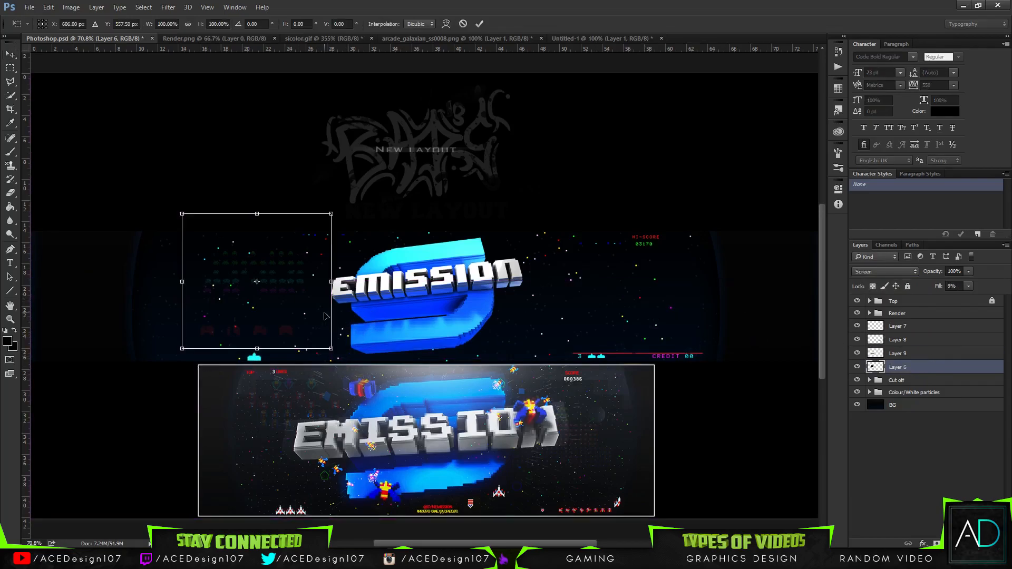
{"action": "left_click_drag", "start_coordinate": [331, 349], "coordinate": [318, 336]}
{"action": "left_click_drag", "start_coordinate": [296, 321], "coordinate": [298, 315]}
{"action": "key", "text": "Return"}
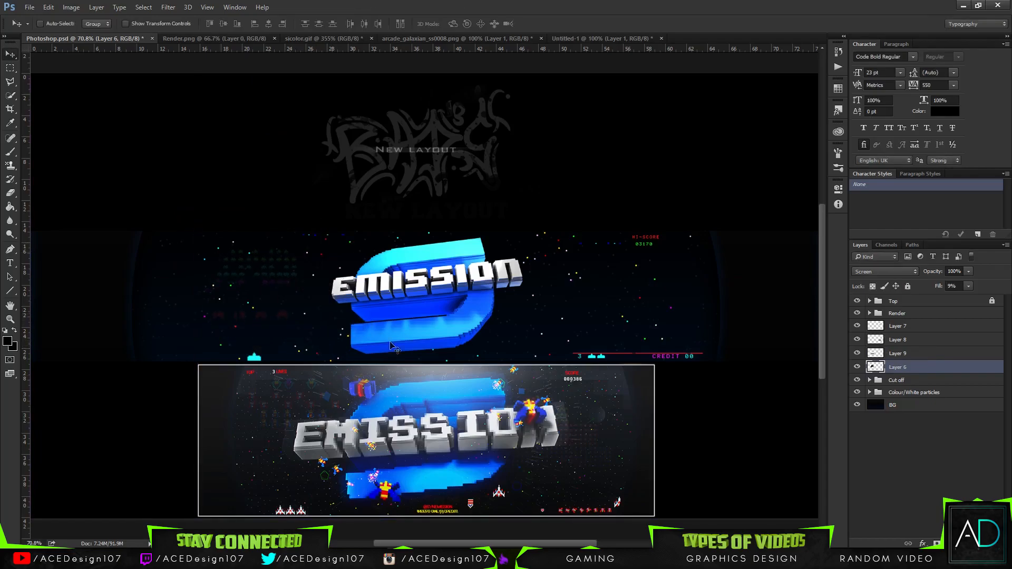
Scale the player ship down slightly and move it a little right beneath the faded shields
{"action": "left_click", "coordinate": [927, 353]}
{"action": "key", "text": "ctrl+t"}
{"action": "left_click_drag", "start_coordinate": [349, 347], "coordinate": [288, 357]}
{"action": "key", "text": "Return"}
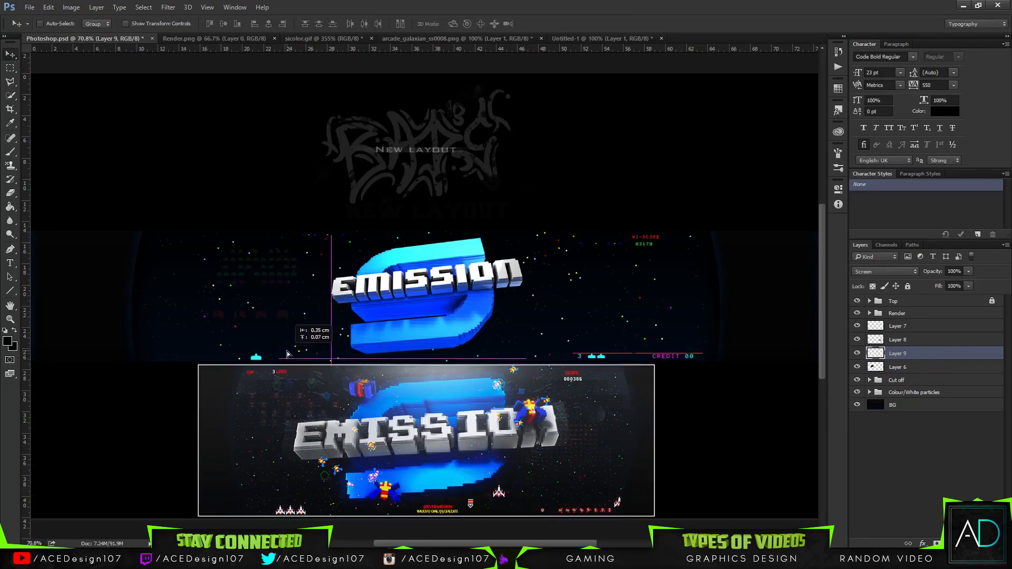
Review the open source images and the Assets folder for another arcade graphic to use on the banner
{"action": "left_click", "coordinate": [505, 39]}
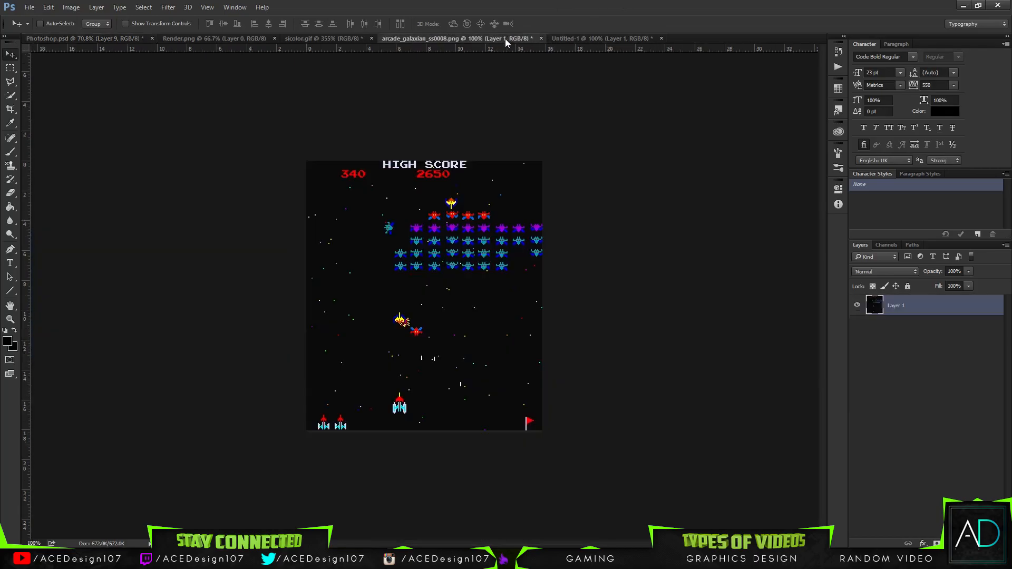
{"action": "left_click", "coordinate": [592, 37]}
{"action": "left_click", "coordinate": [449, 38]}
{"action": "left_click", "coordinate": [321, 39]}
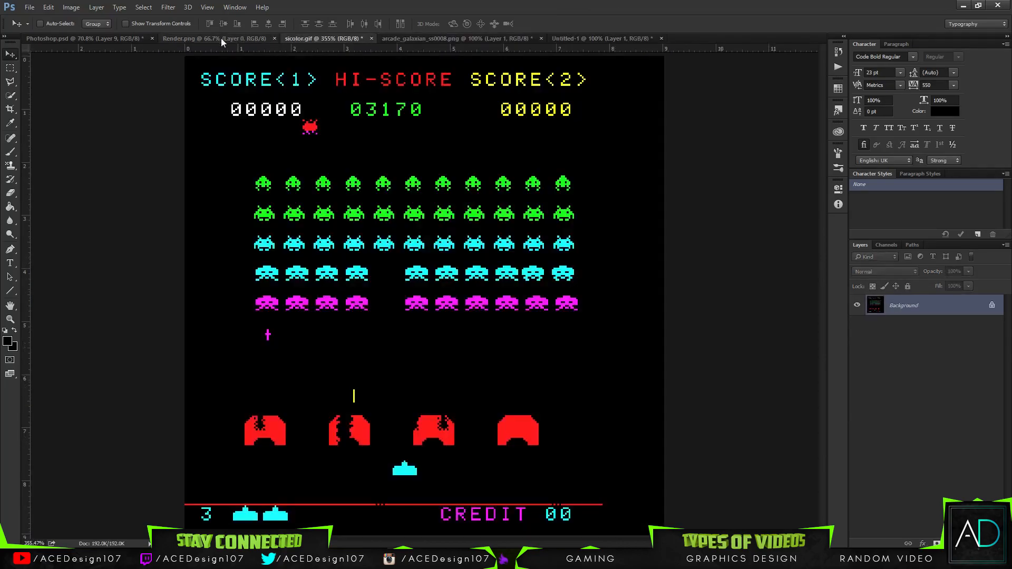
{"action": "left_click", "coordinate": [199, 39]}
{"action": "left_click", "coordinate": [301, 41]}
{"action": "left_click", "coordinate": [29, 7]}
{"action": "left_click", "coordinate": [35, 31]}
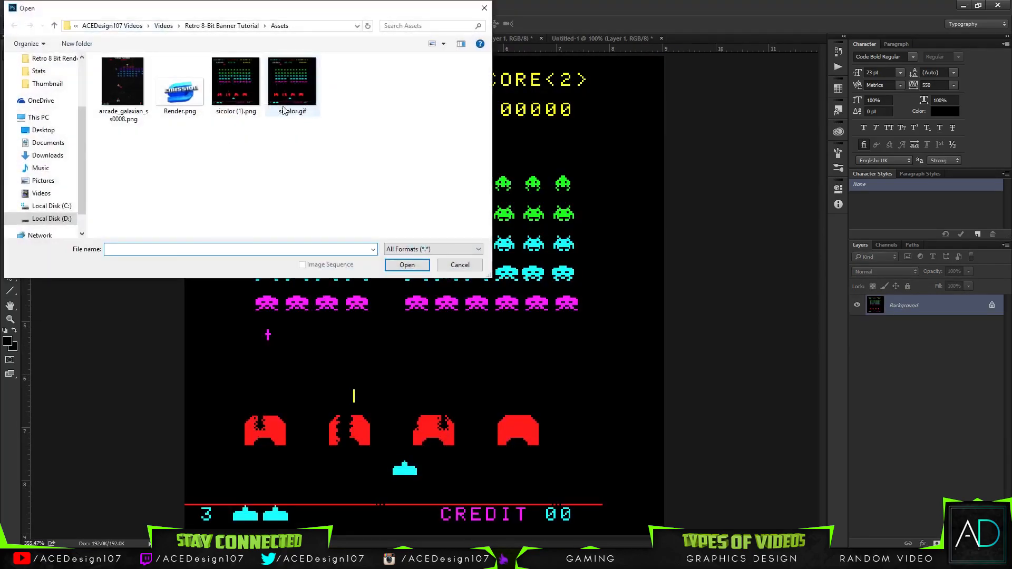
{"action": "left_click", "coordinate": [458, 267]}
Copy the Galaxian arcade screenshot into the banner document as a new layer and place it right of the logo
{"action": "left_click", "coordinate": [489, 36]}
{"action": "left_click_drag", "start_coordinate": [446, 265], "coordinate": [300, 261]}
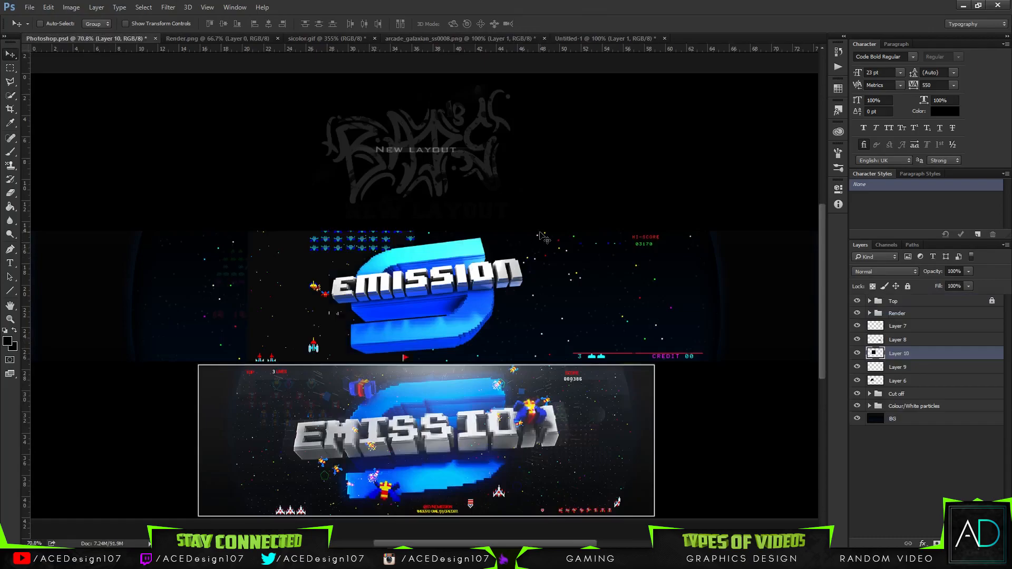
{"action": "left_click_drag", "start_coordinate": [506, 250], "coordinate": [694, 311]}
{"action": "left_click_drag", "start_coordinate": [405, 276], "coordinate": [470, 269]}
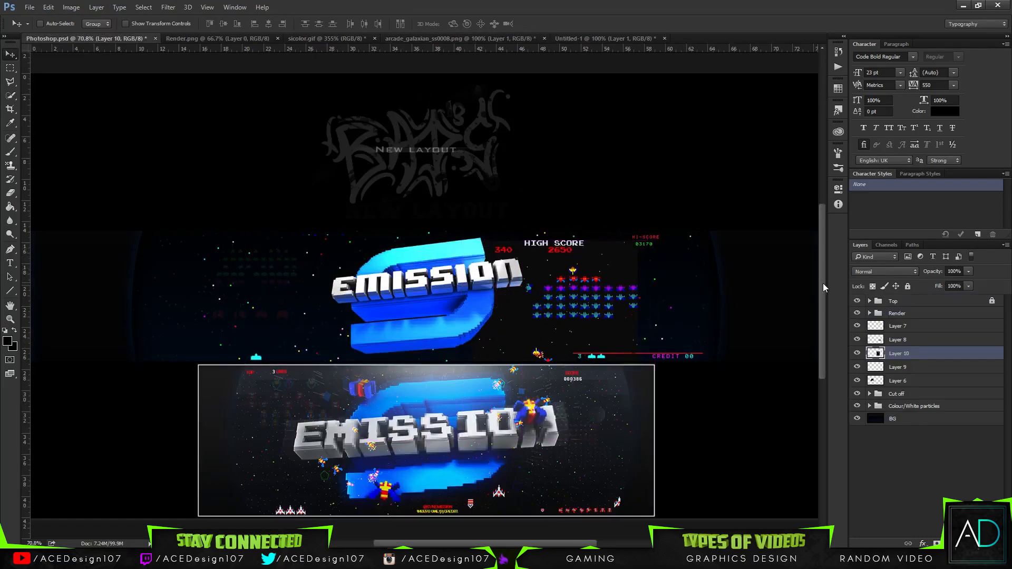
{"action": "key", "text": "ctrl+j"}
{"action": "key", "text": "ctrl+j"}
{"action": "key", "text": "ctrl+j"}
{"action": "key", "text": "ctrl+j"}
{"action": "key", "text": "ctrl+j"}
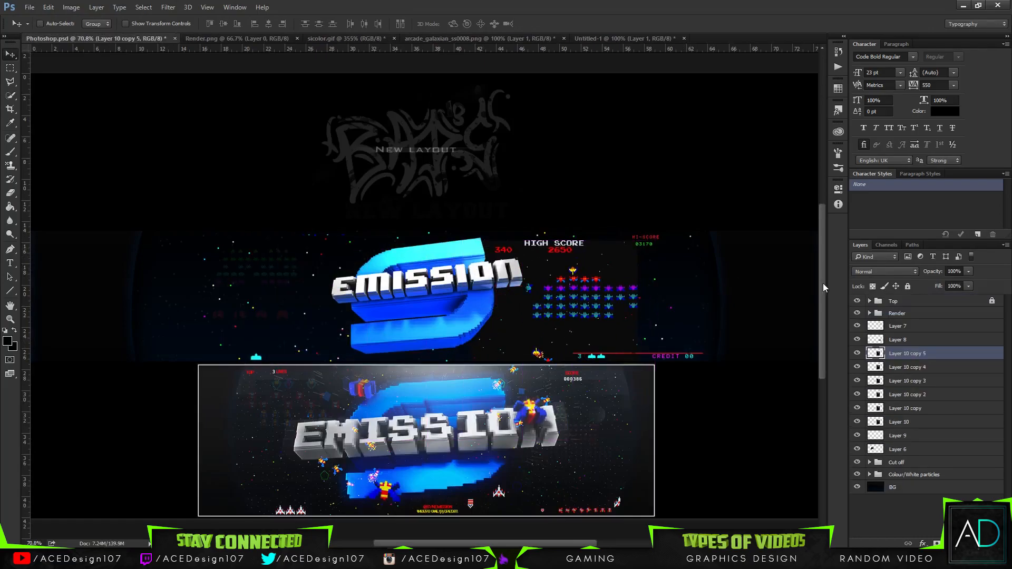
{"action": "key", "text": "ctrl+alt+z"}
{"action": "key", "text": "ctrl+alt+z"}
{"action": "key", "text": "ctrl+alt+z"}
{"action": "key", "text": "ctrl+alt+z"}
{"action": "key", "text": "ctrl+alt+z"}
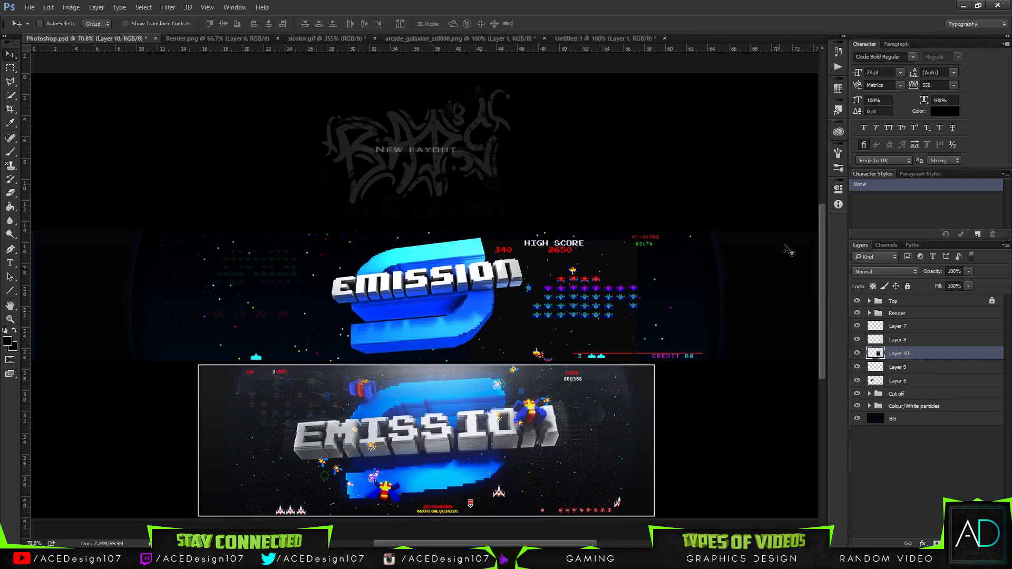
Set the Galaxian screenshot layer to Linear Dodge (Add) blending and duplicate it with the same blend mode
{"action": "left_click", "coordinate": [875, 270]}
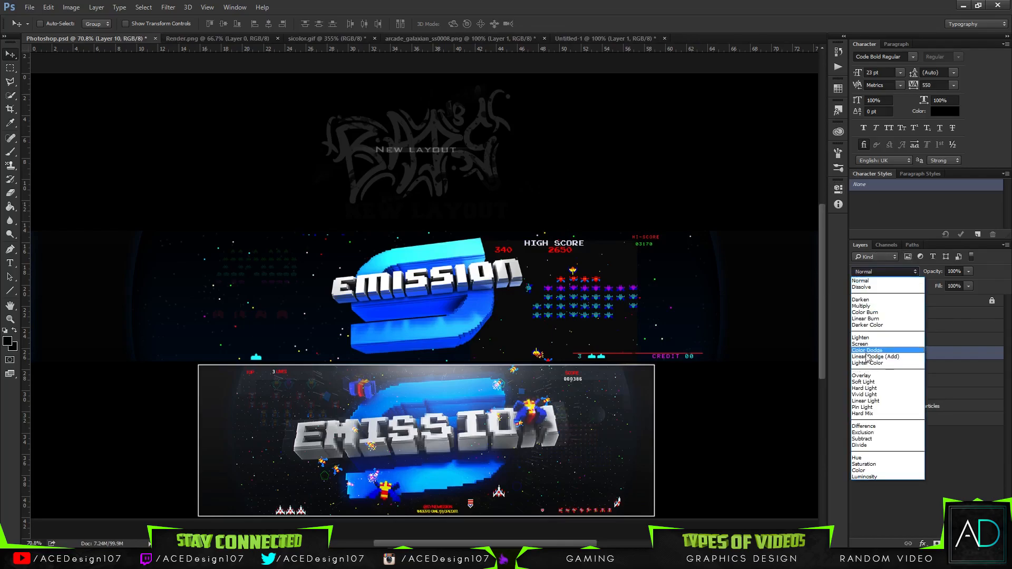
{"action": "left_click", "coordinate": [866, 357]}
{"action": "key", "text": "ctrl+j"}
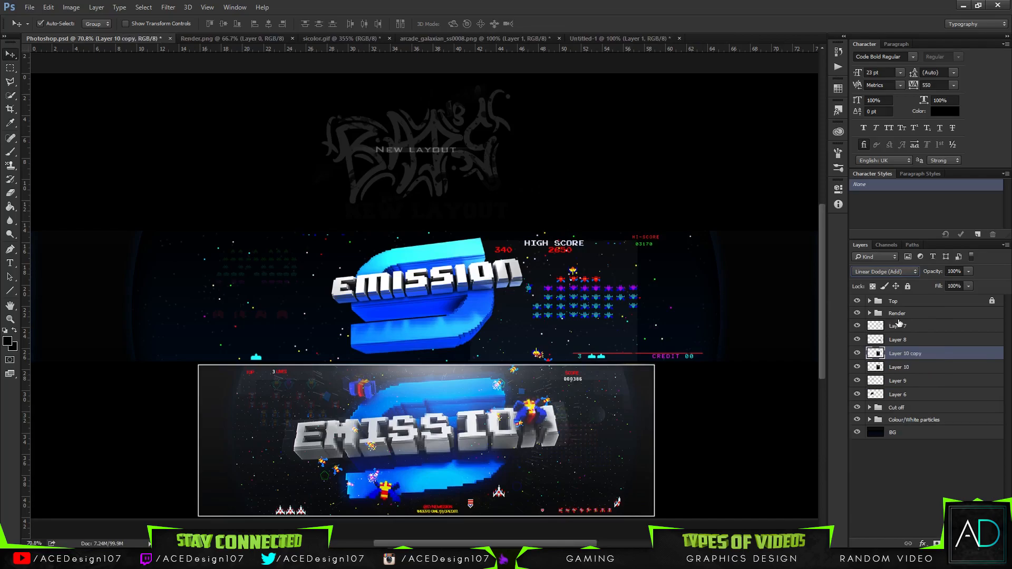
{"action": "left_click", "coordinate": [890, 271]}
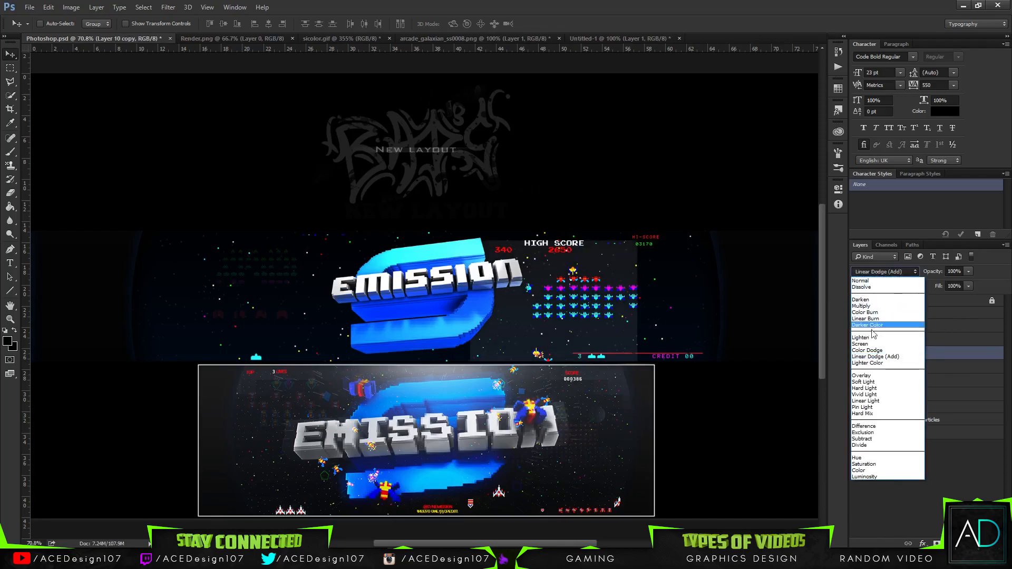
{"action": "left_click", "coordinate": [873, 357]}
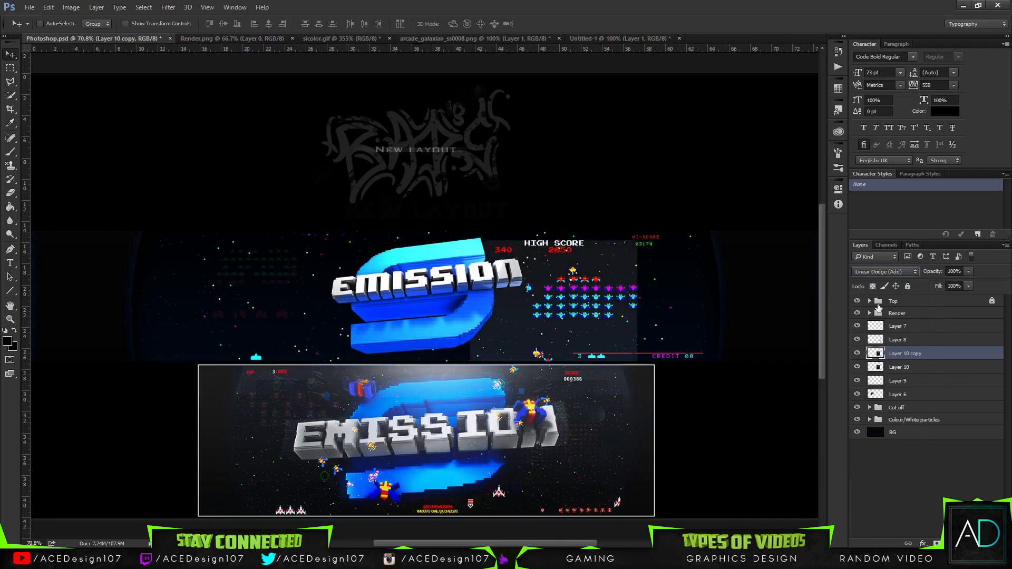
Try Dissolve and Normal blending on the duplicated Galaxian layer
{"action": "left_click", "coordinate": [885, 270]}
{"action": "left_click", "coordinate": [875, 287]}
{"action": "left_click", "coordinate": [885, 271]}
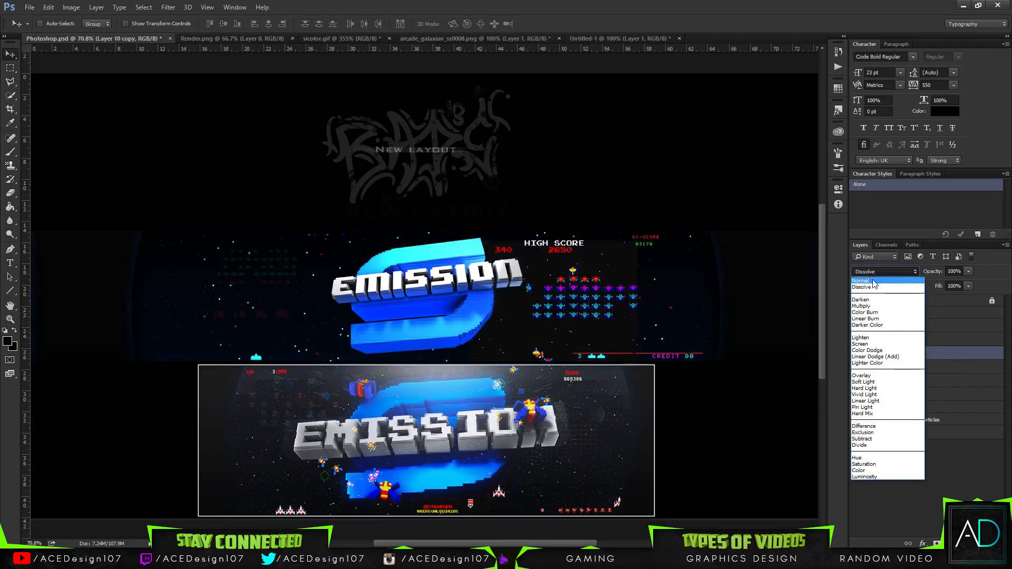
{"action": "left_click", "coordinate": [872, 280]}
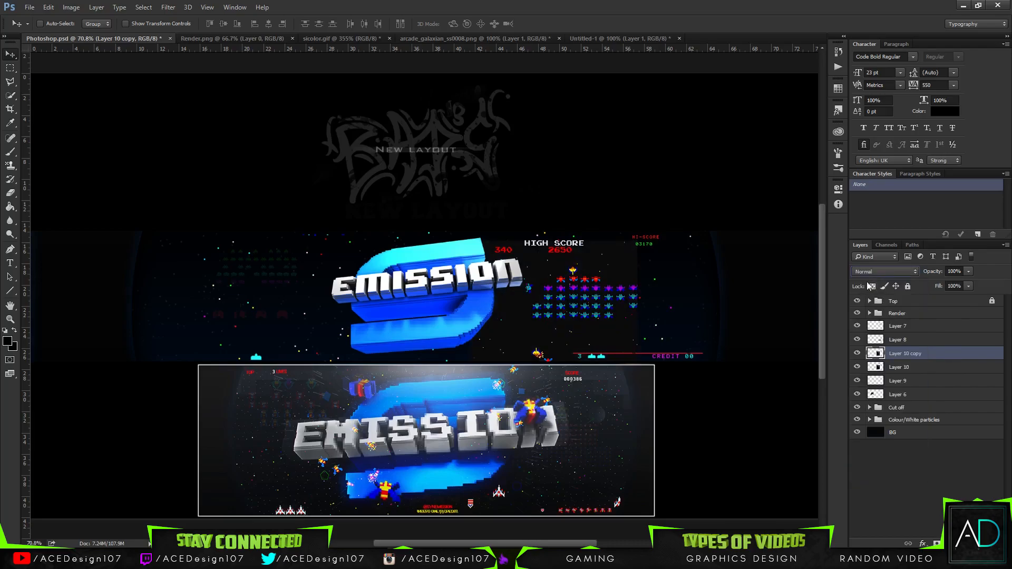
{"action": "left_click", "coordinate": [885, 271]}
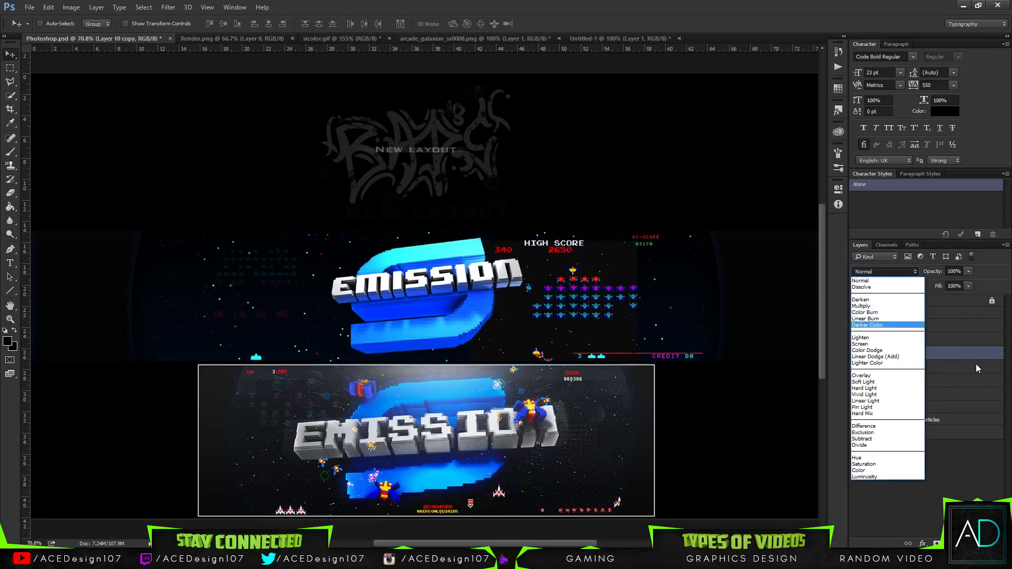
{"action": "left_click", "coordinate": [967, 353]}
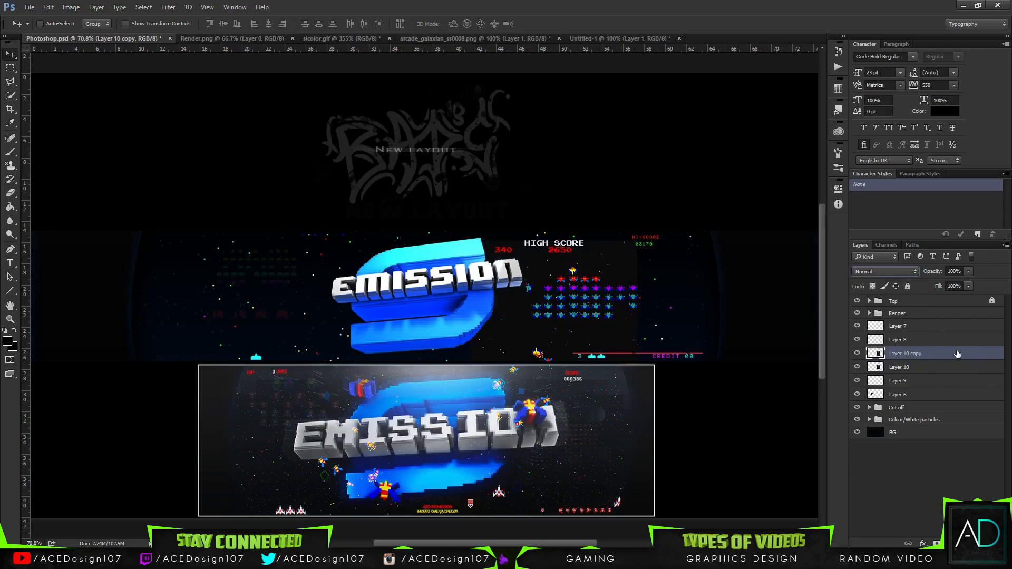
Delete the duplicated Galaxian layer, then nudge and delete the original one
{"action": "left_click", "coordinate": [931, 367]}
{"action": "left_click", "coordinate": [931, 357]}
{"action": "key", "text": "Delete"}
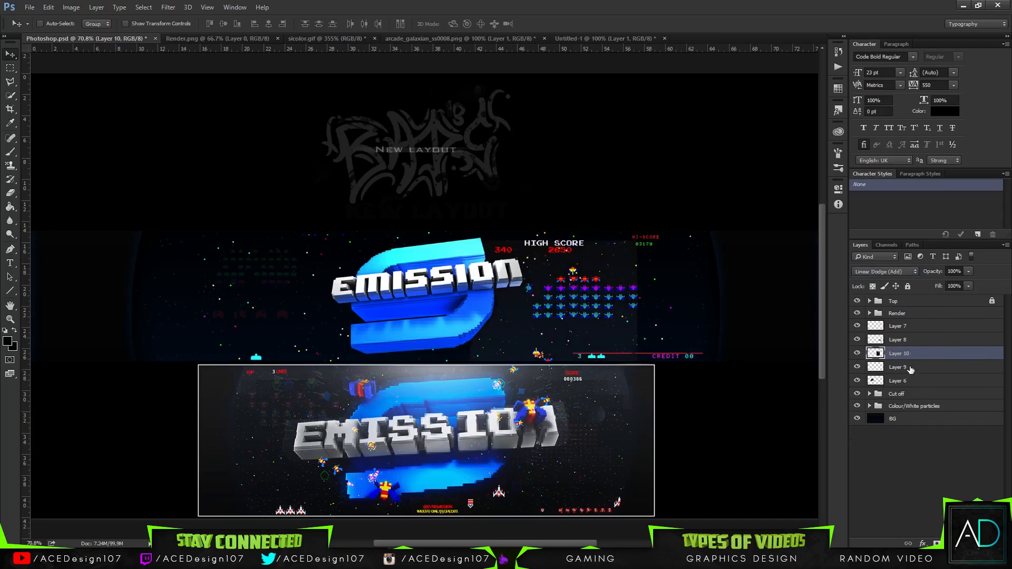
{"action": "left_click_drag", "start_coordinate": [631, 342], "coordinate": [614, 327]}
{"action": "key", "text": "Delete"}
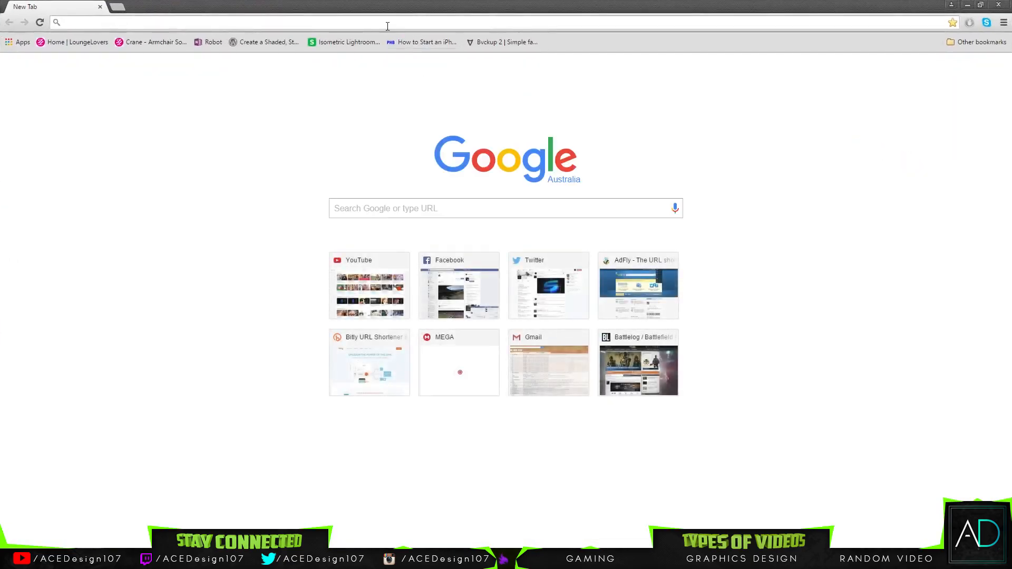
Switch to Chrome and search Google for "8 bit space game"
{"action": "type", "text": "8"}
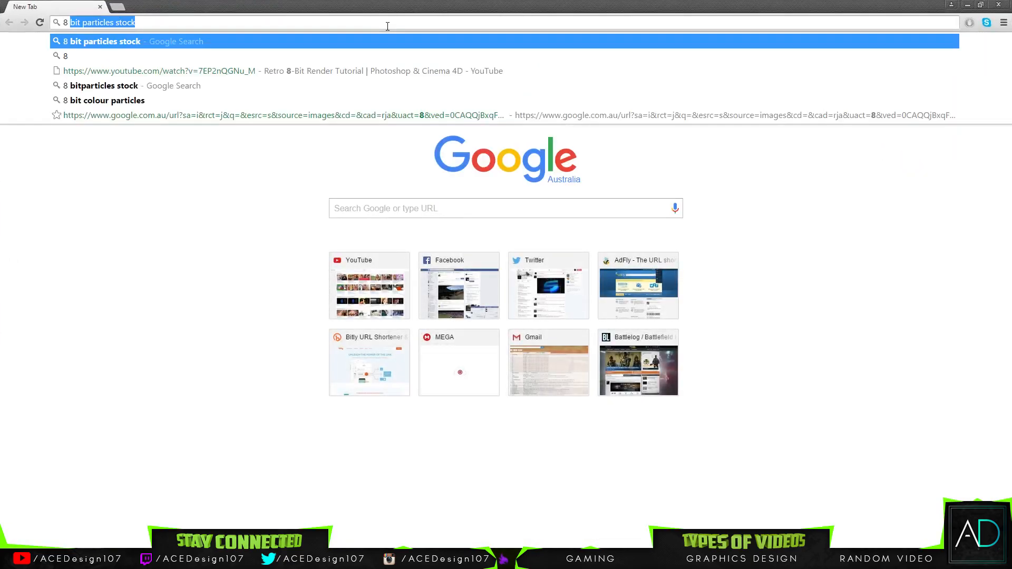
{"action": "type", "text": " bit gma"}
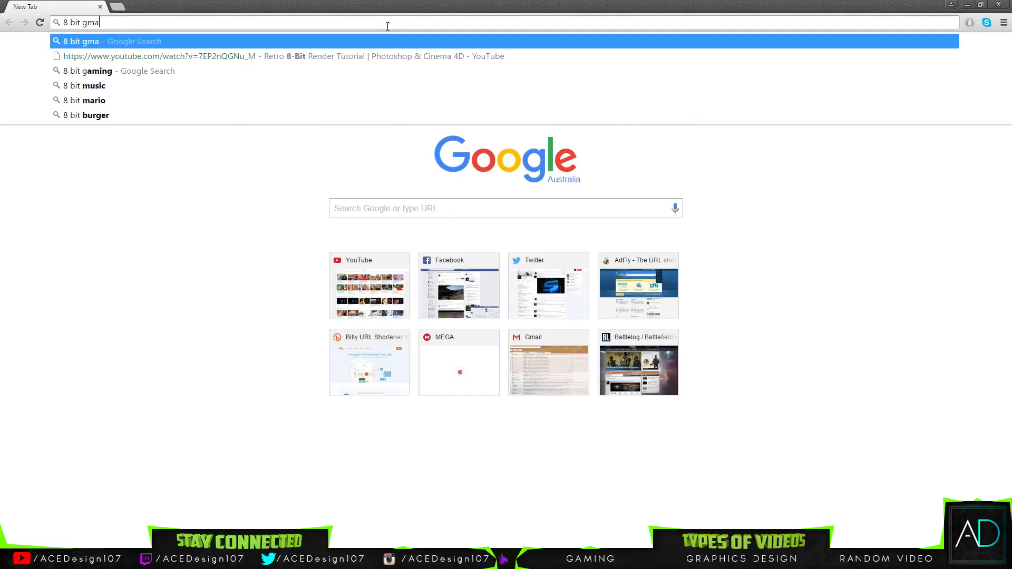
{"action": "key", "text": "BackSpace"}
{"action": "key", "text": "BackSpace"}
{"action": "key", "text": "BackSpace"}
{"action": "type", "text": "ga"}
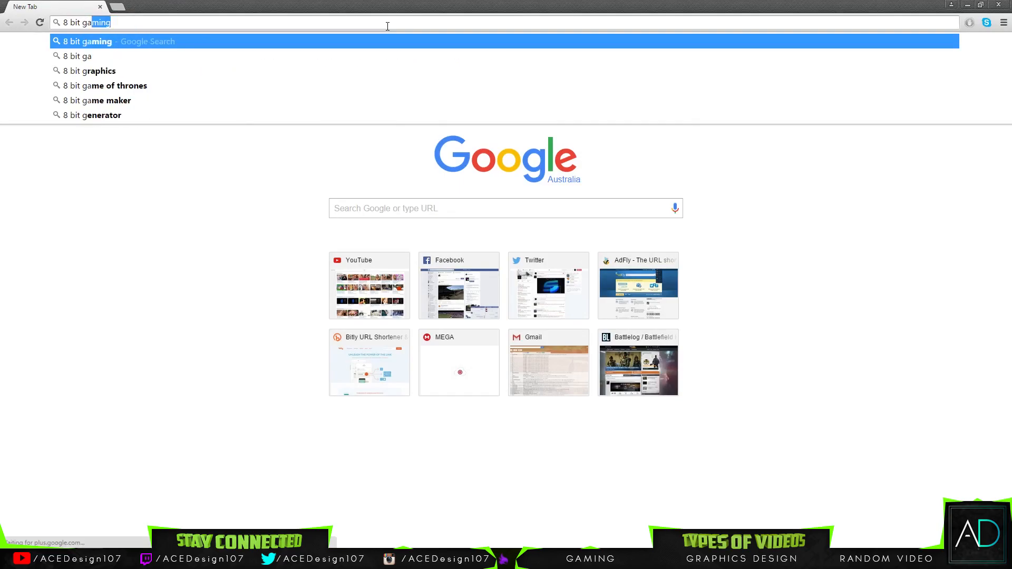
{"action": "type", "text": "me"}
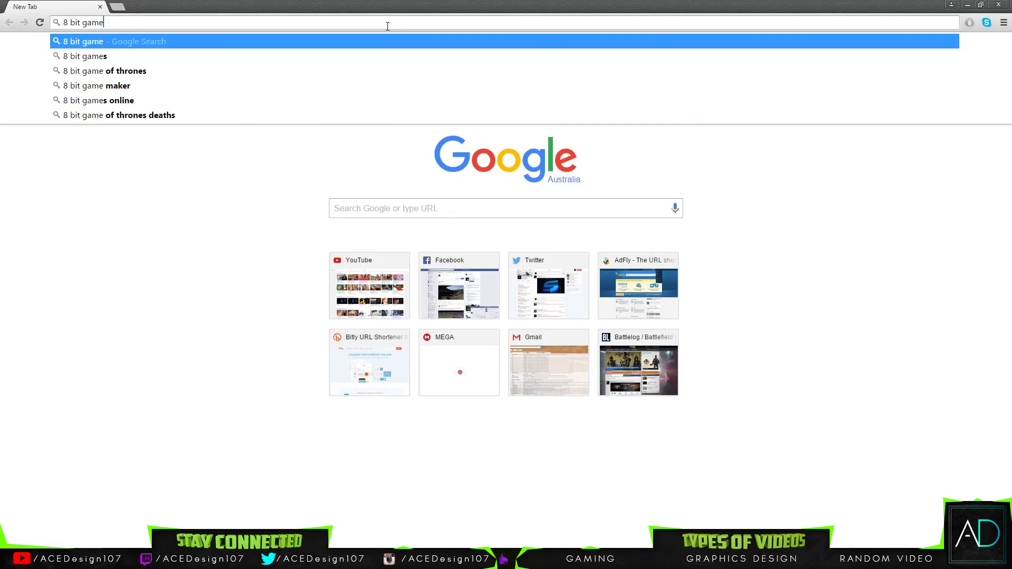
{"action": "type", "text": "space"}
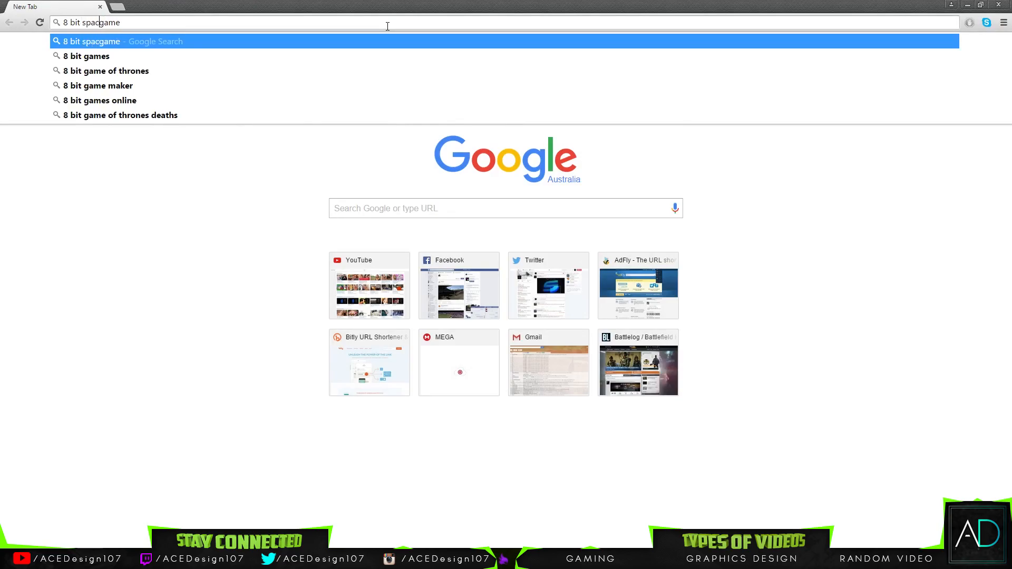
{"action": "key", "text": "Return"}
{"action": "type", "text": "+"}
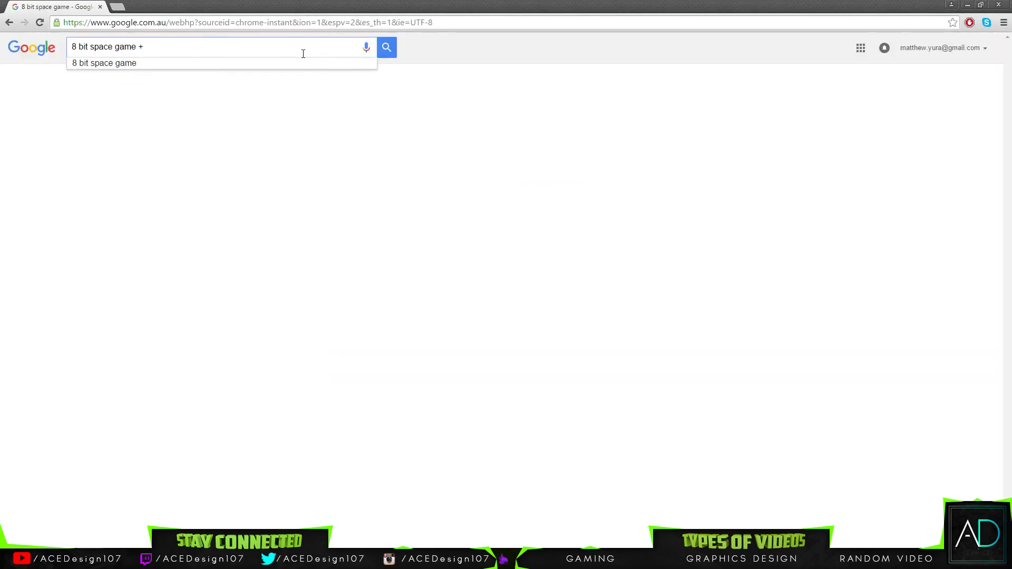
{"action": "key", "text": "BackSpace"}
{"action": "key", "text": "BackSpace"}
{"action": "key", "text": "Return"}
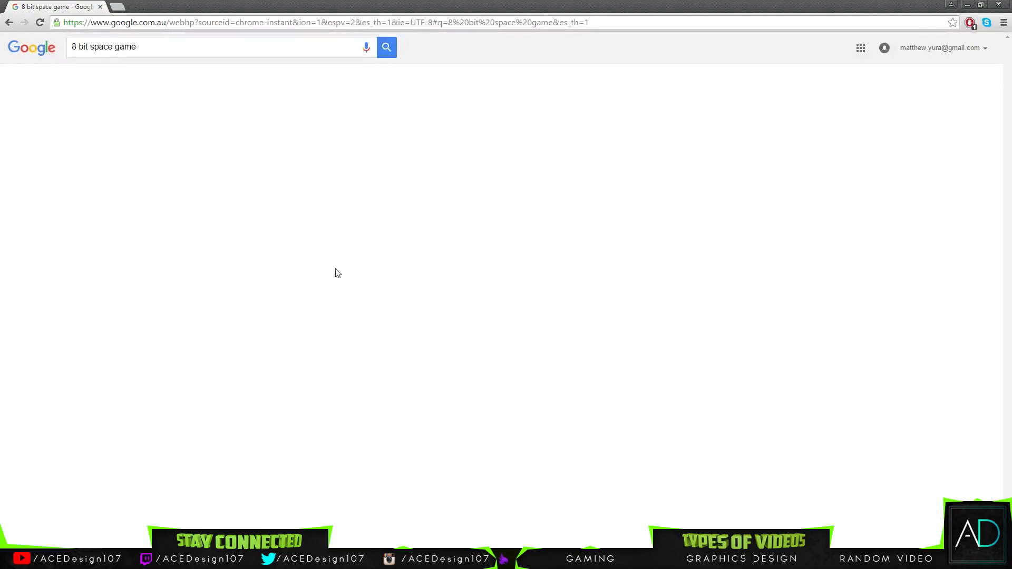
Check the audio recording in Adobe Audition and return to Chrome
{"action": "left_click", "coordinate": [158, 559]}
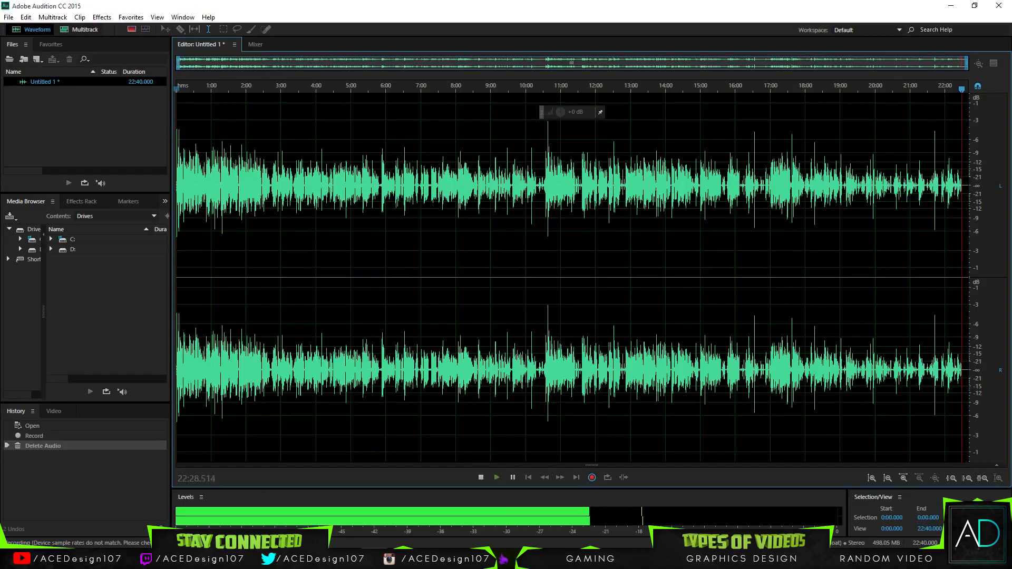
{"action": "left_click", "coordinate": [79, 558]}
{"action": "left_click", "coordinate": [161, 522]}
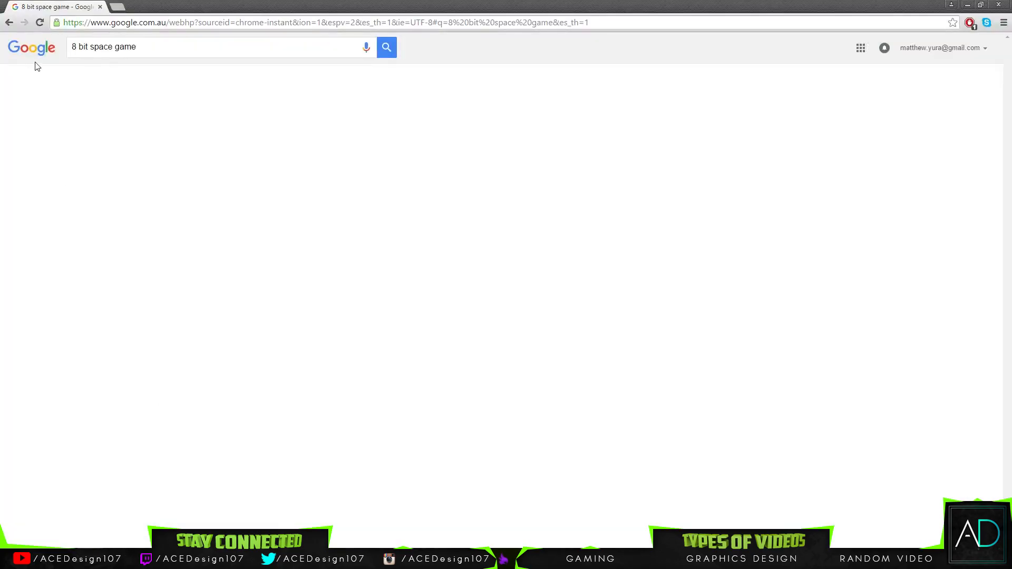
Go to Google Images from the Google home page and search for "8 bit space game"
{"action": "left_click", "coordinate": [54, 45]}
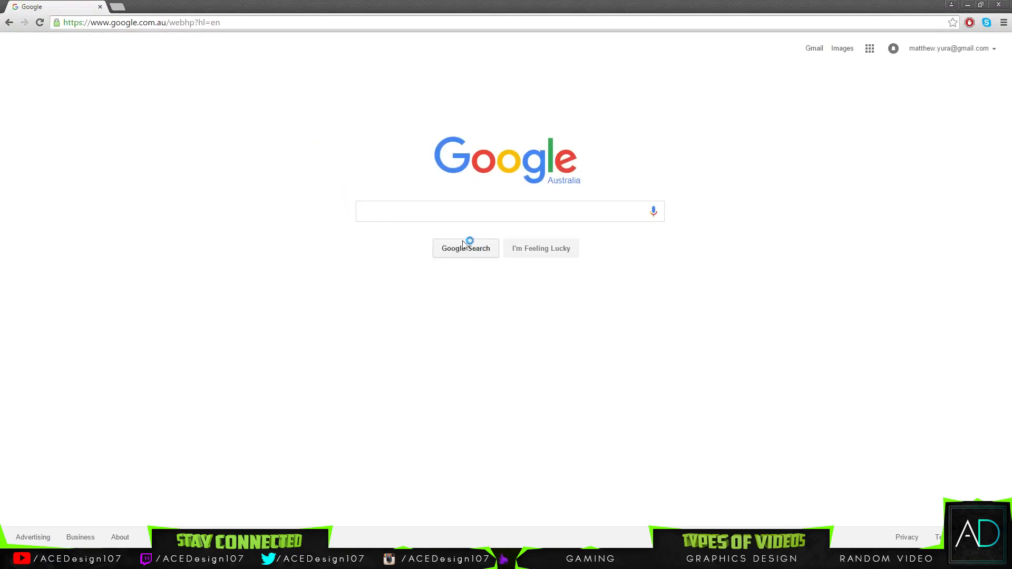
{"action": "left_click", "coordinate": [418, 211]}
{"action": "left_click", "coordinate": [842, 48]}
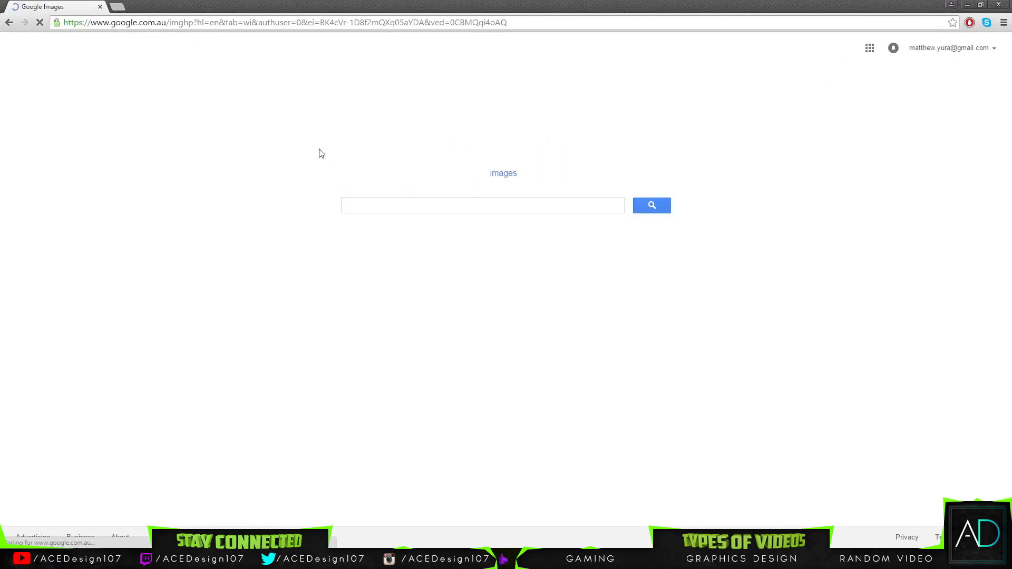
{"action": "type", "text": "8 bi"}
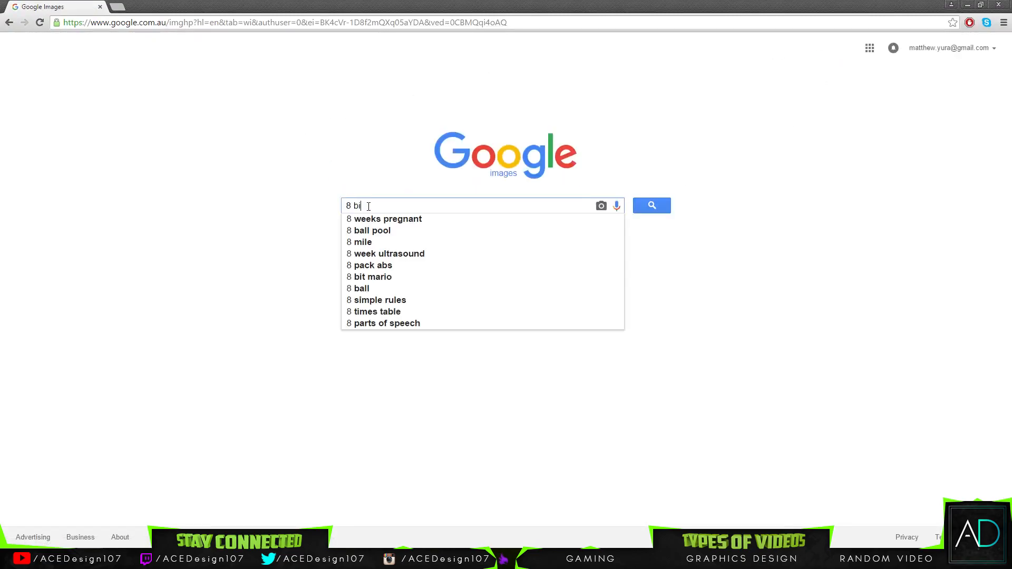
{"action": "type", "text": "t space game"}
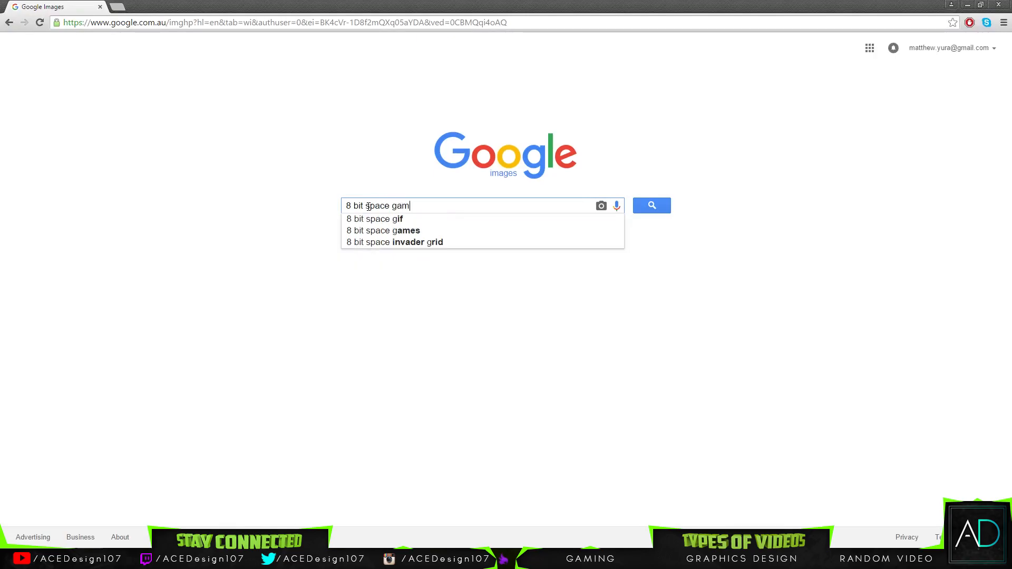
{"action": "key", "text": "Return"}
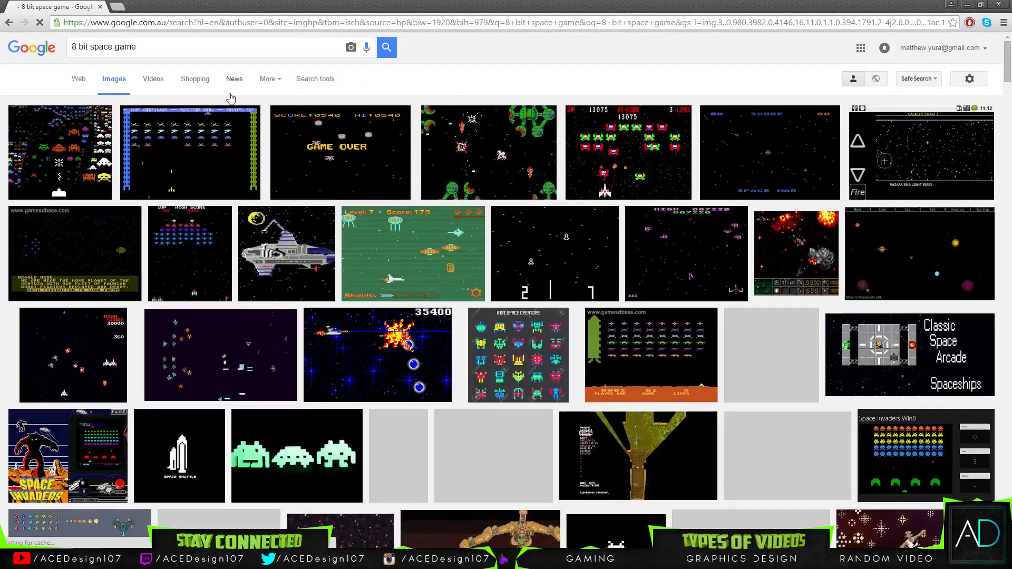
Preview the Galaga-style result with red and green invaders and open its full image in a new tab
{"action": "left_click", "coordinate": [767, 178]}
{"action": "left_click", "coordinate": [589, 91]}
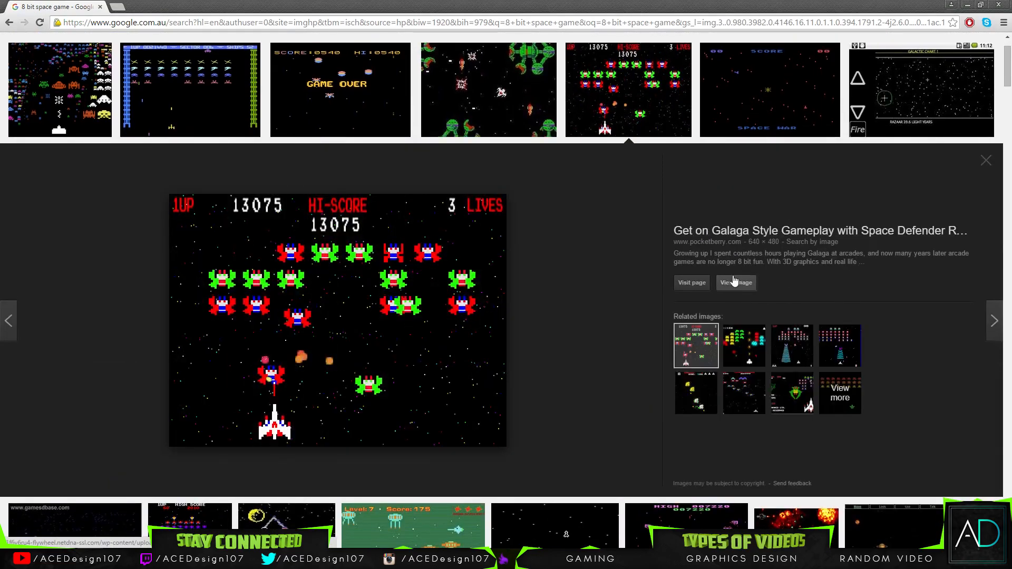
{"action": "left_click", "coordinate": [755, 286]}
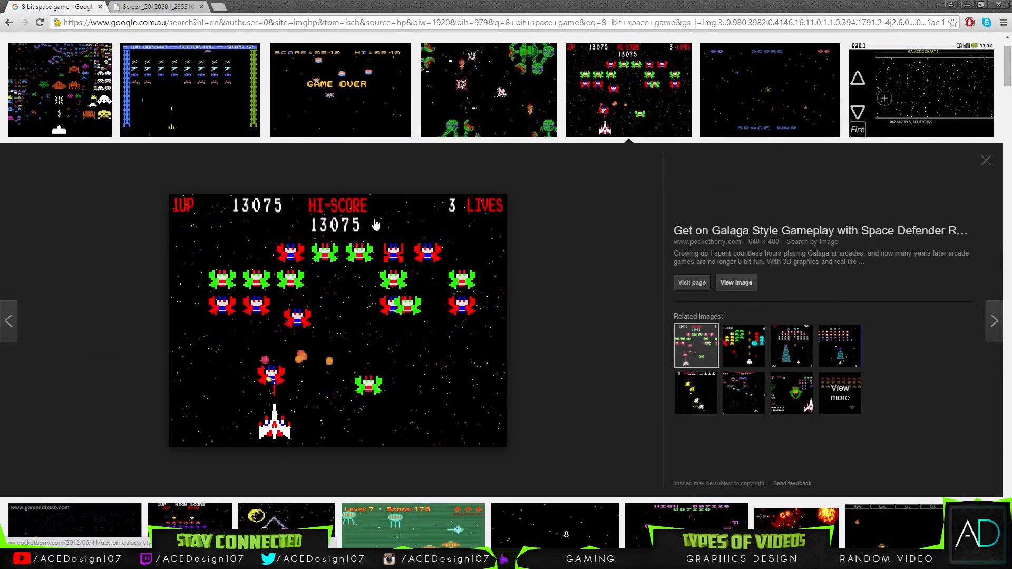
Preview the Hyperblast! 5200 image further down the results and close the preview
{"action": "scroll", "coordinate": [470, 209], "scroll_direction": "down", "scroll_amount": 5}
{"action": "left_click", "coordinate": [686, 287]}
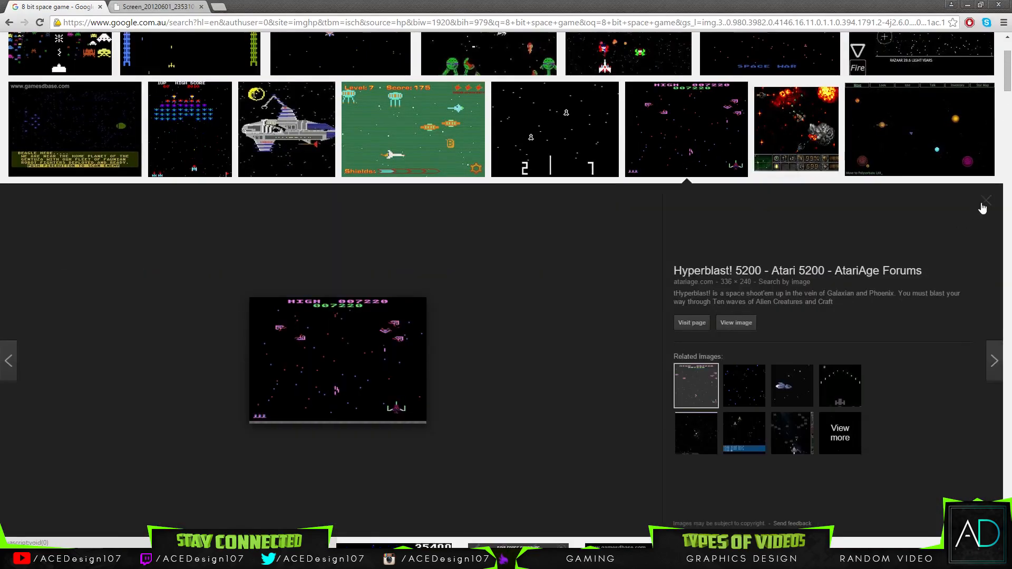
{"action": "left_click", "coordinate": [982, 206]}
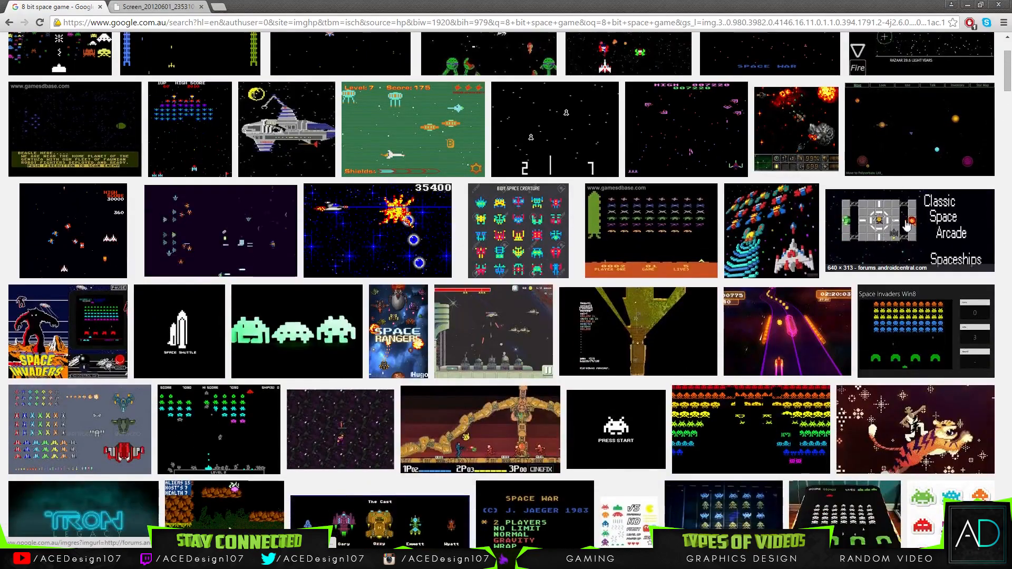
Browse the "8 bit space game" image results and preview the Spectra: 8bit Racing picture, closing it again
{"action": "scroll", "coordinate": [739, 327], "scroll_direction": "down", "scroll_amount": 2}
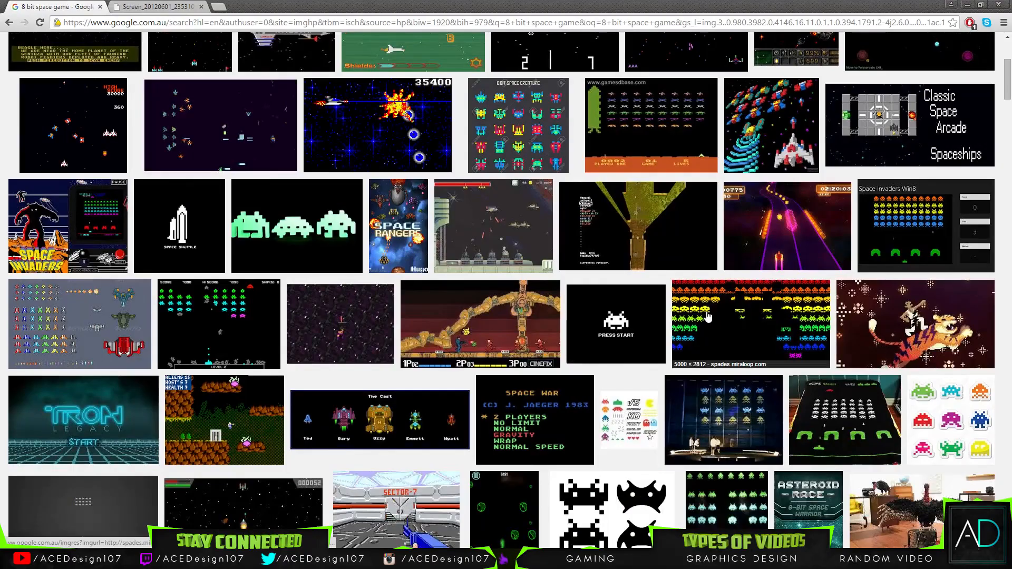
{"action": "scroll", "coordinate": [421, 316], "scroll_direction": "down", "scroll_amount": 9}
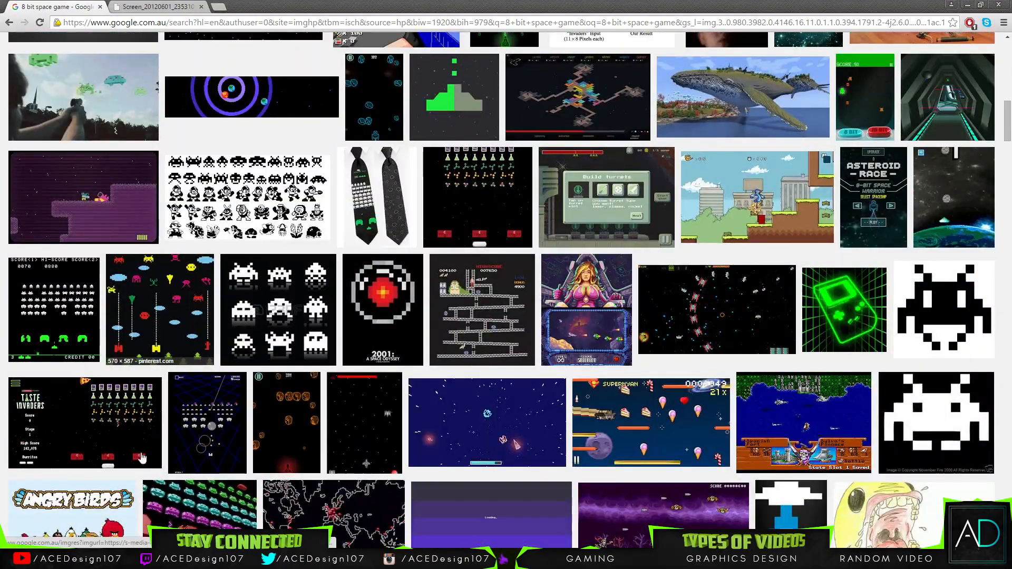
{"action": "scroll", "coordinate": [141, 458], "scroll_direction": "down", "scroll_amount": 3}
{"action": "scroll", "coordinate": [426, 378], "scroll_direction": "up", "scroll_amount": 20}
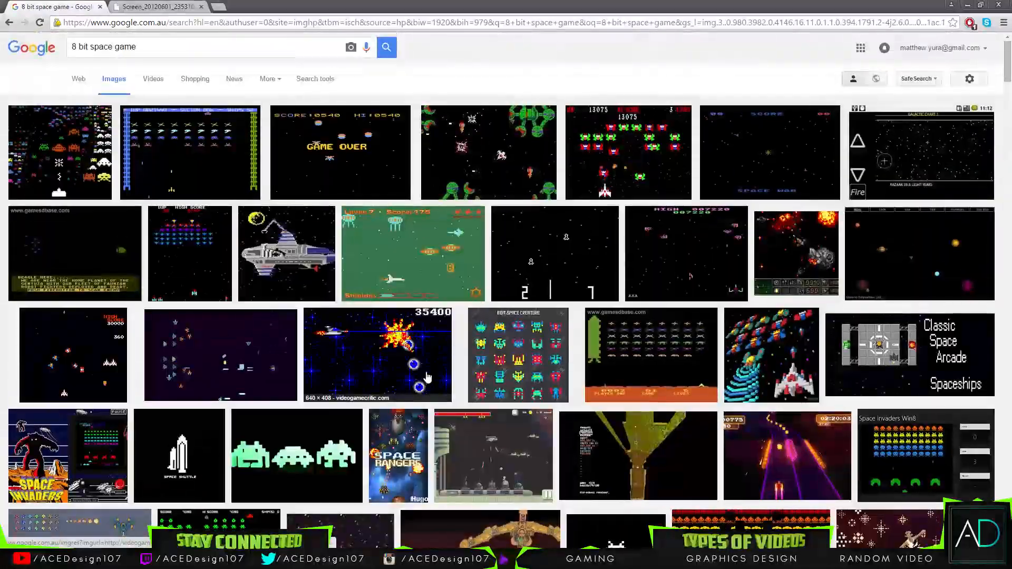
{"action": "left_click", "coordinate": [786, 456]}
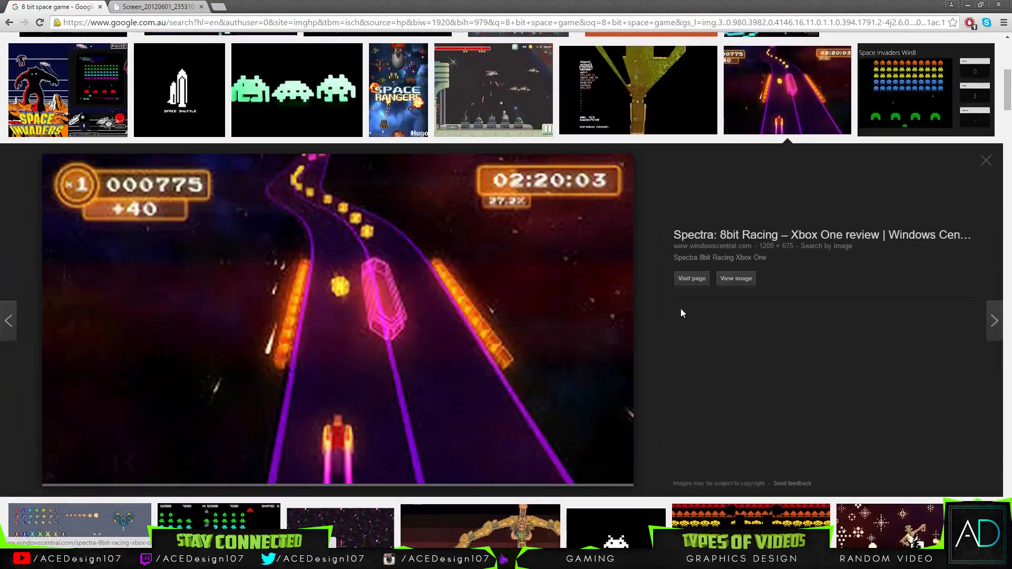
{"action": "left_click", "coordinate": [990, 159]}
{"action": "scroll", "coordinate": [289, 291], "scroll_direction": "up", "scroll_amount": 2}
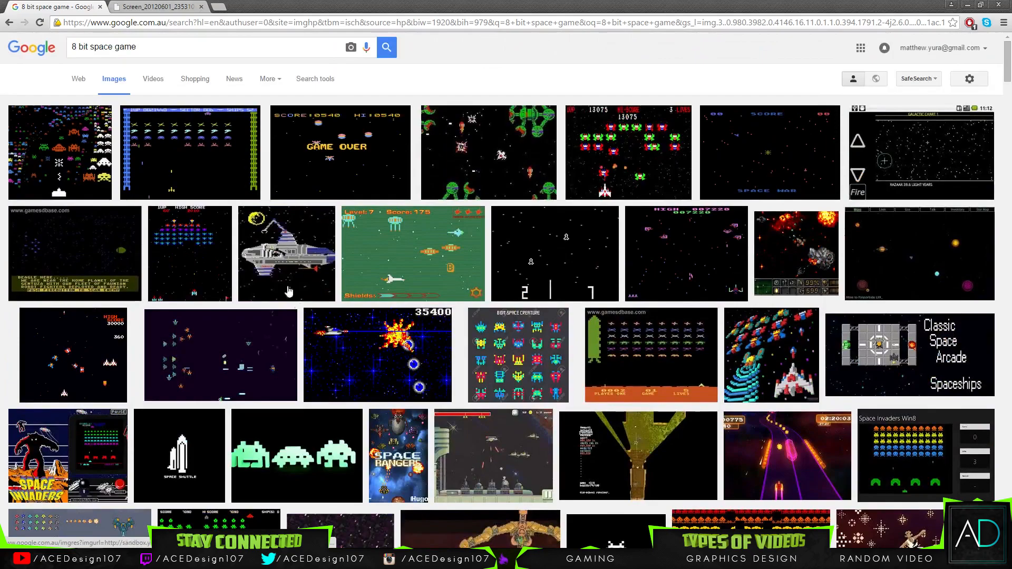
Save the opened Galaga-style image as Screen_20120601_235310.jpg in the Assets folder of Retro 8-Bit Banner Tutorial
{"action": "left_click", "coordinate": [143, 6]}
{"action": "right_click", "coordinate": [279, 145]}
{"action": "left_click", "coordinate": [298, 152]}
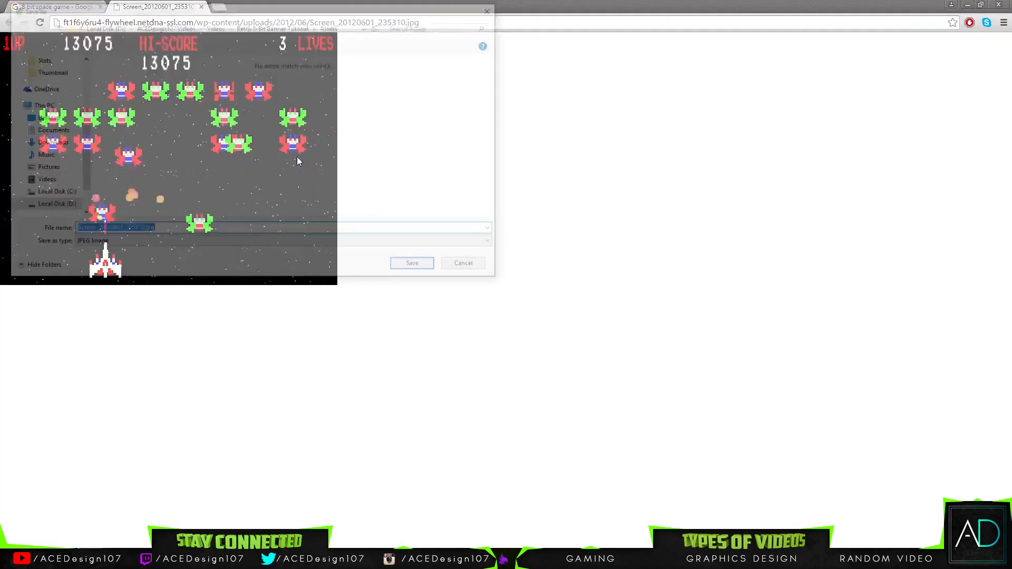
{"action": "left_click", "coordinate": [47, 206]}
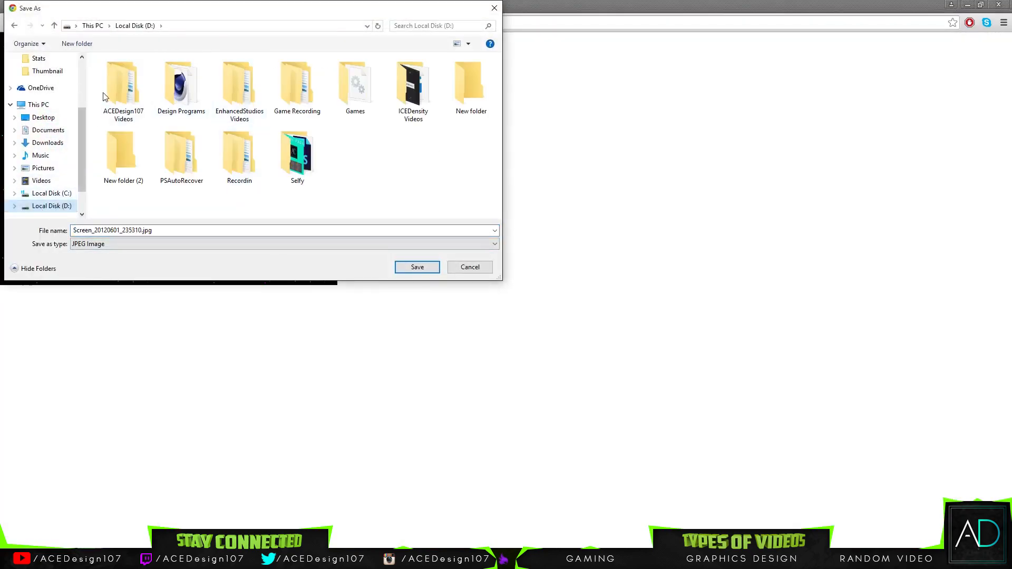
{"action": "scroll", "coordinate": [48, 174], "scroll_direction": "up", "scroll_amount": 1}
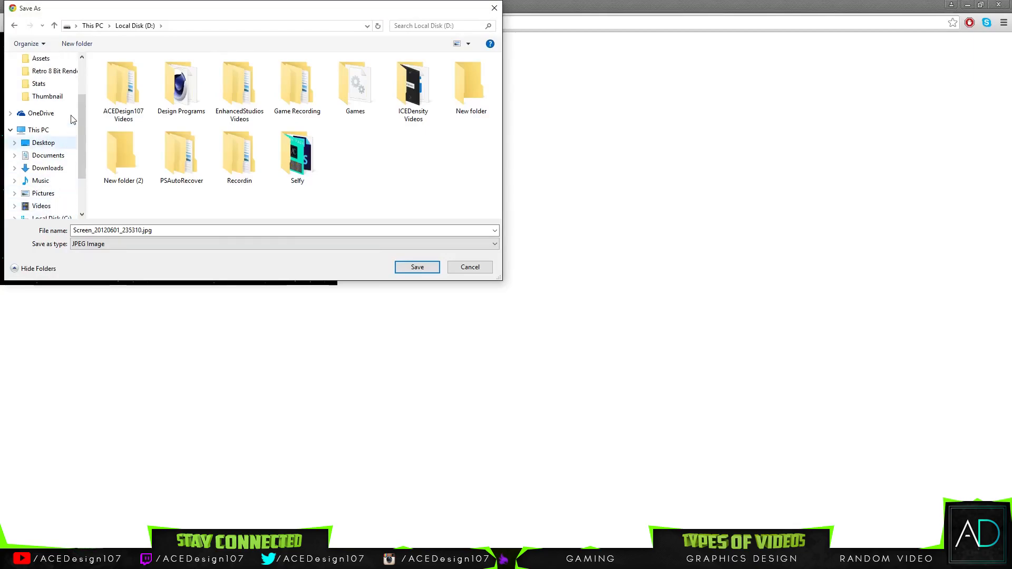
{"action": "left_click", "coordinate": [53, 71]}
{"action": "left_click", "coordinate": [215, 25]}
{"action": "scroll", "coordinate": [158, 181], "scroll_direction": "down", "scroll_amount": 3}
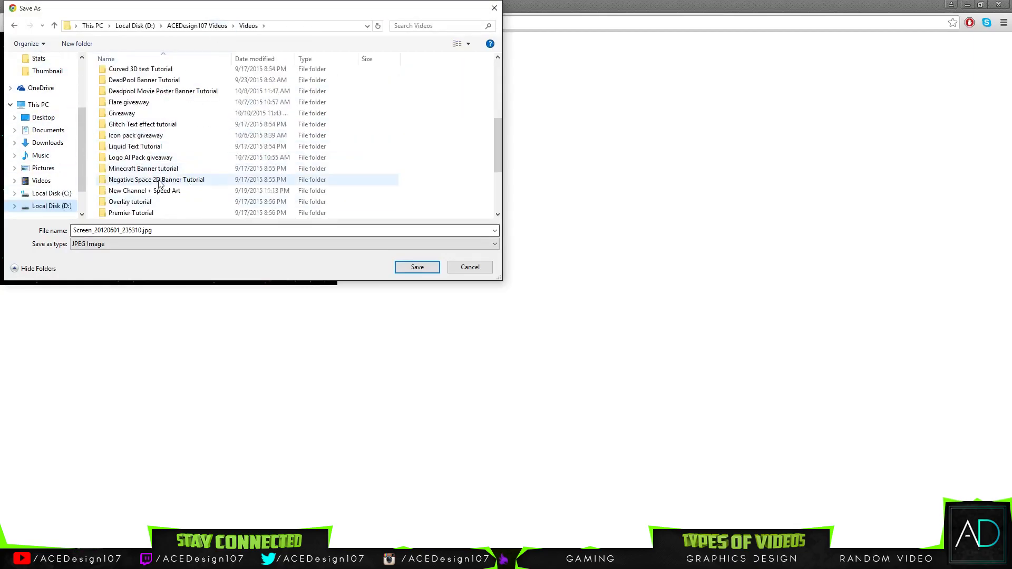
{"action": "scroll", "coordinate": [164, 183], "scroll_direction": "down", "scroll_amount": 3}
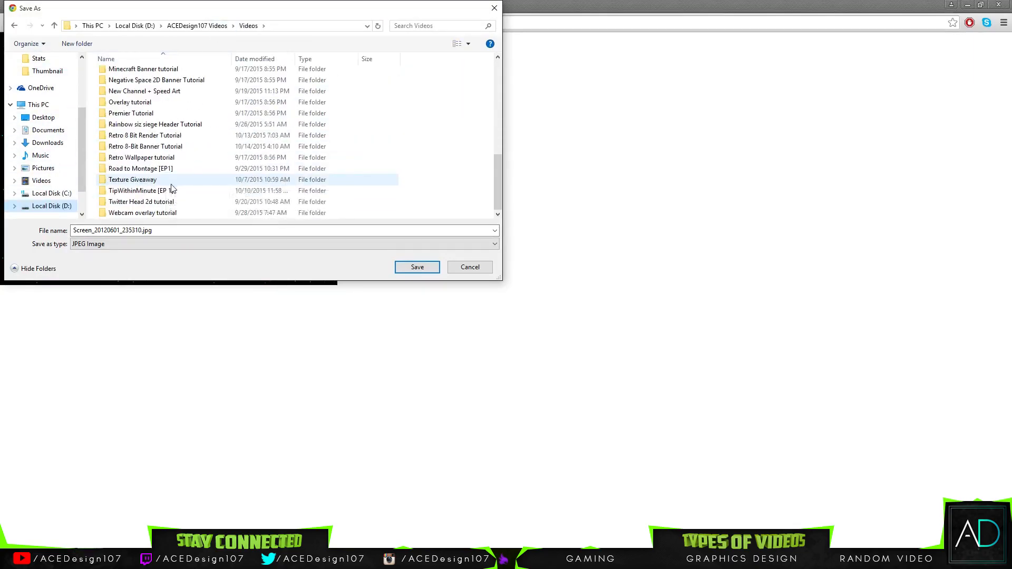
{"action": "double_click", "coordinate": [165, 147]}
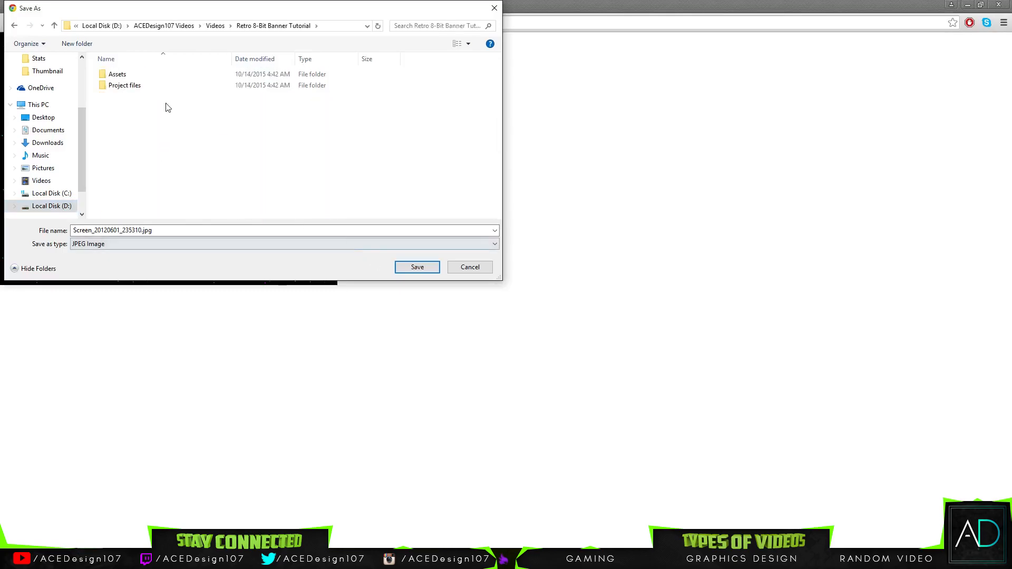
{"action": "double_click", "coordinate": [132, 75]}
{"action": "left_click", "coordinate": [416, 266]}
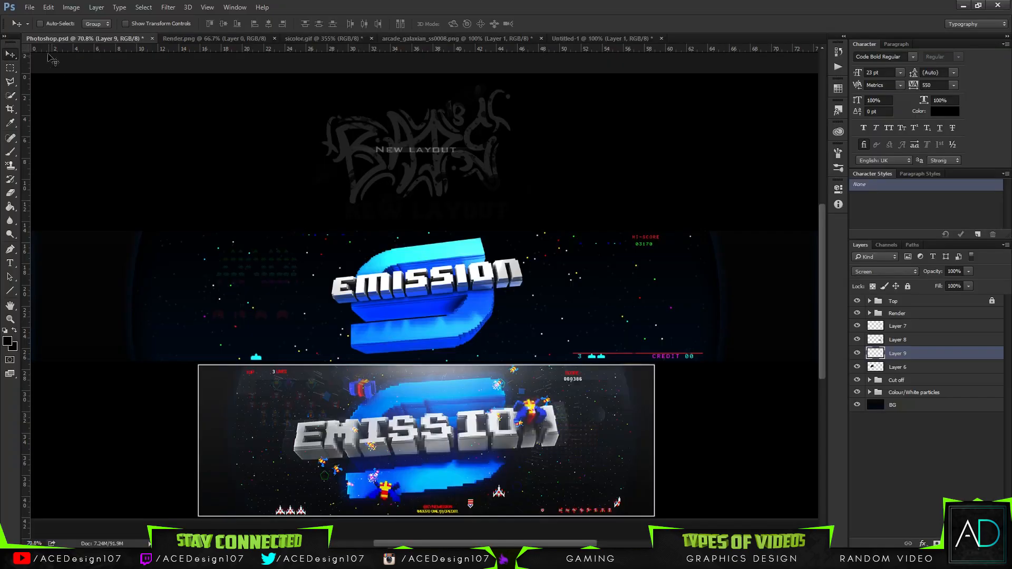
{"action": "left_click", "coordinate": [29, 7]}
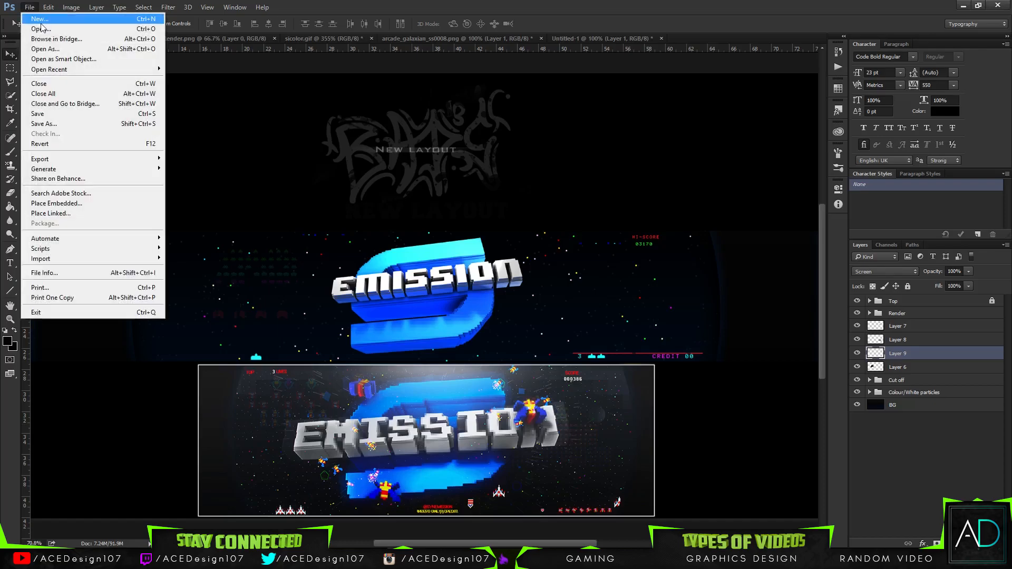
{"action": "left_click", "coordinate": [41, 21]}
{"action": "left_click", "coordinate": [595, 150]}
Open Screen_20120601_235310.jpg from the Assets folder in Photoshop
{"action": "left_click", "coordinate": [29, 6]}
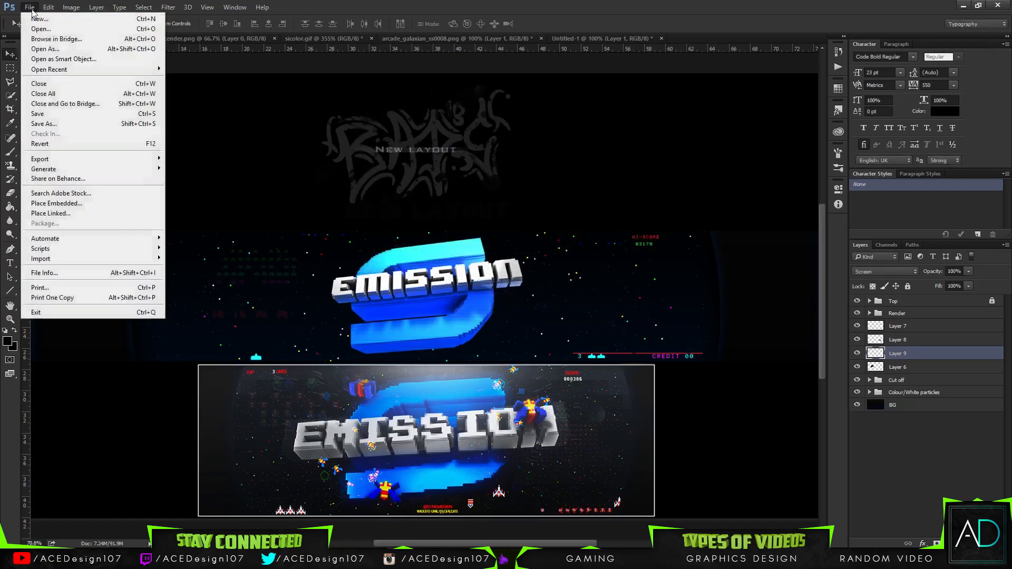
{"action": "left_click", "coordinate": [42, 31]}
{"action": "left_click", "coordinate": [290, 94]}
{"action": "left_click", "coordinate": [122, 87]}
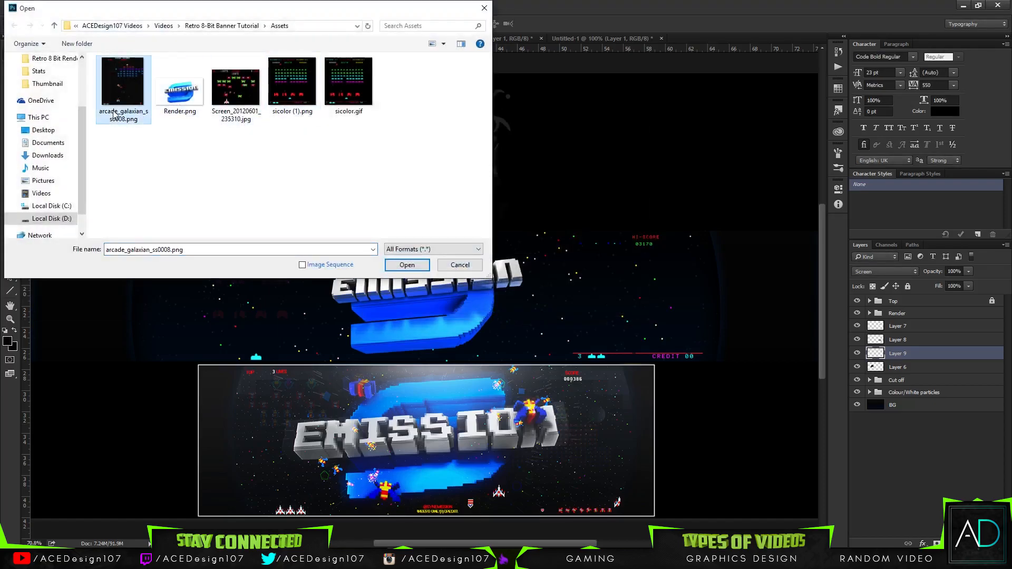
{"action": "left_click", "coordinate": [250, 111]}
{"action": "double_click", "coordinate": [251, 110]}
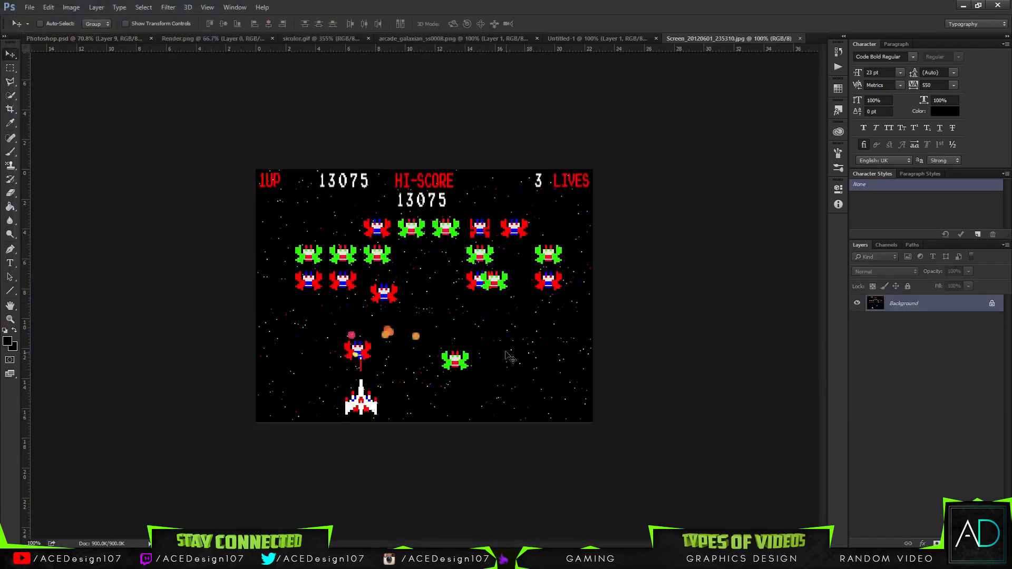
Bring the game screenshot into the Emission banner document and scale it down to fit right of the logo
{"action": "left_click_drag", "start_coordinate": [506, 356], "coordinate": [588, 323]}
{"action": "key", "text": "ctrl+t"}
{"action": "left_click_drag", "start_coordinate": [632, 207], "coordinate": [589, 279]}
{"action": "left_click_drag", "start_coordinate": [559, 293], "coordinate": [629, 284]}
{"action": "key", "text": "Return"}
Set the screenshot layer's blend mode to Screen and shift it slightly down and right, below the HI-SCORE text
{"action": "left_click", "coordinate": [886, 272]}
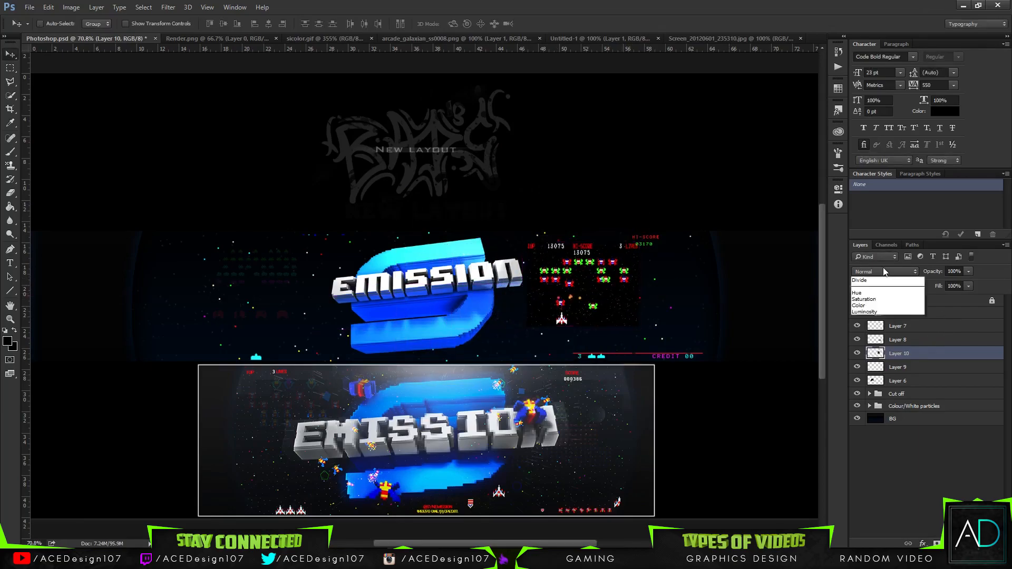
{"action": "left_click", "coordinate": [870, 336]}
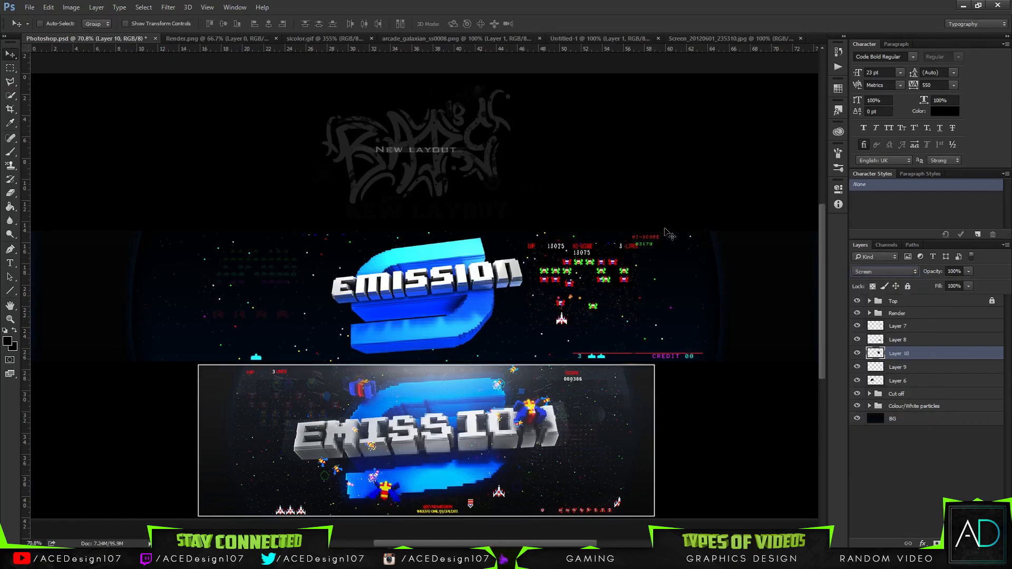
{"action": "left_click_drag", "start_coordinate": [669, 215], "coordinate": [692, 236]}
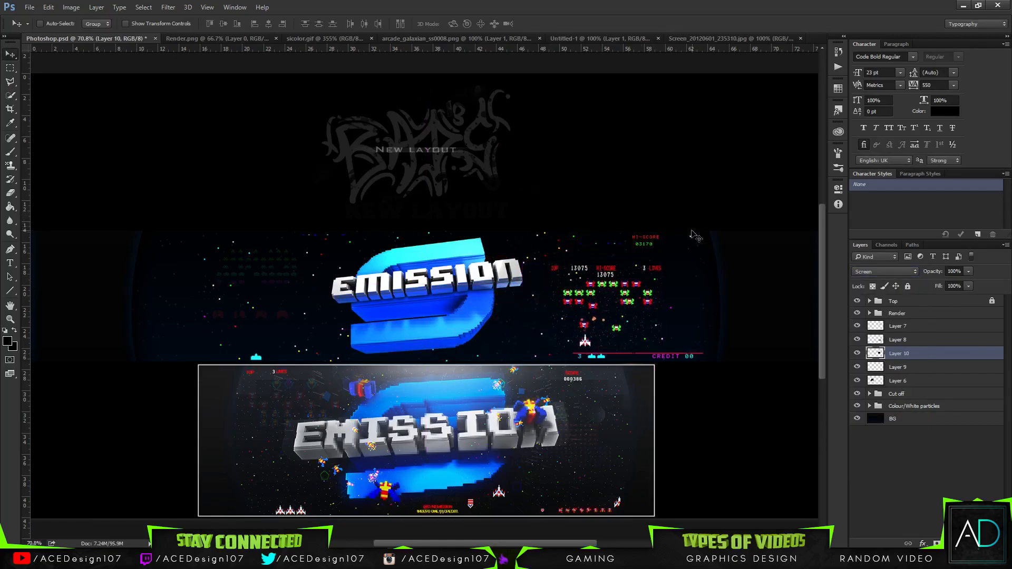
Remove the score text, lives counter and white ship from the screenshot layer using rectangular selections, leaving the invaders
{"action": "key", "text": "m"}
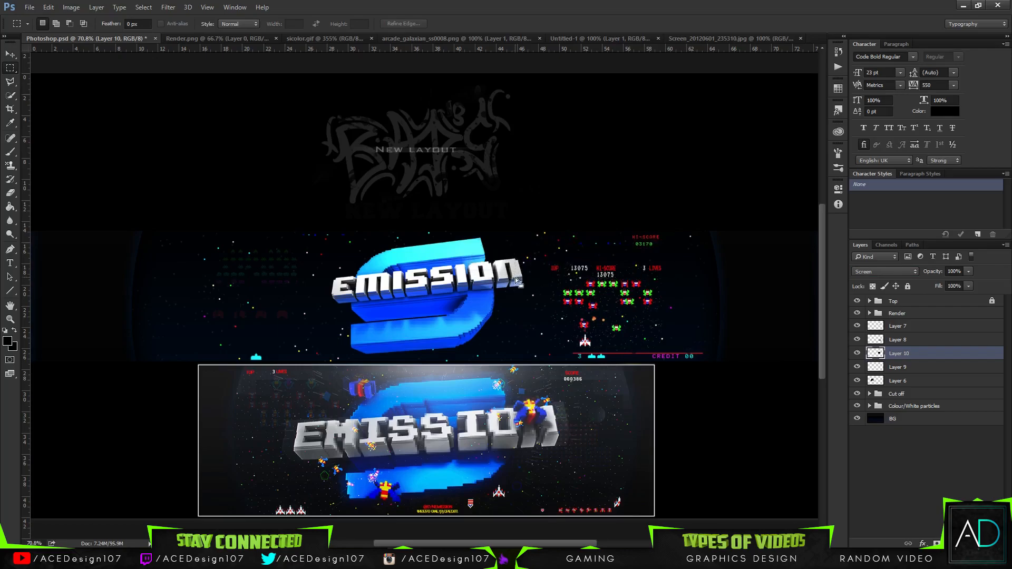
{"action": "left_click_drag", "start_coordinate": [686, 385], "coordinate": [528, 333]}
{"action": "left_click_drag", "start_coordinate": [696, 348], "coordinate": [607, 309]}
{"action": "left_click_drag", "start_coordinate": [677, 304], "coordinate": [652, 270]}
{"action": "left_click_drag", "start_coordinate": [548, 262], "coordinate": [586, 306]}
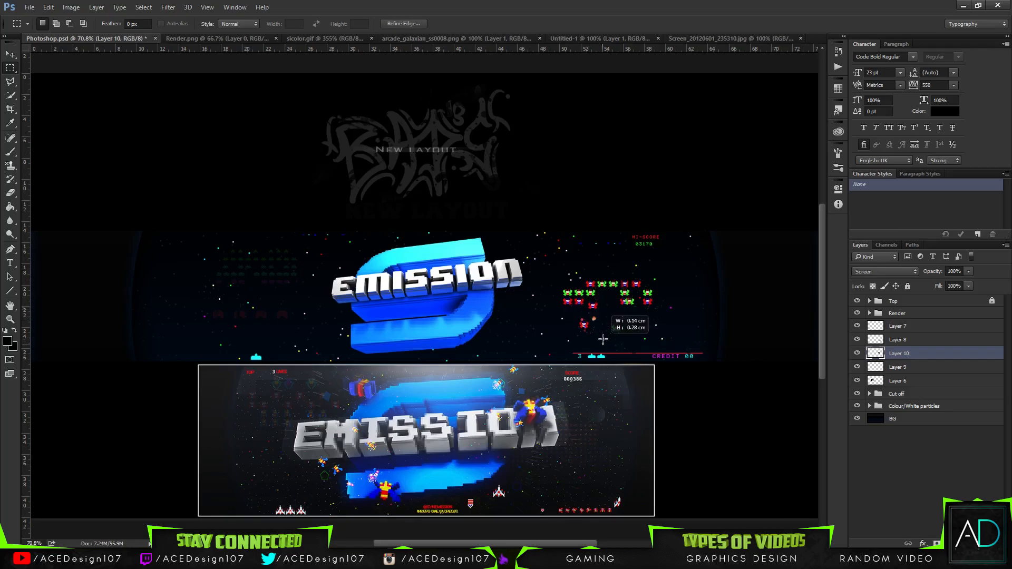
{"action": "left_click_drag", "start_coordinate": [603, 340], "coordinate": [655, 322]}
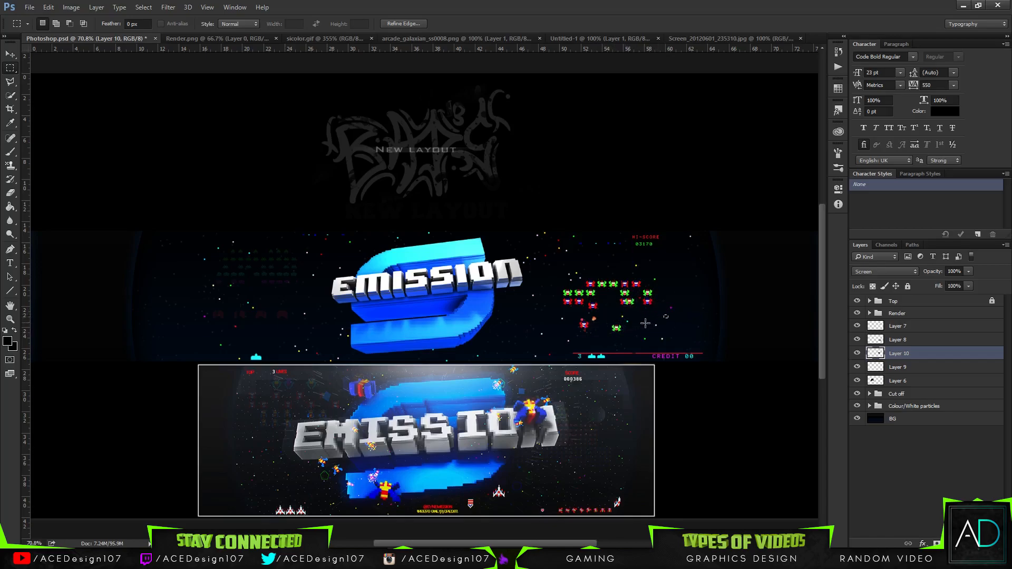
{"action": "left_click_drag", "start_coordinate": [605, 310], "coordinate": [579, 312]}
Enlarge the remaining invaders and reposition them directly beside the right end of the EMISSION text
{"action": "key", "text": "v"}
{"action": "mouse_move", "coordinate": [640, 324]}
{"action": "left_mouse_down"}
{"action": "mouse_move", "coordinate": [616, 300]}
{"action": "mouse_move", "coordinate": [664, 323]}
{"action": "mouse_move", "coordinate": [640, 308]}
{"action": "left_mouse_up"}
{"action": "key", "text": "ctrl+t"}
{"action": "key", "text": "Return"}
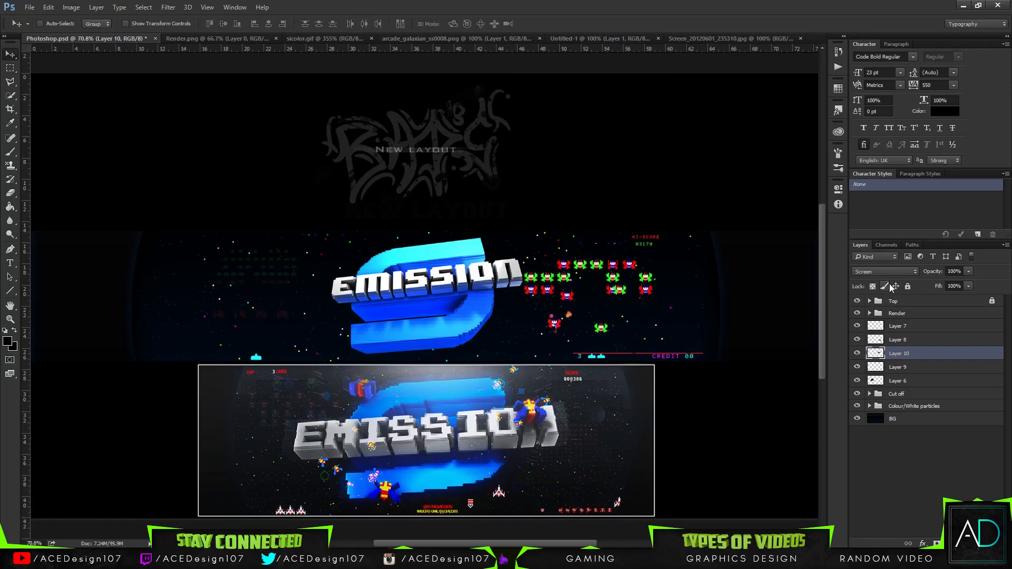
Lower the invader layer's opacity to 9% and nudge the invaders slightly left
{"action": "left_click_drag", "start_coordinate": [972, 272], "coordinate": [933, 285]}
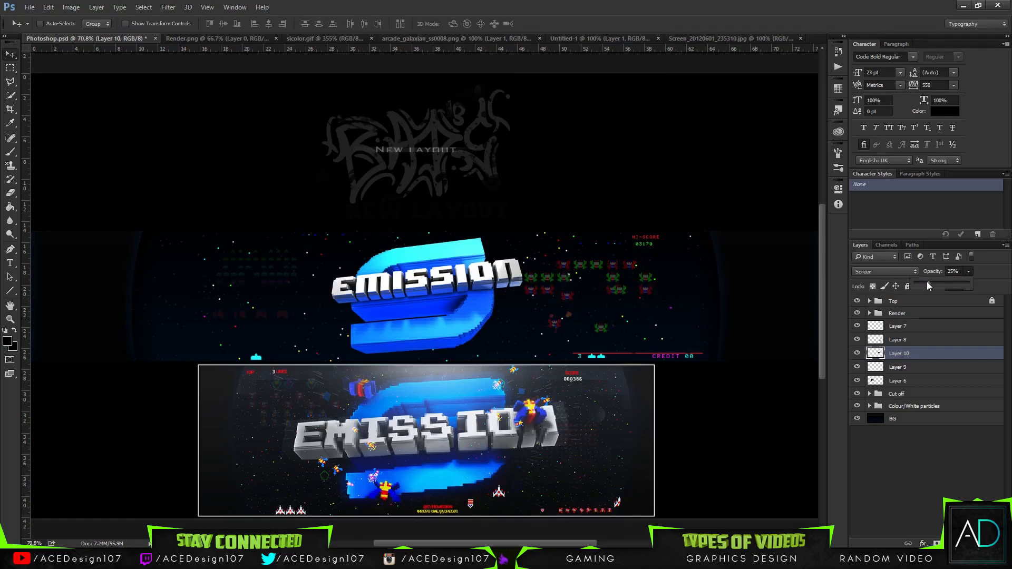
{"action": "left_click", "coordinate": [660, 327]}
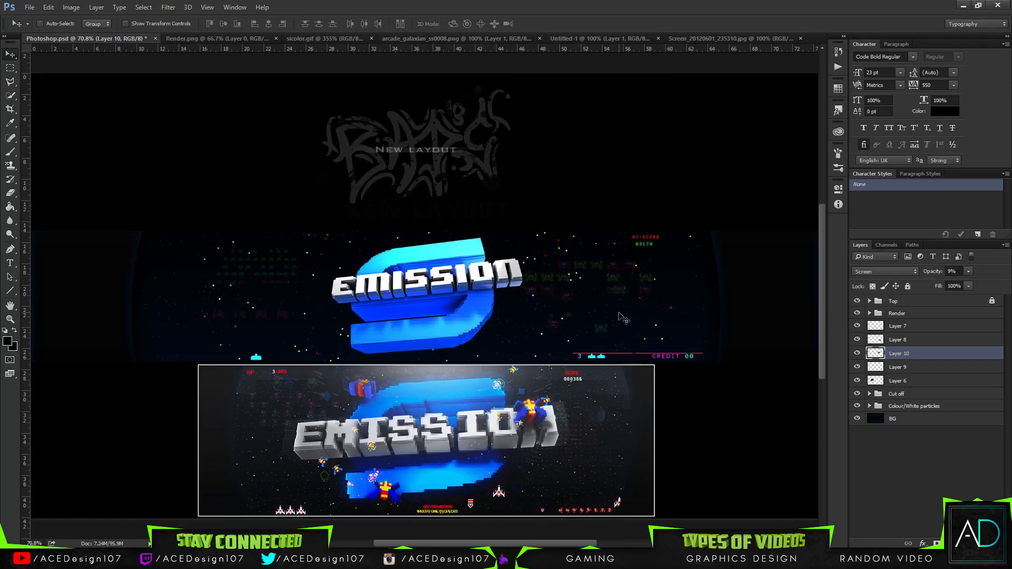
{"action": "left_click_drag", "start_coordinate": [618, 314], "coordinate": [615, 316]}
Duplicate the faded invader layer and apply a Gaussian Blur to the copy
{"action": "key", "text": "ctrl+j"}
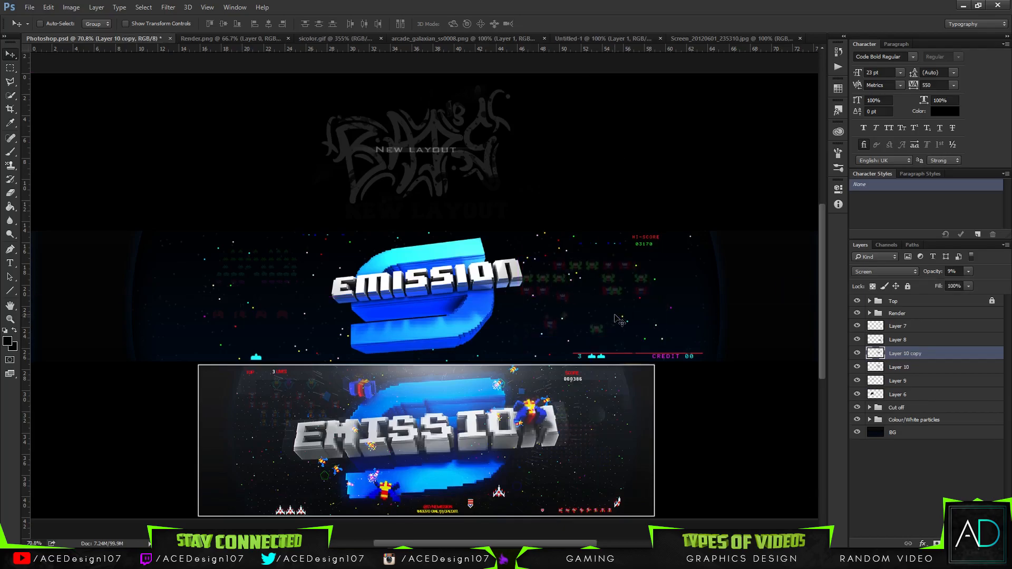
{"action": "left_click", "coordinate": [168, 8]}
{"action": "mouse_move", "coordinate": [188, 124]}
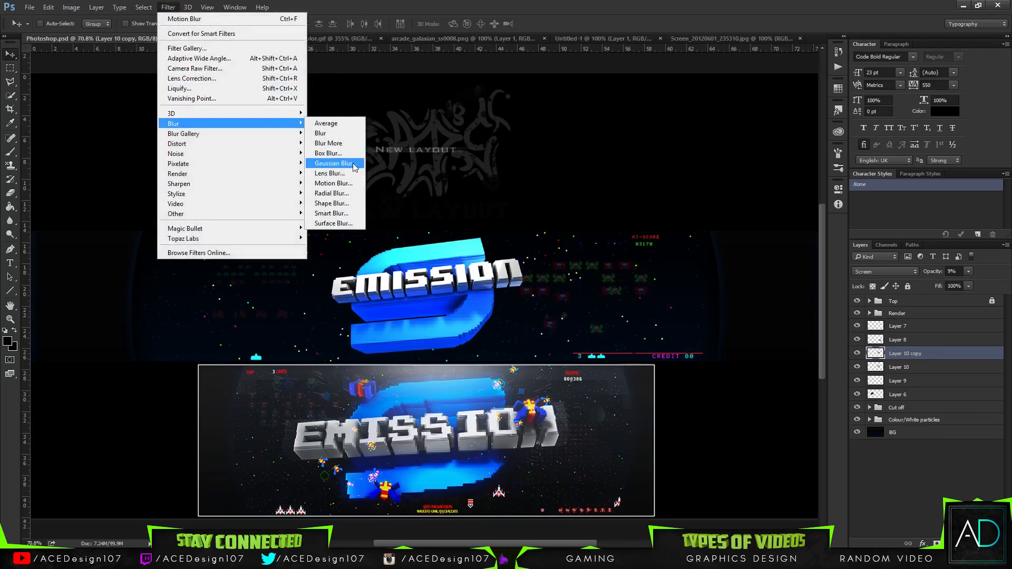
{"action": "left_click", "coordinate": [339, 164]}
{"action": "left_click_drag", "start_coordinate": [651, 309], "coordinate": [720, 309]}
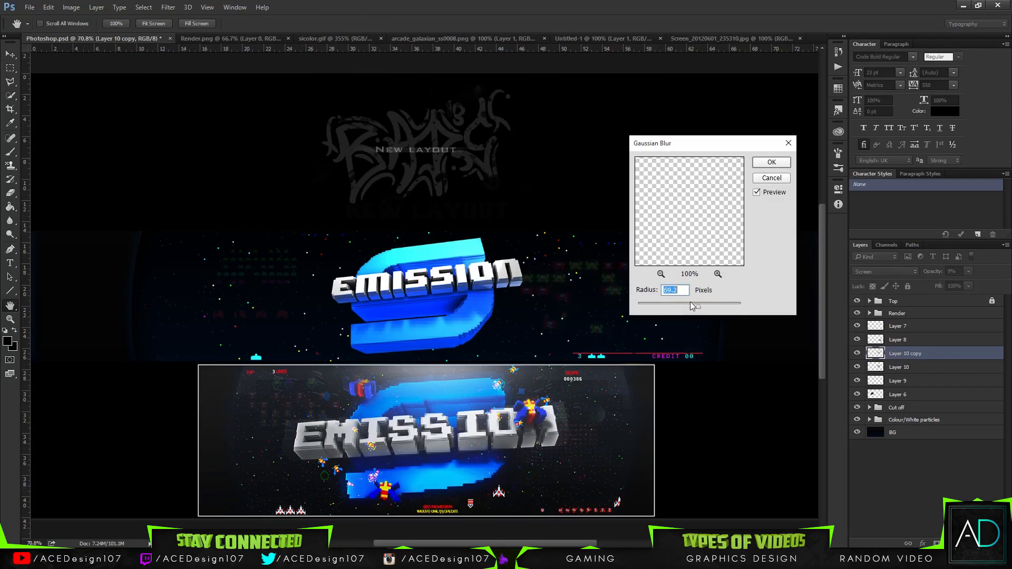
{"action": "key", "text": "Return"}
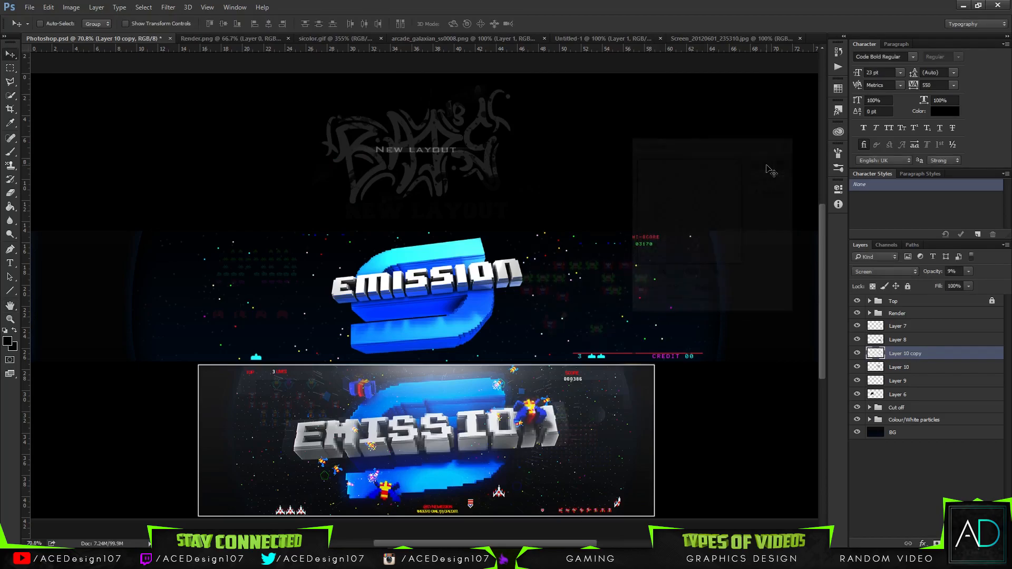
Hide the original invader layer, Layer 10, and select Layer 10 copy
{"action": "left_click", "coordinate": [855, 366]}
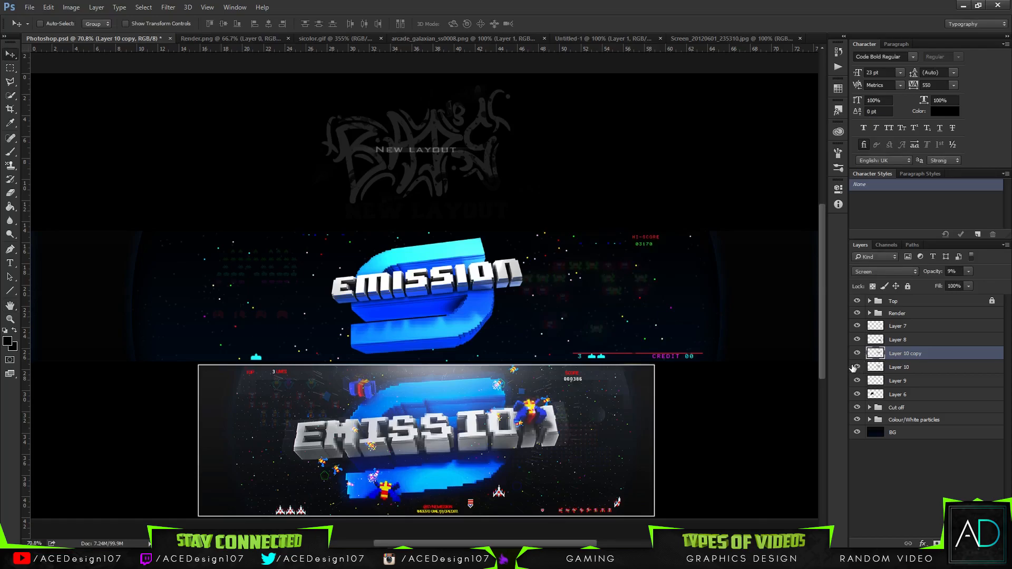
{"action": "left_click", "coordinate": [175, 12]}
{"action": "key", "text": "Escape"}
{"action": "left_click", "coordinate": [920, 368]}
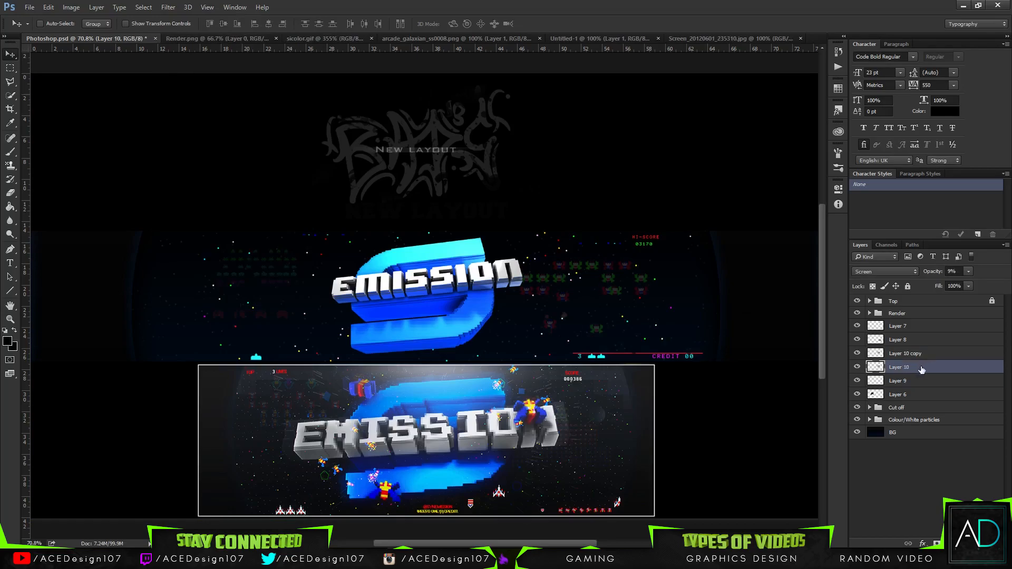
{"action": "left_click", "coordinate": [856, 366]}
{"action": "left_click", "coordinate": [951, 354]}
{"action": "left_click", "coordinate": [168, 7]}
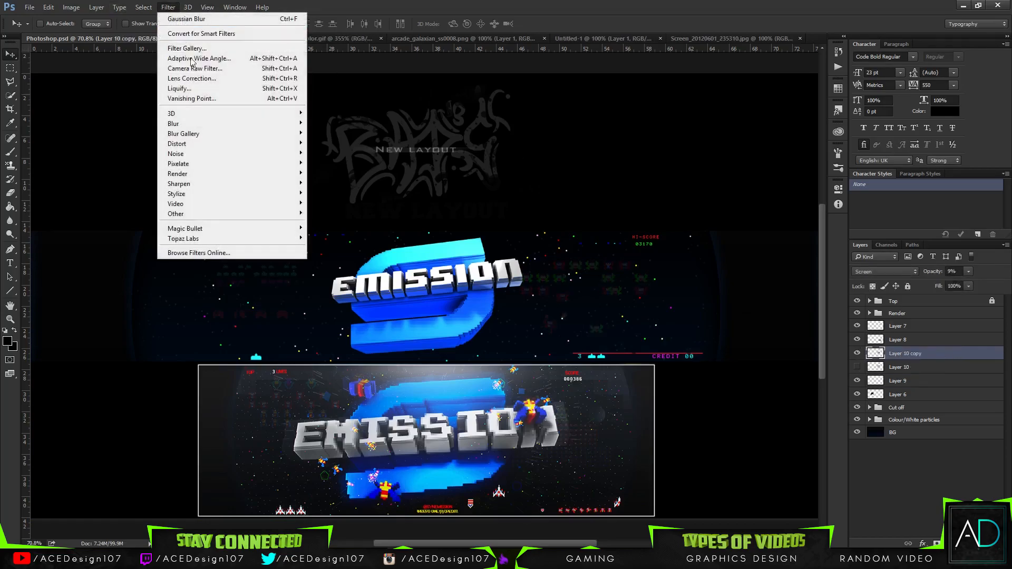
{"action": "mouse_move", "coordinate": [186, 122]}
{"action": "left_click", "coordinate": [358, 163]}
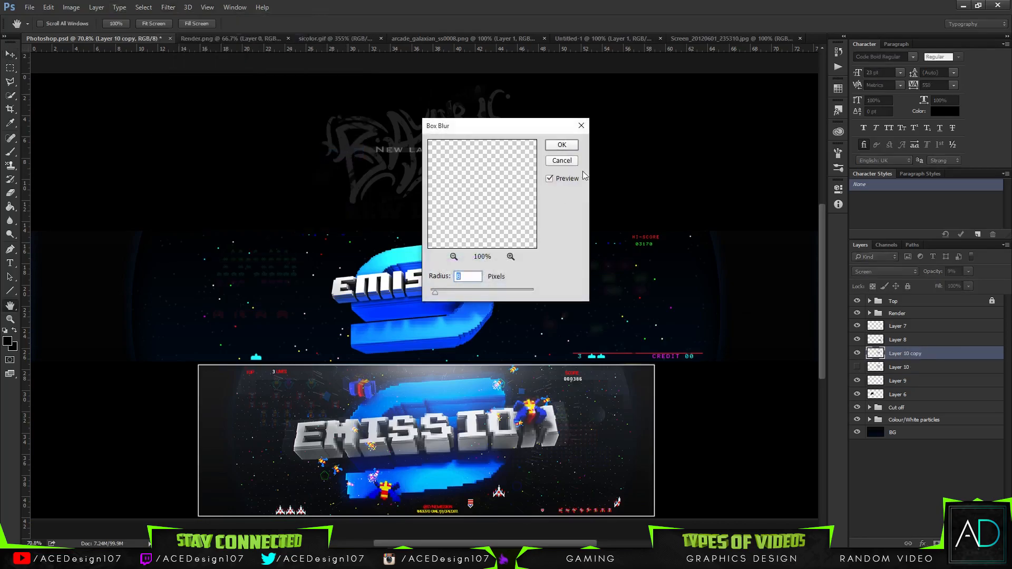
{"action": "key", "text": "Return"}
Apply a Gaussian Blur with a radius of 1.9 pixels to Layer 10 copy
{"action": "left_click", "coordinate": [167, 8]}
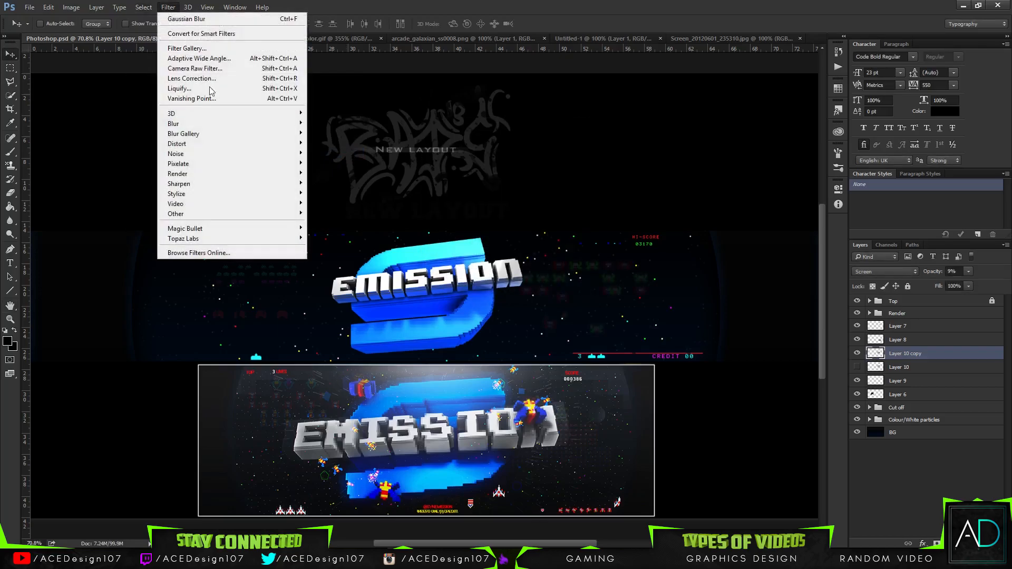
{"action": "mouse_move", "coordinate": [201, 126]}
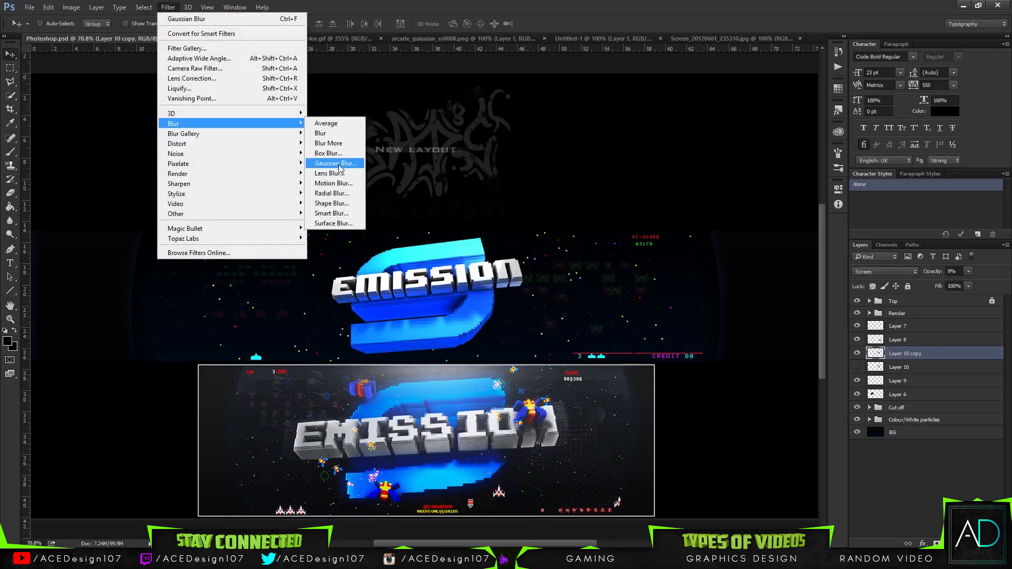
{"action": "left_click", "coordinate": [337, 164]}
{"action": "left_click_drag", "start_coordinate": [668, 307], "coordinate": [648, 308]}
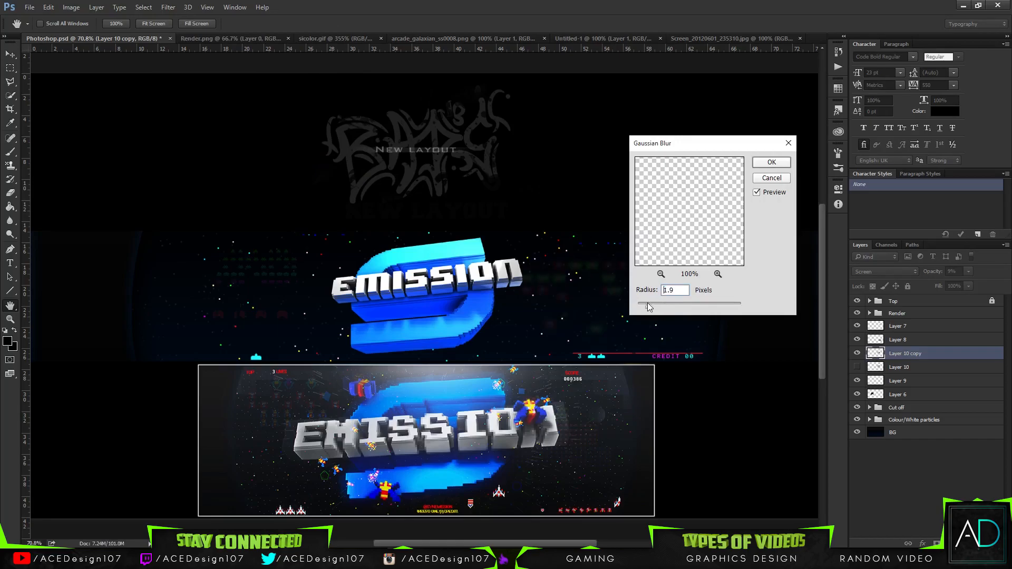
{"action": "key", "text": "Return"}
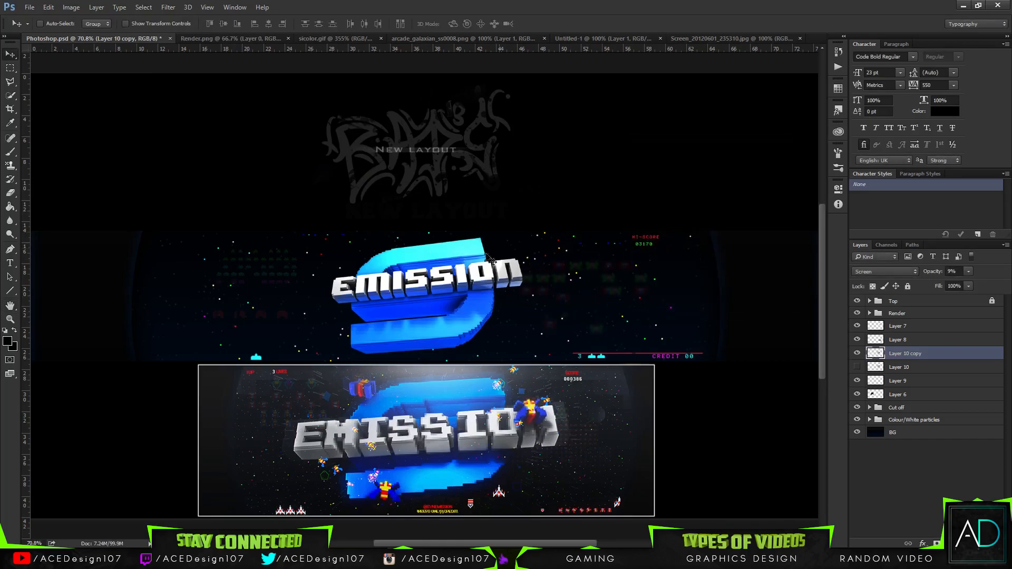
Duplicate the Render group and scale the copy up slightly around the EMISSION logo
{"action": "left_click", "coordinate": [925, 382]}
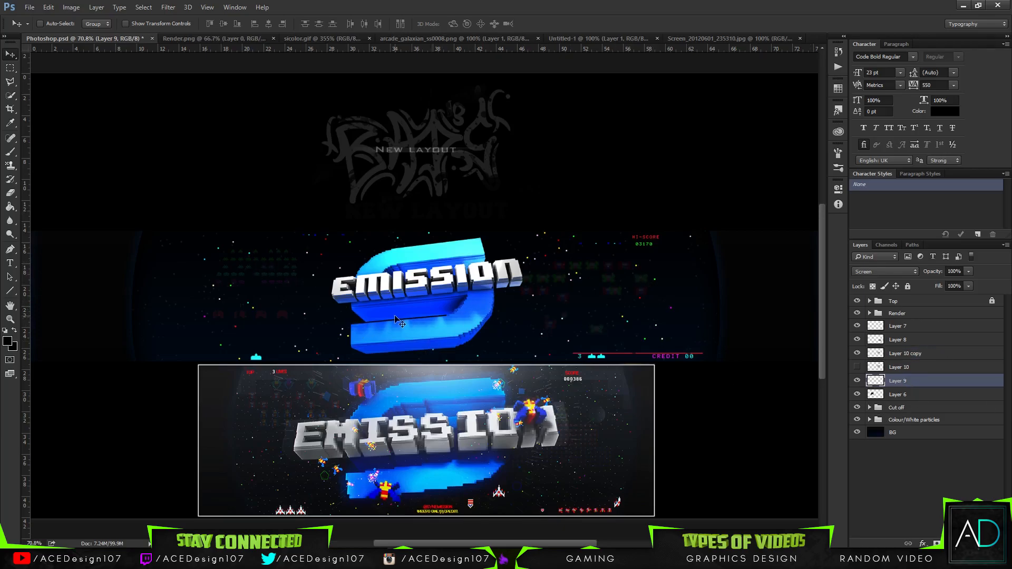
{"action": "left_click", "coordinate": [919, 313]}
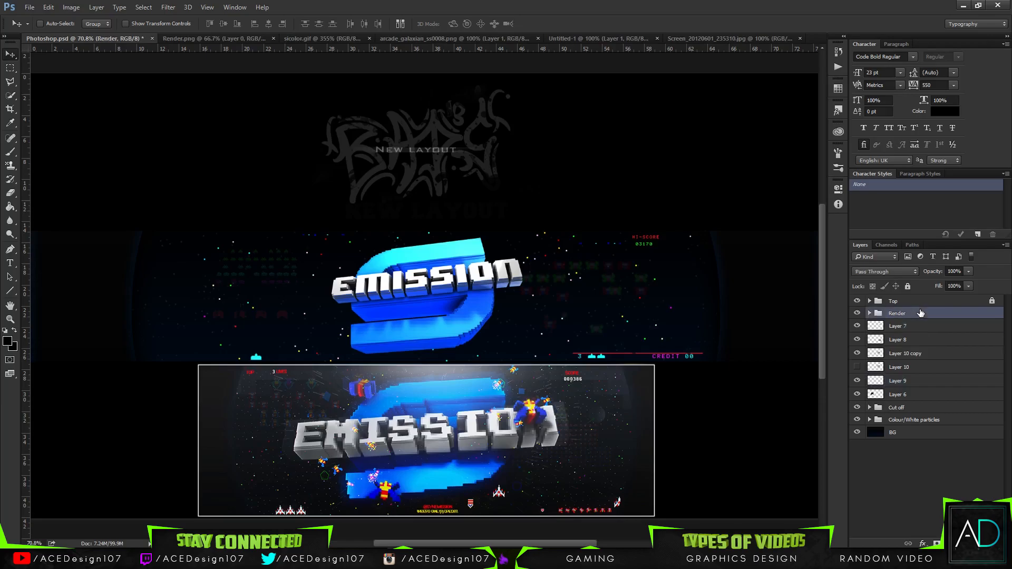
{"action": "key", "text": "ctrl+j"}
{"action": "key", "text": "ctrl+t"}
{"action": "left_click_drag", "start_coordinate": [526, 235], "coordinate": [536, 229]}
{"action": "key", "text": "Return"}
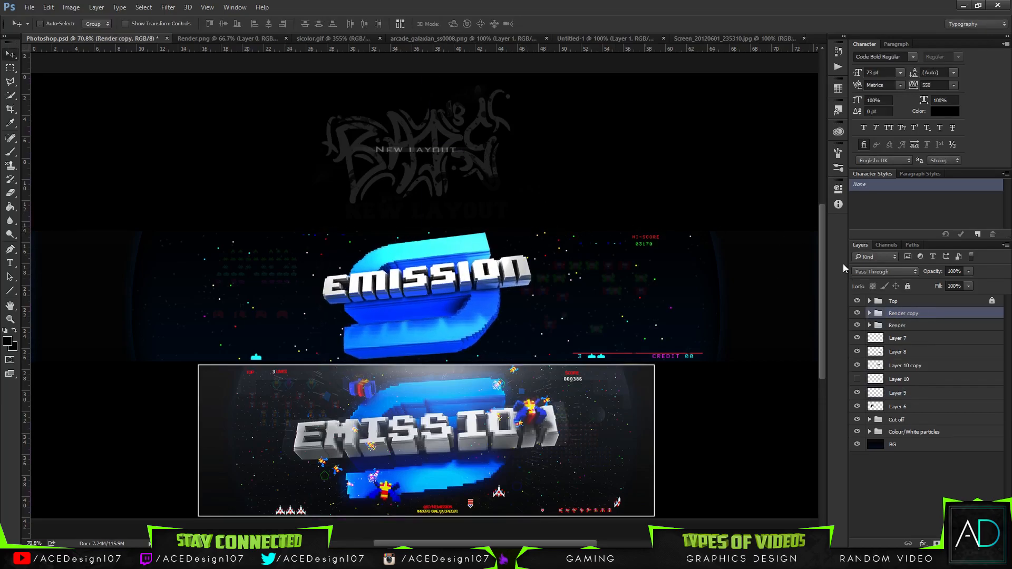
Set the Render copy group's blend mode to Hard Light and its opacity to 9%
{"action": "left_click", "coordinate": [894, 272]}
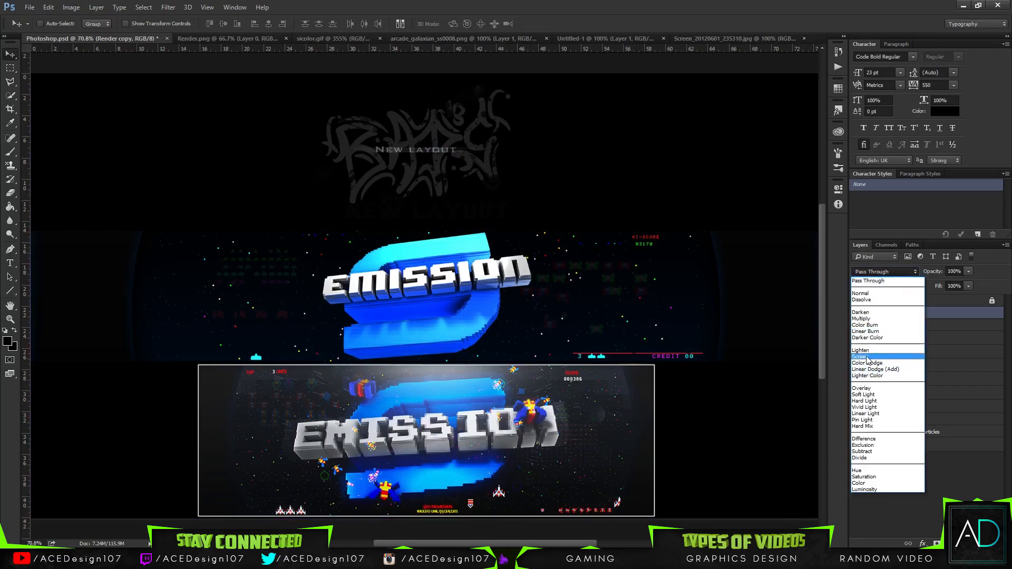
{"action": "left_click", "coordinate": [870, 361]}
{"action": "left_click", "coordinate": [878, 272]}
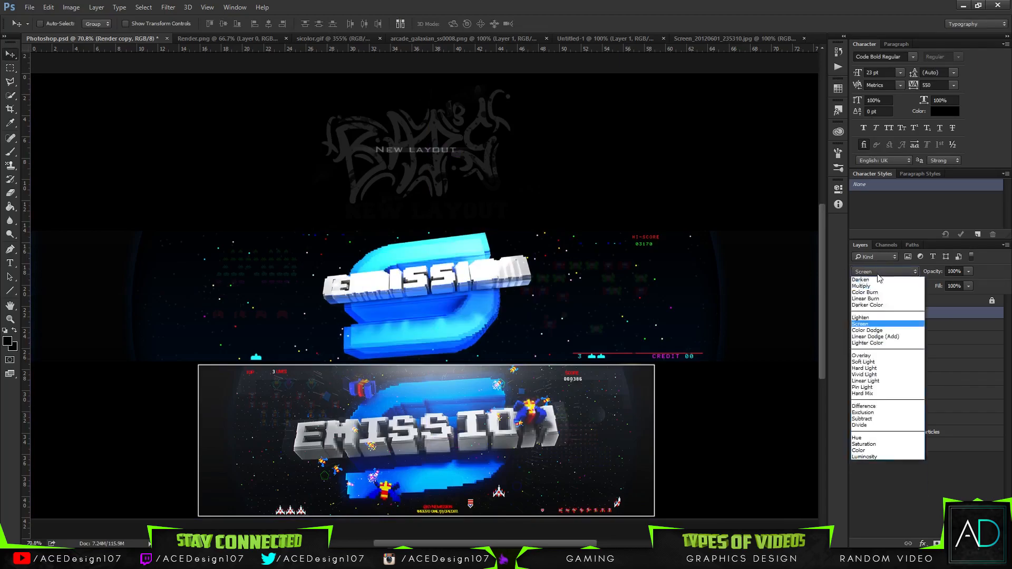
{"action": "left_click", "coordinate": [874, 379]}
{"action": "key", "text": "Down"}
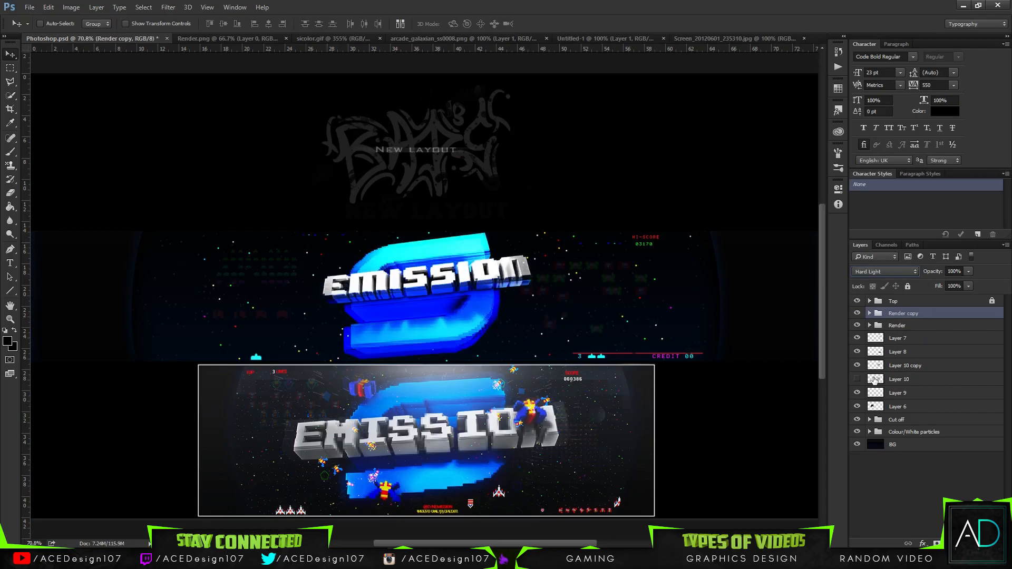
{"action": "left_click", "coordinate": [968, 271]}
{"action": "left_click_drag", "start_coordinate": [950, 283], "coordinate": [917, 285]}
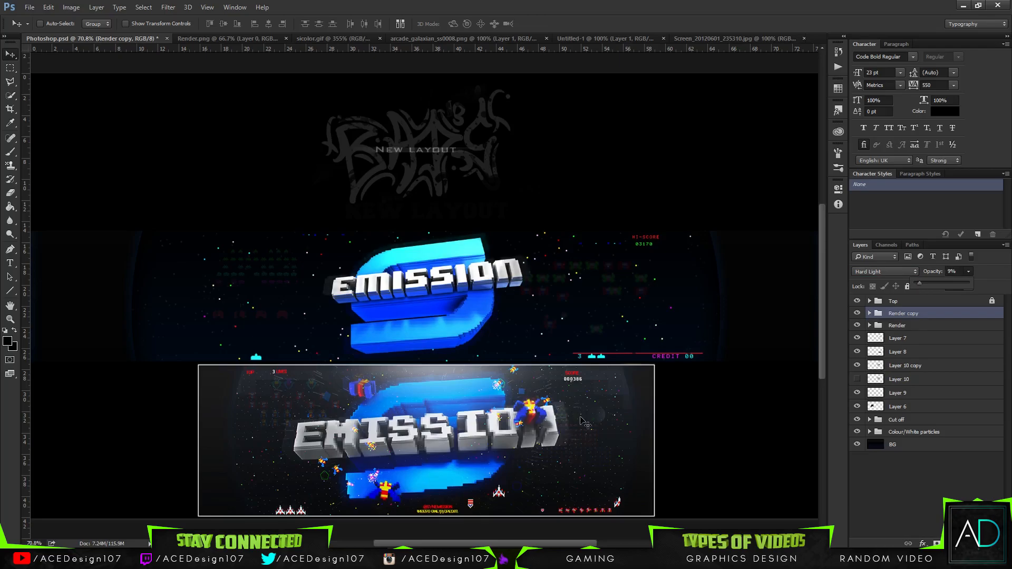
Duplicate the Render group again, place the new copy beneath the original and scale it up slightly
{"action": "left_click", "coordinate": [921, 324]}
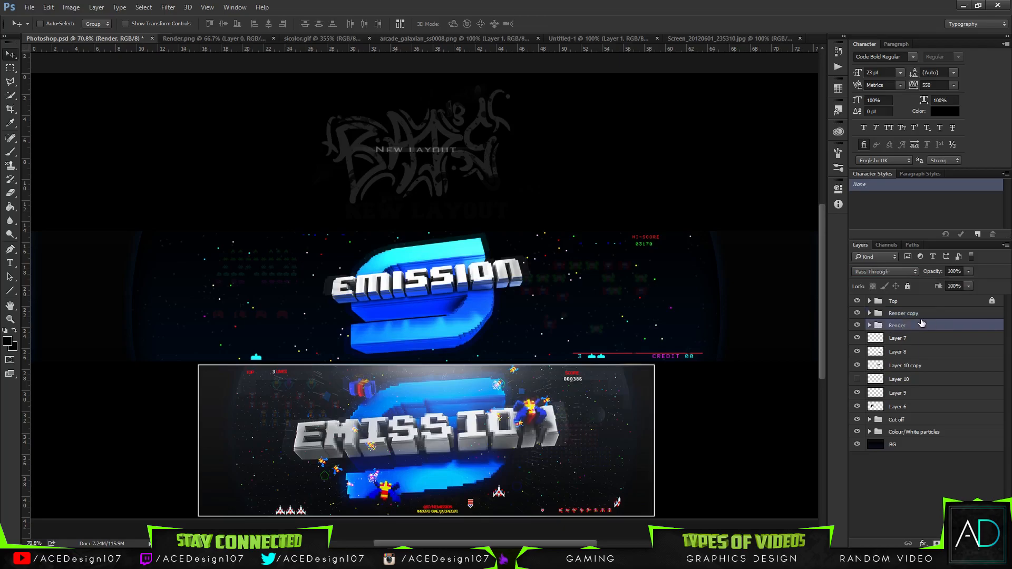
{"action": "key", "text": "ctrl+j"}
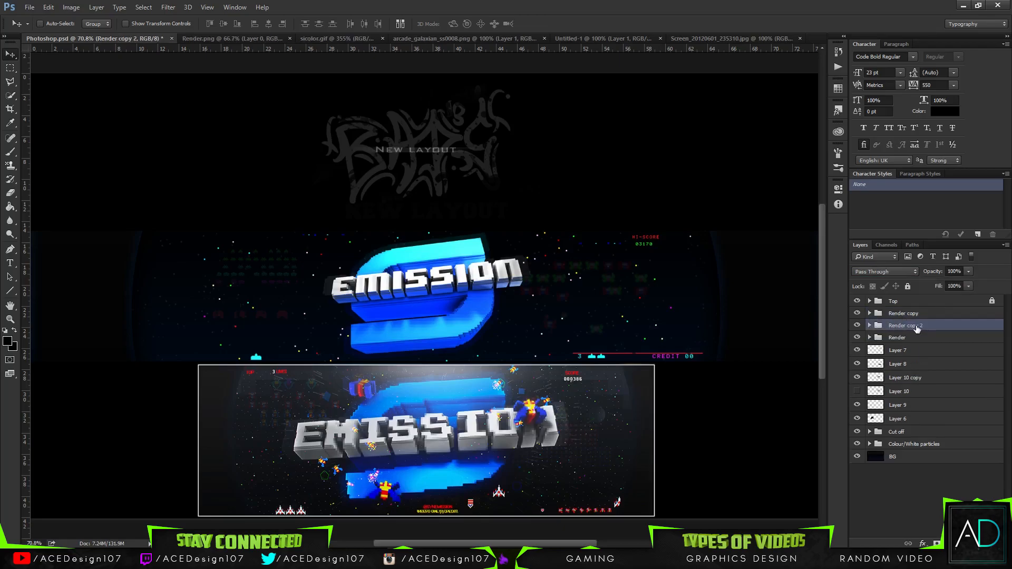
{"action": "mouse_move", "coordinate": [917, 329]}
{"action": "left_mouse_down"}
{"action": "mouse_move", "coordinate": [913, 342]}
{"action": "mouse_move", "coordinate": [925, 331]}
{"action": "left_mouse_up"}
{"action": "key", "text": "ctrl"}
{"action": "key", "text": "ctrl+t"}
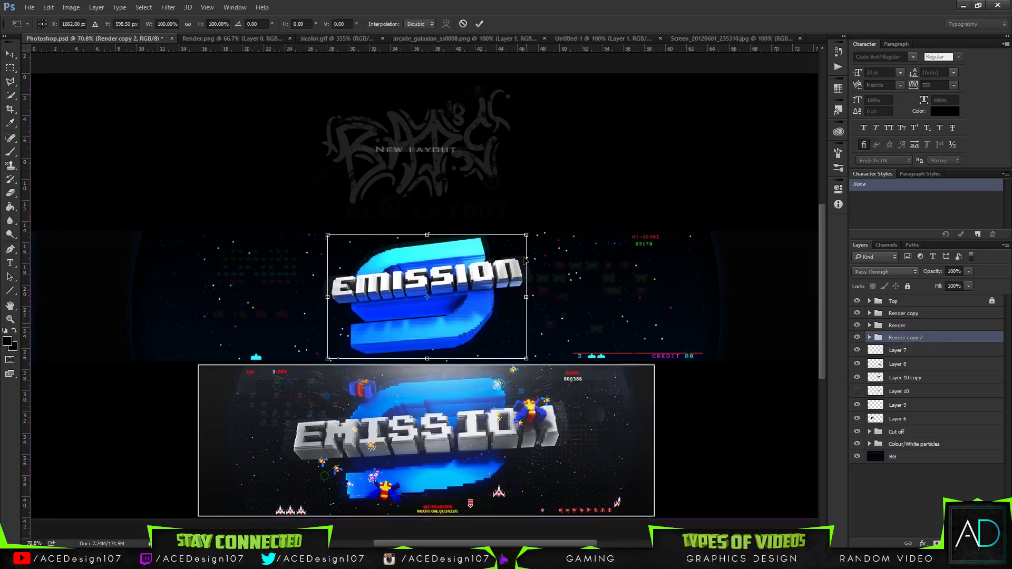
{"action": "left_click_drag", "start_coordinate": [526, 235], "coordinate": [536, 228]}
{"action": "key", "text": "Return"}
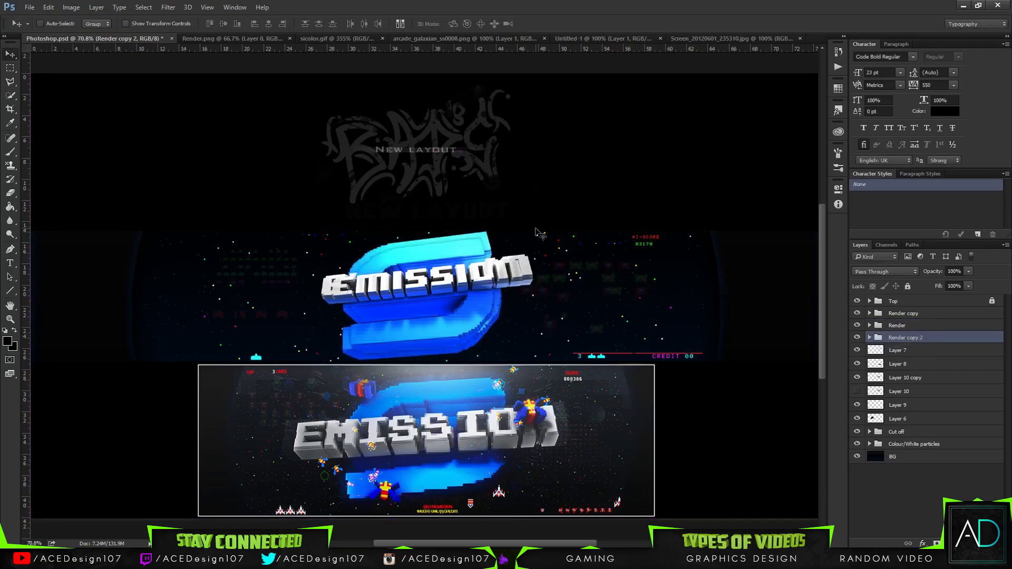
Merge the Render copy 2 group into a single layer and apply a Gaussian Blur with a radius of 38.7 pixels
{"action": "left_click", "coordinate": [144, 7]}
{"action": "mouse_move", "coordinate": [185, 8]}
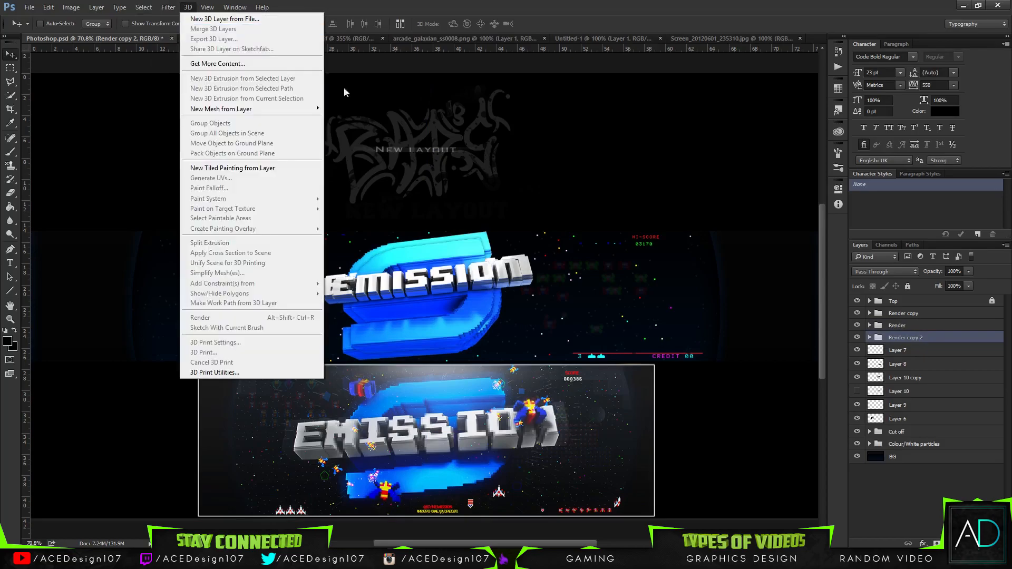
{"action": "left_click", "coordinate": [912, 336]}
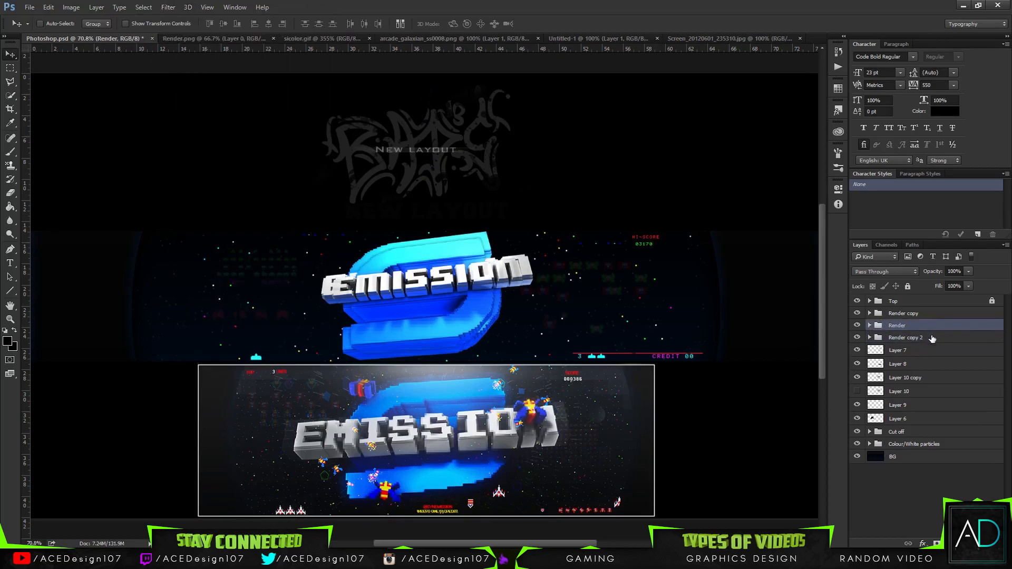
{"action": "key", "text": "ctrl+e"}
{"action": "left_click", "coordinate": [168, 7]}
{"action": "mouse_move", "coordinate": [237, 123]}
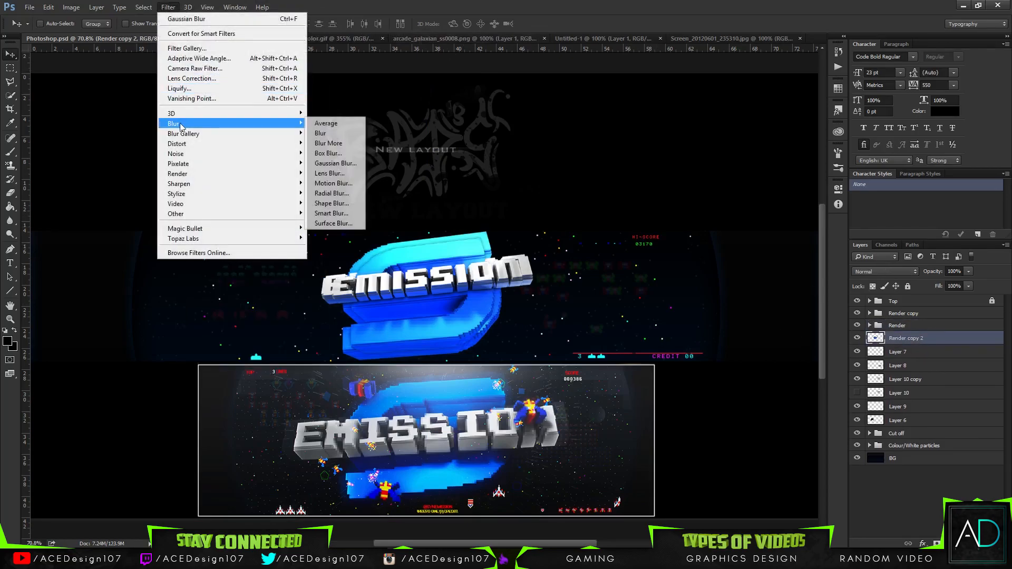
{"action": "left_click", "coordinate": [332, 163]}
{"action": "left_click_drag", "start_coordinate": [654, 305], "coordinate": [690, 304]}
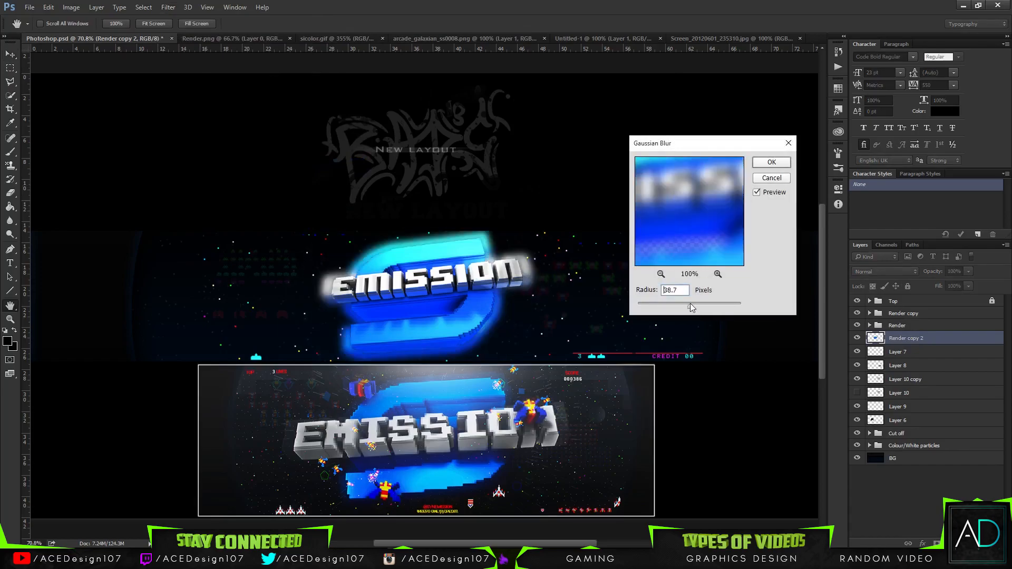
{"action": "left_click", "coordinate": [766, 162]}
Set the blurred Render copy 2 layer to Soft Light and duplicate it twice to strengthen the glow
{"action": "left_click", "coordinate": [885, 271]}
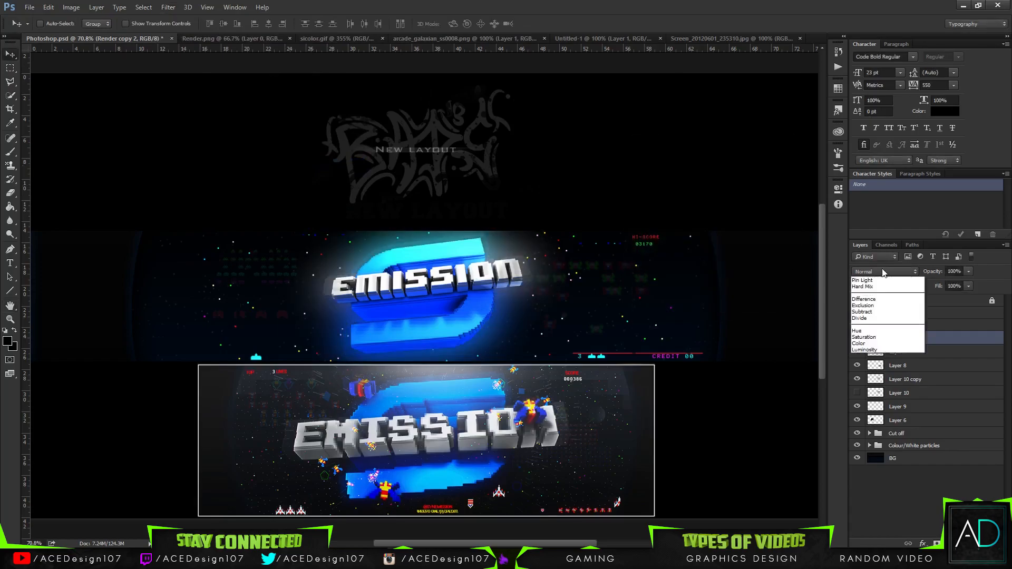
{"action": "left_click", "coordinate": [885, 387]}
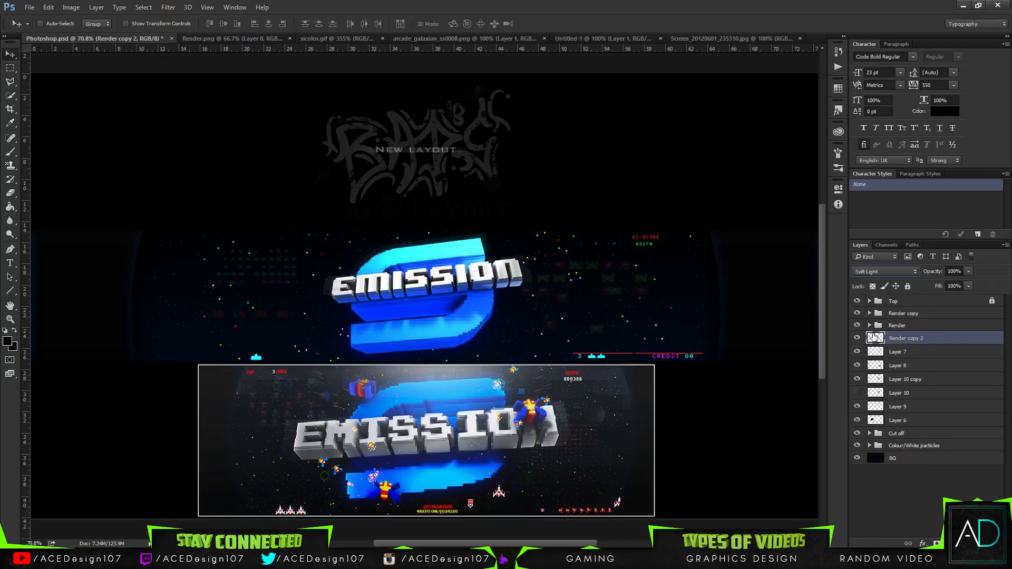
{"action": "left_click", "coordinate": [968, 272]}
{"action": "key", "text": "ctrl+j"}
{"action": "key", "text": "ctrl+j"}
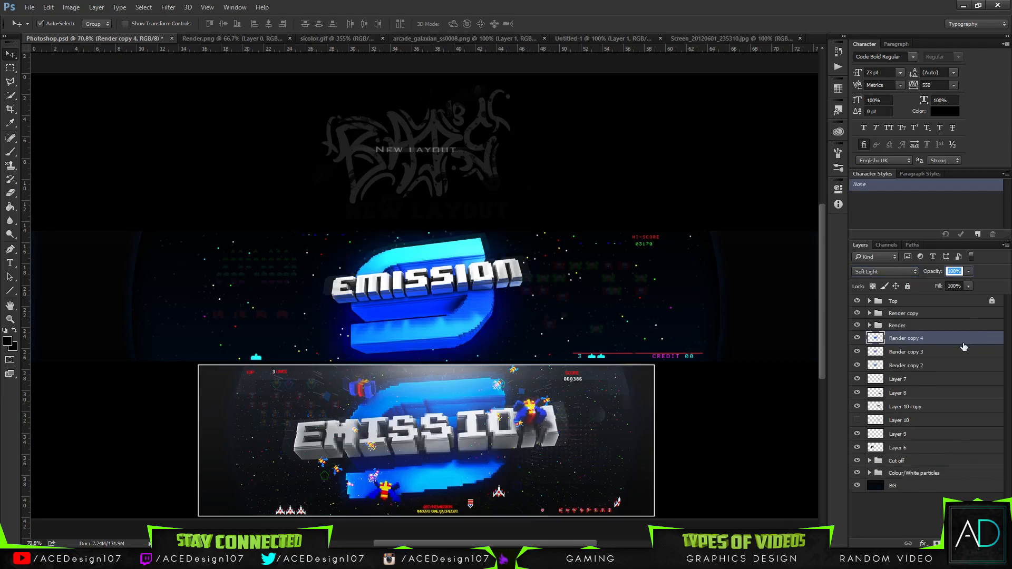
Merge the three blurred glow layers into one layer with the Soft Light blend mode
{"action": "left_click", "coordinate": [927, 366], "text": "ctrl"}
{"action": "key", "text": "ctrl+e"}
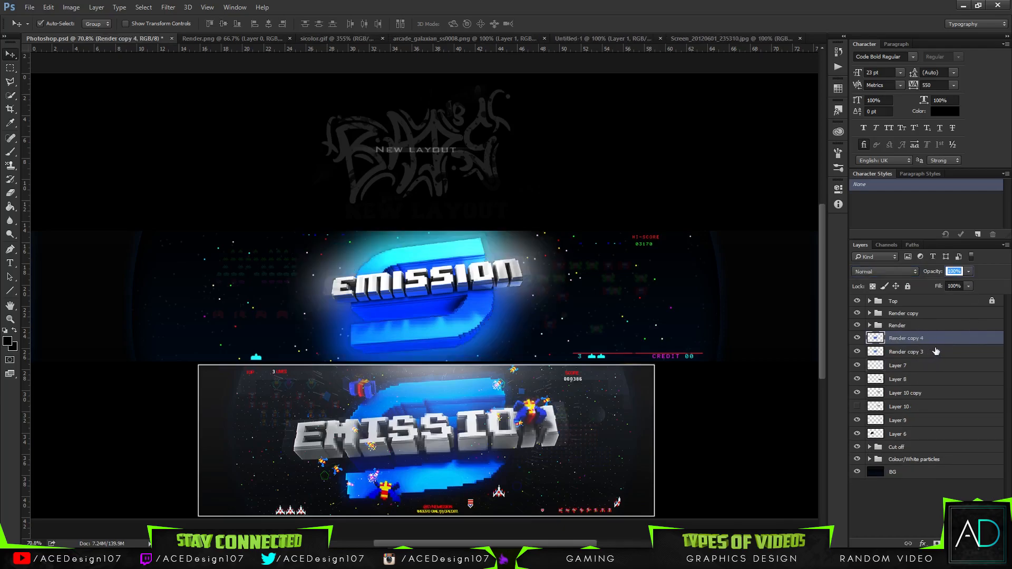
{"action": "left_click", "coordinate": [937, 351], "text": "ctrl"}
{"action": "left_click", "coordinate": [961, 343]}
{"action": "left_click", "coordinate": [897, 267]}
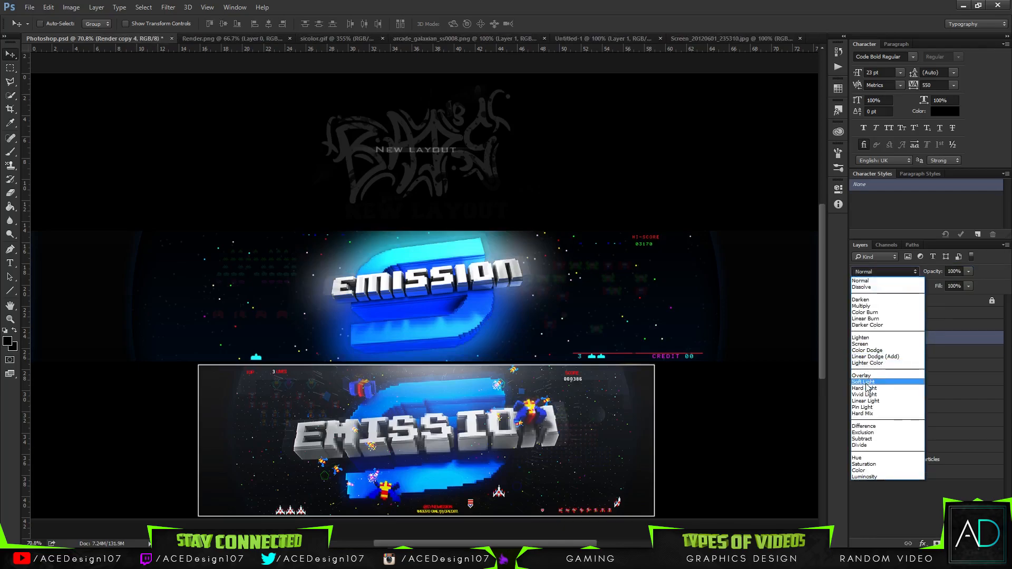
{"action": "left_click", "coordinate": [889, 375]}
{"action": "key", "text": "ctrl+e"}
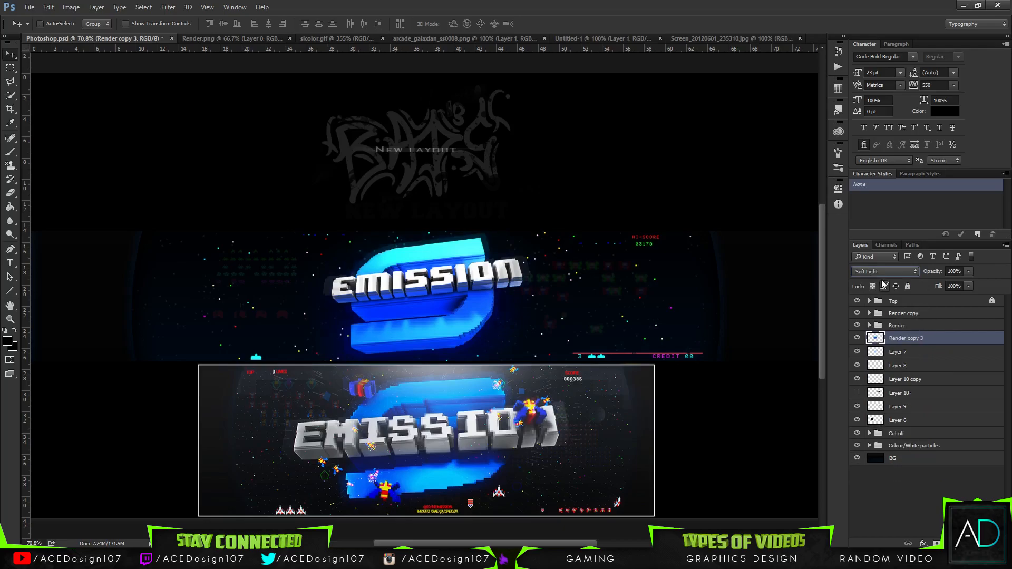
Put the merged glow layer in a new group named "Rend Bot"
{"action": "key", "text": "ctrl+g"}
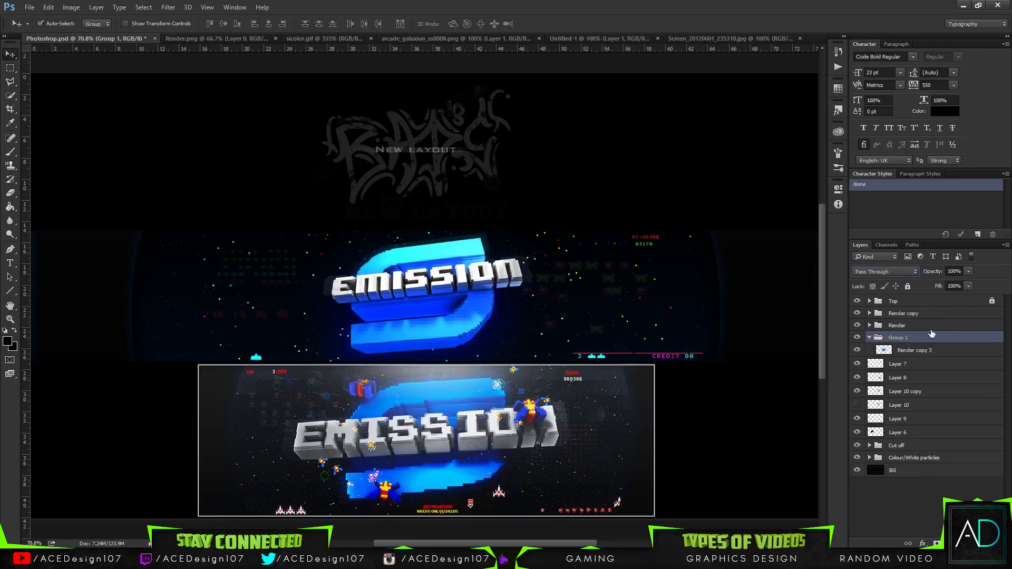
{"action": "double_click", "coordinate": [898, 337]}
{"action": "type", "text": "Rend Bot"}
{"action": "key", "text": "Return"}
Rename the Render group to "Render Mid" and Render copy to "Render Top", and collapse the Rend Bot group
{"action": "double_click", "coordinate": [897, 325]}
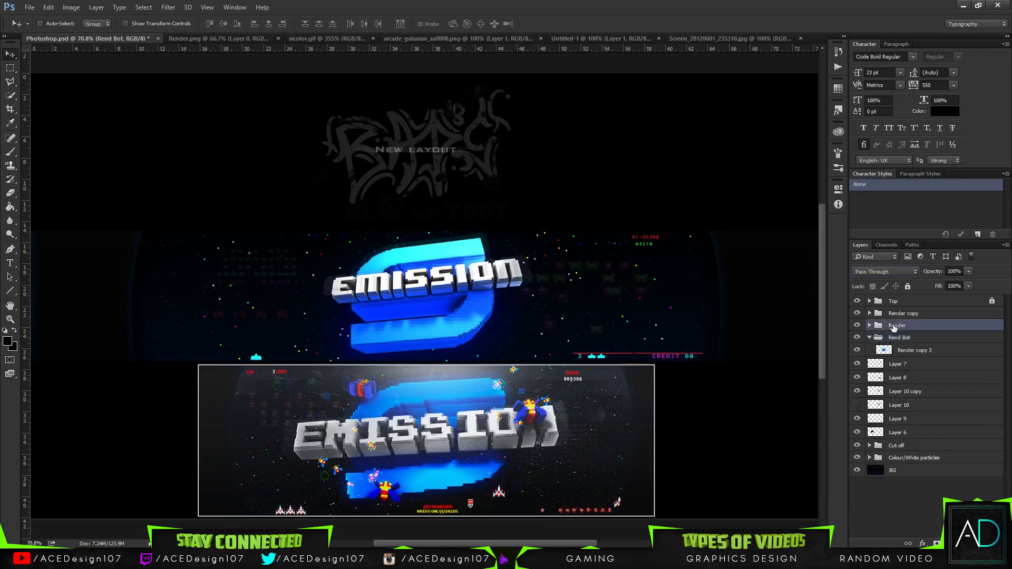
{"action": "left_click", "coordinate": [915, 325]}
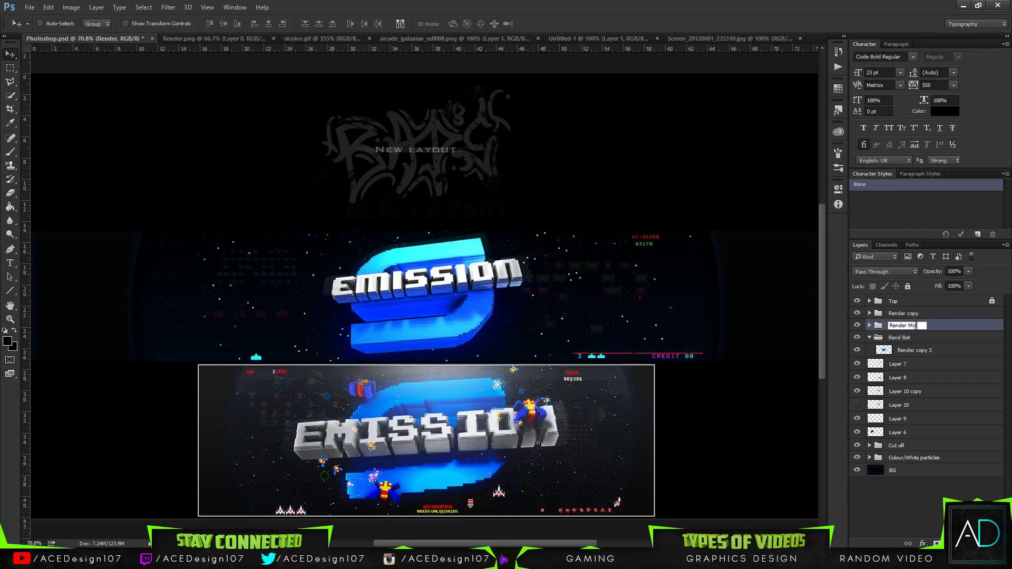
{"action": "type", "text": "Mid"}
{"action": "key", "text": "Return"}
{"action": "double_click", "coordinate": [902, 313]}
{"action": "left_click", "coordinate": [925, 314]}
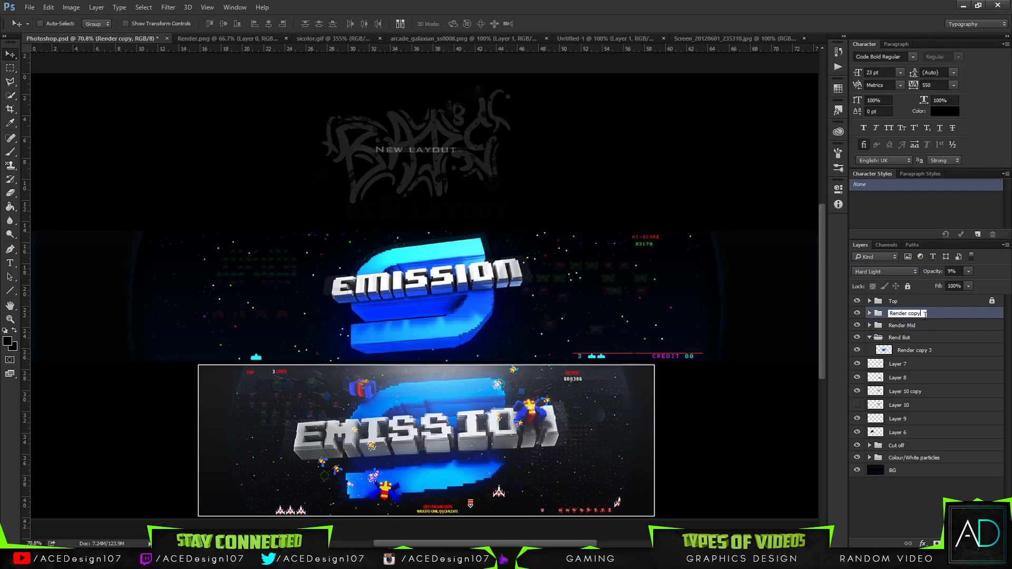
{"action": "type", "text": "Top"}
{"action": "key", "text": "Return"}
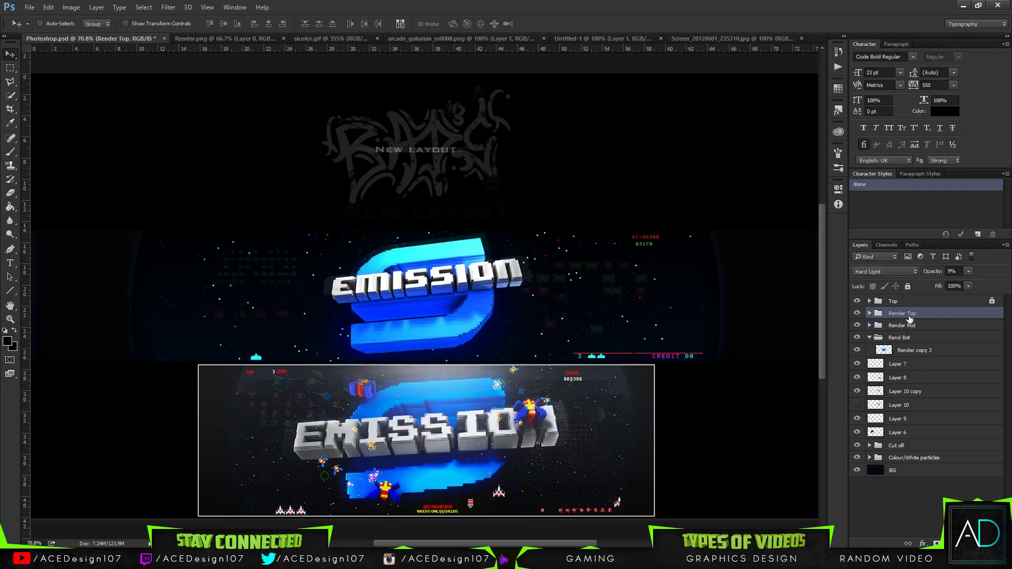
{"action": "left_click", "coordinate": [869, 337]}
Delete the hidden Layer 10 and group the arcade element layers from Layer 6 up to Layer 7
{"action": "left_click", "coordinate": [901, 325]}
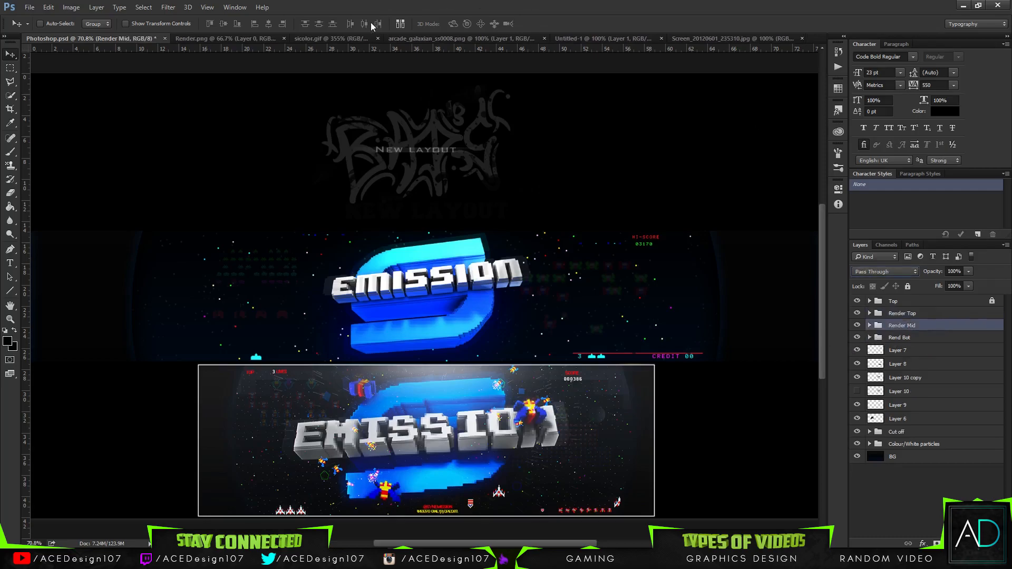
{"action": "left_click", "coordinate": [935, 351]}
{"action": "left_click", "coordinate": [940, 303]}
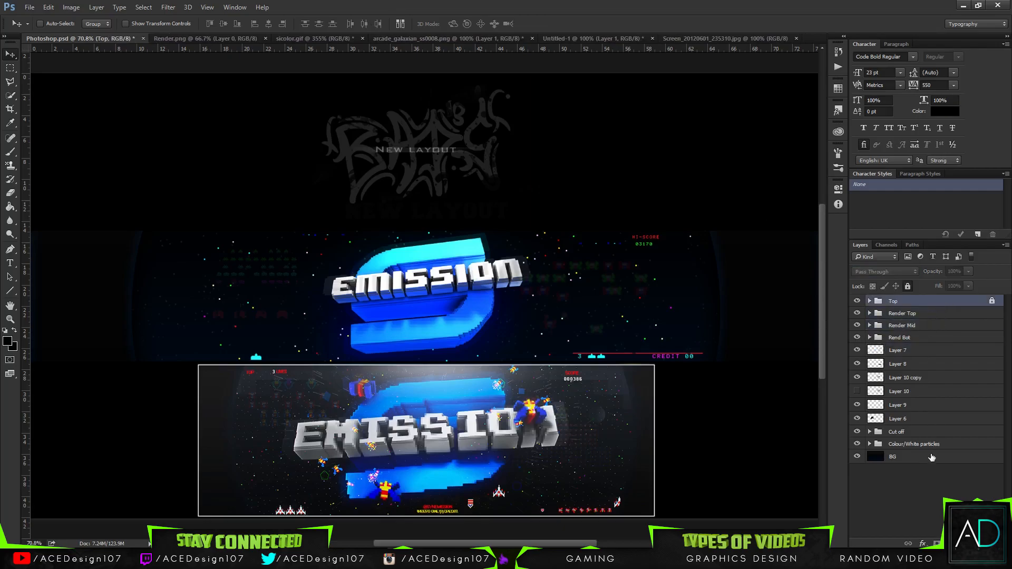
{"action": "left_click", "coordinate": [856, 392]}
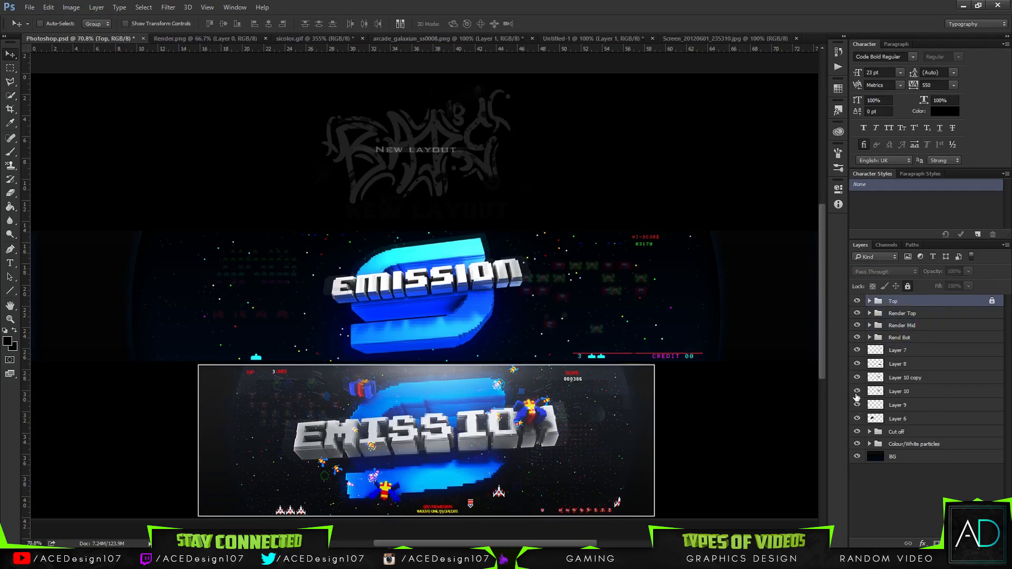
{"action": "left_click", "coordinate": [910, 392]}
{"action": "key", "text": "Delete"}
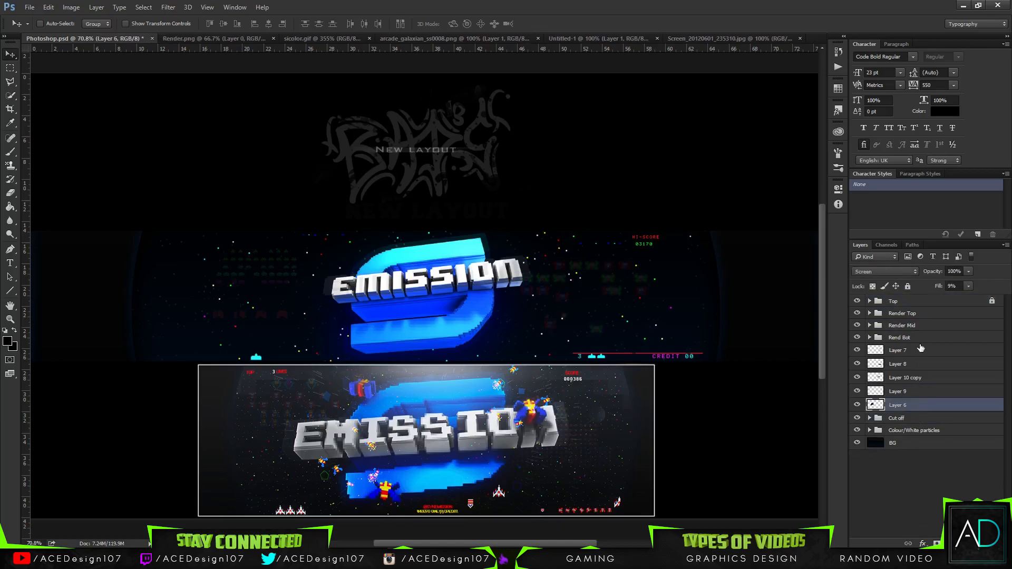
{"action": "left_click", "coordinate": [920, 348], "text": "shift"}
{"action": "key", "text": "ctrl+g"}
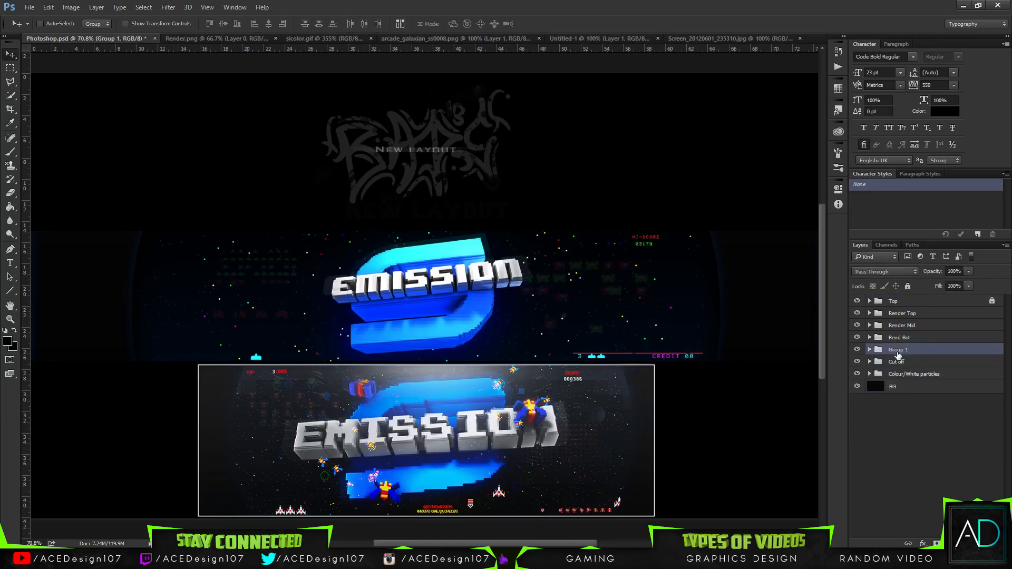
Rename Group 1, which holds the arcade element layers, to "8-Bit games"
{"action": "double_click", "coordinate": [898, 351]}
{"action": "type", "text": "B"}
{"action": "type", "text": "-Bit games"}
{"action": "key", "text": "Return"}
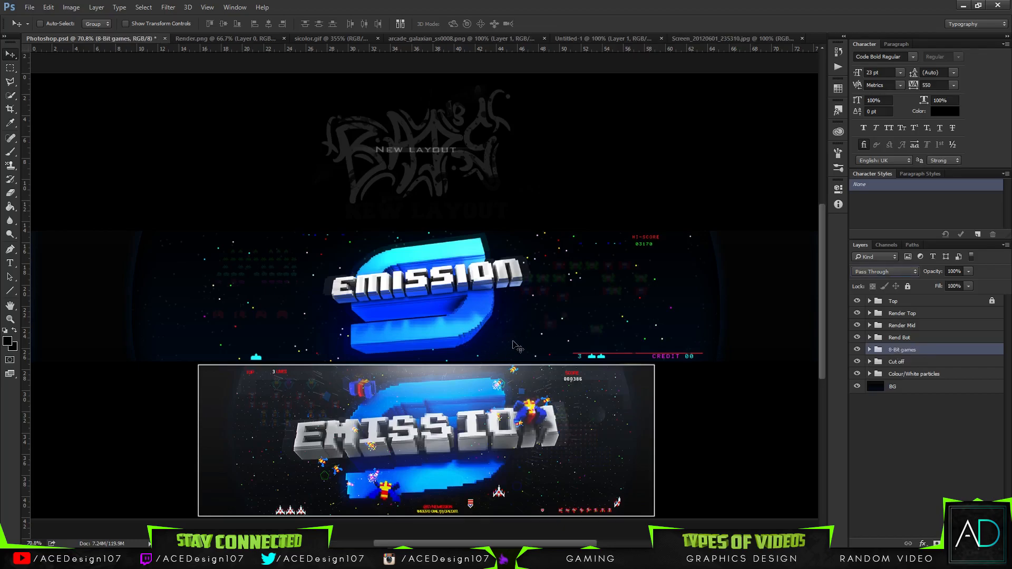
Select the Render Top group and set the Type tool's font to 8BIT WONDER Nominal
{"action": "left_click", "coordinate": [929, 314]}
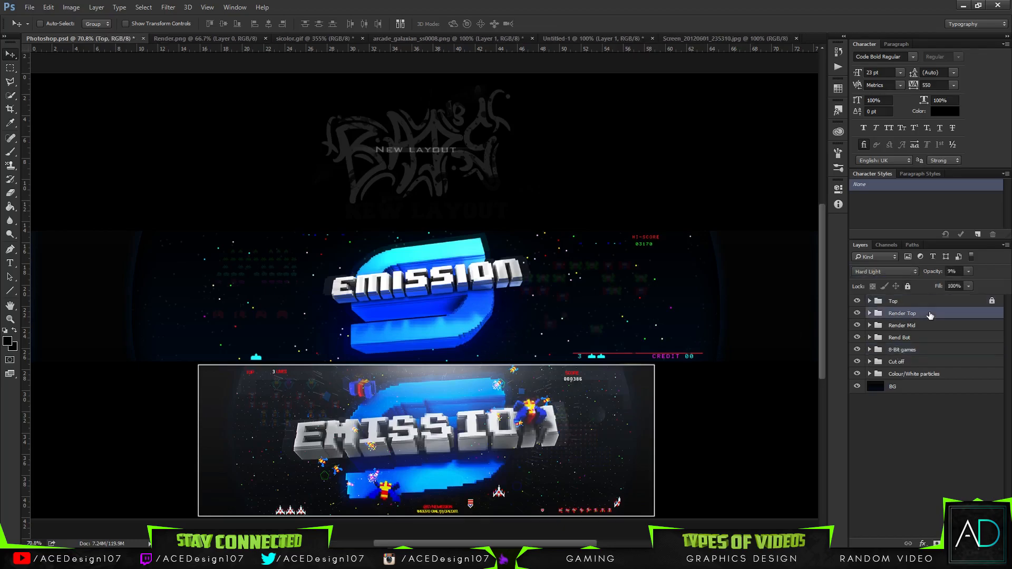
{"action": "key", "text": "t"}
{"action": "key", "text": "alt+t"}
{"action": "left_click", "coordinate": [441, 2]}
{"action": "key", "text": "alt+t"}
{"action": "left_click", "coordinate": [476, 5]}
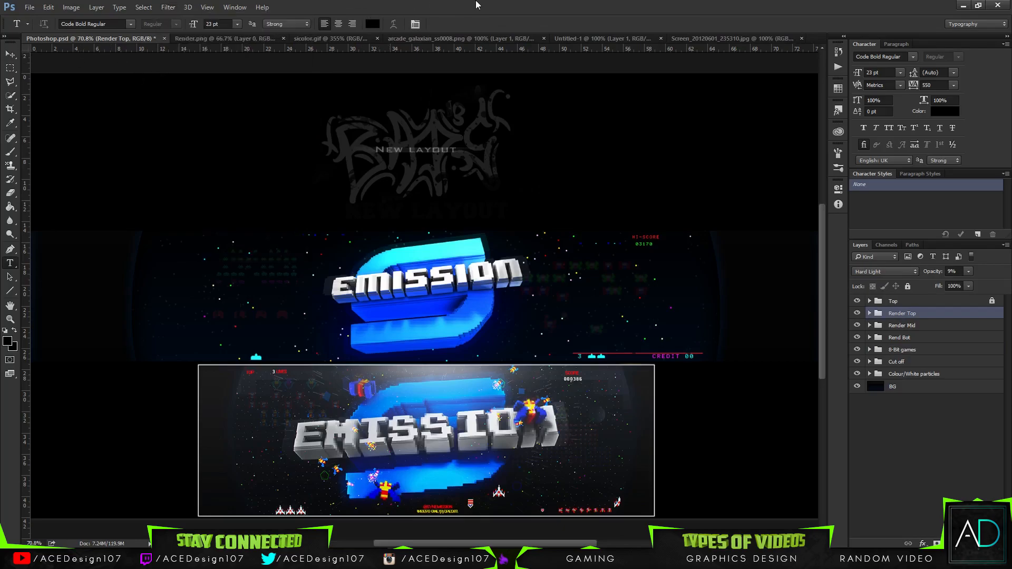
{"action": "left_click", "coordinate": [100, 25]}
{"action": "left_click", "coordinate": [131, 25]}
{"action": "scroll", "coordinate": [123, 53], "scroll_direction": "up", "scroll_amount": 3}
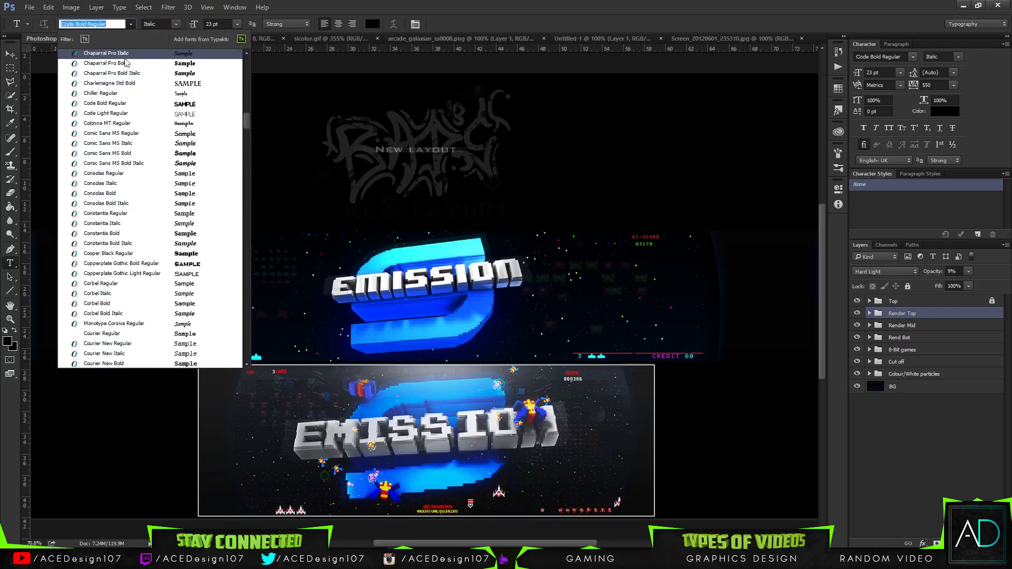
{"action": "left_click_drag", "start_coordinate": [246, 119], "coordinate": [251, 63]}
{"action": "left_click", "coordinate": [230, 54]}
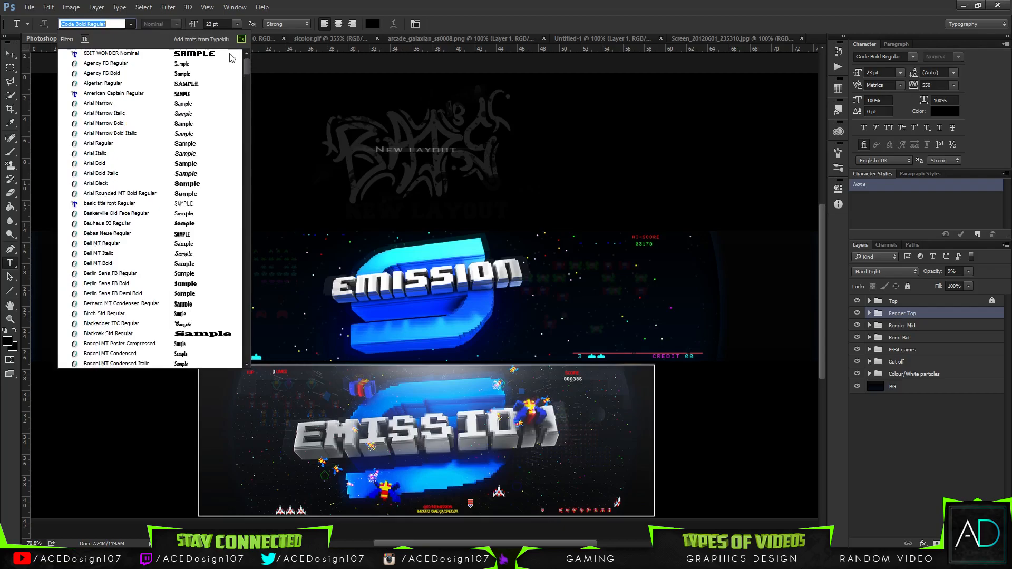
Add the text "BY ACEDesign107" in white (ffffff) on the banner, just below the start of the EMISSION logo
{"action": "left_click", "coordinate": [299, 311]}
{"action": "left_click", "coordinate": [372, 23]}
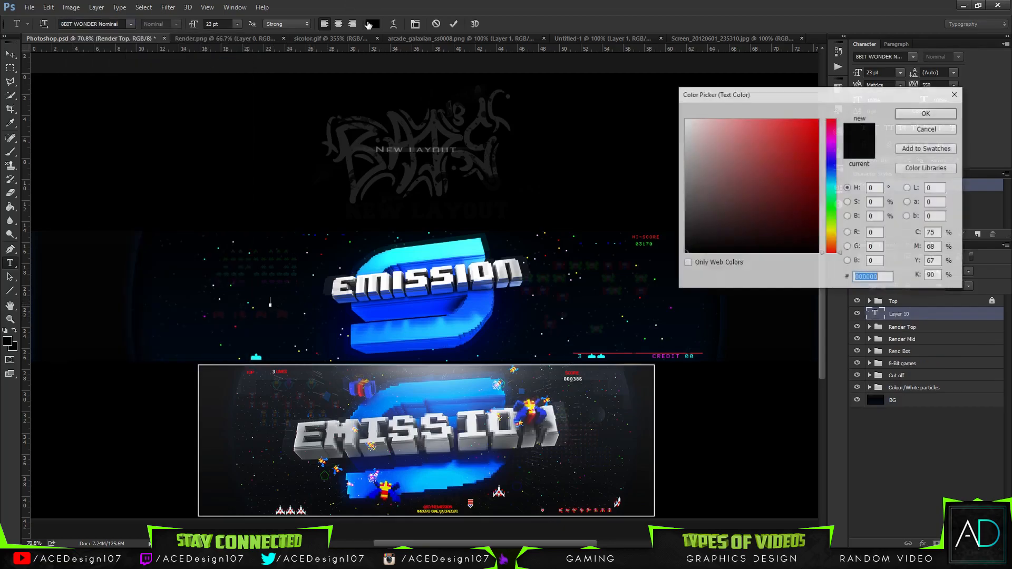
{"action": "type", "text": "ffffff"}
{"action": "left_click", "coordinate": [905, 114]}
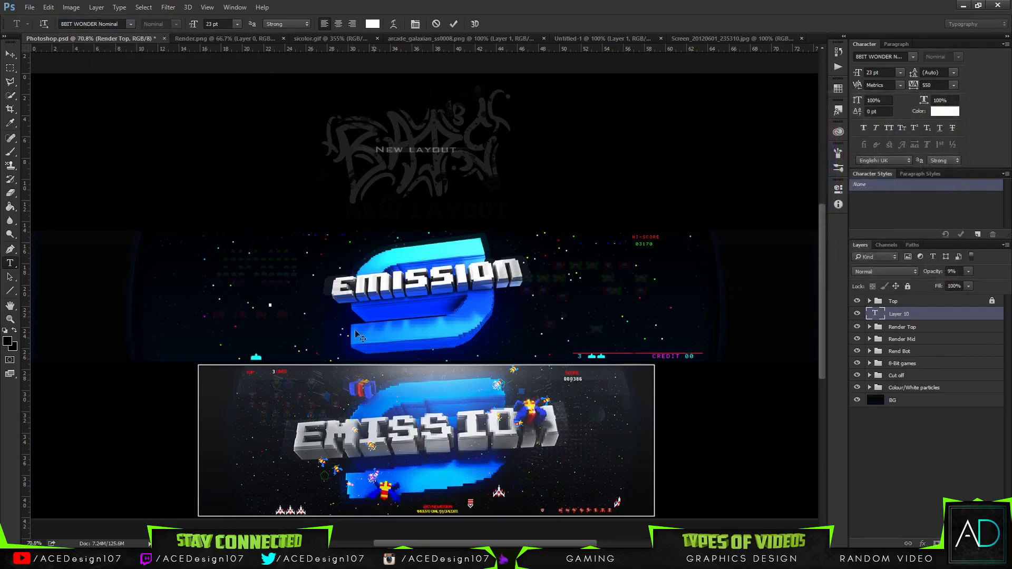
{"action": "type", "text": "BY ACEDesign107"}
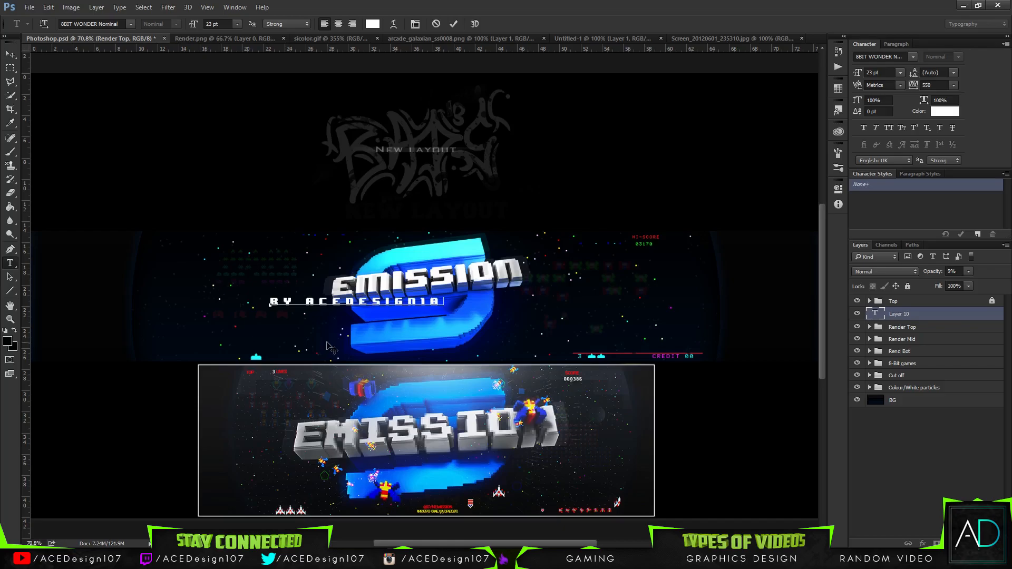
{"action": "key", "text": "ctrl+Return"}
Switch to File Explorer, look over the Downloads folder and close the window
{"action": "left_click", "coordinate": [63, 558]}
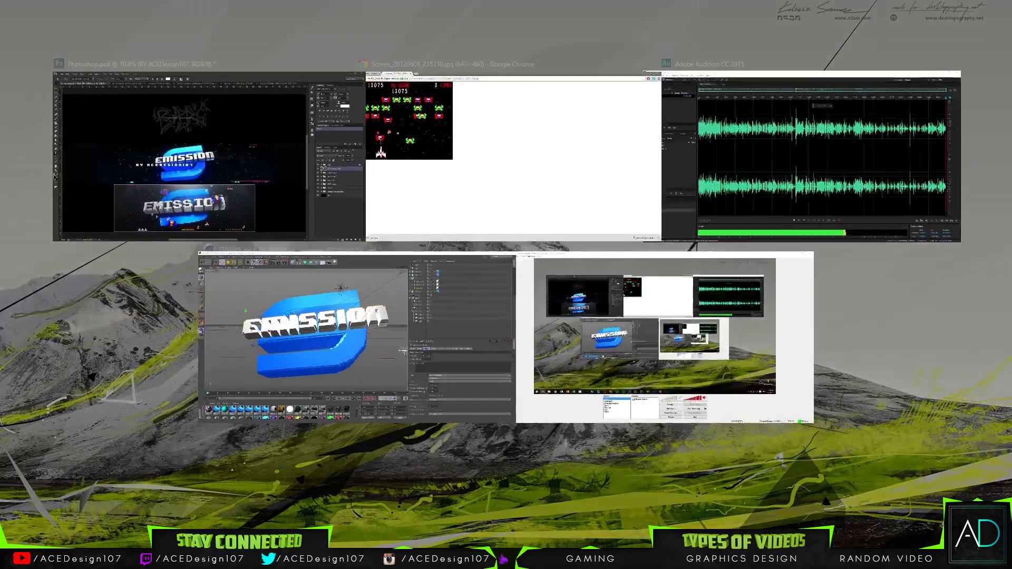
{"action": "left_click", "coordinate": [84, 559]}
{"action": "left_click", "coordinate": [116, 86]}
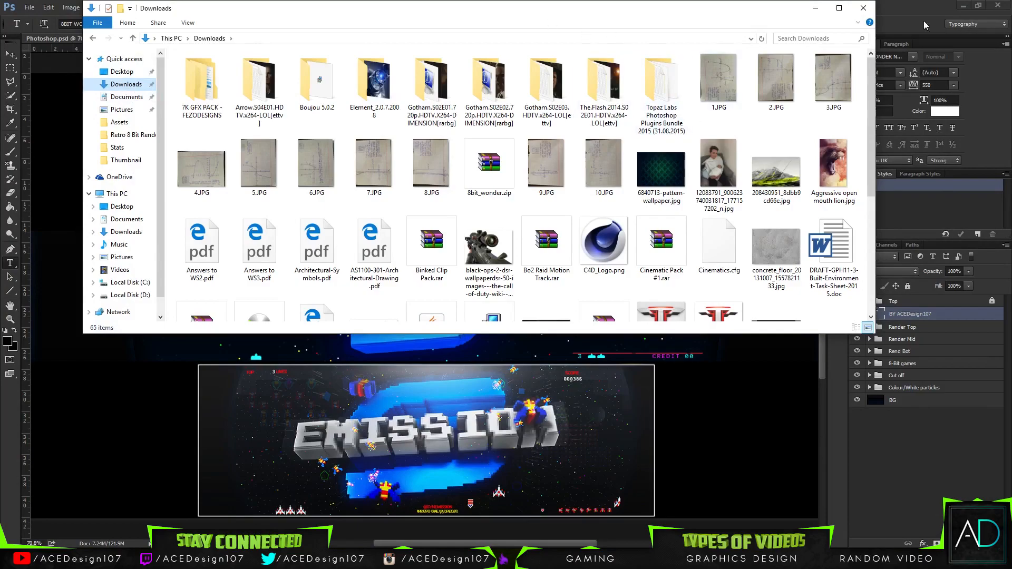
{"action": "left_click", "coordinate": [862, 7]}
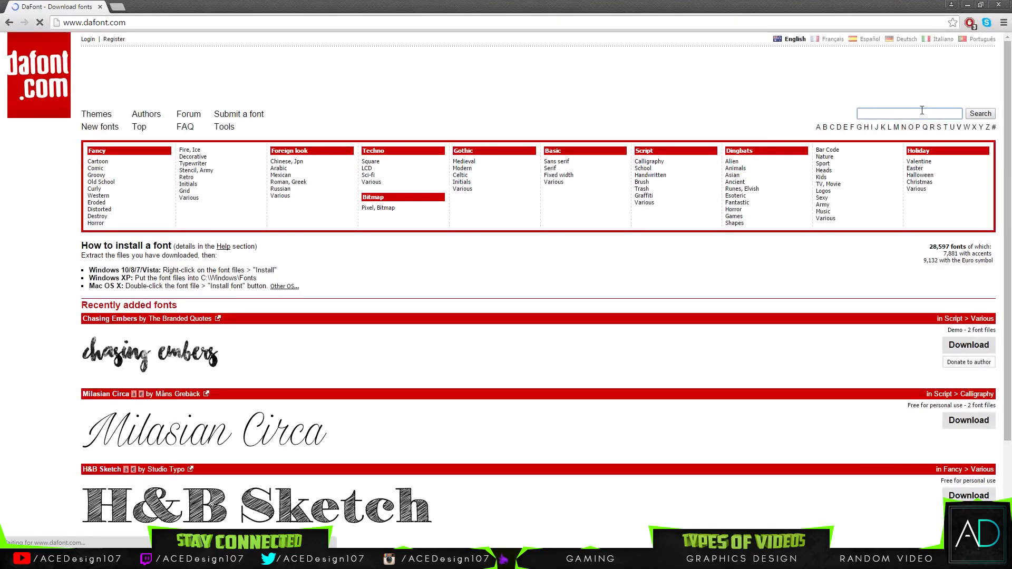
Search DaFont in the browser for "8 bit font" and look through the font previews
{"action": "type", "text": "8 bit font"}
{"action": "key", "text": "Return"}
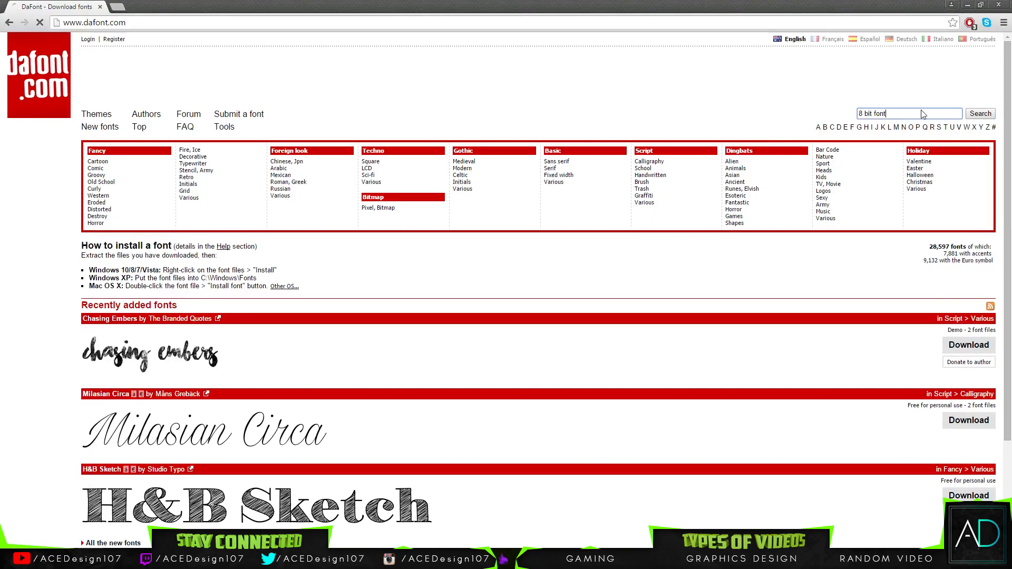
{"action": "scroll", "coordinate": [346, 243], "scroll_direction": "down", "scroll_amount": 3}
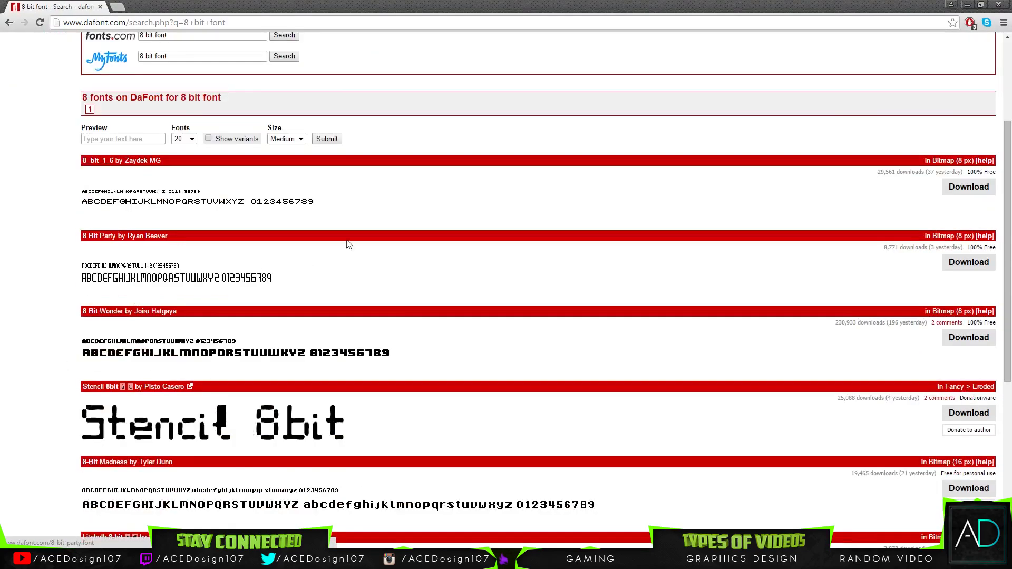
Open the 8_bit_1_6 and 8 Bit Wonder font pages separately and examine the 8_bit_1_6 character set
{"action": "middle_click", "coordinate": [144, 194]}
{"action": "left_click", "coordinate": [163, 7]}
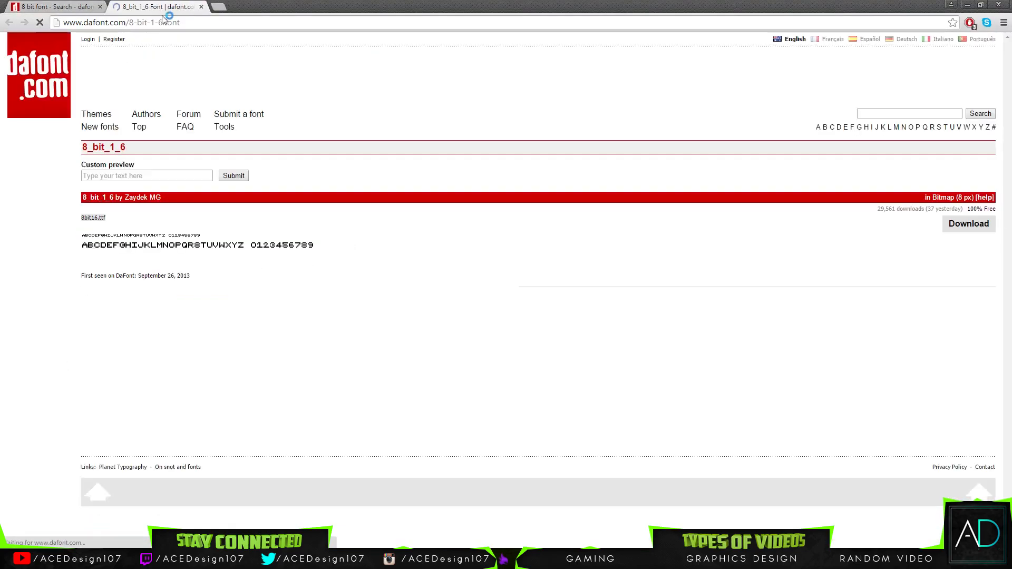
{"action": "left_click", "coordinate": [74, 7]}
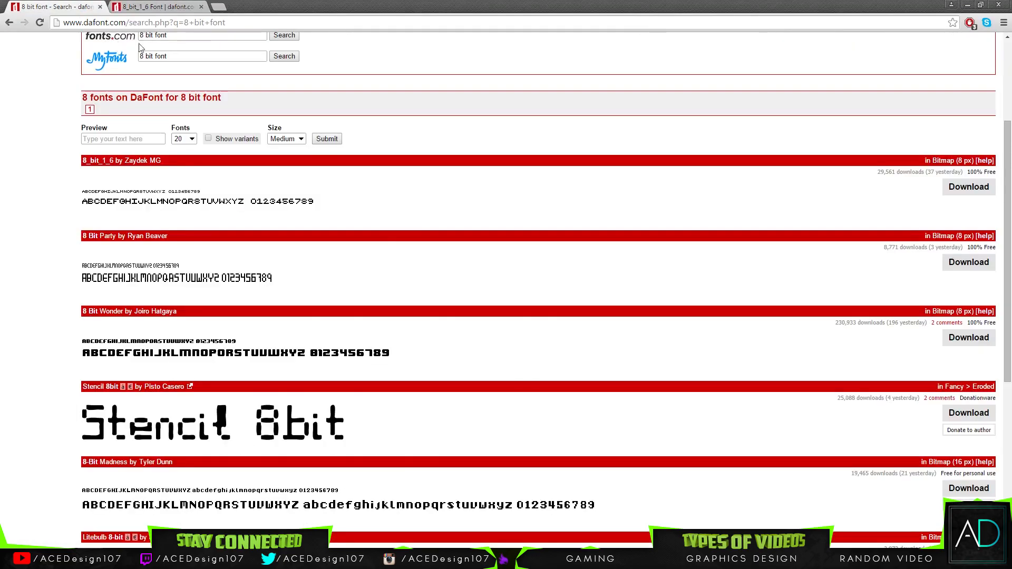
{"action": "middle_click", "coordinate": [188, 352]}
{"action": "key", "text": "ctrl+Tab"}
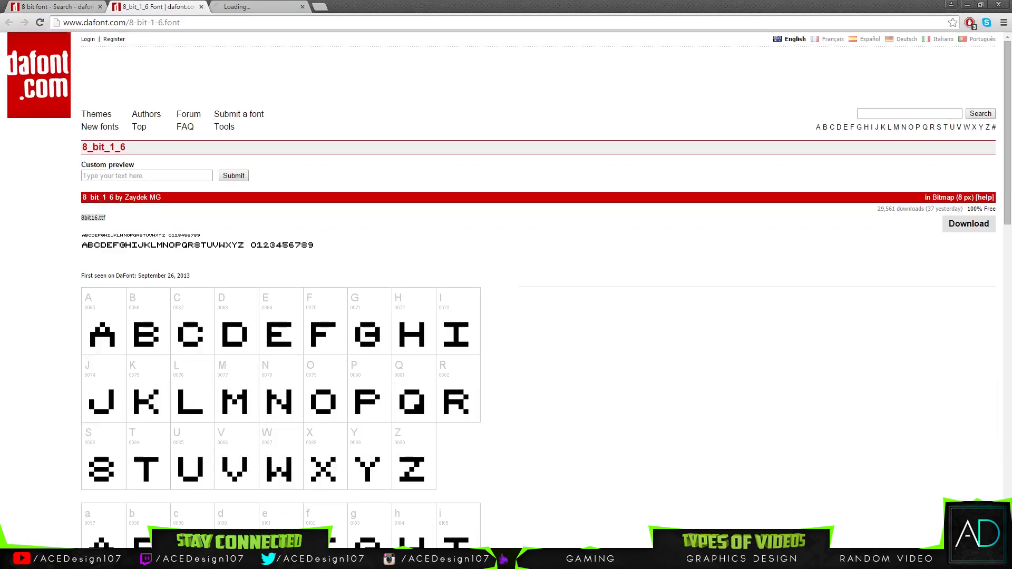
{"action": "left_click", "coordinate": [1006, 232]}
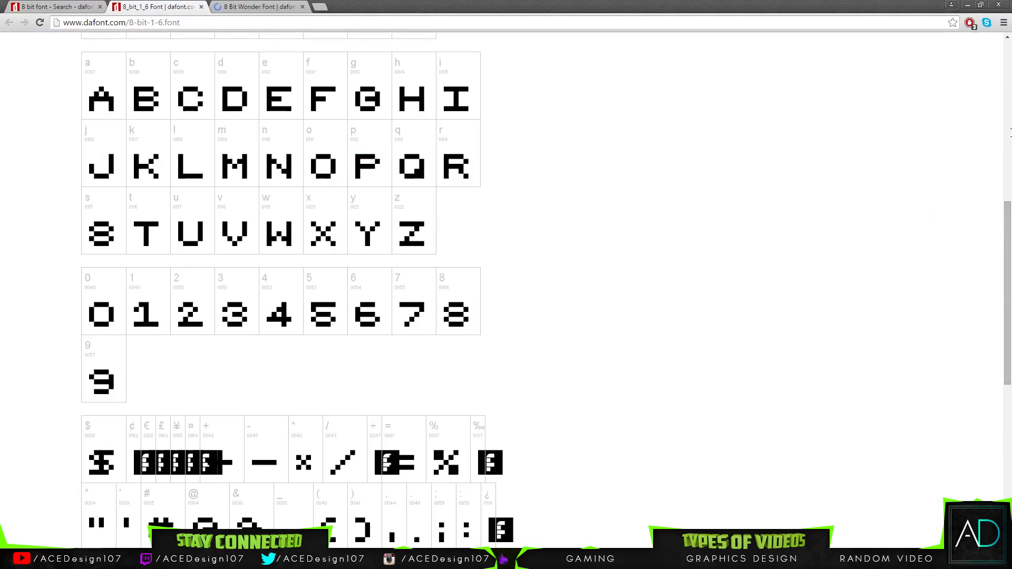
{"action": "left_click_drag", "start_coordinate": [1005, 233], "coordinate": [1007, 74]}
Download the 8_bit_1_6 font and install 8bit16.ttf from the archive
{"action": "left_click", "coordinate": [967, 224]}
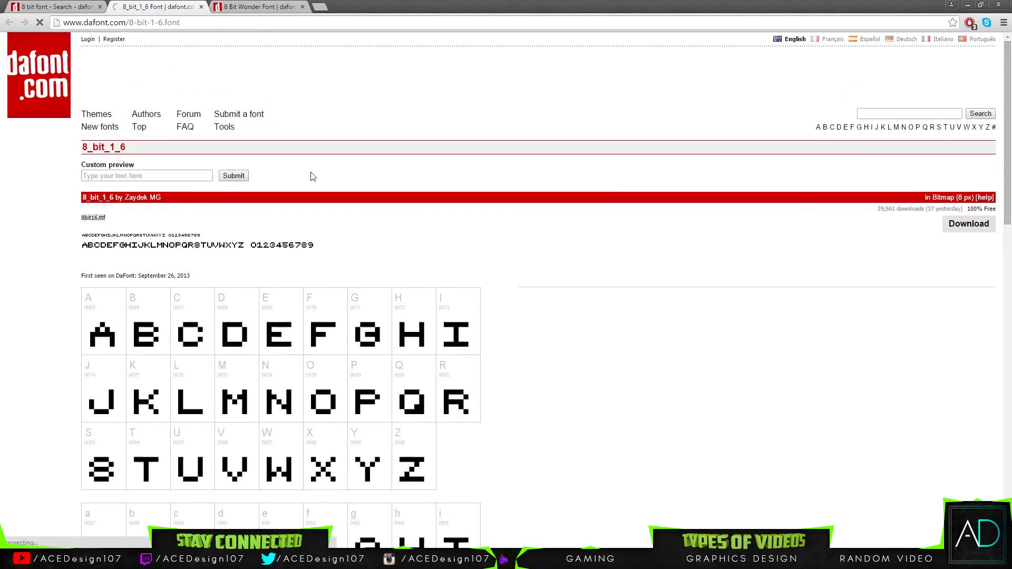
{"action": "left_click", "coordinate": [34, 534]}
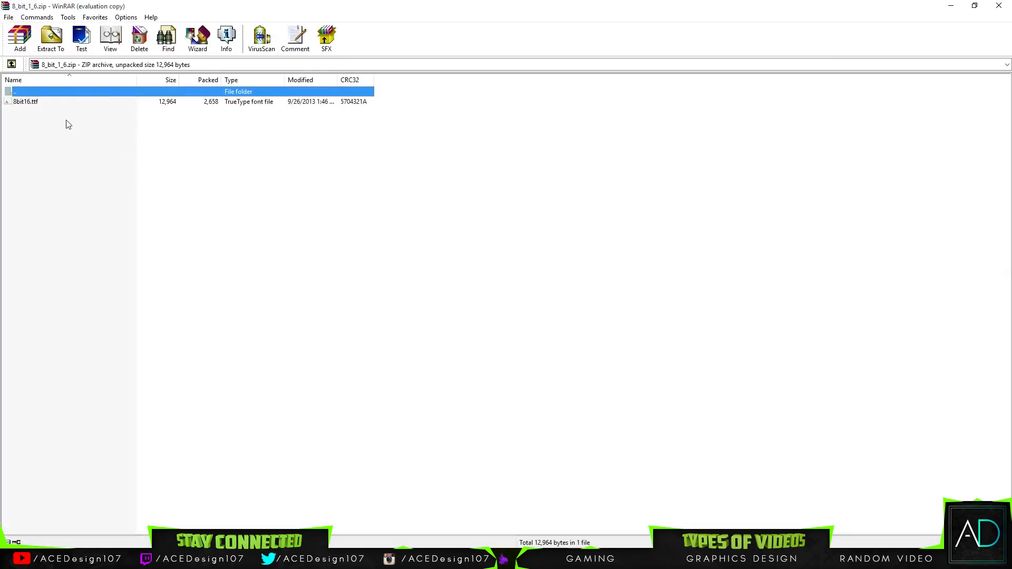
{"action": "left_click", "coordinate": [47, 102]}
{"action": "double_click", "coordinate": [47, 103]}
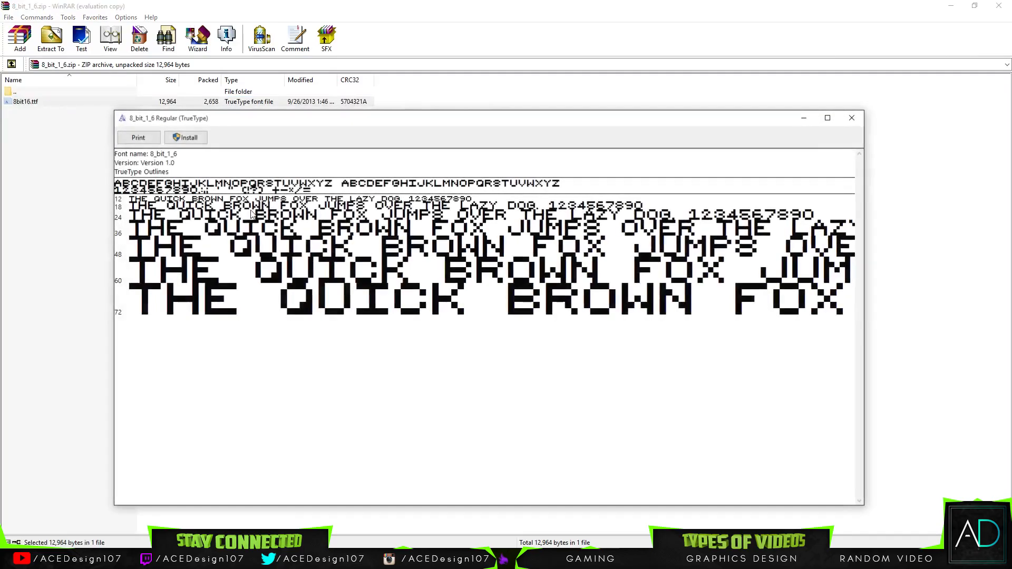
{"action": "left_click", "coordinate": [188, 137]}
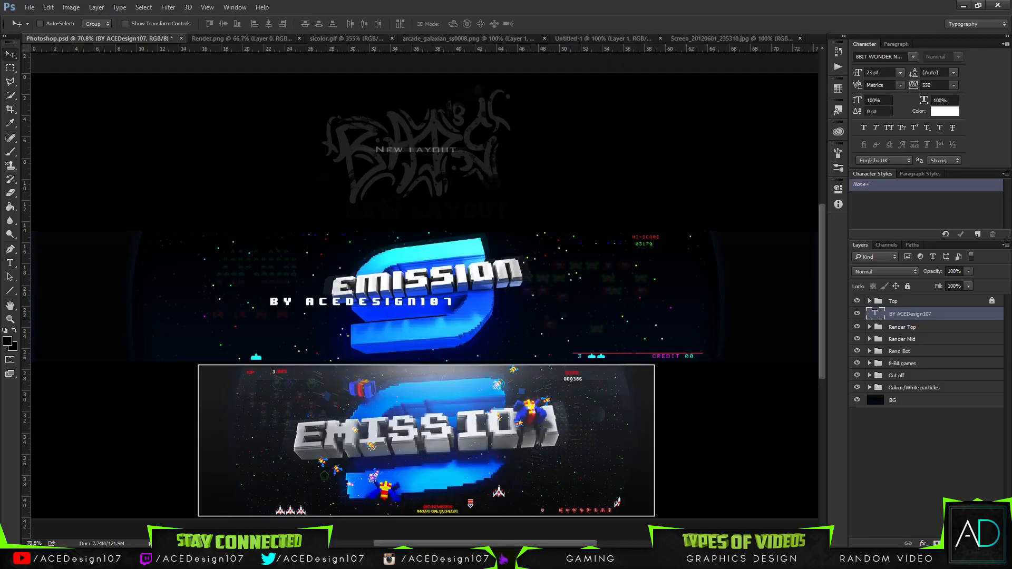
{"action": "left_click", "coordinate": [29, 7]}
{"action": "left_click", "coordinate": [40, 29]}
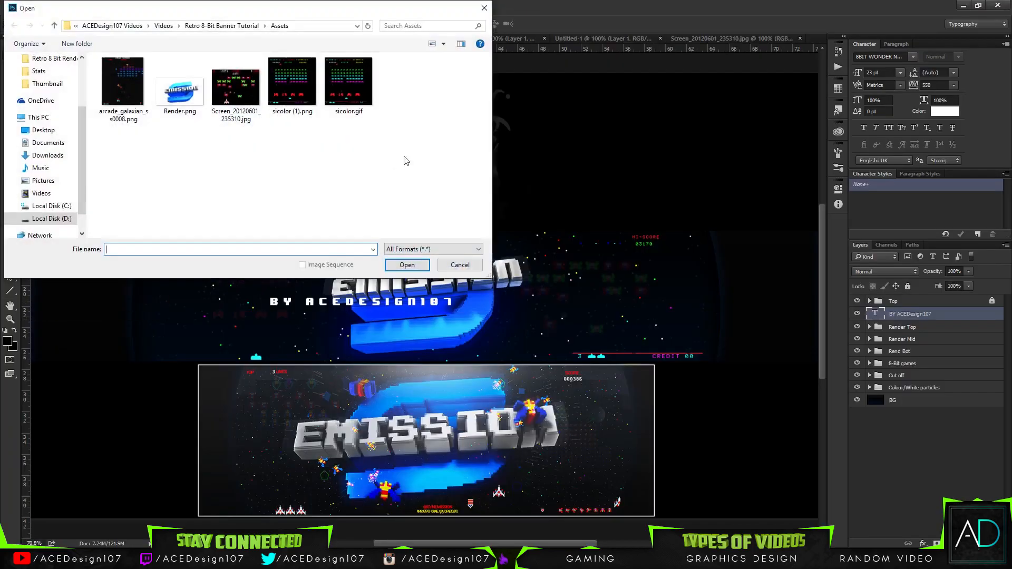
{"action": "left_click", "coordinate": [453, 268]}
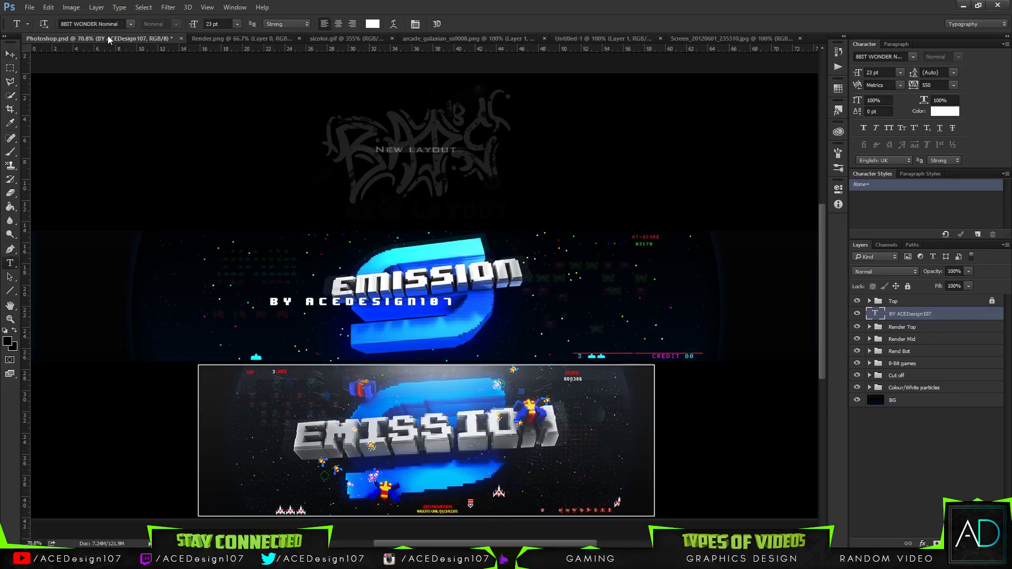
Change the font of the BY ACEDesign107 text layer to 8_bit_1_6 Regular
{"action": "left_click", "coordinate": [106, 23]}
{"action": "type", "text": "8b"}
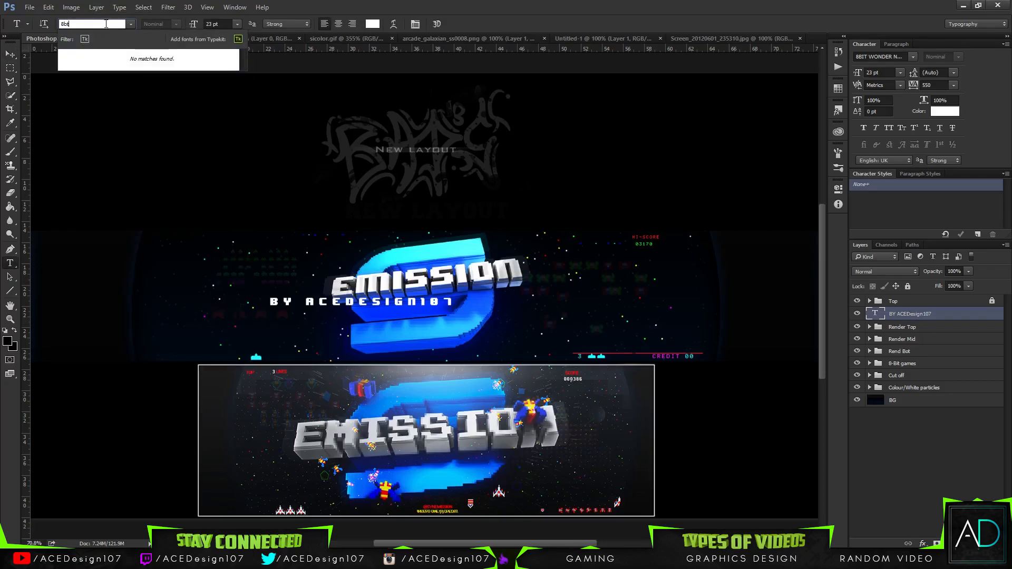
{"action": "key", "text": "BackSpace"}
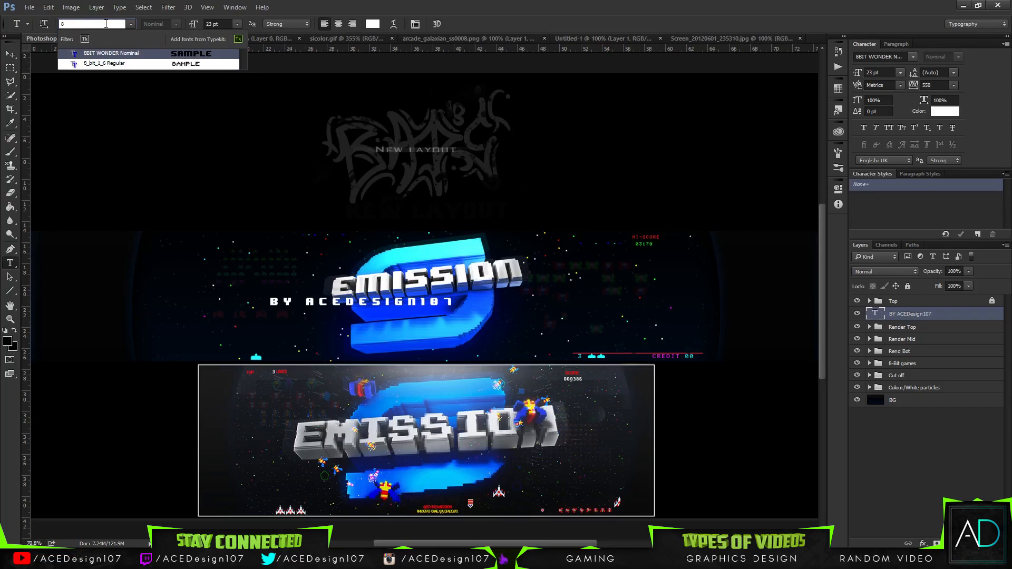
{"action": "key", "text": "Down"}
{"action": "key", "text": "Return"}
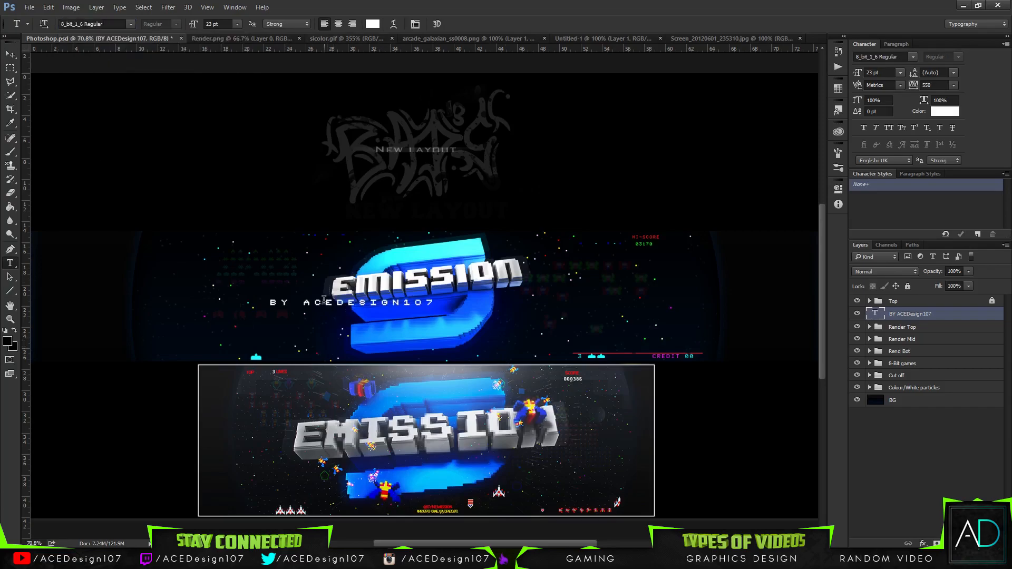
Move the credit text to the banner's lower edge beside the red line and shorten it to "ACEDesign107"
{"action": "key", "text": "ctrl+t"}
{"action": "left_click_drag", "start_coordinate": [399, 305], "coordinate": [593, 349]}
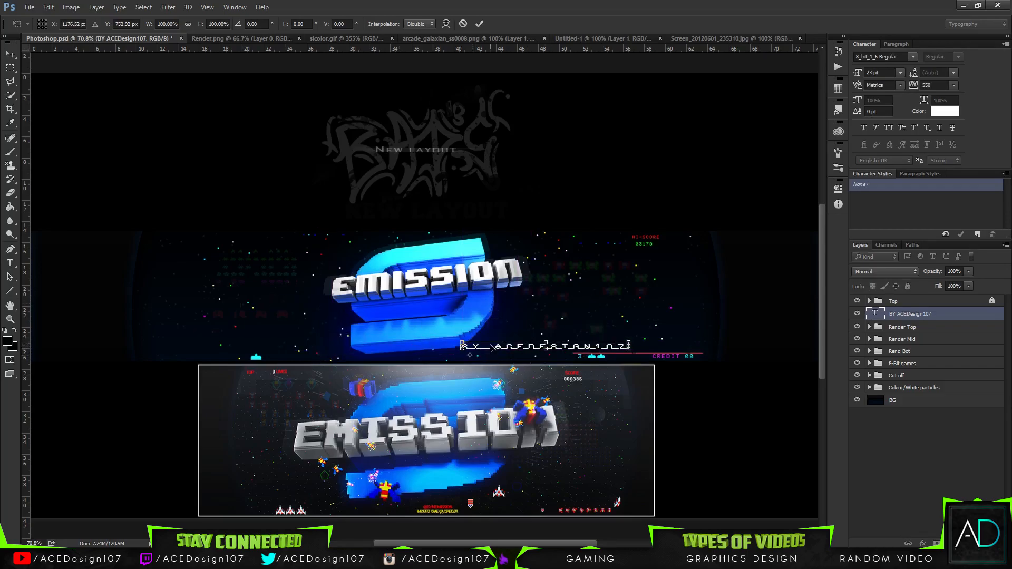
{"action": "key", "text": "Return"}
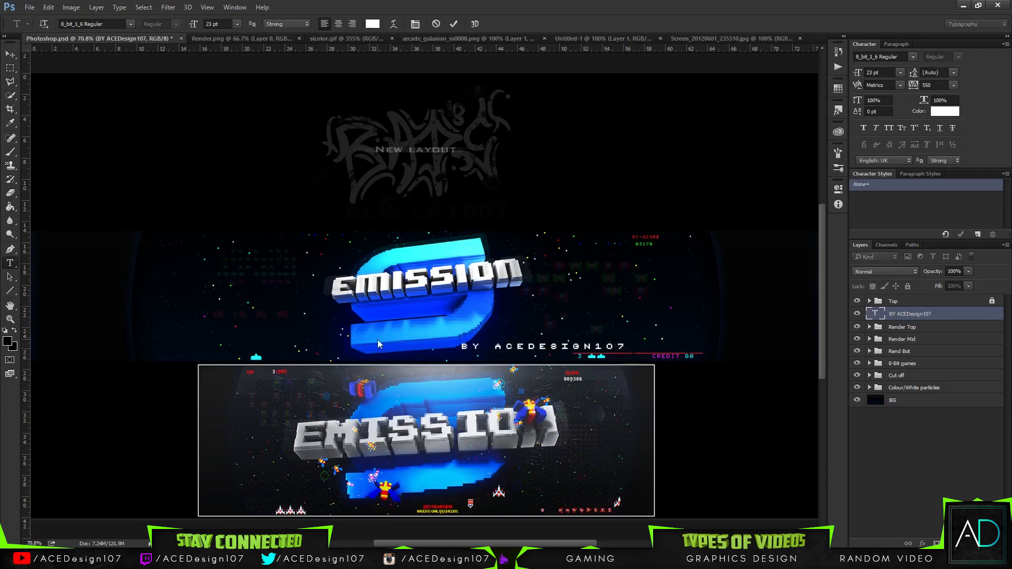
{"action": "key", "text": "BackSpace"}
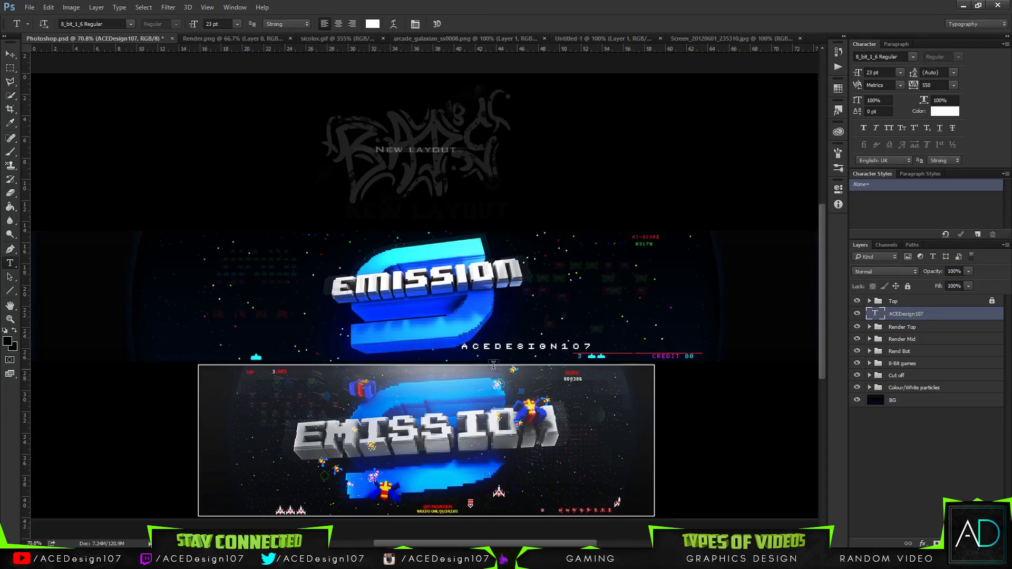
Reduce the font size of the letters "esign" in the ACEDesign107 text so they read as small capitals
{"action": "double_click", "coordinate": [510, 347]}
{"action": "left_click", "coordinate": [557, 347]}
{"action": "double_click", "coordinate": [557, 346]}
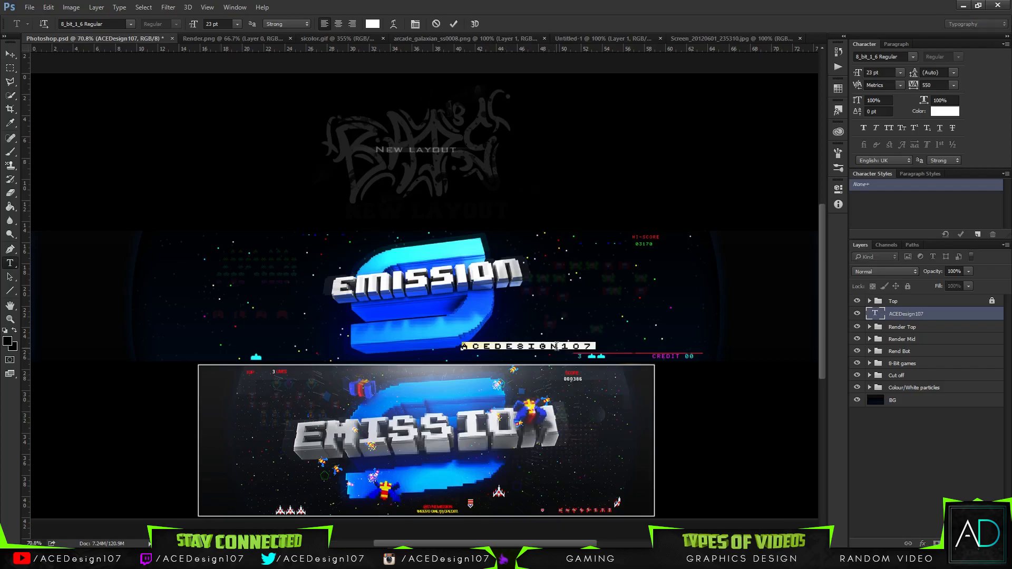
{"action": "left_click_drag", "start_coordinate": [561, 346], "coordinate": [551, 347]}
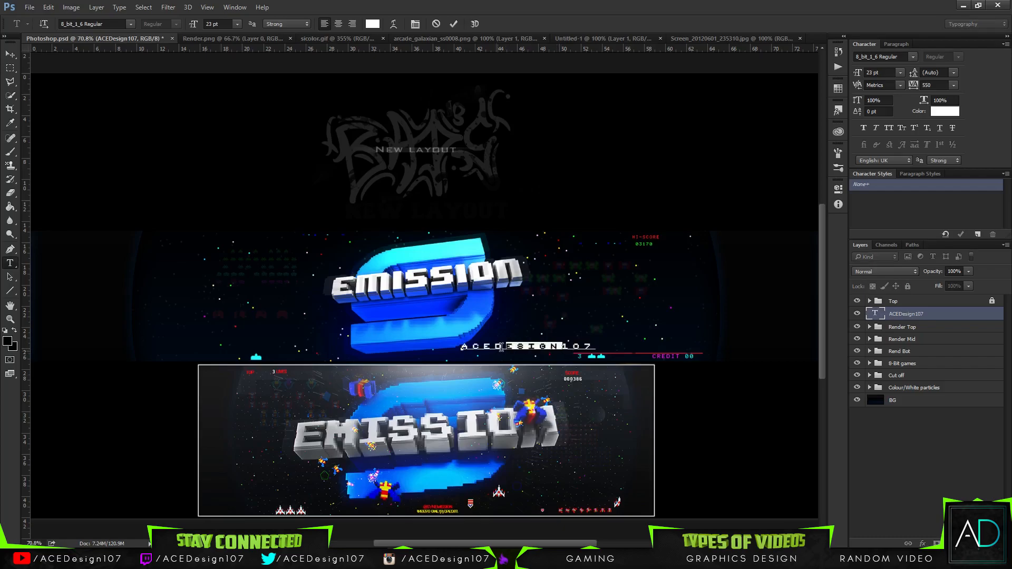
{"action": "left_click_drag", "start_coordinate": [857, 73], "coordinate": [855, 76]}
{"action": "key", "text": "ctrl+Return"}
Scale the ACEDesign107 text to about 91% width and 121% height and place it just above the red line
{"action": "key", "text": "ctrl+t"}
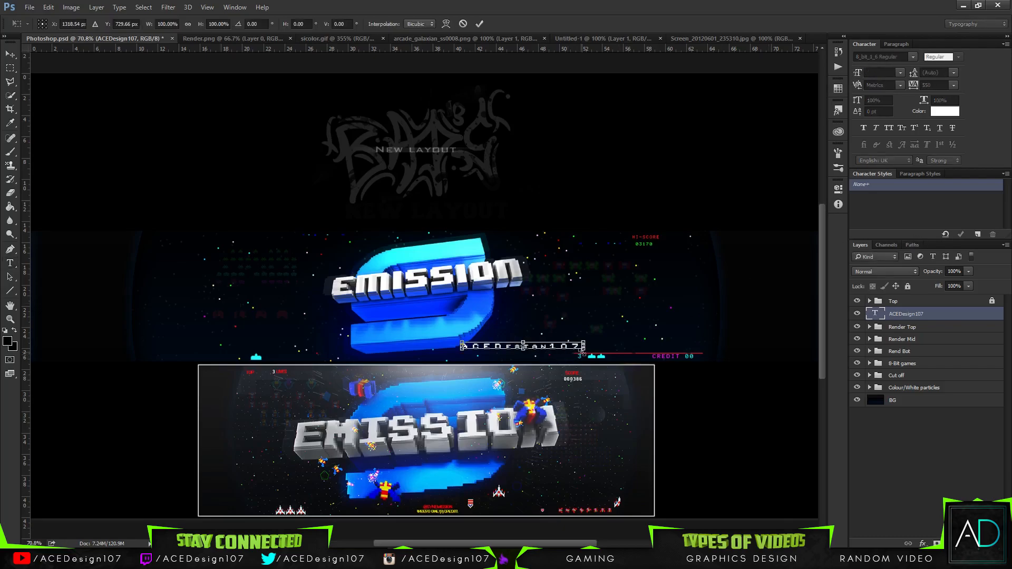
{"action": "mouse_move", "coordinate": [582, 352]}
{"action": "left_mouse_down"}
{"action": "mouse_move", "coordinate": [593, 356]}
{"action": "mouse_move", "coordinate": [572, 353]}
{"action": "left_mouse_up"}
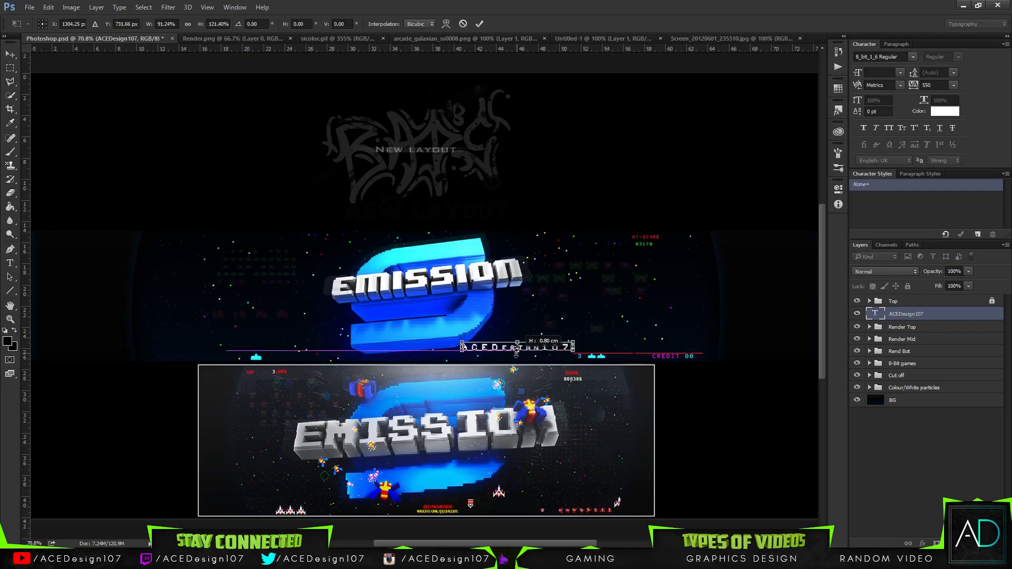
{"action": "key", "text": "Return"}
{"action": "left_click_drag", "start_coordinate": [544, 354], "coordinate": [668, 350]}
Recolour the ACEDesign107 text bright yellow, #f0ff00
{"action": "key", "text": "t"}
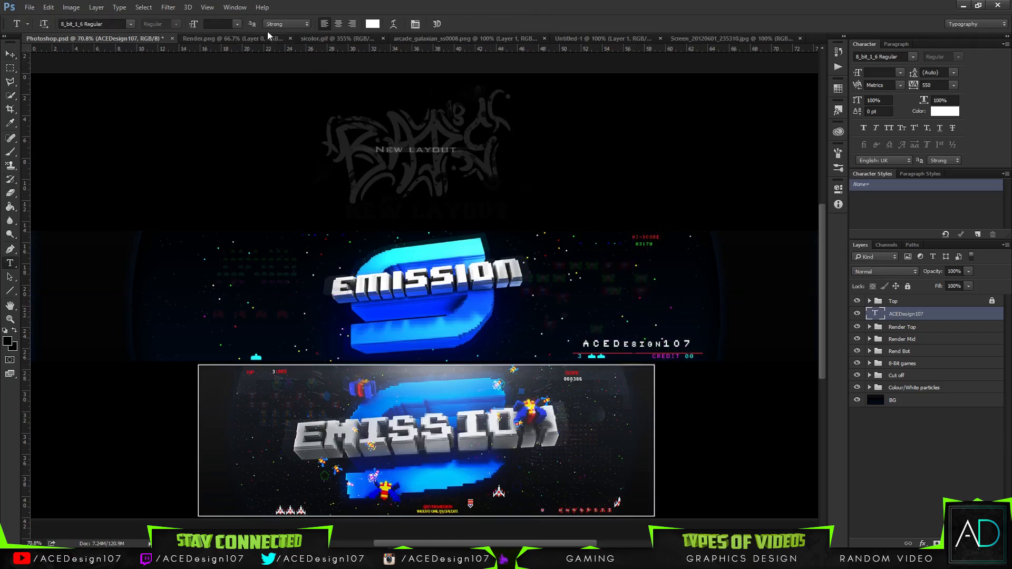
{"action": "left_click", "coordinate": [373, 24]}
{"action": "left_click", "coordinate": [789, 159]}
{"action": "left_click", "coordinate": [835, 230]}
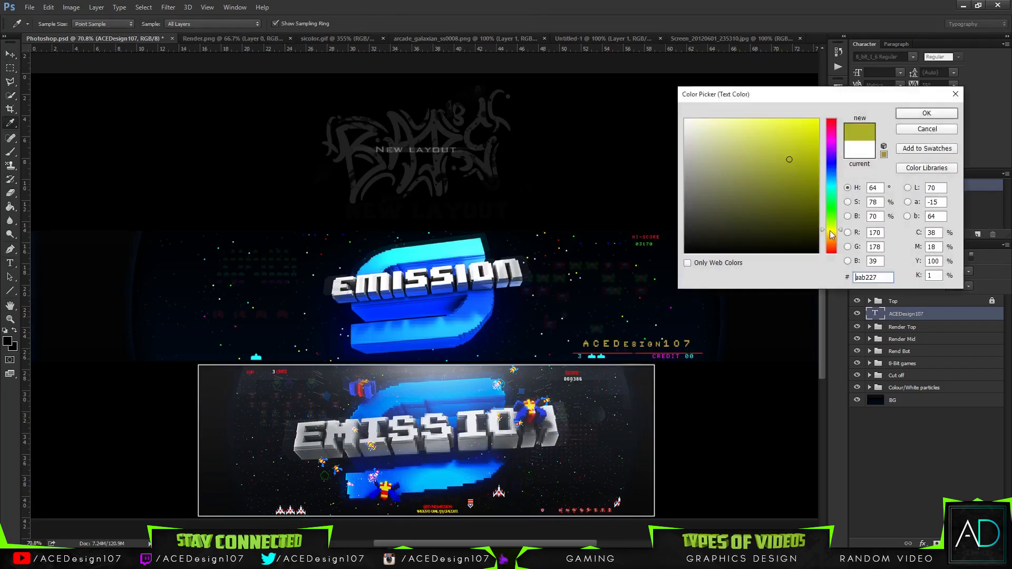
{"action": "left_click", "coordinate": [817, 120]}
{"action": "left_click", "coordinate": [915, 114]}
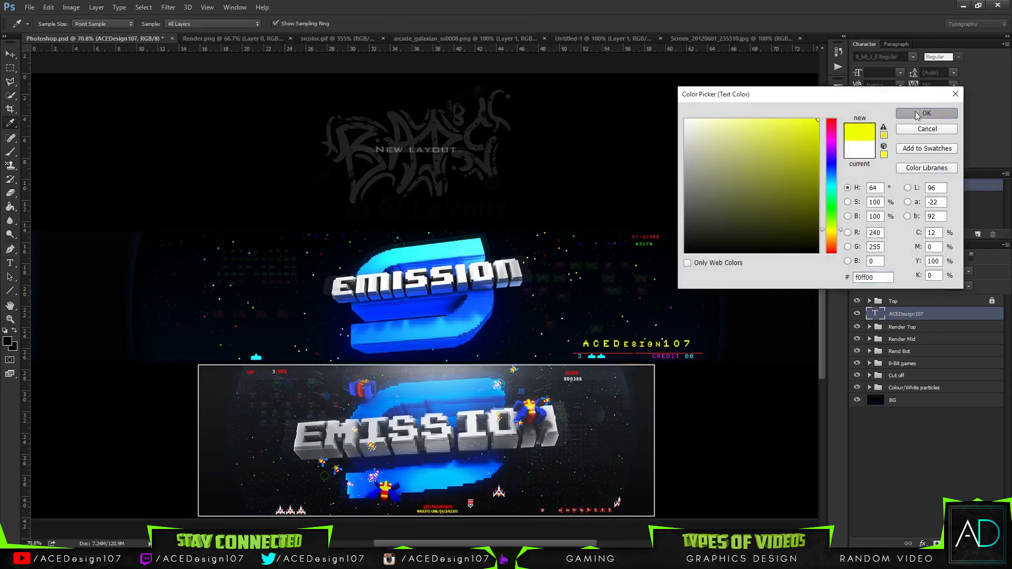
Shrink the ACEDesign107 text and place it at the banner's lower edge, centred beneath the blue S emblem
{"action": "key", "text": "ctrl+t"}
{"action": "left_click_drag", "start_coordinate": [691, 345], "coordinate": [451, 361]}
{"action": "key", "text": "Return"}
{"action": "key", "text": "v"}
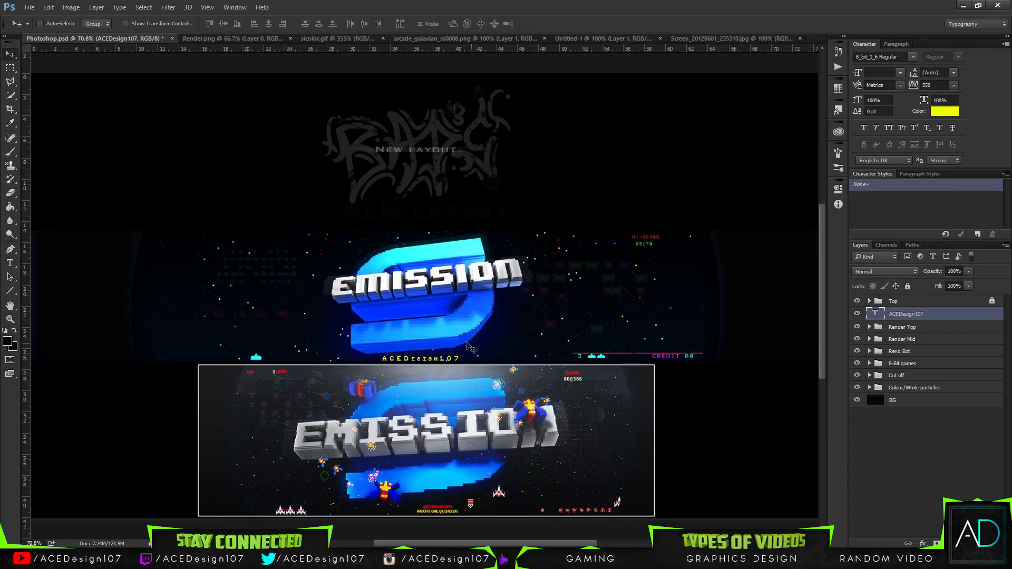
{"action": "key", "text": "ctrl+t"}
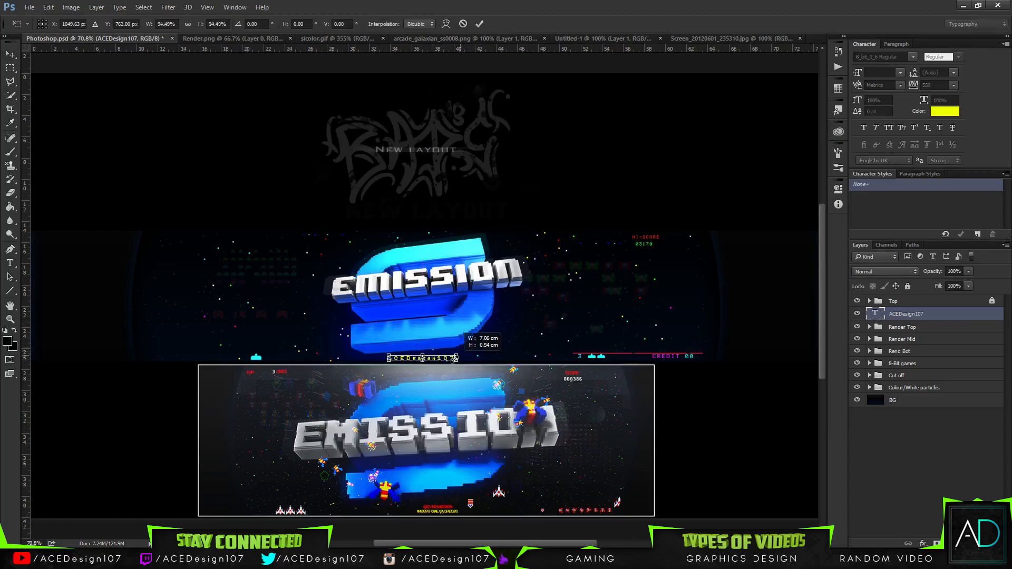
{"action": "left_click_drag", "start_coordinate": [460, 362], "coordinate": [447, 364]}
{"action": "key", "text": "Return"}
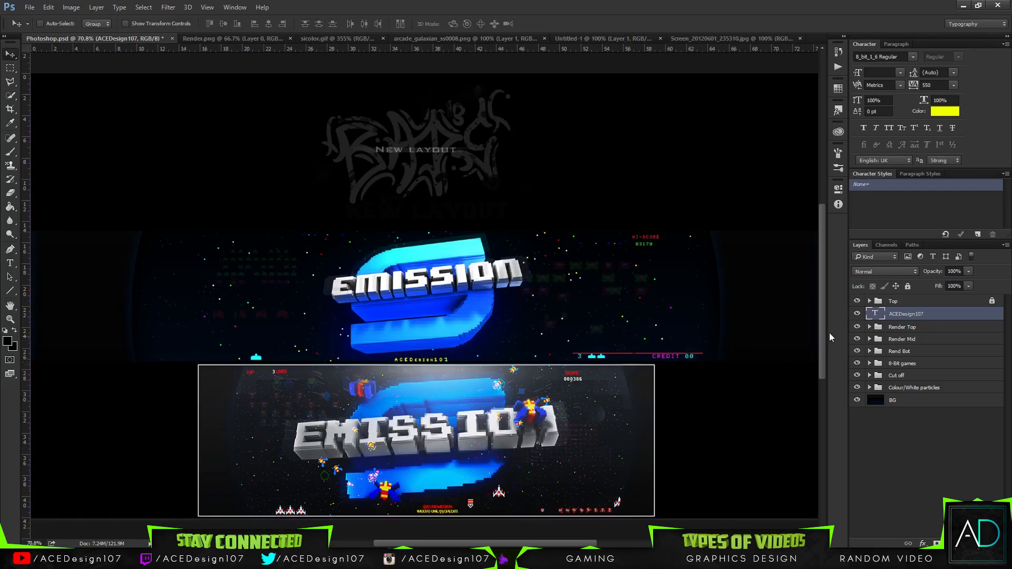
Delete the ACEDesign107 text layer and select the BG layer
{"action": "key", "text": "Delete"}
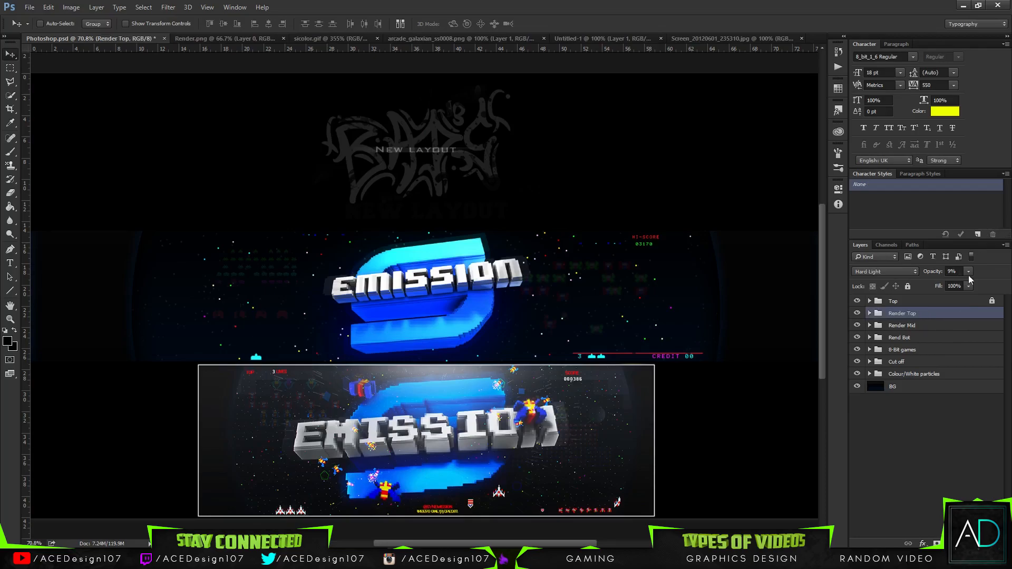
{"action": "left_click", "coordinate": [941, 391]}
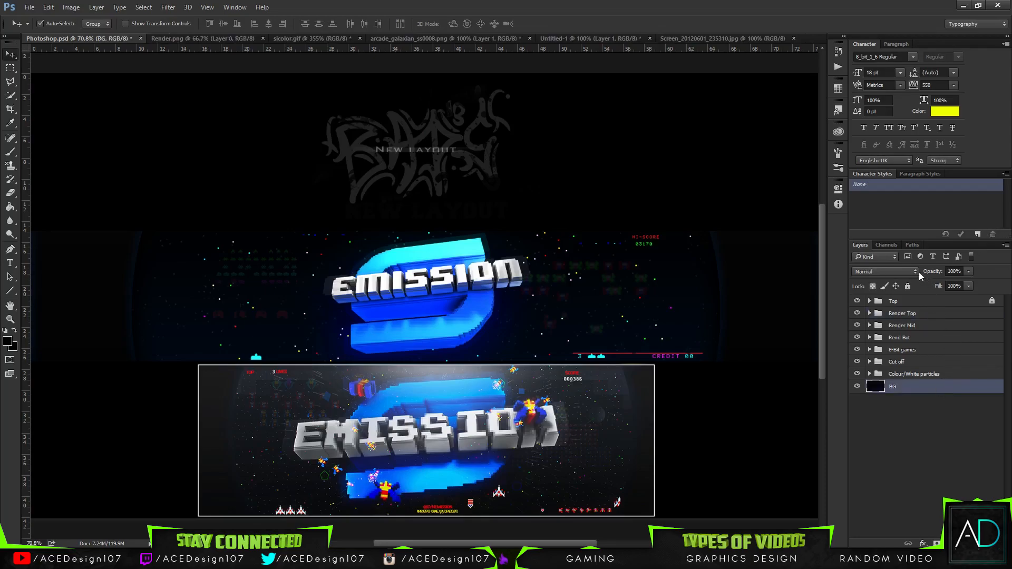
Save the document as a separate PSD file named "Photoshop Magic Bullets" in the Project files folder
{"action": "key", "text": "ctrl+shift+s"}
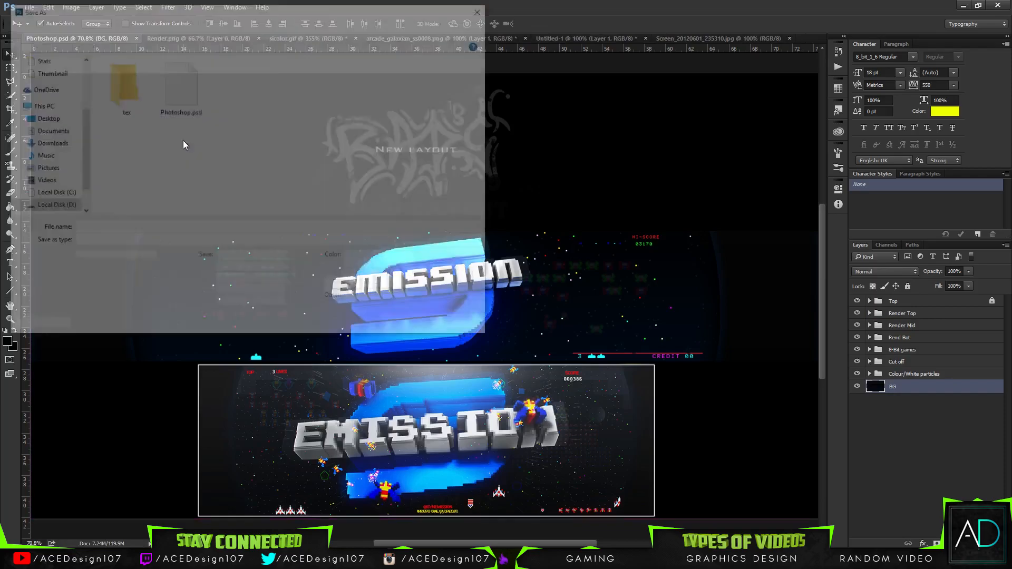
{"action": "left_click", "coordinate": [116, 228]}
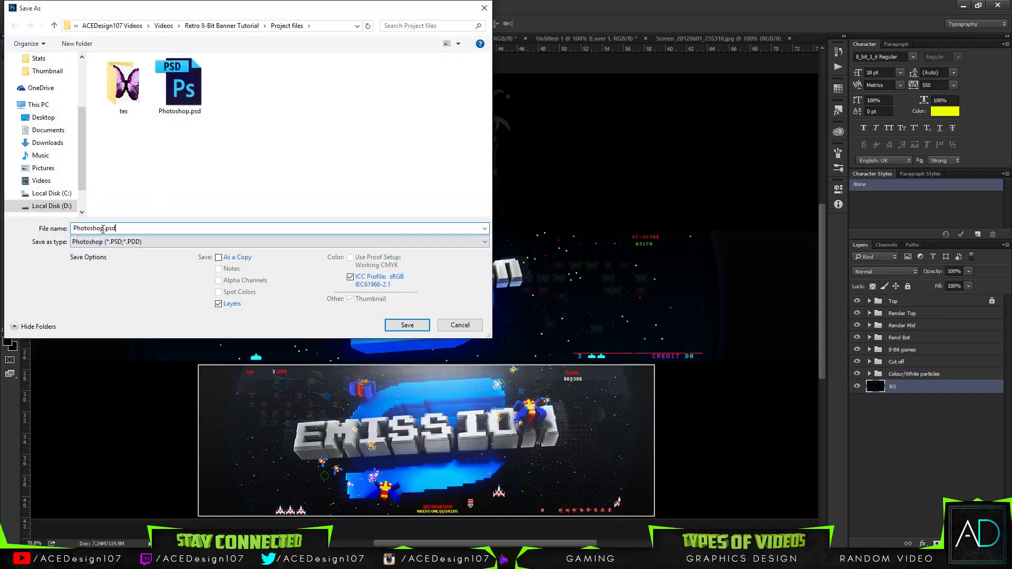
{"action": "type", "text": "Ma"}
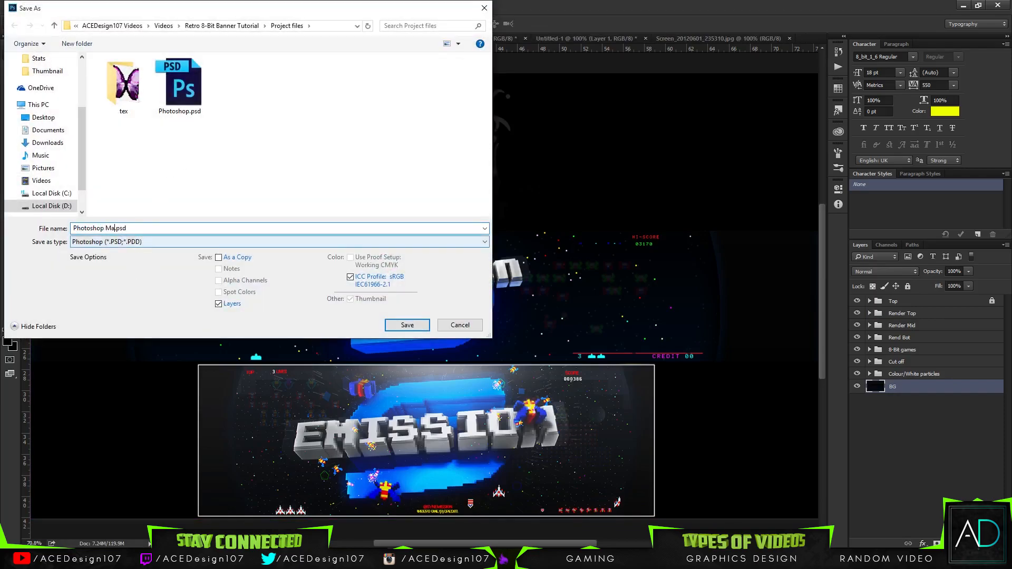
{"action": "type", "text": "gic Bullets"}
{"action": "key", "text": "Return"}
{"action": "key", "text": "Return"}
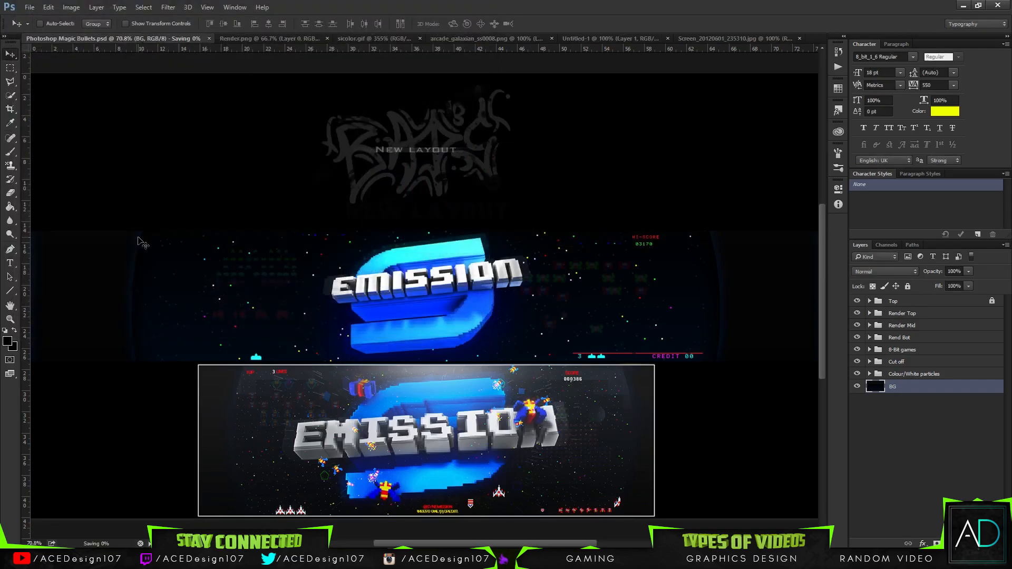
Try to merge all layer groups and the BG layer into a single layer
{"action": "left_click", "coordinate": [936, 304], "text": "shift"}
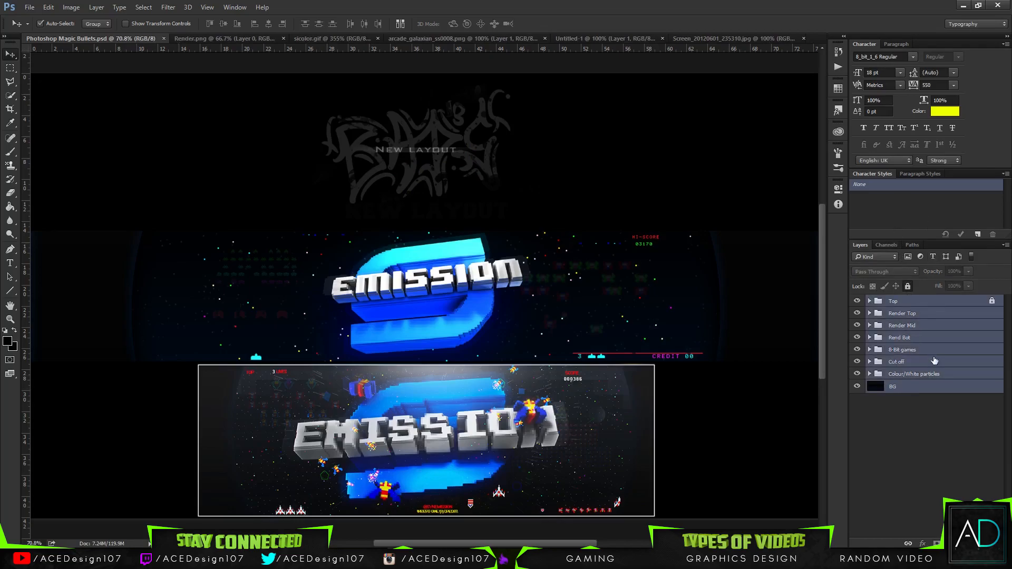
{"action": "key", "text": "ctrl+e"}
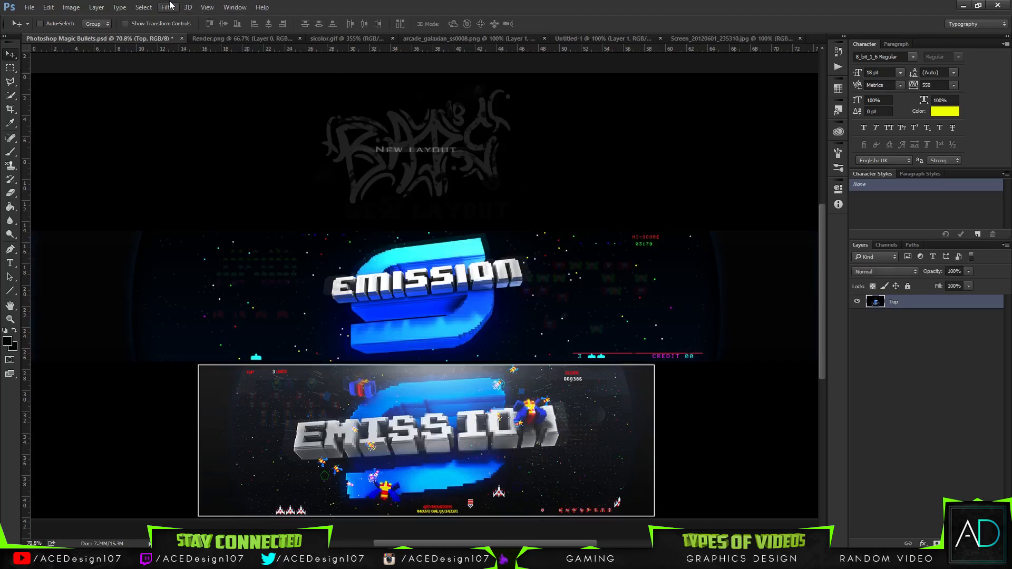
{"action": "left_click", "coordinate": [169, 7]}
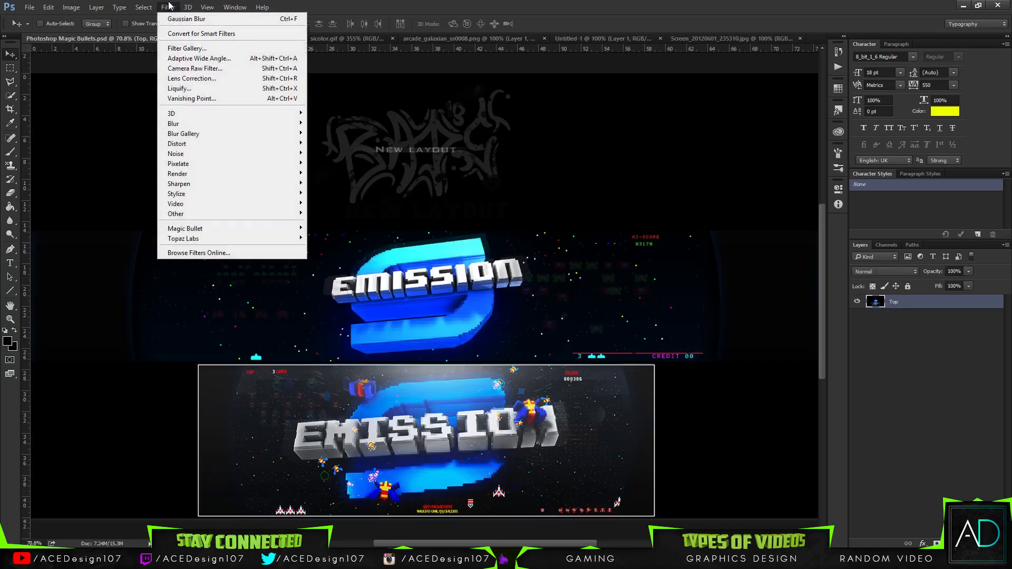
{"action": "mouse_move", "coordinate": [221, 123]}
{"action": "left_click", "coordinate": [535, 5]}
{"action": "key", "text": "c"}
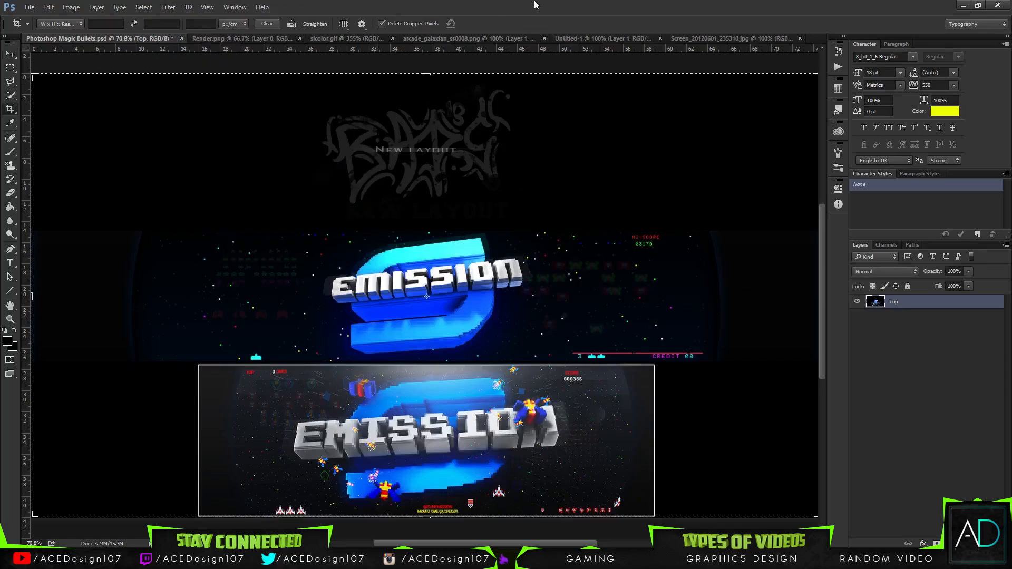
{"action": "key", "text": "Return"}
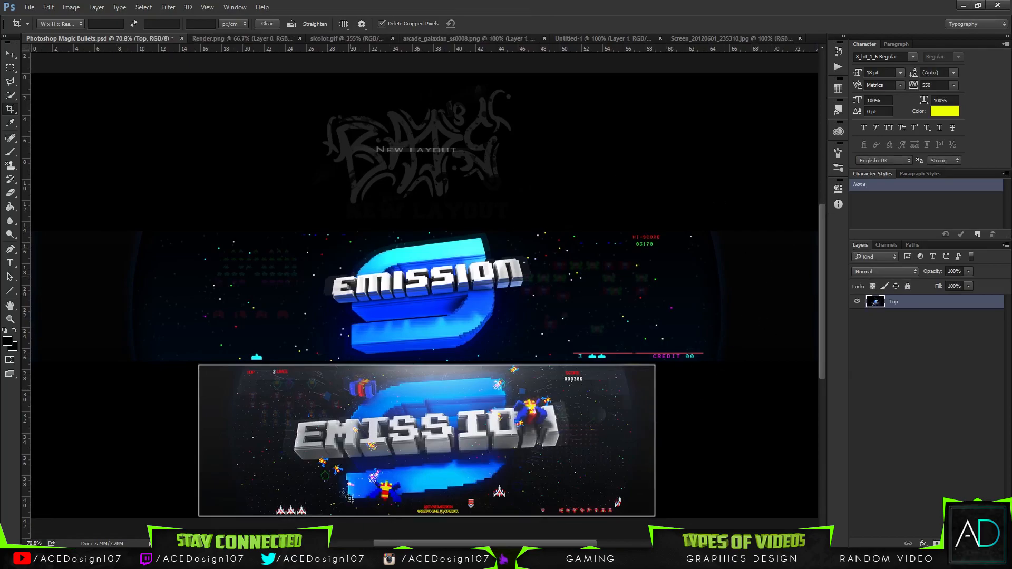
{"action": "left_click", "coordinate": [411, 519]}
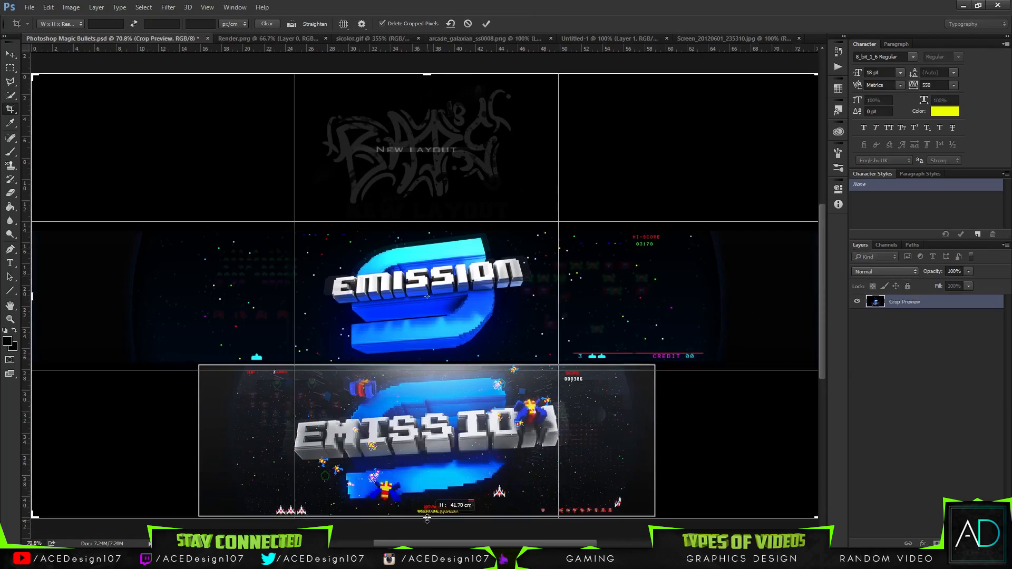
{"action": "left_click_drag", "start_coordinate": [427, 519], "coordinate": [431, 413]}
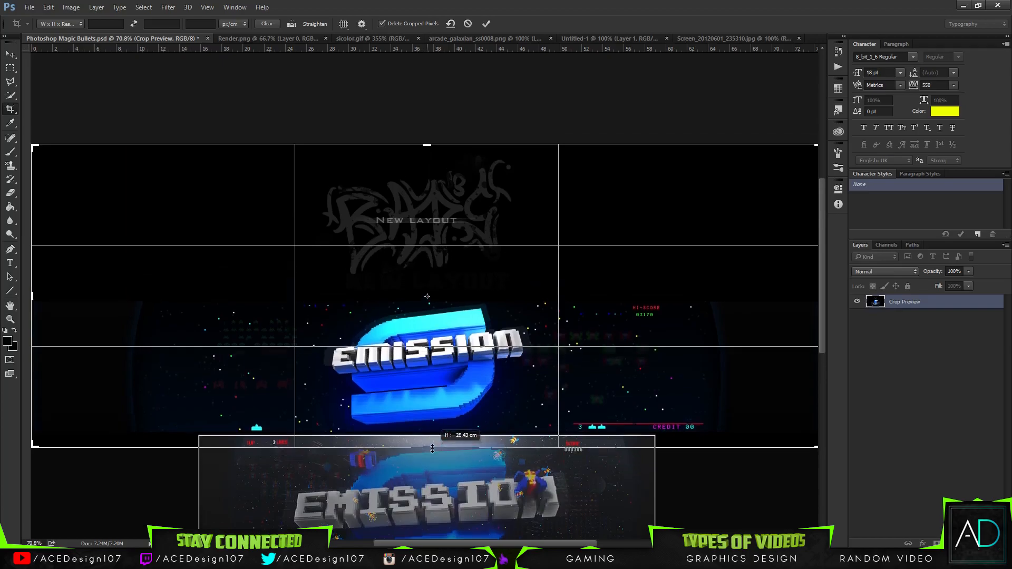
{"action": "left_click", "coordinate": [468, 24]}
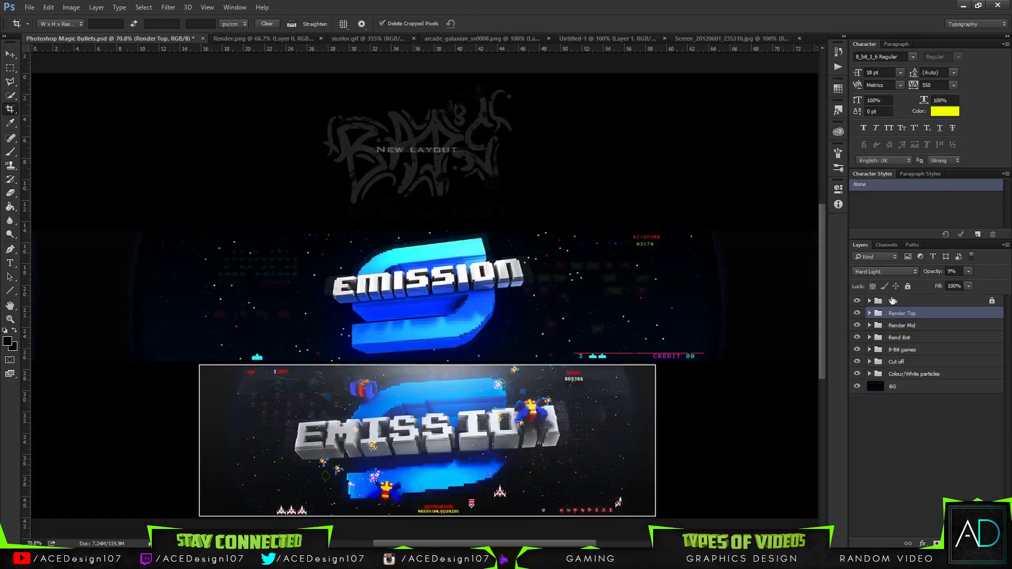
Unlock the Top group and delete Layer 1, the reference banner, from it
{"action": "left_click", "coordinate": [890, 307]}
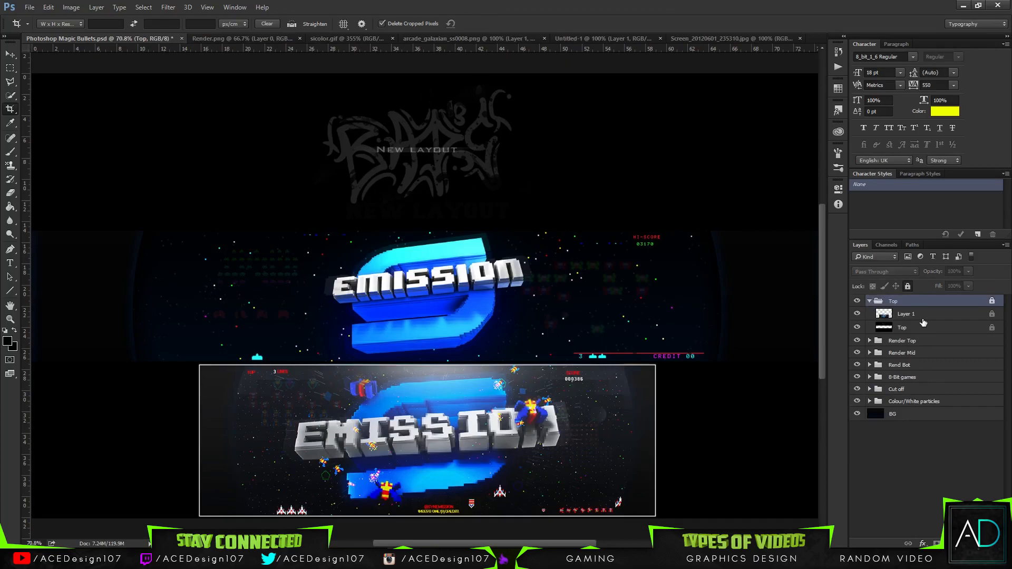
{"action": "left_click", "coordinate": [907, 286]}
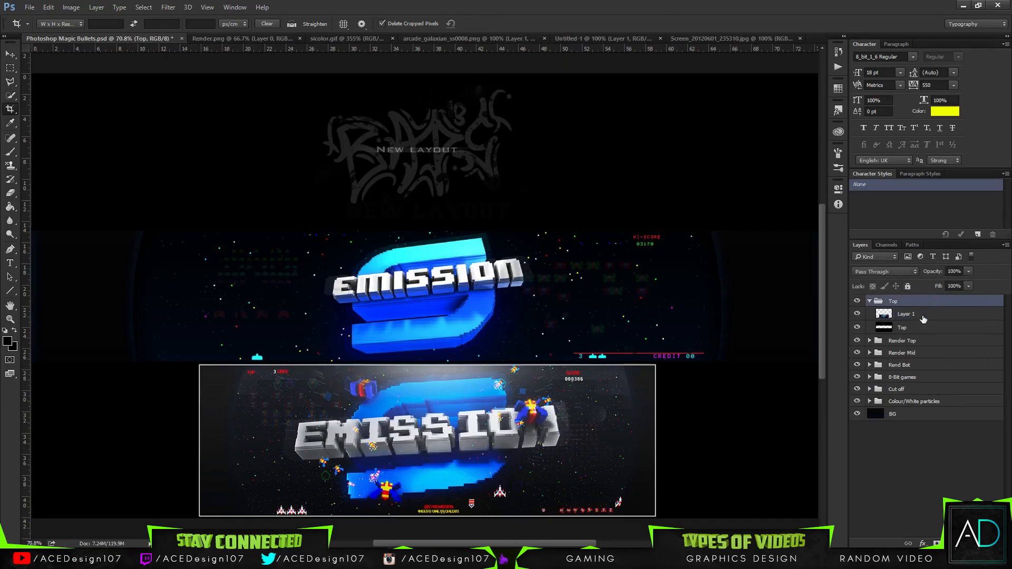
{"action": "left_click", "coordinate": [923, 318]}
{"action": "key", "text": "Delete"}
{"action": "left_click", "coordinate": [903, 302]}
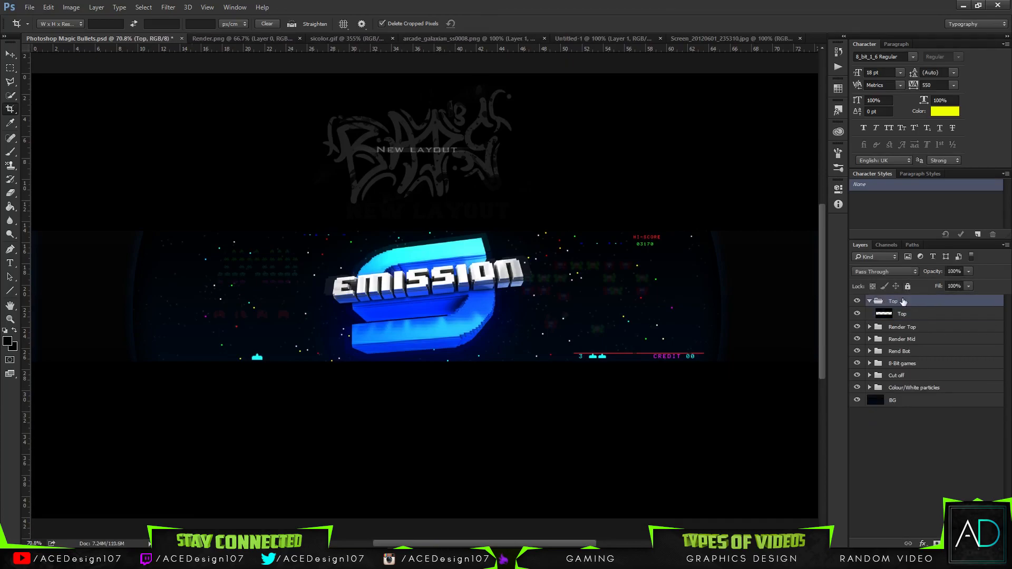
{"action": "left_click", "coordinate": [869, 301]}
On the Top layer, select a rectangle around the faint New Layout logo above the banner and cover it with black
{"action": "key", "text": "m"}
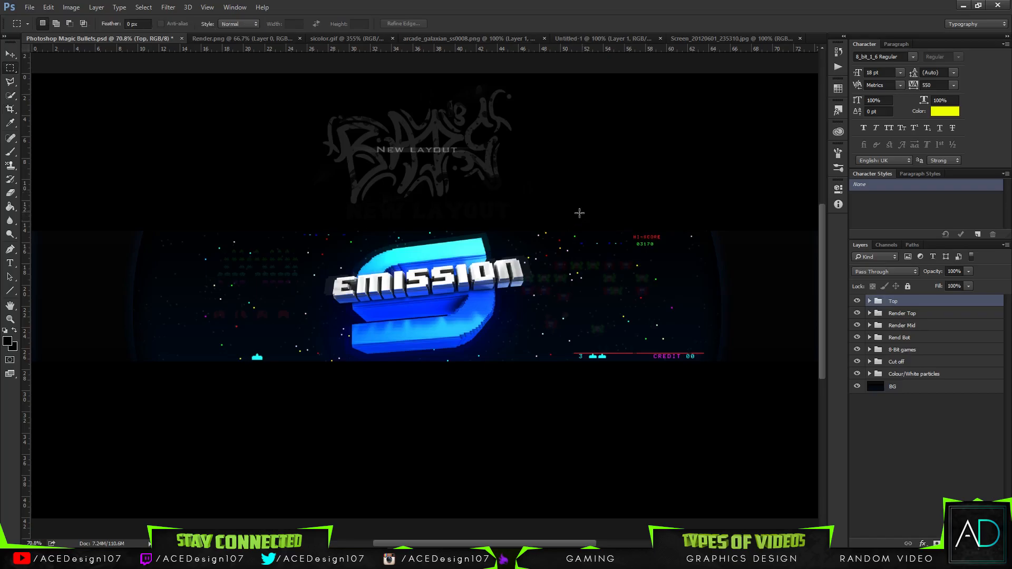
{"action": "left_click_drag", "start_coordinate": [550, 217], "coordinate": [203, 85]}
{"action": "key", "text": "g"}
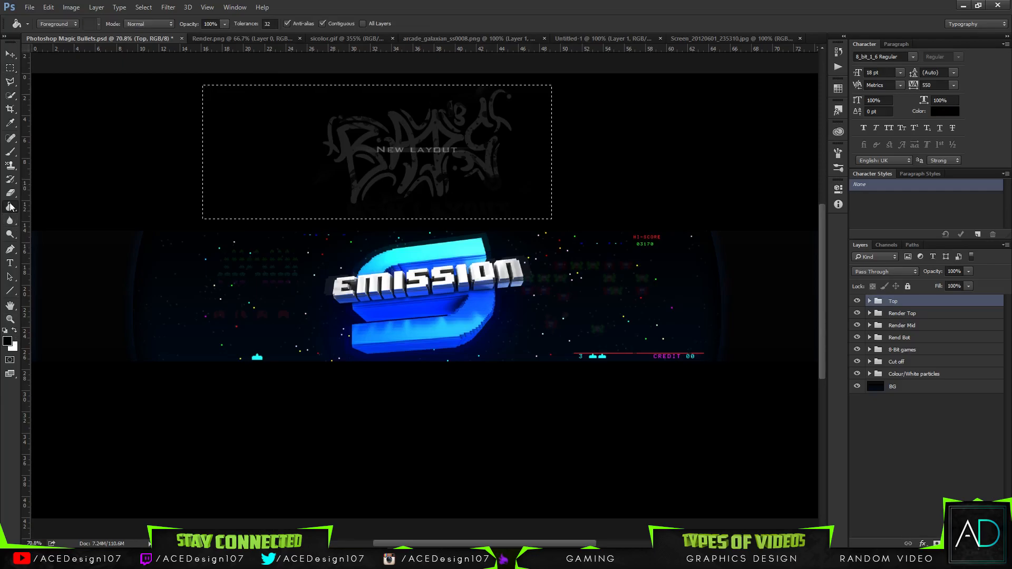
{"action": "left_click", "coordinate": [870, 300]}
{"action": "left_click", "coordinate": [901, 313]}
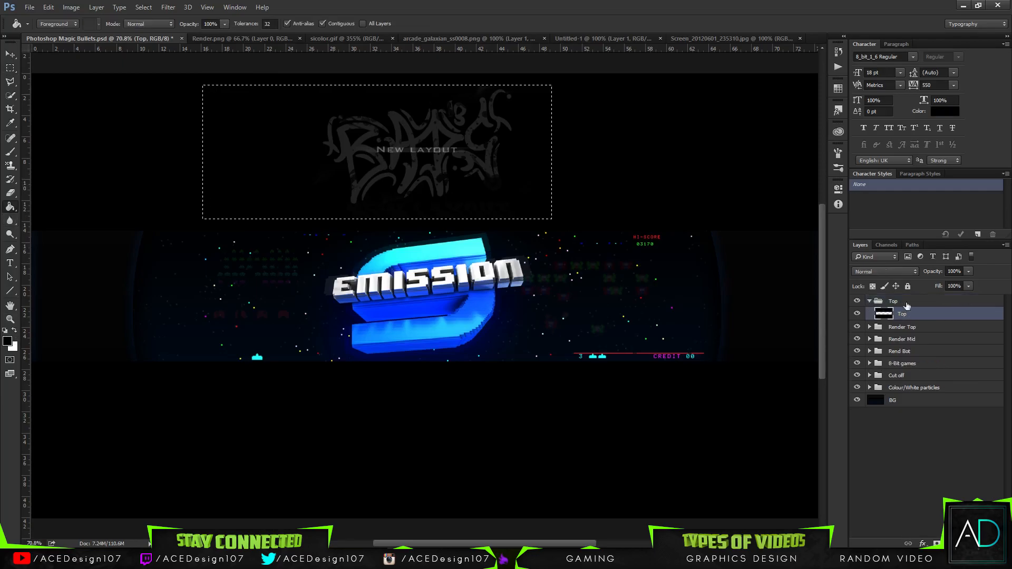
{"action": "left_click", "coordinate": [491, 178]}
{"action": "left_click", "coordinate": [441, 152]}
{"action": "left_click", "coordinate": [441, 153]}
{"action": "key", "text": "ctrl+i"}
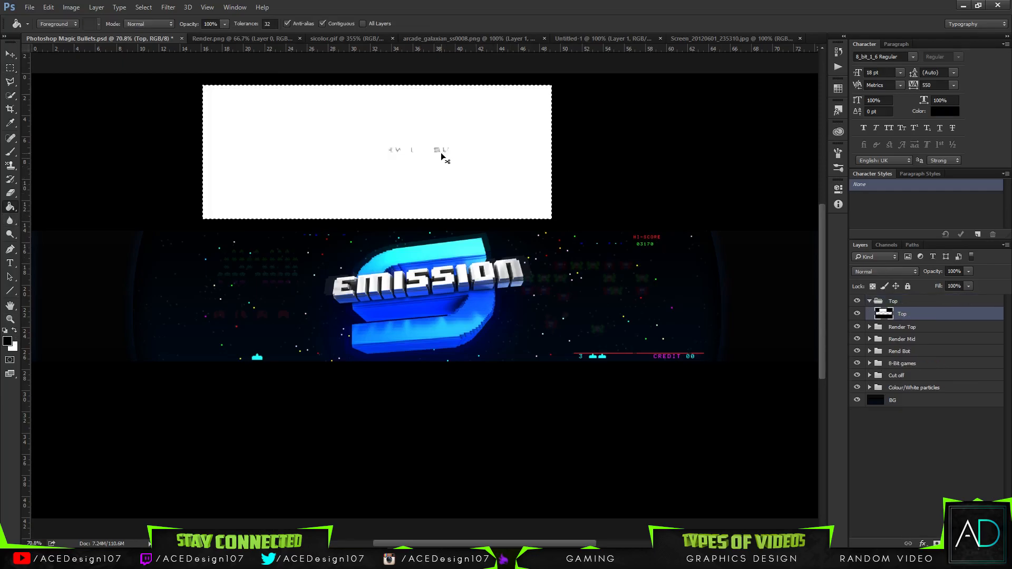
{"action": "key", "text": "ctrl+z"}
{"action": "key", "text": "ctrl+i"}
{"action": "left_click", "coordinate": [441, 153]}
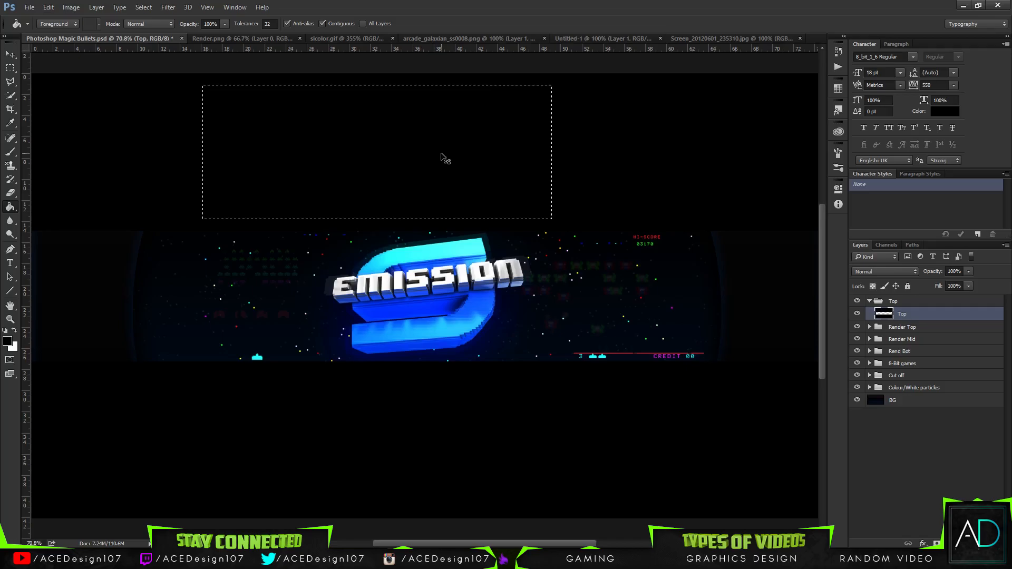
Merge all layer groups from Top through the BG layer into one layer
{"action": "left_click", "coordinate": [870, 300]}
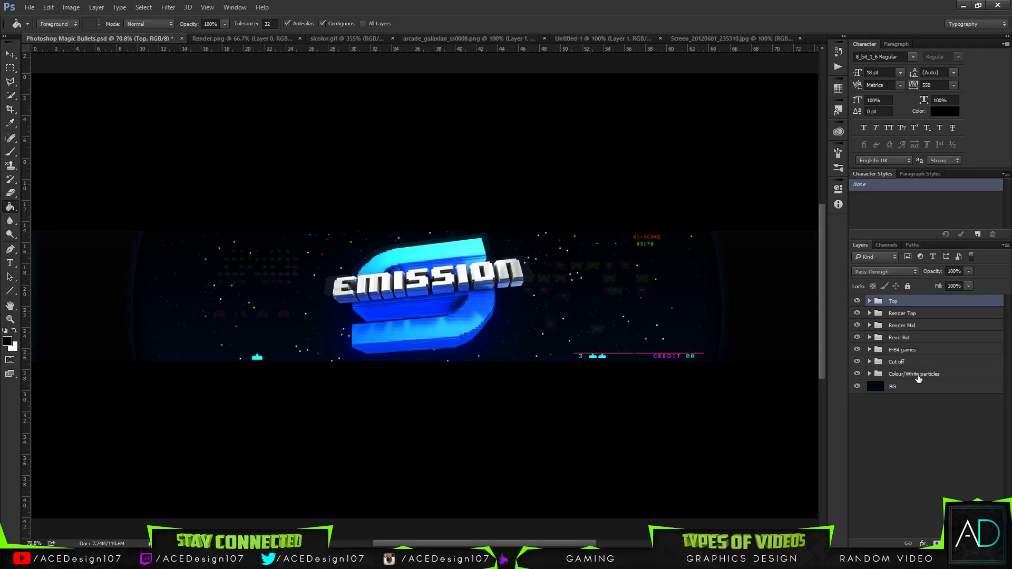
{"action": "left_click", "coordinate": [918, 389], "text": "shift"}
{"action": "key", "text": "ctrl+e"}
{"action": "left_click", "coordinate": [230, 5]}
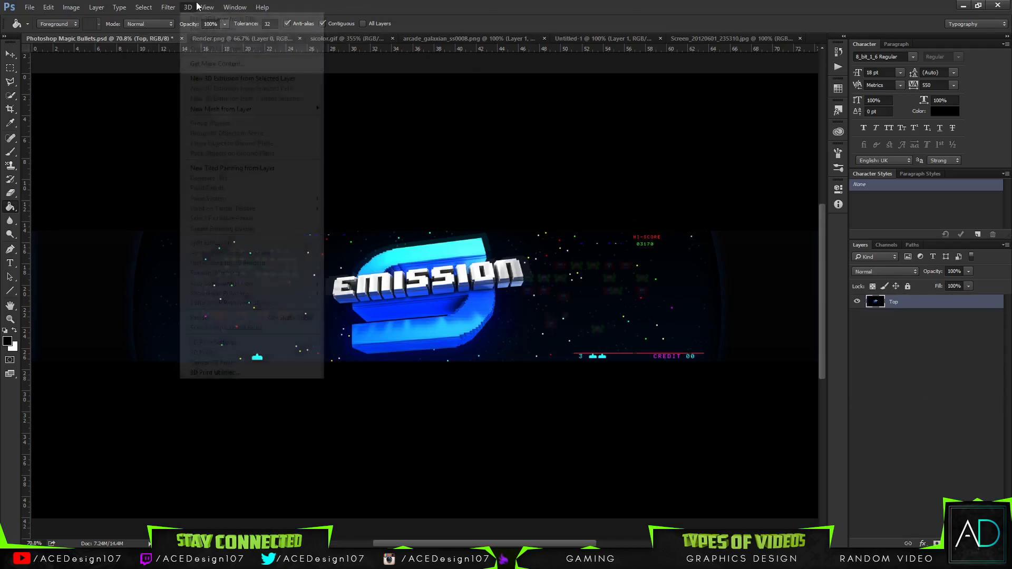
{"action": "mouse_move", "coordinate": [187, 227]}
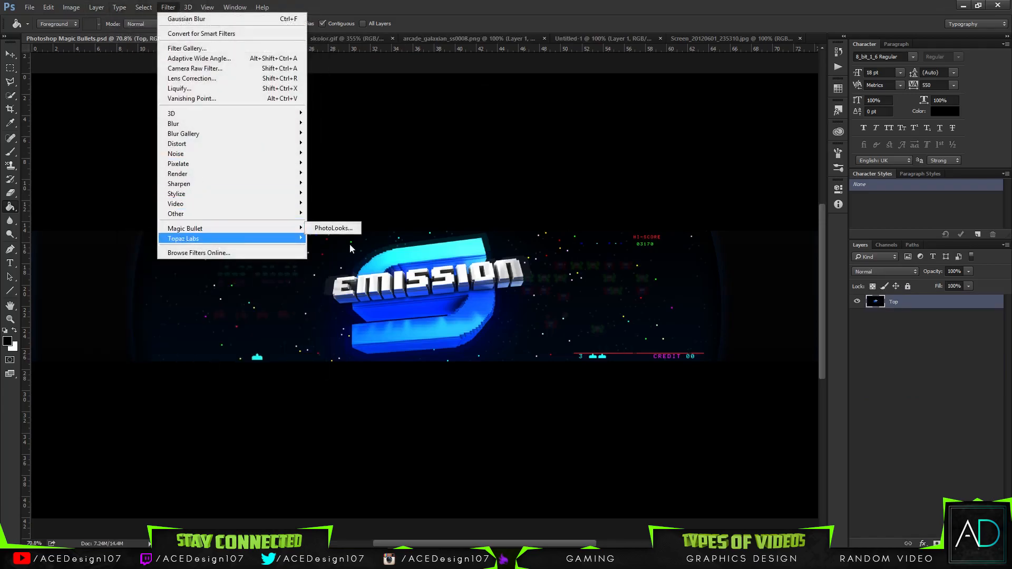
{"action": "left_click", "coordinate": [332, 229]}
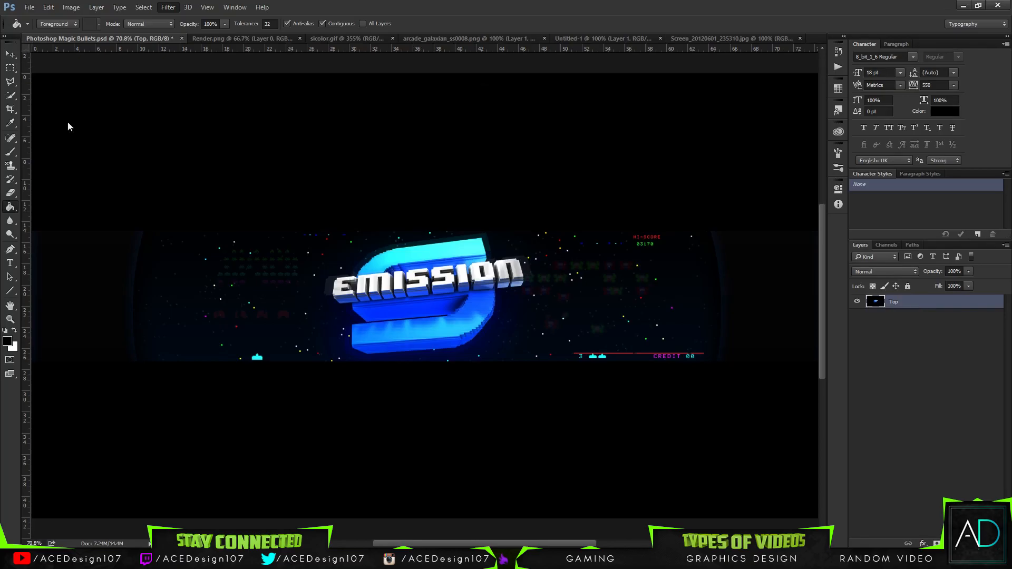
Duplicate the merged Top layer and open the copy in the Magic Bullet PhotoLooks filter
{"action": "key", "text": "ctrl+j"}
{"action": "key", "text": "v"}
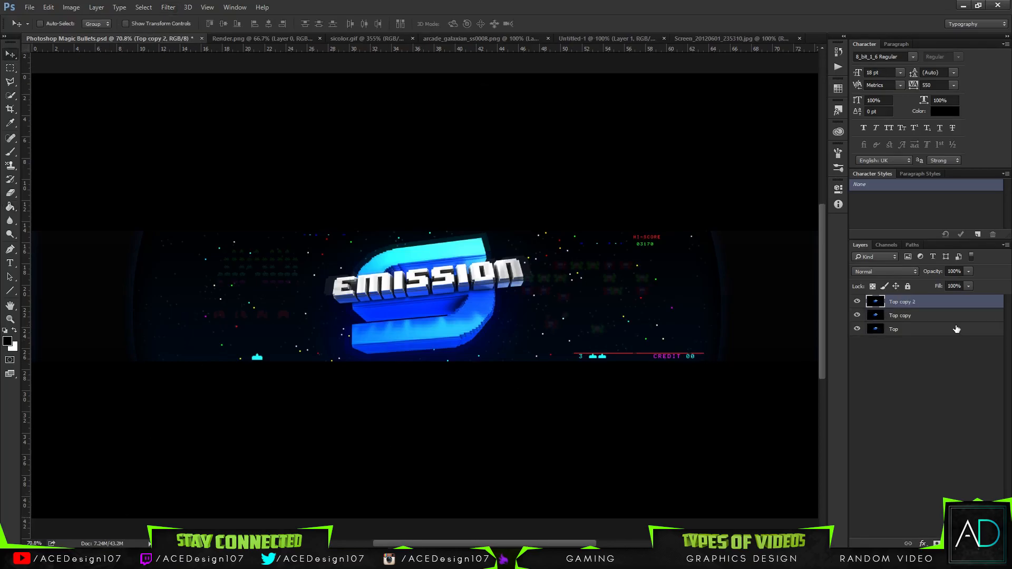
{"action": "left_click", "coordinate": [168, 6]}
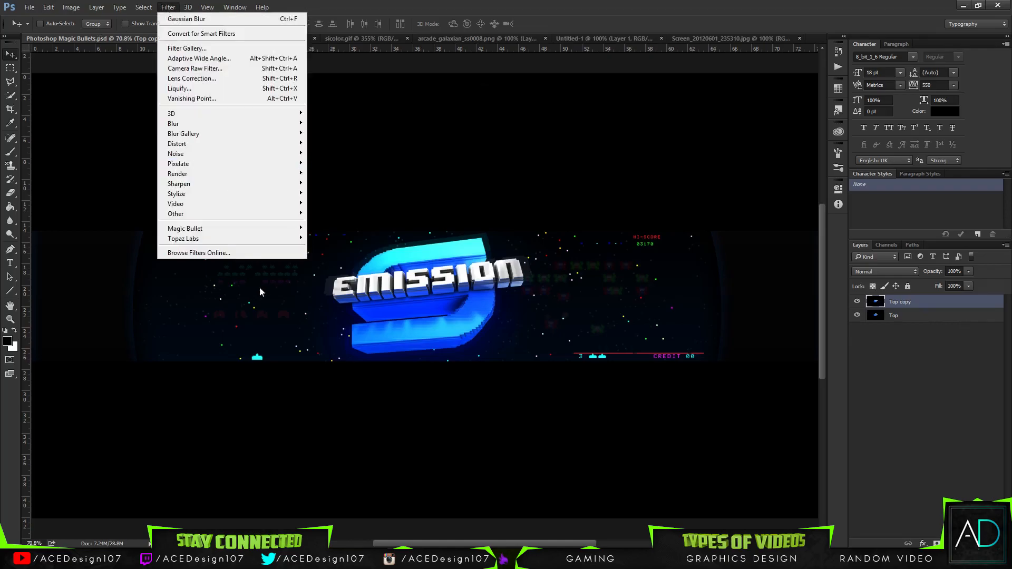
{"action": "mouse_move", "coordinate": [184, 229]}
{"action": "left_click", "coordinate": [324, 228]}
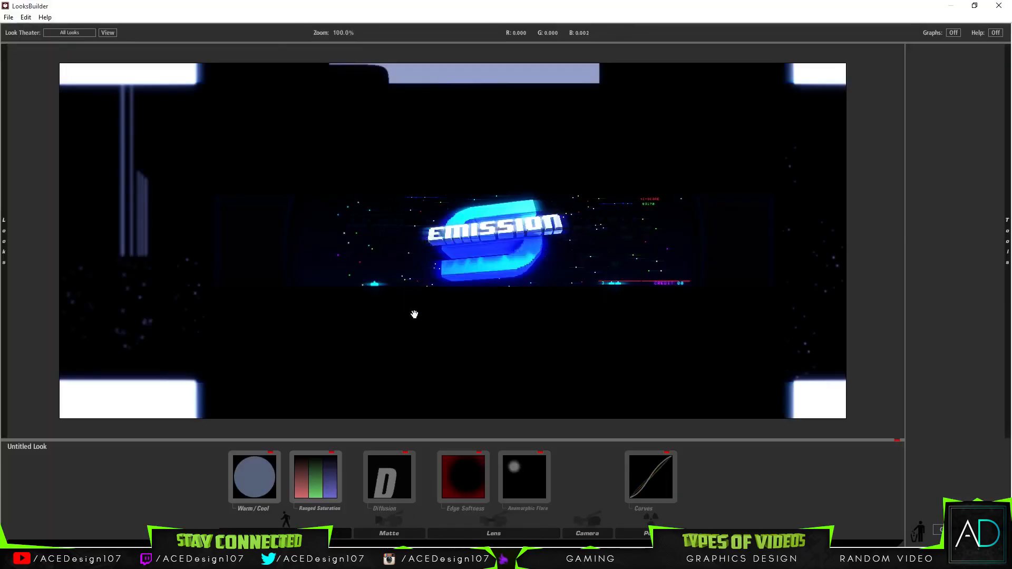
Preview the Basic looks on the banner, including Basic Grunge, Clean Start, Basic Cool, Basic Cool Max and Basic Black and White
{"action": "mouse_move", "coordinate": [4, 227]}
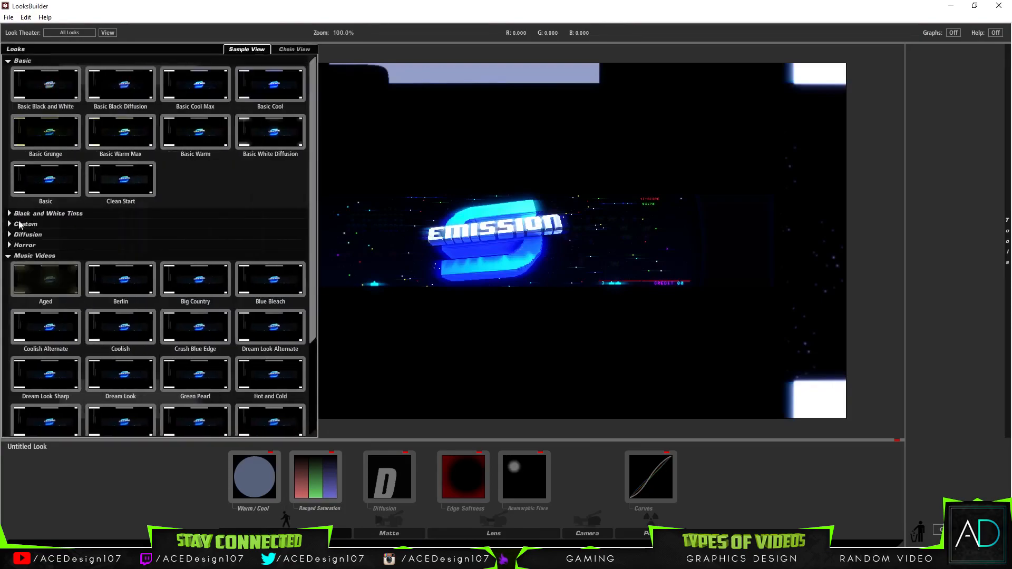
{"action": "left_click", "coordinate": [59, 147]}
{"action": "left_click", "coordinate": [128, 140]}
{"action": "left_click", "coordinate": [144, 182]}
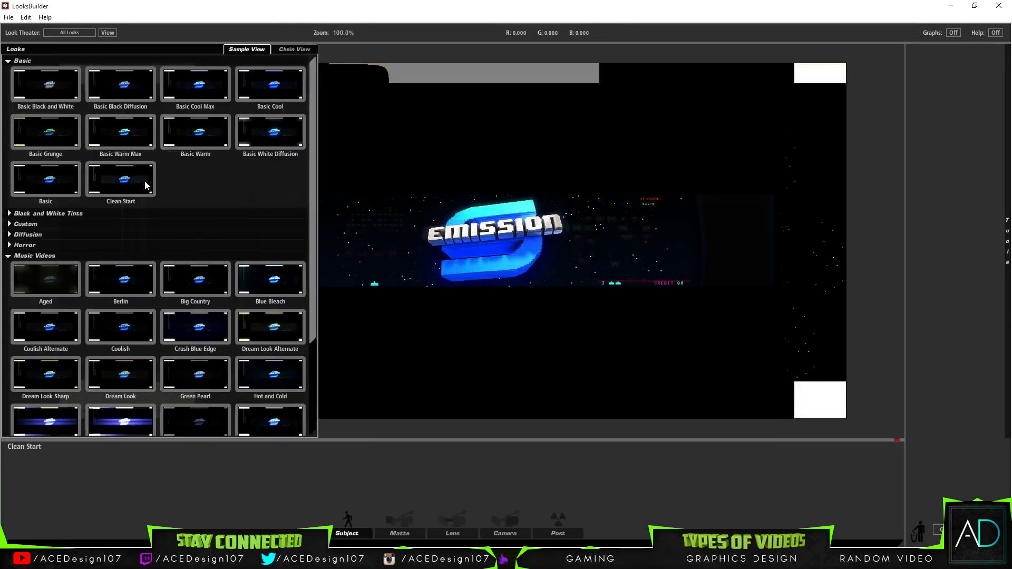
{"action": "left_click", "coordinate": [48, 193]}
{"action": "left_click", "coordinate": [201, 153]}
{"action": "left_click", "coordinate": [266, 95]}
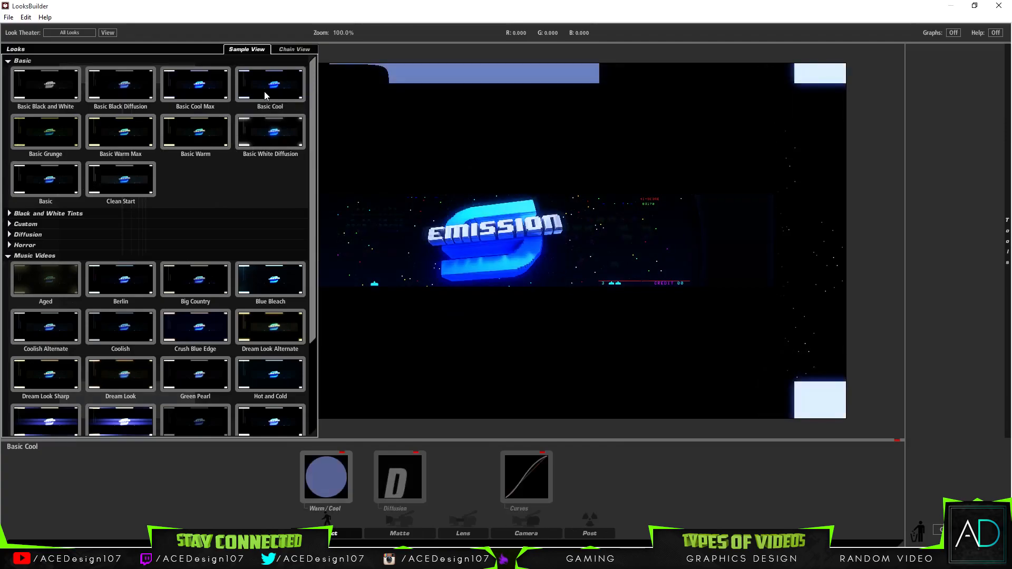
{"action": "left_click", "coordinate": [199, 93]}
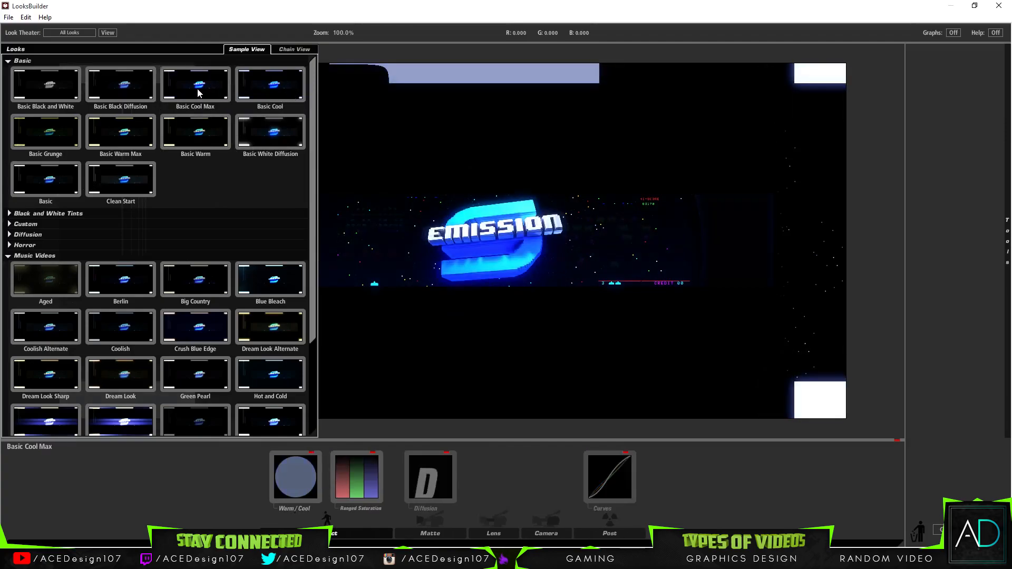
{"action": "left_click", "coordinate": [122, 92]}
{"action": "left_click", "coordinate": [49, 96]}
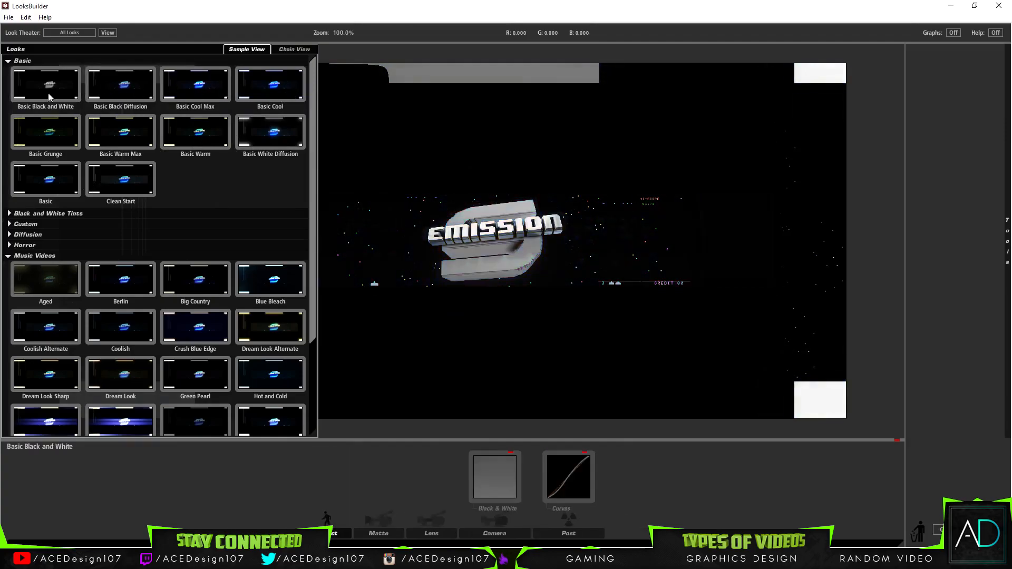
Preview the Dream Look and Crush Blue Edge presets from the Music Videos looks
{"action": "left_click", "coordinate": [138, 367]}
{"action": "left_click", "coordinate": [198, 332]}
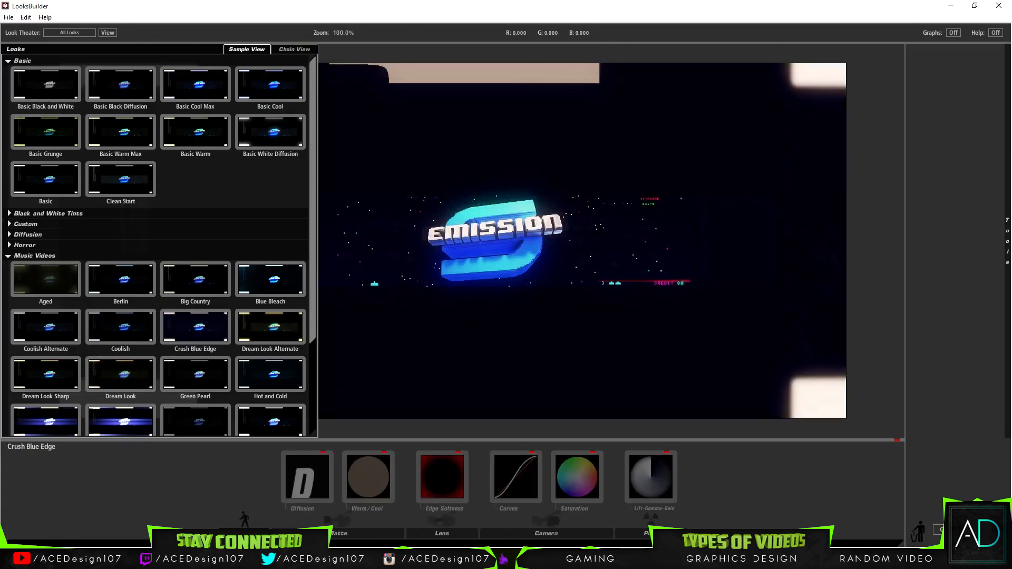
{"action": "left_click", "coordinate": [10, 255]}
Preview the Horror looks Deep Copper, Stone Beat, Green Vision and Hot Maddy on the banner
{"action": "left_click", "coordinate": [10, 246]}
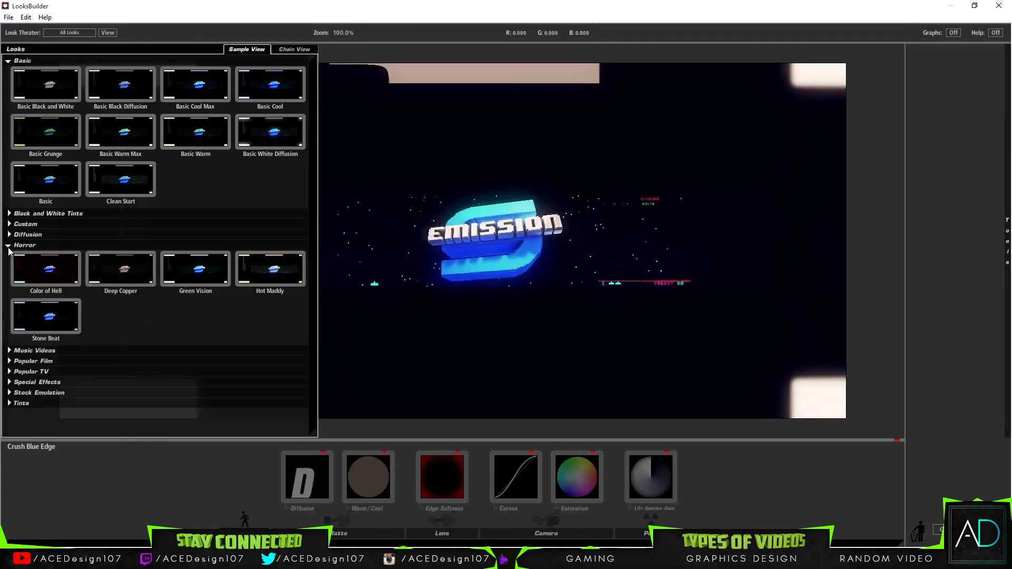
{"action": "left_click", "coordinate": [102, 271]}
{"action": "left_click", "coordinate": [66, 313]}
{"action": "left_click", "coordinate": [184, 270]}
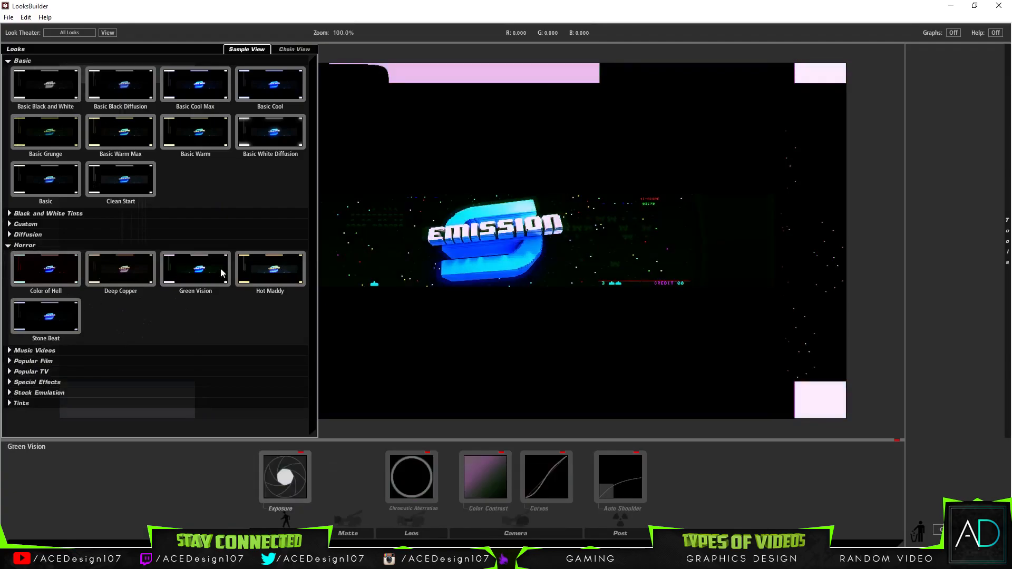
{"action": "left_click", "coordinate": [261, 274]}
{"action": "left_click", "coordinate": [9, 236]}
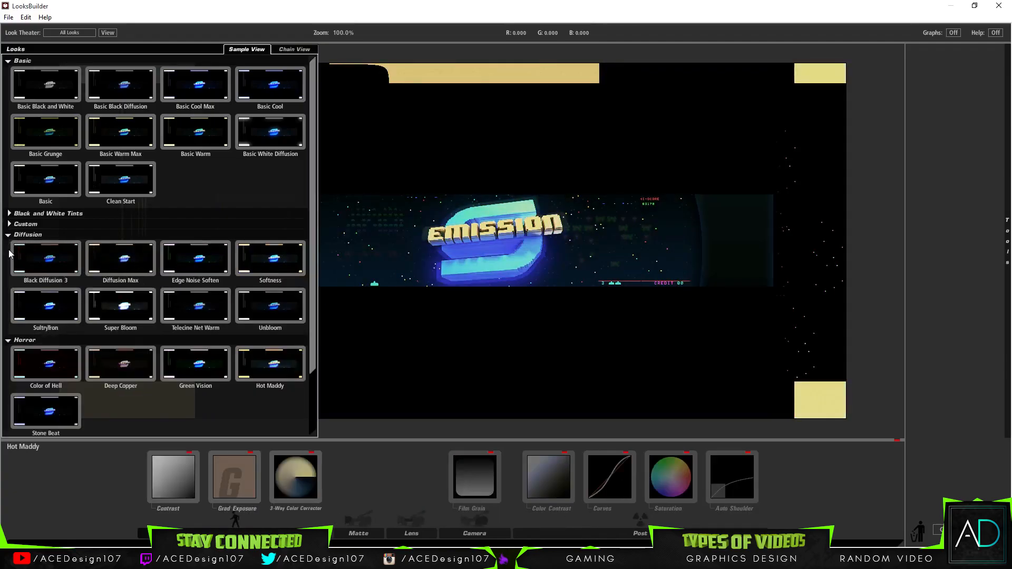
{"action": "left_click", "coordinate": [10, 236]}
{"action": "left_click", "coordinate": [10, 245]}
{"action": "left_click", "coordinate": [10, 223]}
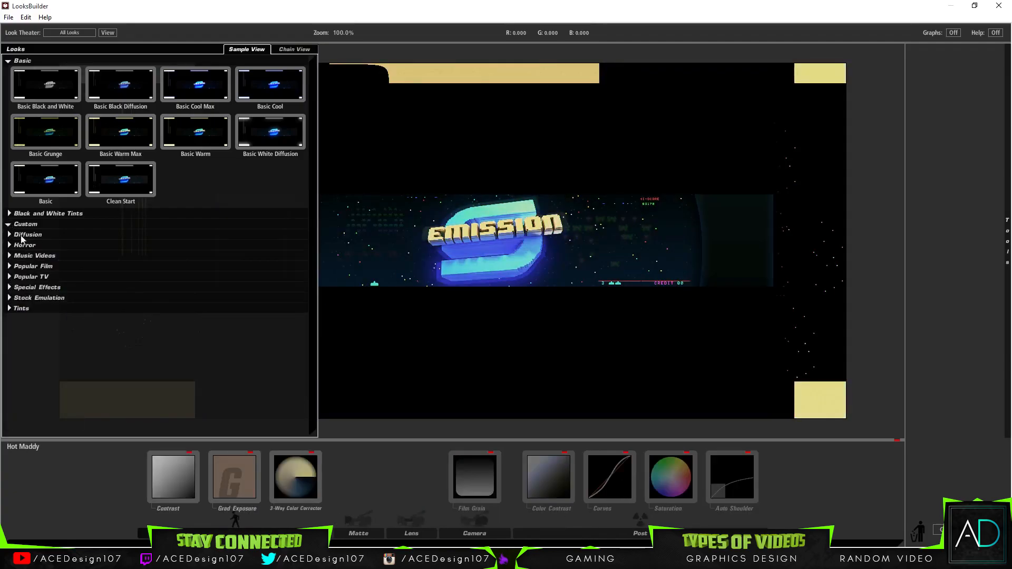
{"action": "left_click", "coordinate": [9, 225]}
Preview the Black and White Tints looks, including Black and White Crunch, Gold Process, Blue Chrome, Sepia Contrasty, Sepia Big Grain and Platinum Process
{"action": "left_click", "coordinate": [9, 214]}
{"action": "left_click", "coordinate": [116, 247]}
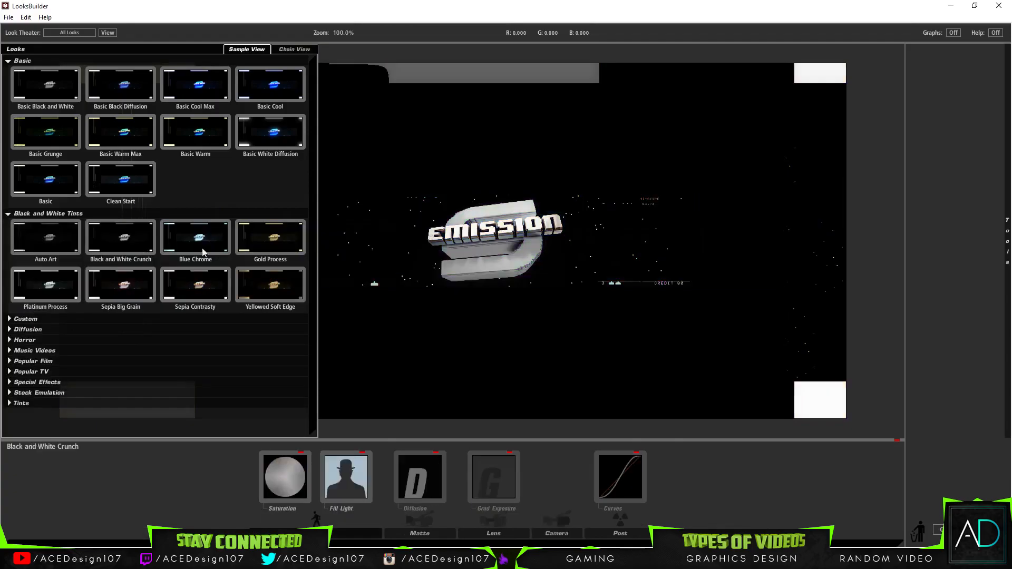
{"action": "left_click", "coordinate": [251, 242]}
{"action": "left_click", "coordinate": [189, 237]}
{"action": "left_click", "coordinate": [195, 279]}
{"action": "left_click", "coordinate": [140, 279]}
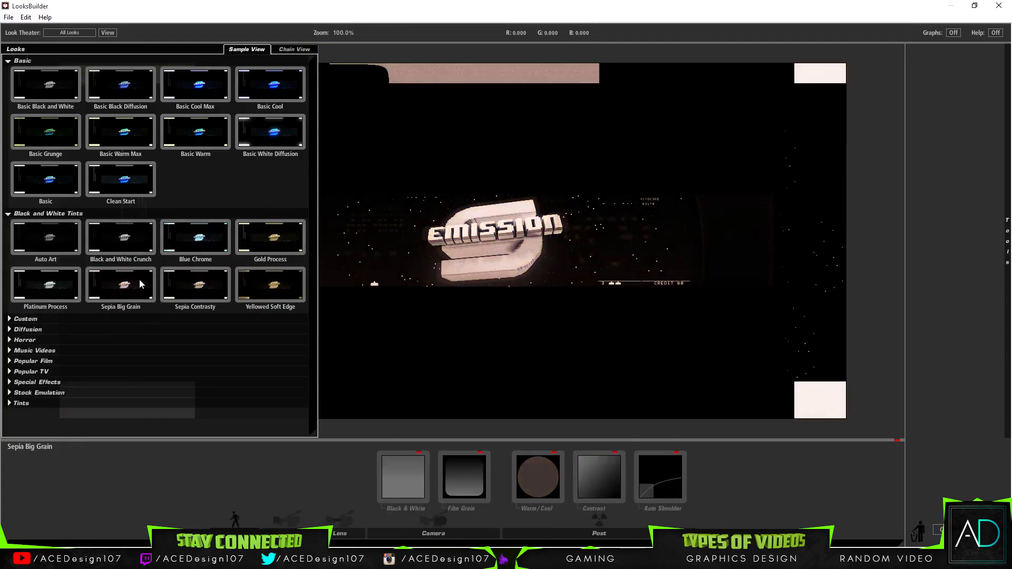
{"action": "left_click", "coordinate": [50, 279]}
{"action": "left_click", "coordinate": [8, 214]}
Compare the Basic looks on the banner again, from Basic White Diffusion and Basic Black Diffusion to Basic Cool and Basic Cool Max
{"action": "left_click", "coordinate": [46, 179]}
{"action": "left_click", "coordinate": [143, 178]}
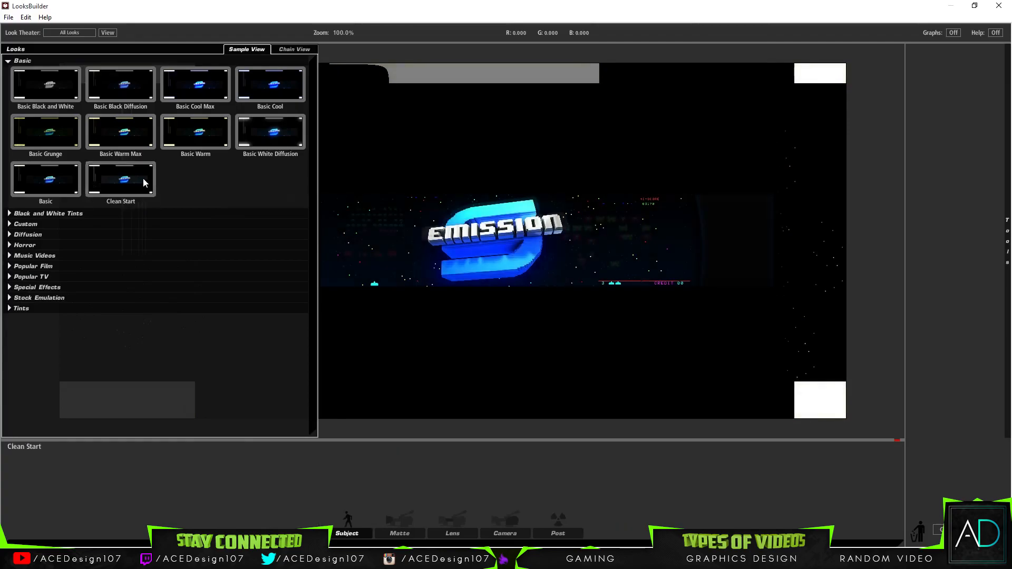
{"action": "left_click", "coordinate": [237, 127]}
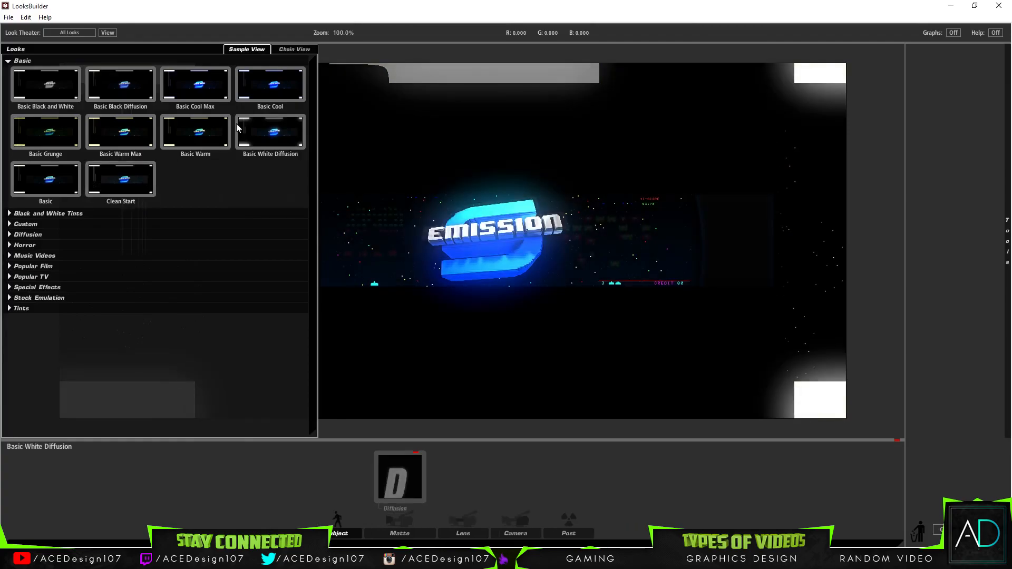
{"action": "left_click", "coordinate": [259, 95]}
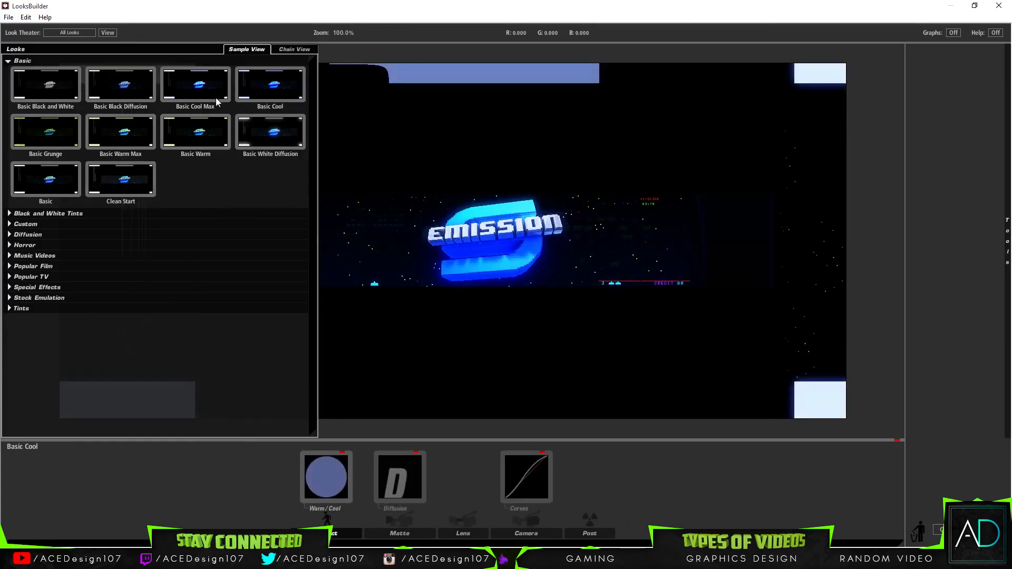
{"action": "left_click", "coordinate": [146, 124]}
{"action": "left_click", "coordinate": [174, 96]}
{"action": "left_click", "coordinate": [64, 90]}
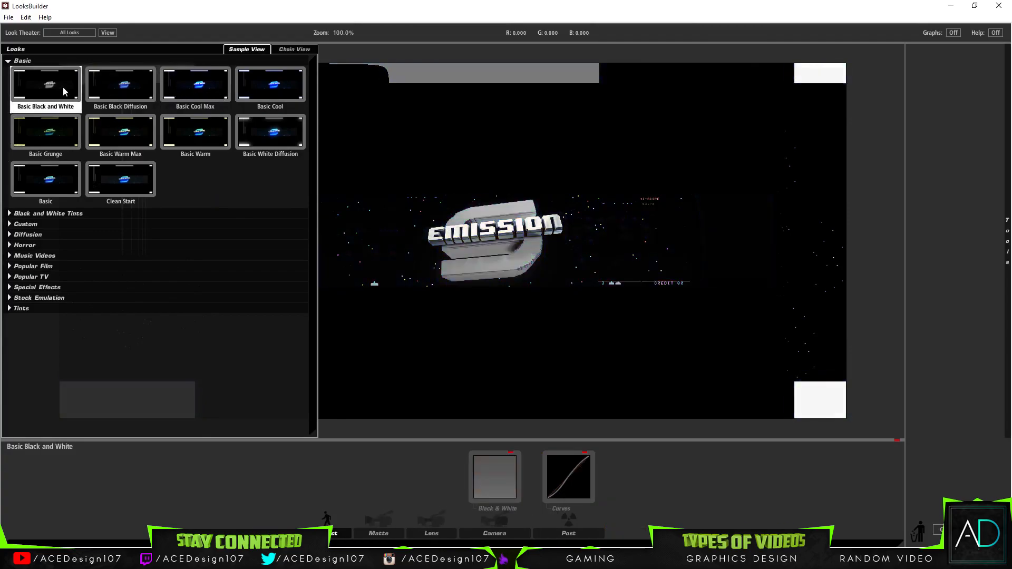
{"action": "left_click", "coordinate": [173, 94]}
{"action": "left_click", "coordinate": [131, 86]}
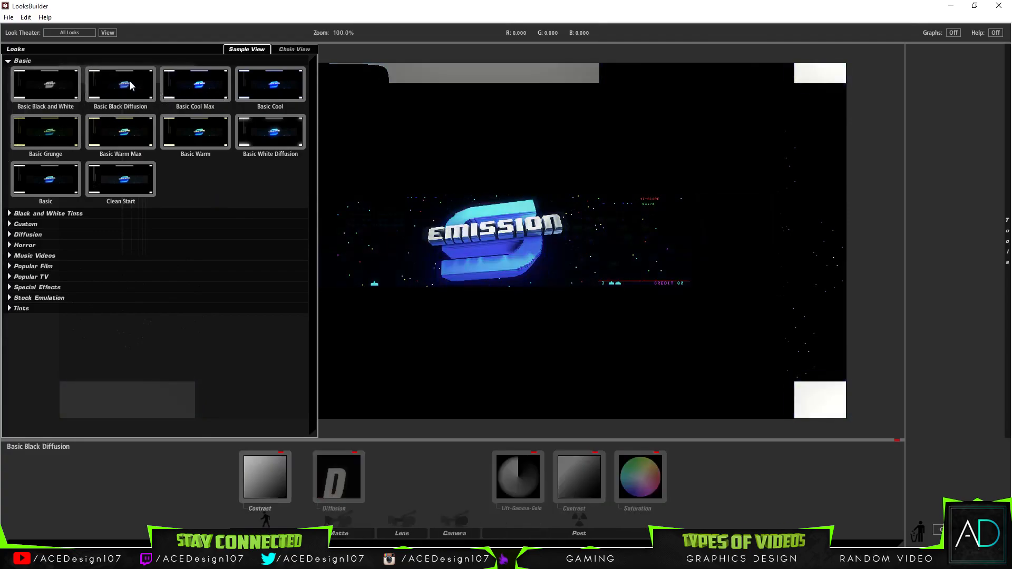
{"action": "left_click", "coordinate": [169, 80]}
{"action": "left_click", "coordinate": [257, 85]}
{"action": "left_click", "coordinate": [225, 83]}
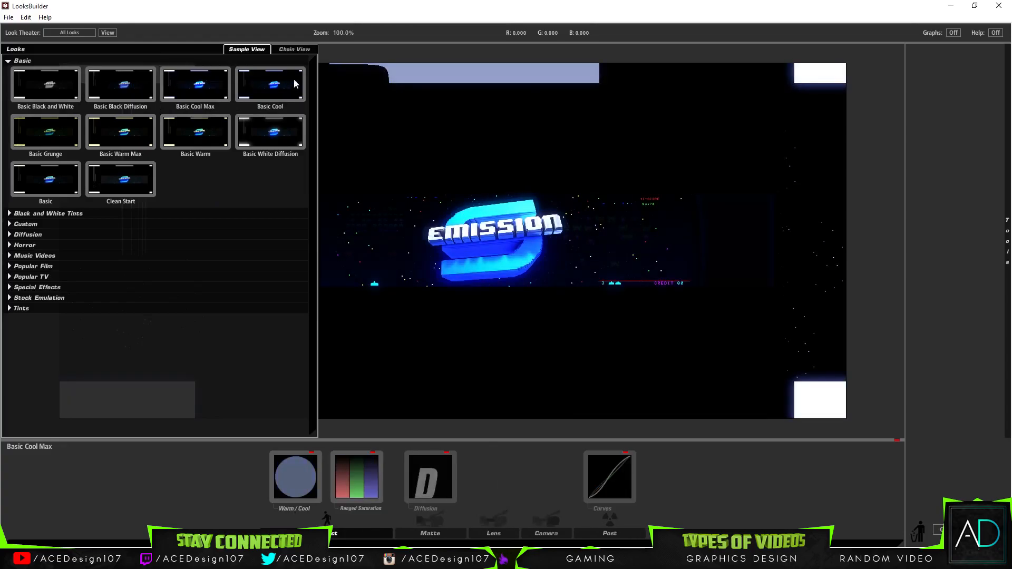
{"action": "left_click", "coordinate": [9, 61]}
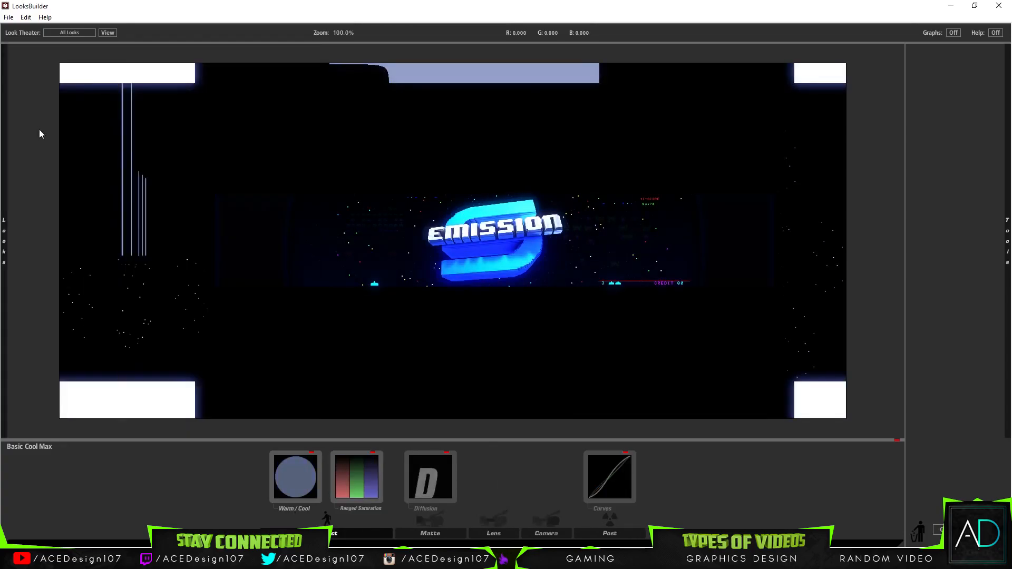
Preview Warm Bird from the Popular TV looks, and Crush Blue Edge and Coolish from the Music Videos looks
{"action": "mouse_move", "coordinate": [8, 187]}
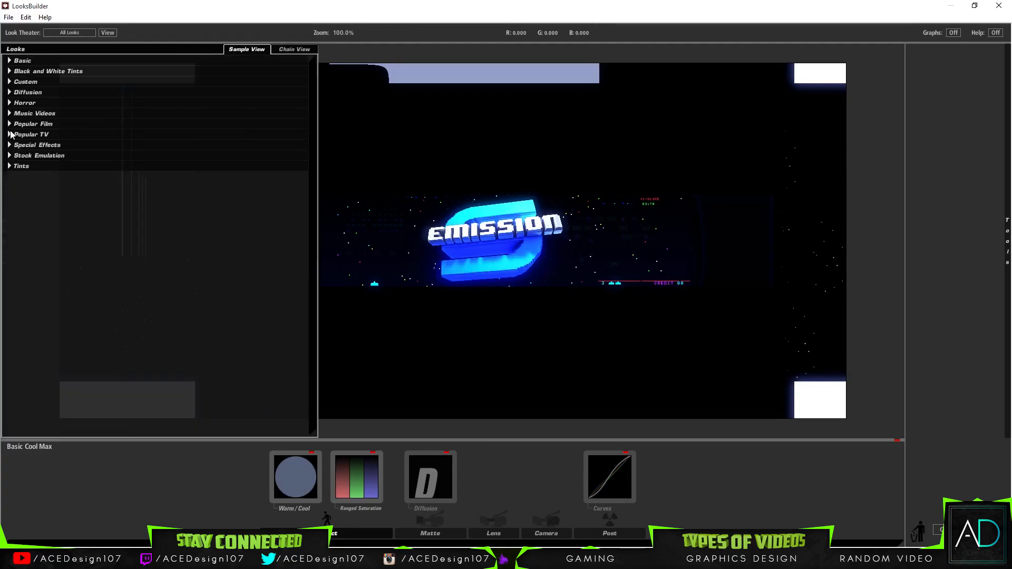
{"action": "left_click", "coordinate": [10, 135]}
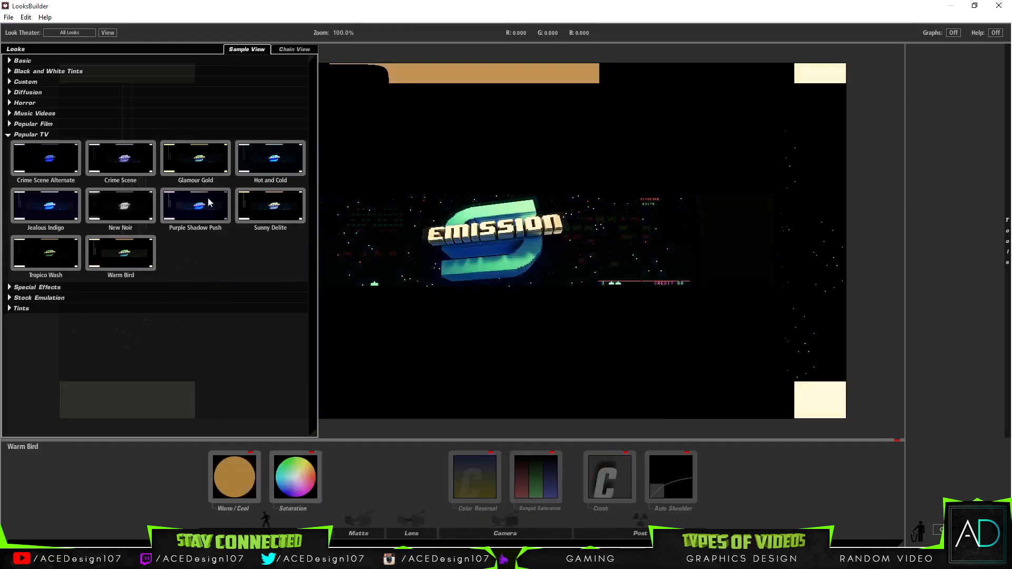
{"action": "left_click", "coordinate": [8, 135]}
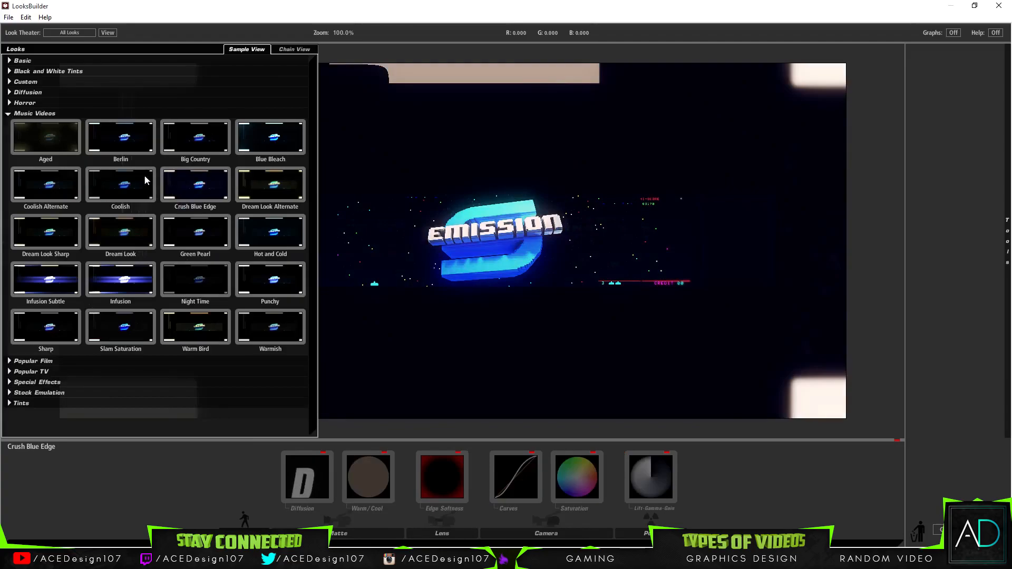
{"action": "left_click", "coordinate": [138, 179]}
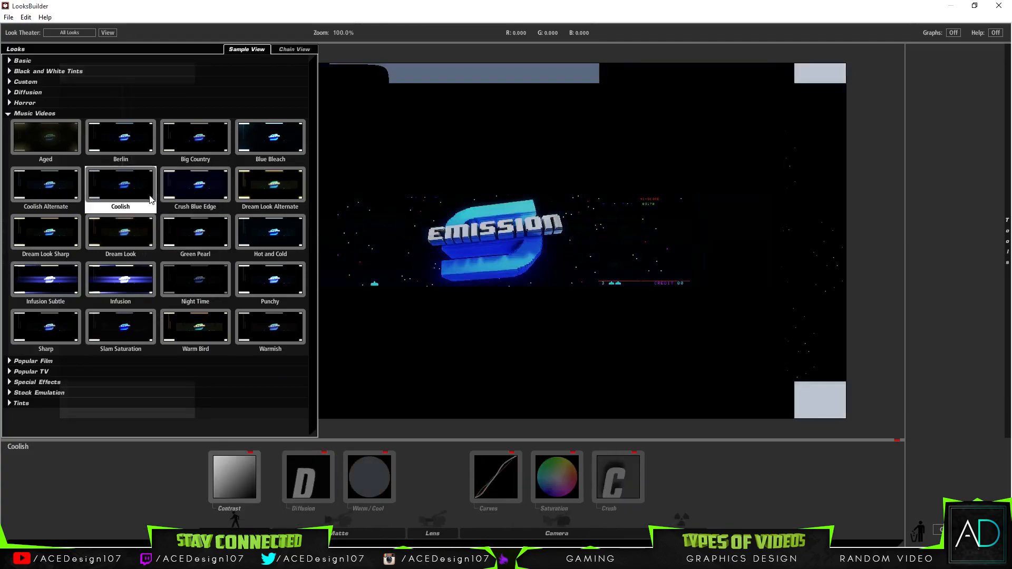
Apply the Basic Cool Max look to the banner
{"action": "left_click", "coordinate": [11, 114]}
{"action": "left_click", "coordinate": [10, 61]}
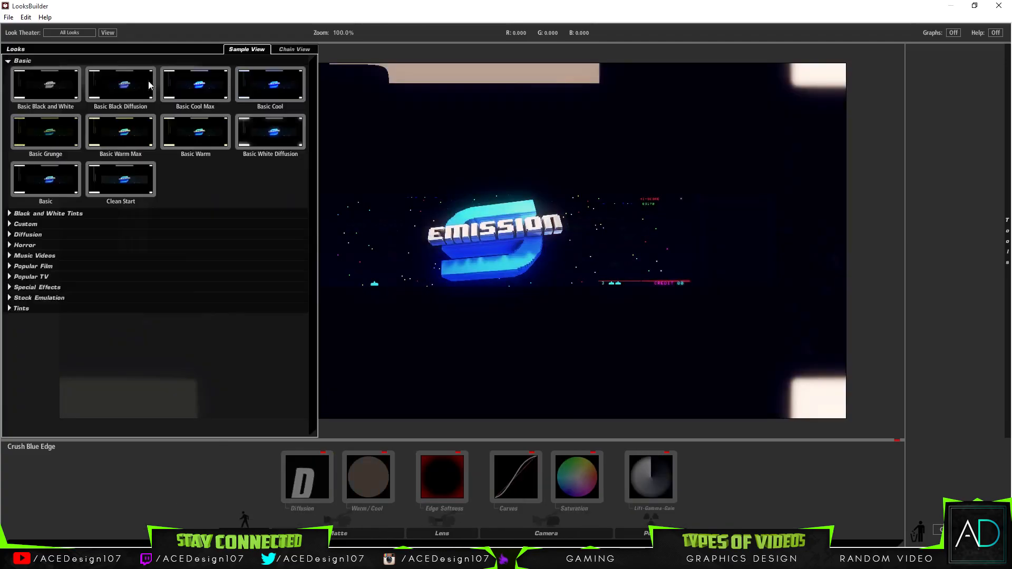
{"action": "left_click", "coordinate": [212, 88]}
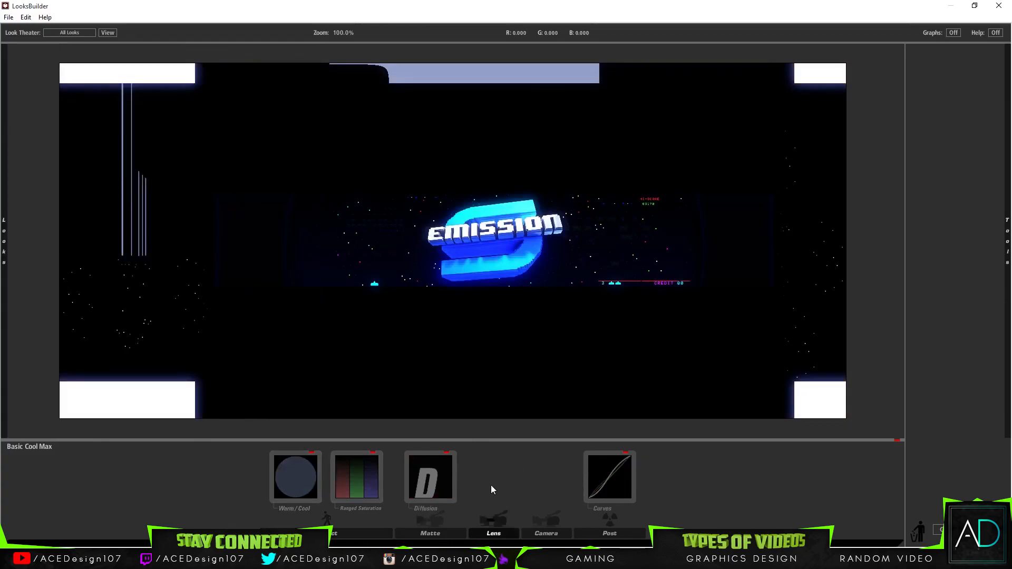
Add a Film Grain effect to the look's Camera stage and reduce its amount
{"action": "left_click", "coordinate": [546, 525]}
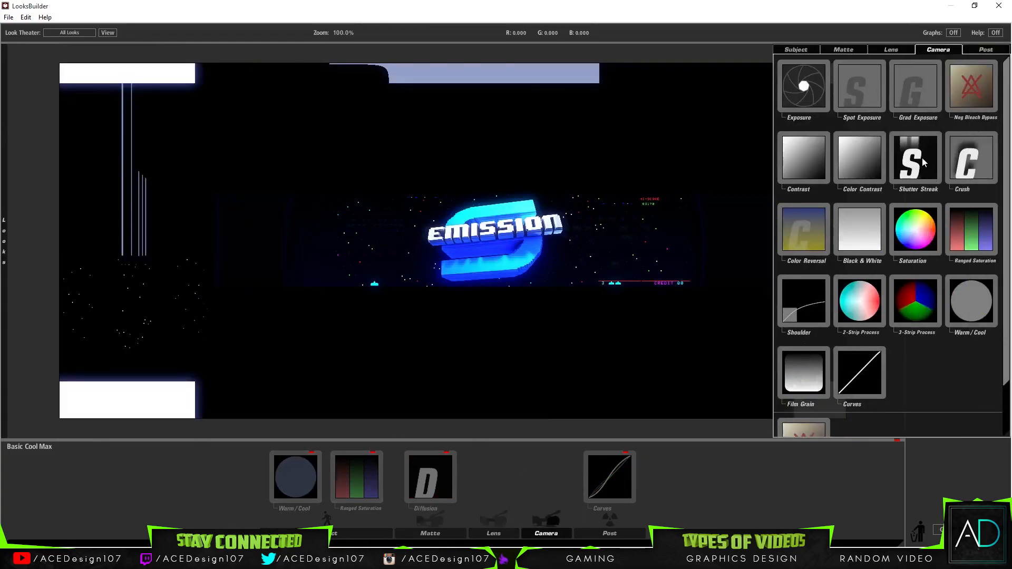
{"action": "scroll", "coordinate": [814, 112], "scroll_direction": "down", "scroll_amount": 1}
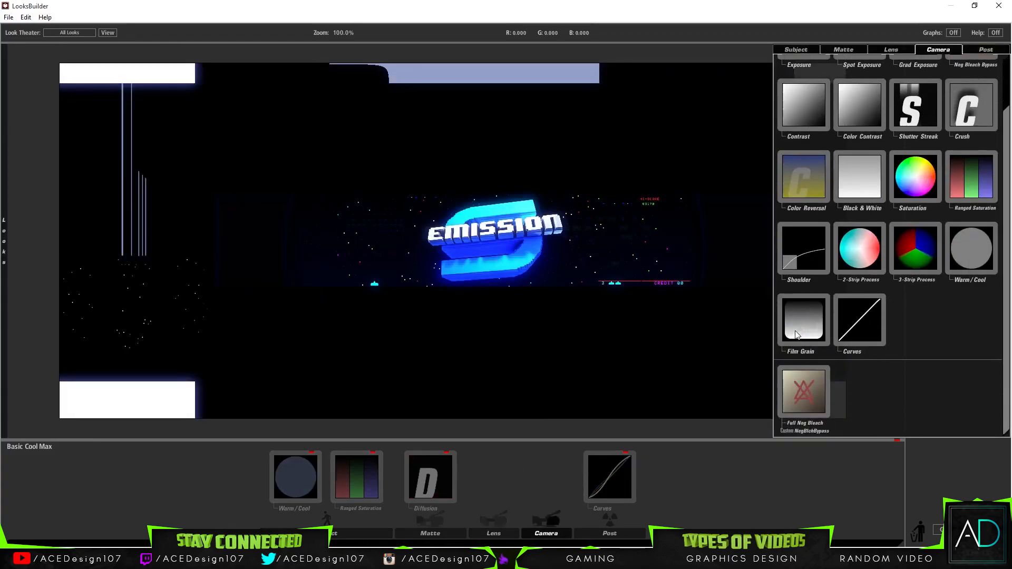
{"action": "left_click_drag", "start_coordinate": [803, 337], "coordinate": [546, 474]}
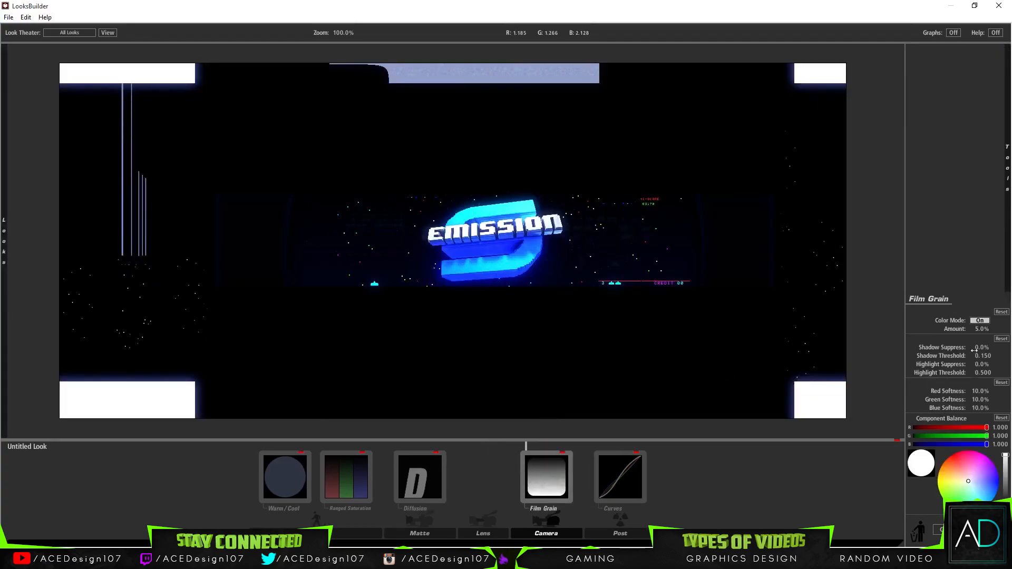
{"action": "left_click_drag", "start_coordinate": [981, 329], "coordinate": [974, 331]}
{"action": "left_click", "coordinate": [753, 490]}
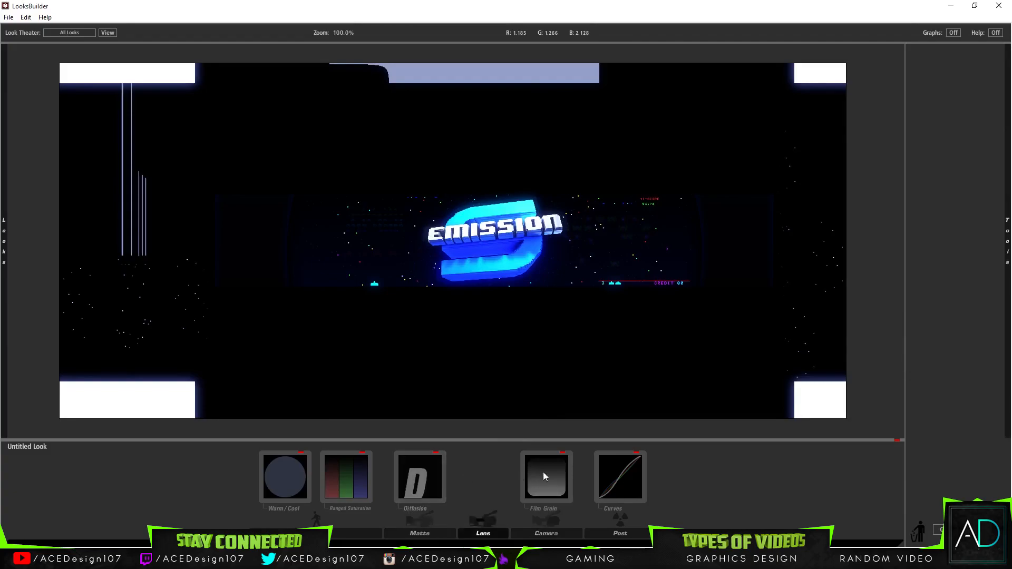
Try a Swing-Tilt effect in the Lens stage with Center -1.5%, Blur Size 0.19% and Quality 1, and delete it
{"action": "mouse_move", "coordinate": [1011, 332]}
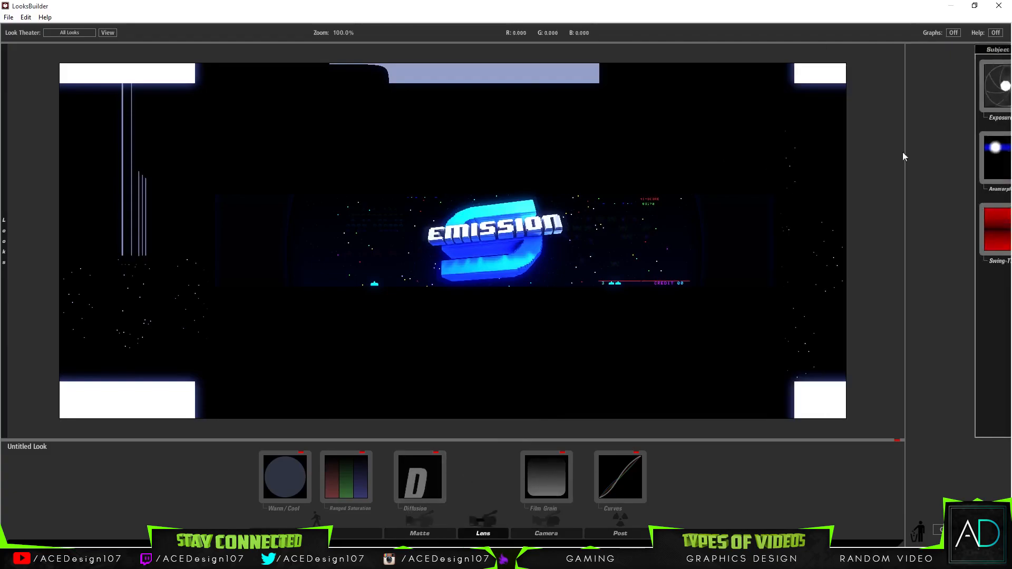
{"action": "left_click_drag", "start_coordinate": [799, 247], "coordinate": [458, 492]}
{"action": "left_click_drag", "start_coordinate": [461, 241], "coordinate": [495, 238]}
{"action": "mouse_move", "coordinate": [980, 438]}
{"action": "left_mouse_down"}
{"action": "mouse_move", "coordinate": [963, 440]}
{"action": "mouse_move", "coordinate": [984, 447]}
{"action": "mouse_move", "coordinate": [970, 448]}
{"action": "left_mouse_up"}
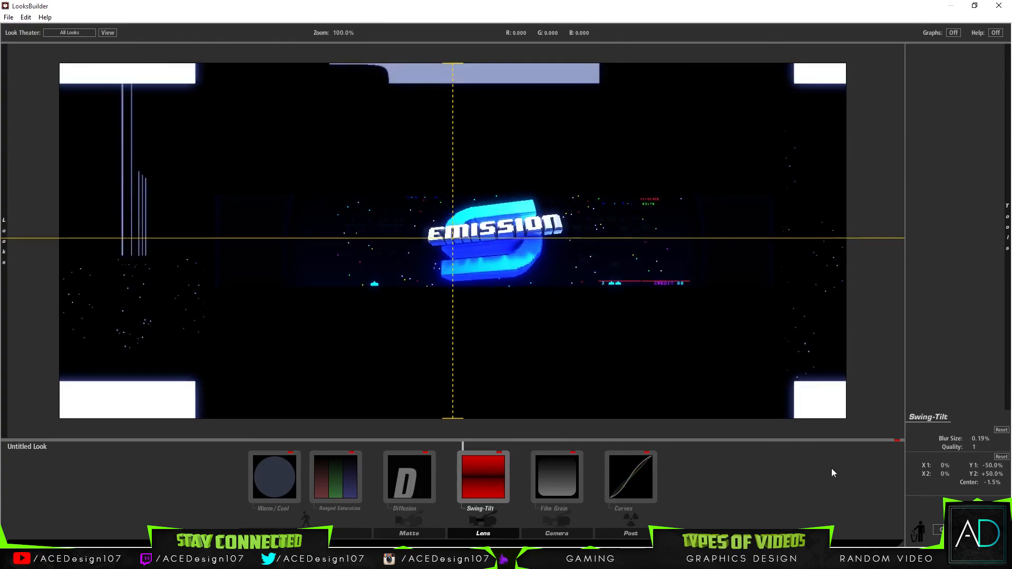
{"action": "key", "text": "Delete"}
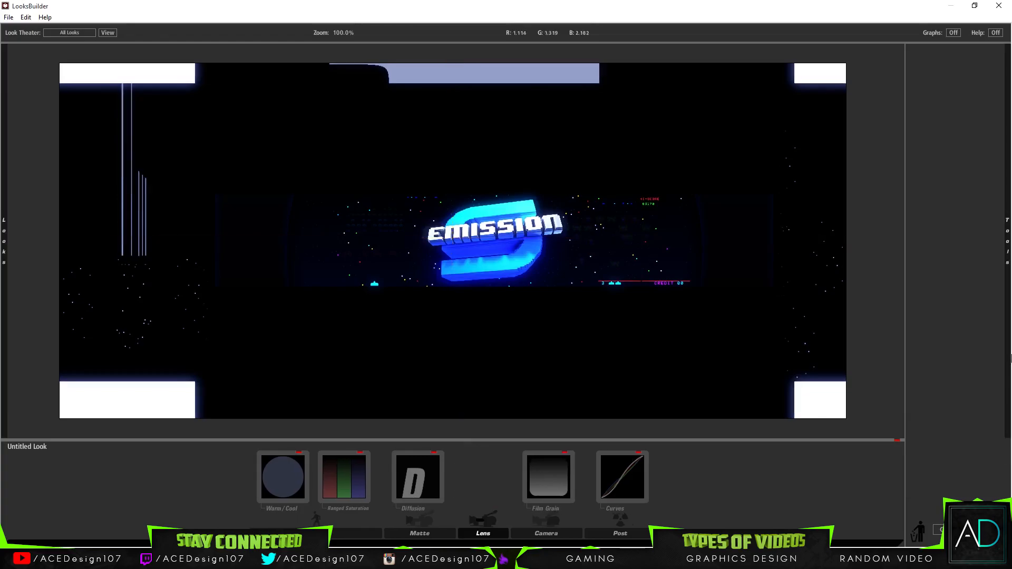
Add an Edge Softness effect to the Lens stage, try a Blur Size of 0.54%, and reset its blur settings
{"action": "mouse_move", "coordinate": [986, 250]}
{"action": "left_click_drag", "start_coordinate": [971, 158], "coordinate": [485, 479]}
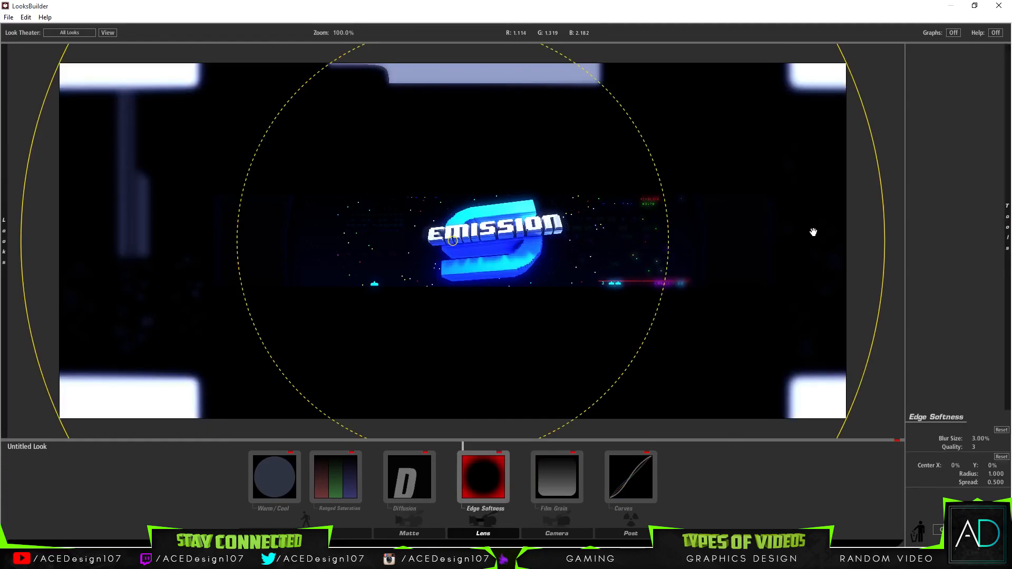
{"action": "mouse_move", "coordinate": [968, 438]}
{"action": "left_mouse_down"}
{"action": "mouse_move", "coordinate": [943, 438]}
{"action": "mouse_move", "coordinate": [986, 447]}
{"action": "left_mouse_up"}
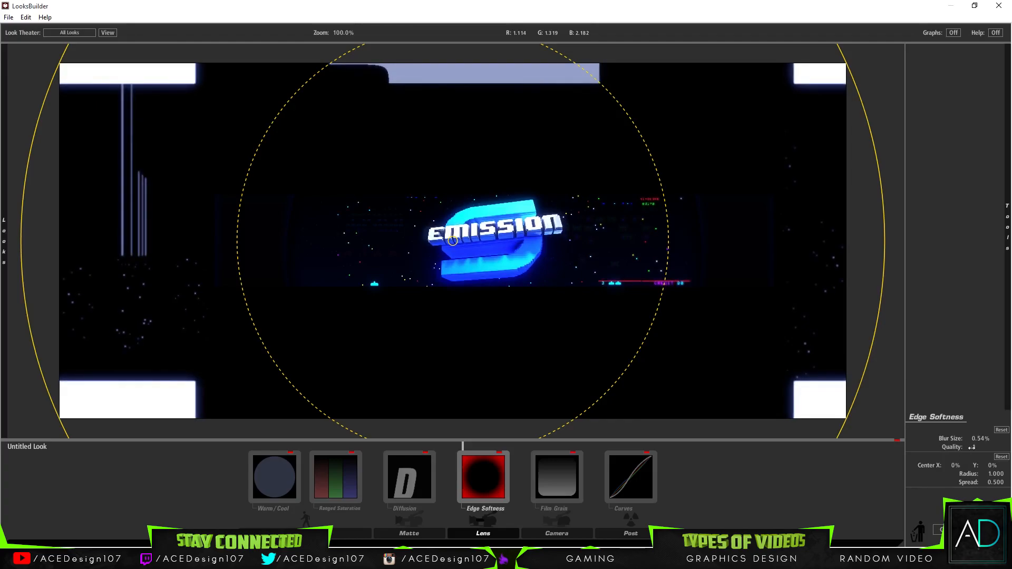
{"action": "left_click", "coordinate": [1000, 430]}
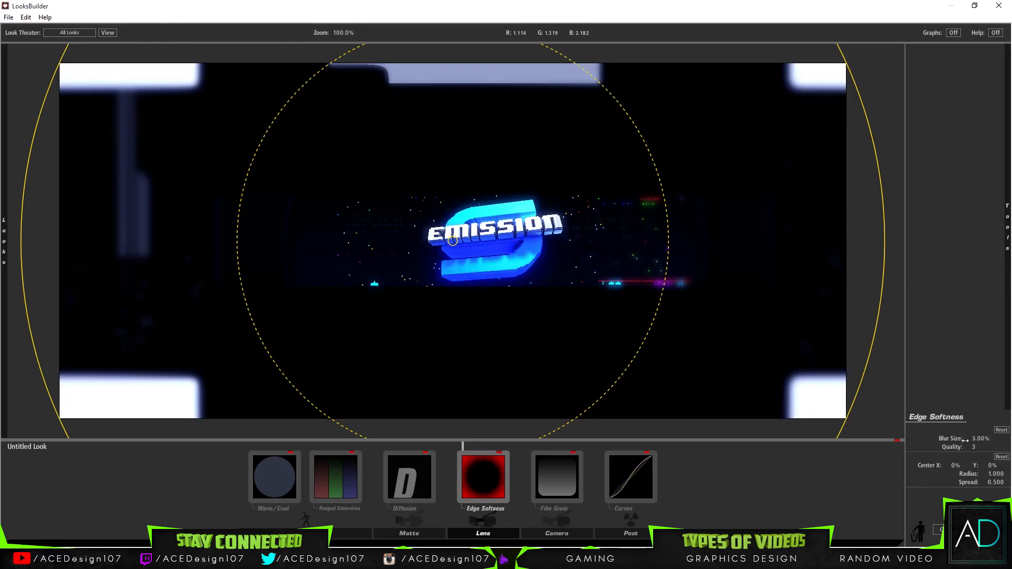
Set the Edge Softness effect to Blur Size 1.60% and Spread 0.433, with its center at X +2.8%, Y -0.4%
{"action": "left_click_drag", "start_coordinate": [965, 440], "coordinate": [970, 439]}
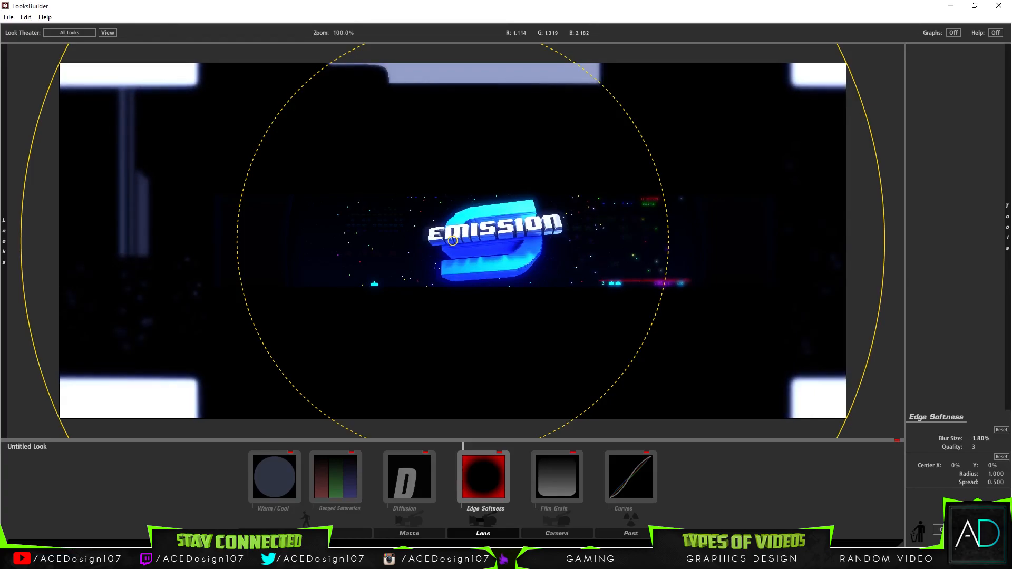
{"action": "left_click_drag", "start_coordinate": [667, 242], "coordinate": [698, 240]}
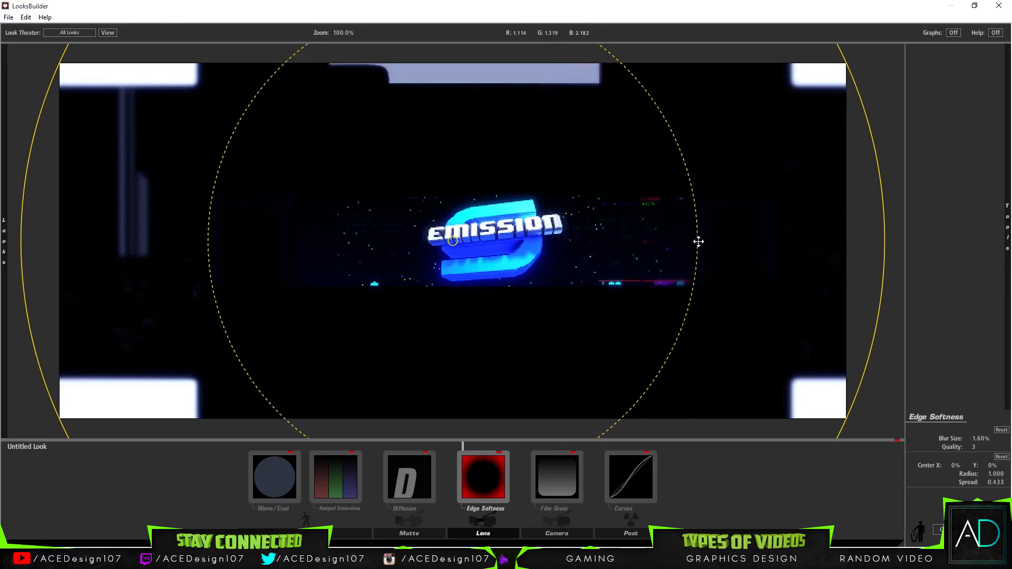
{"action": "left_click_drag", "start_coordinate": [561, 255], "coordinate": [610, 253]}
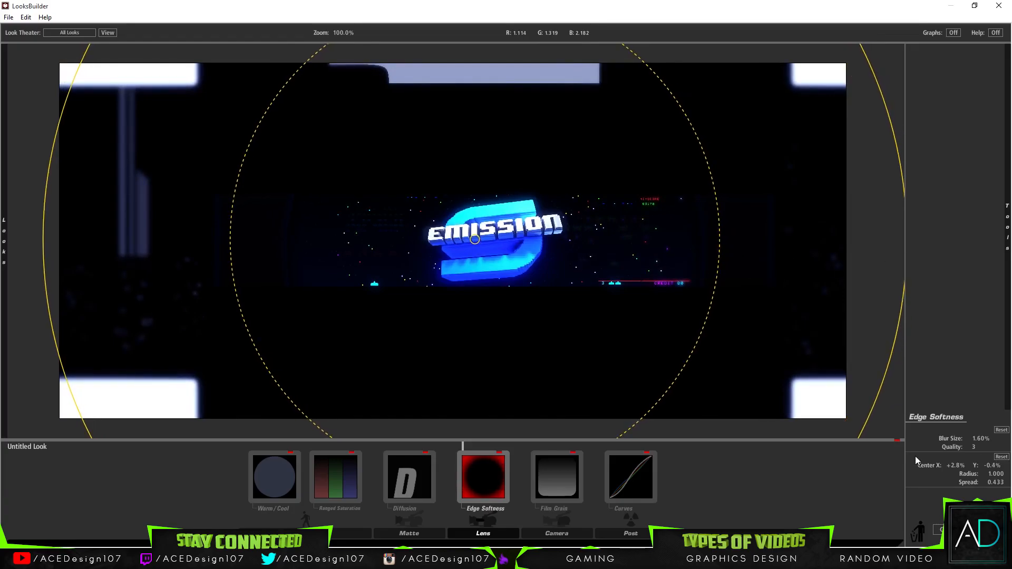
Try a Chromatic Aberration effect in the Lens stage with Red/Cyan +0.410, Green/Magenta -1.160 and Blue/Yellow +1.000, and delete it
{"action": "mouse_move", "coordinate": [1006, 227]}
{"action": "left_click_drag", "start_coordinate": [916, 164], "coordinate": [515, 468]}
{"action": "mouse_move", "coordinate": [977, 440]}
{"action": "left_mouse_down"}
{"action": "mouse_move", "coordinate": [978, 419]}
{"action": "mouse_move", "coordinate": [976, 484]}
{"action": "mouse_move", "coordinate": [975, 456]}
{"action": "left_mouse_up"}
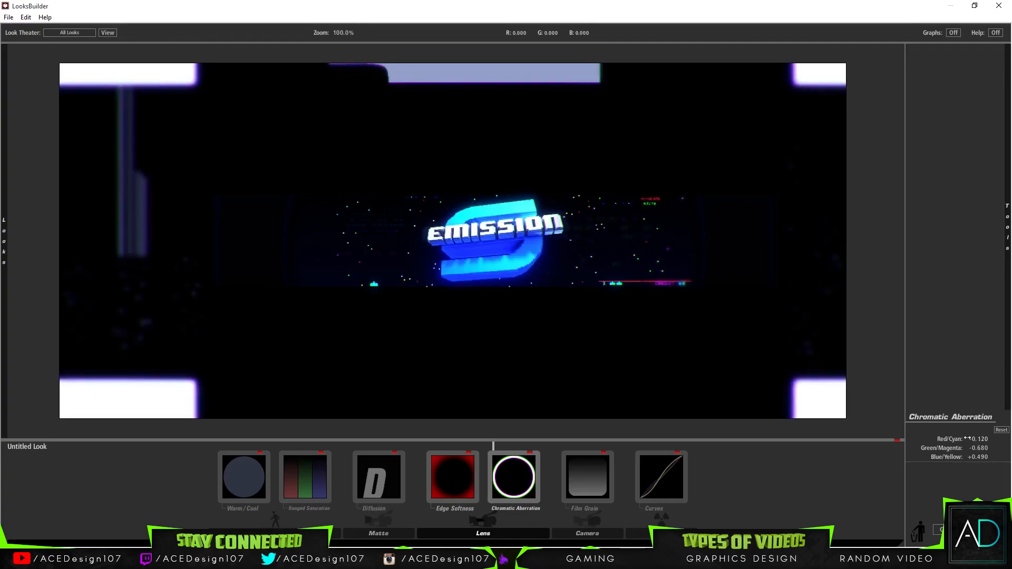
{"action": "left_click_drag", "start_coordinate": [971, 447], "coordinate": [898, 449]}
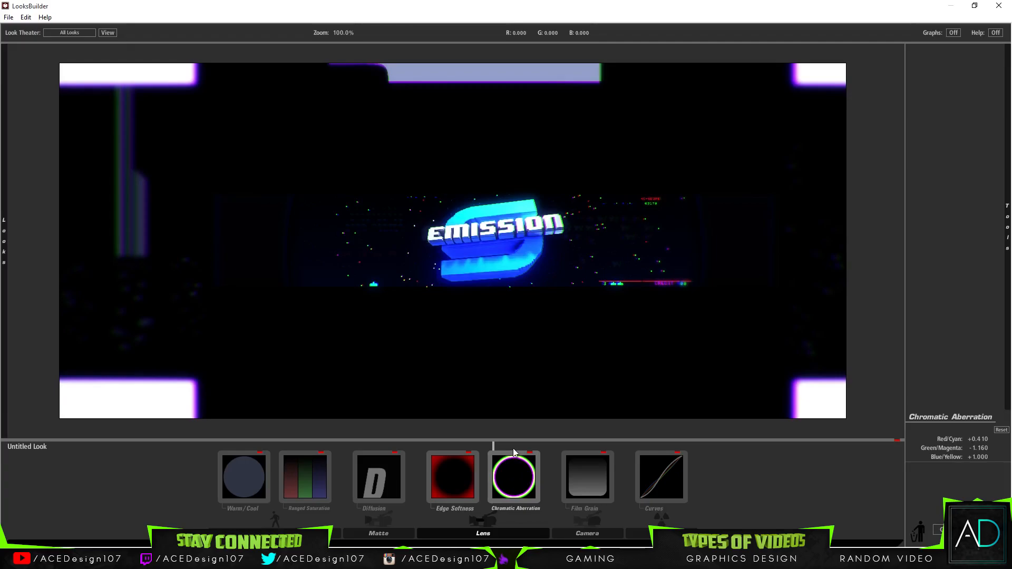
{"action": "left_click", "coordinate": [530, 452]}
{"action": "left_click", "coordinate": [501, 474]}
Try a Vignette effect with Radius 1.086 and a Deflare effect in the Lens stage, deleting each one
{"action": "mouse_move", "coordinate": [1010, 325]}
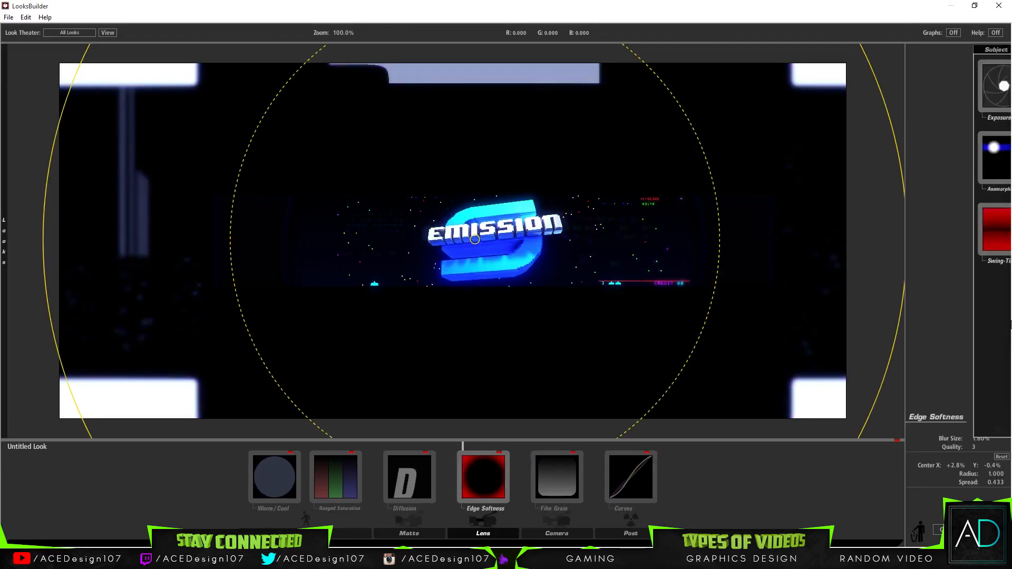
{"action": "left_click_drag", "start_coordinate": [957, 96], "coordinate": [517, 483]}
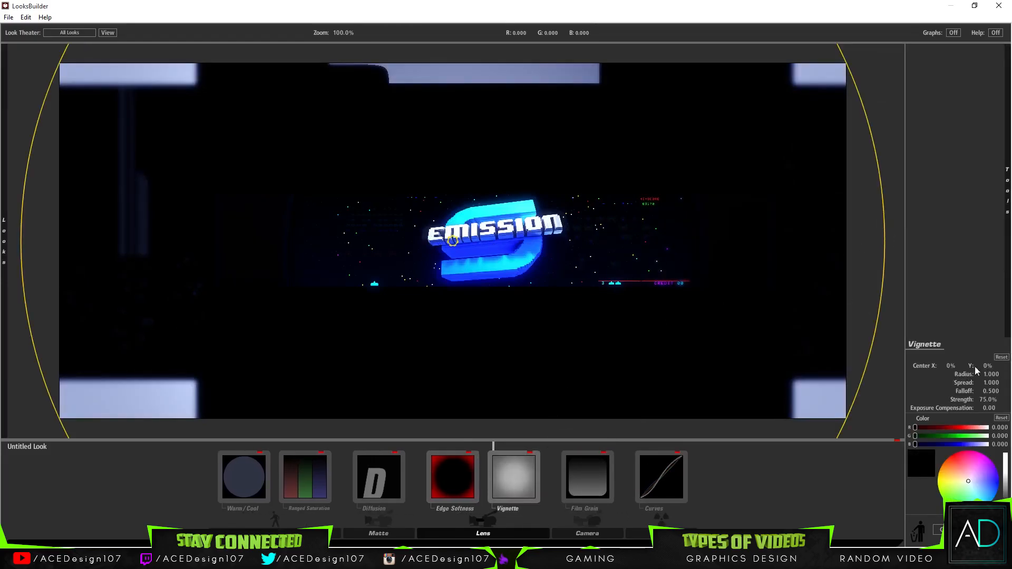
{"action": "mouse_move", "coordinate": [991, 374]}
{"action": "left_mouse_down"}
{"action": "mouse_move", "coordinate": [946, 374]}
{"action": "mouse_move", "coordinate": [1001, 374]}
{"action": "left_mouse_up"}
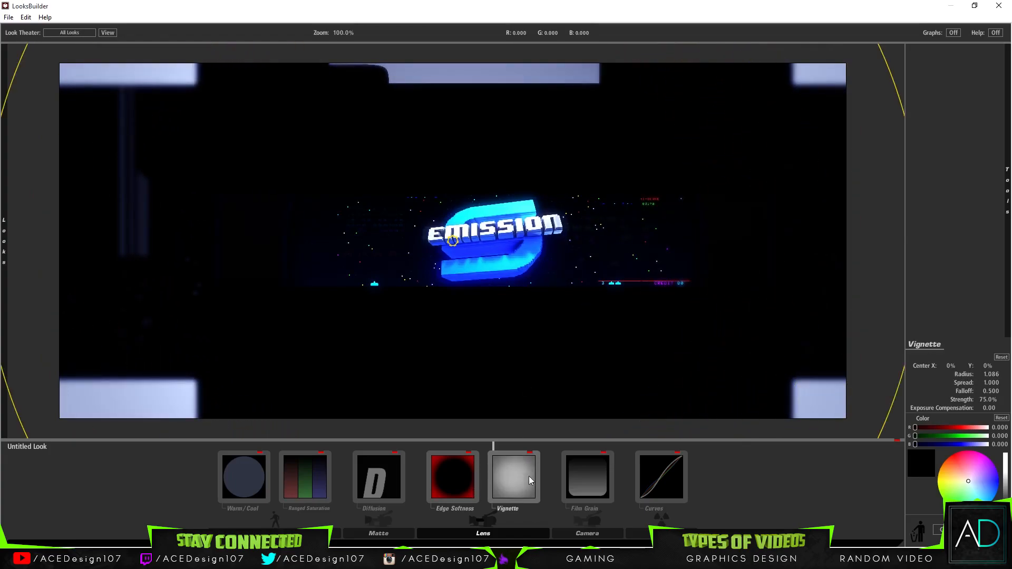
{"action": "key", "text": "Delete"}
{"action": "mouse_move", "coordinate": [985, 277]}
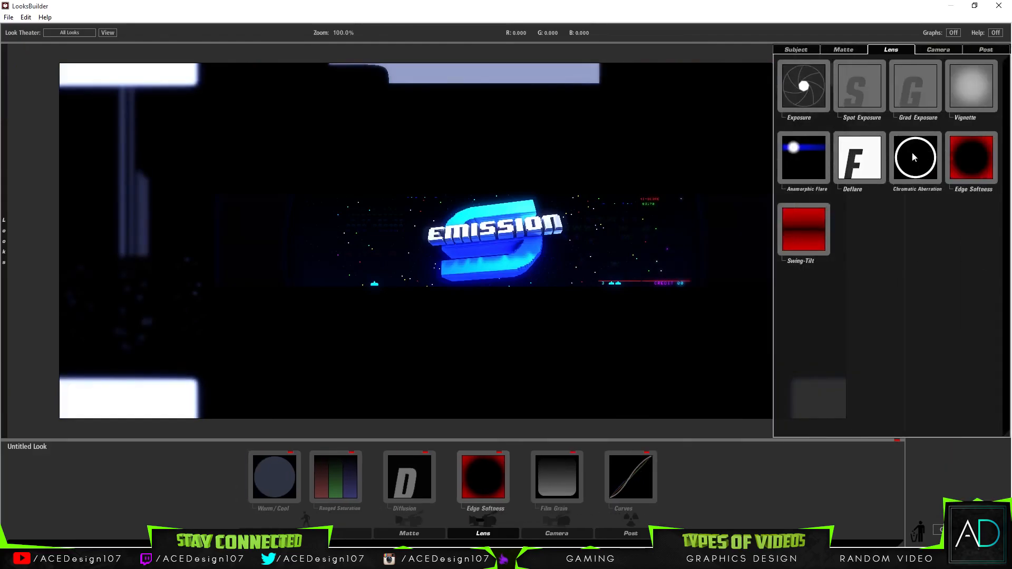
{"action": "left_click_drag", "start_coordinate": [873, 157], "coordinate": [501, 476]}
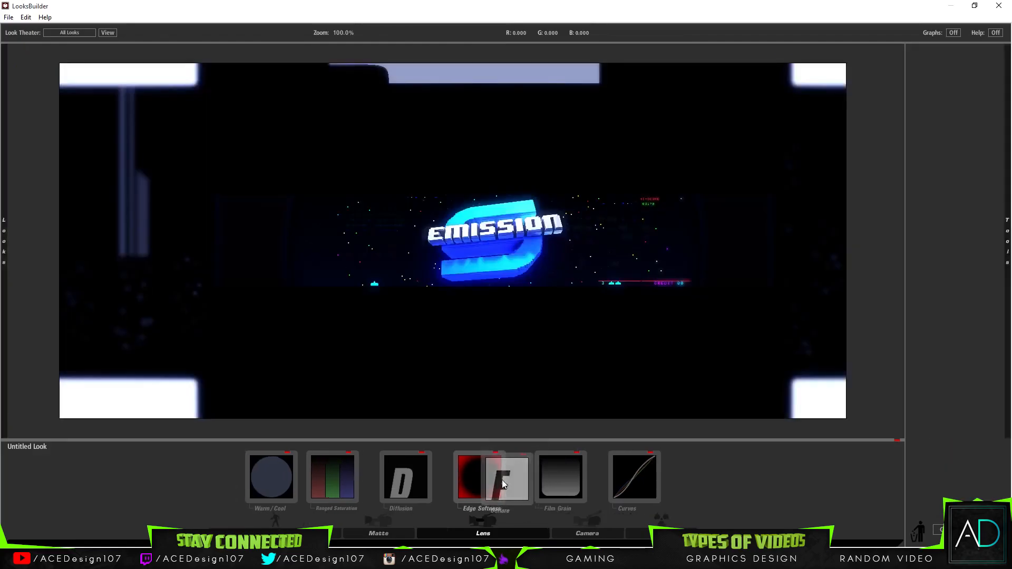
{"action": "key", "text": "Delete"}
Add Chromatic Aberration to the Lens stage, about Red/Cyan +1.370, Green/Magenta -1.670 and Blue/Yellow +0.610, and apply the look to the banner
{"action": "mouse_move", "coordinate": [996, 210]}
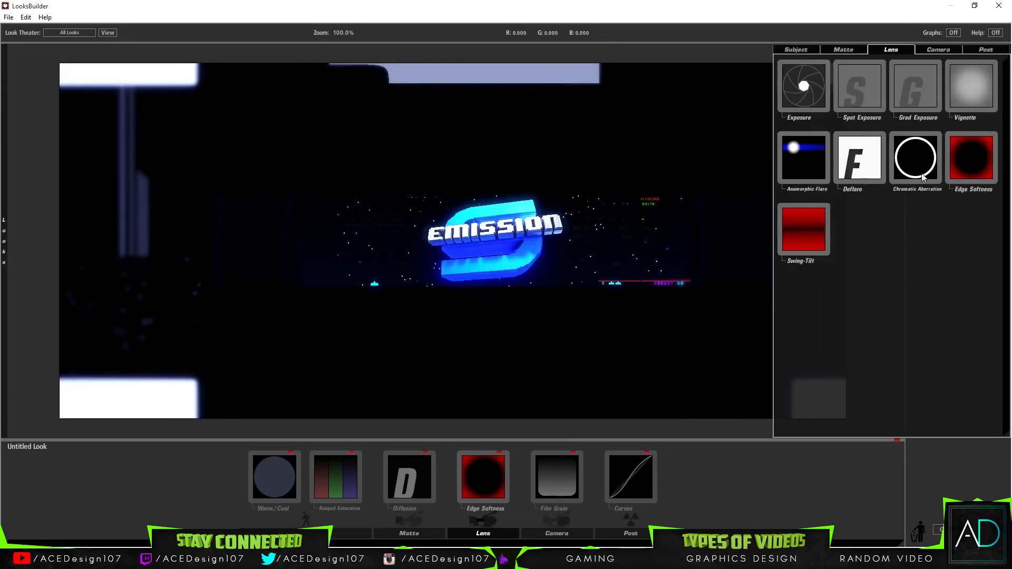
{"action": "left_click_drag", "start_coordinate": [914, 158], "coordinate": [519, 478]}
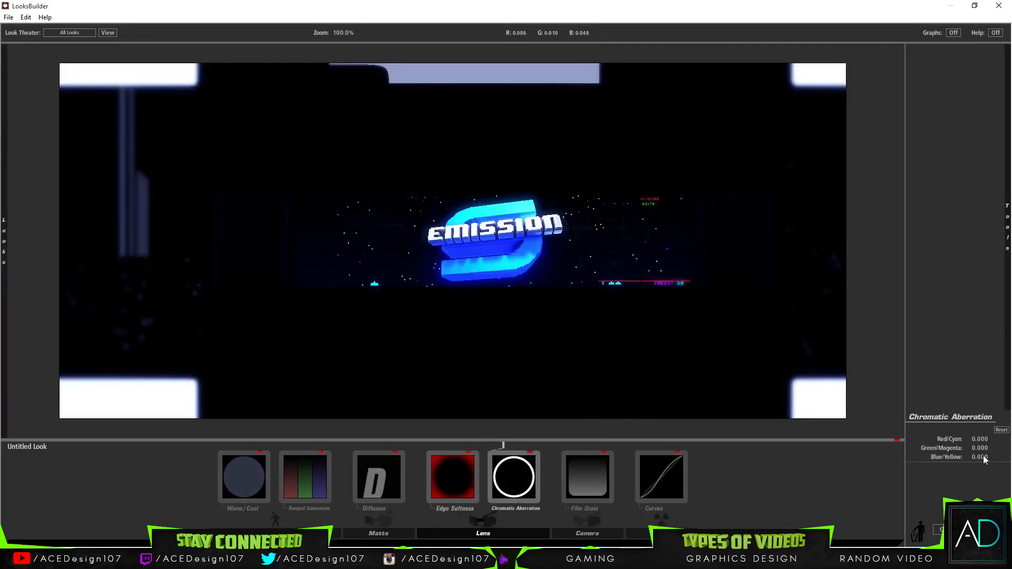
{"action": "left_click_drag", "start_coordinate": [979, 439], "coordinate": [968, 457]}
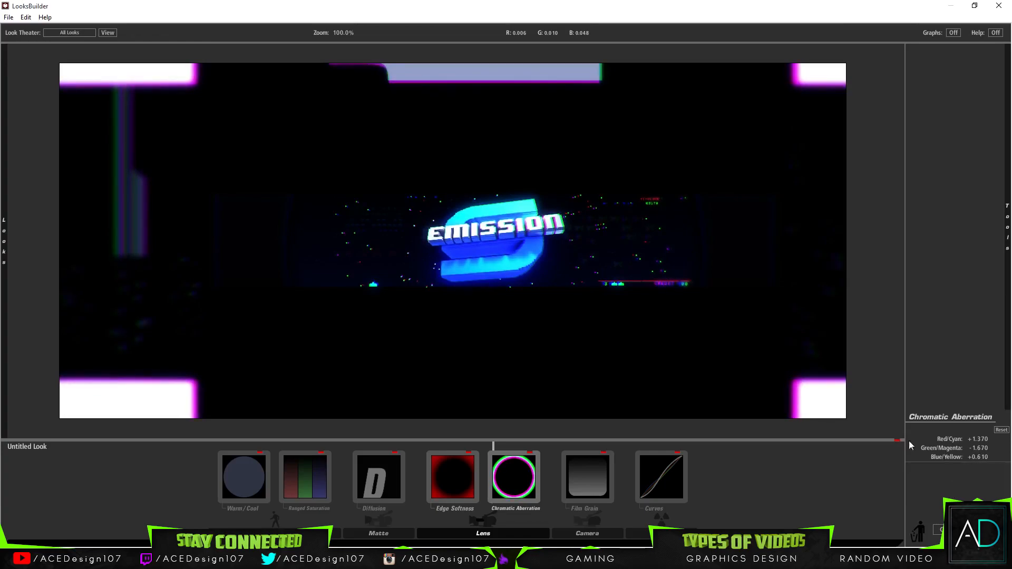
{"action": "left_click_drag", "start_coordinate": [970, 447], "coordinate": [963, 441]}
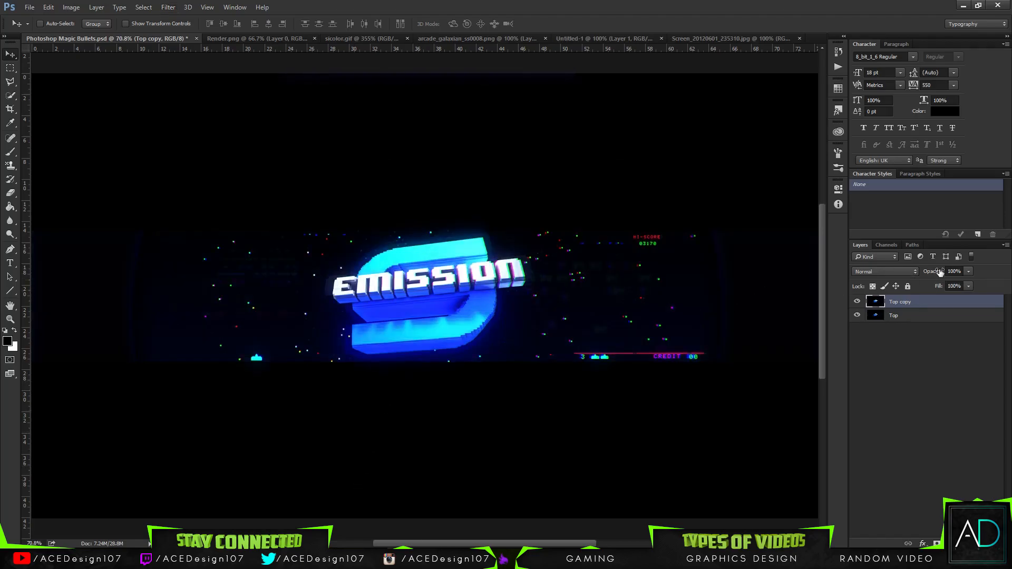
Hide and reshow the Top copy layer to compare the banner with and without the colour grading
{"action": "left_click_drag", "start_coordinate": [948, 283], "coordinate": [906, 290]}
{"action": "left_click", "coordinate": [857, 302]}
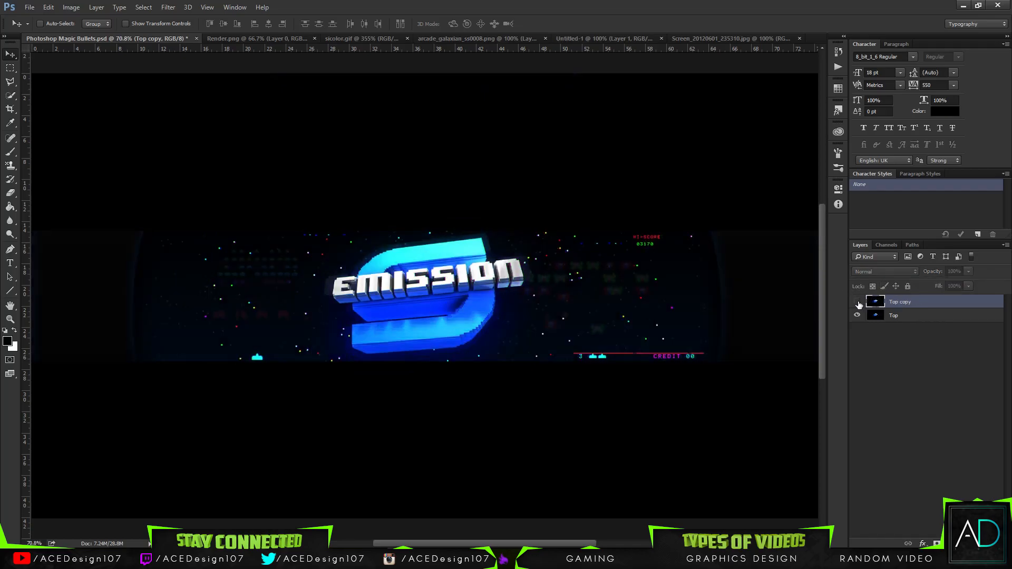
{"action": "left_click", "coordinate": [857, 302]}
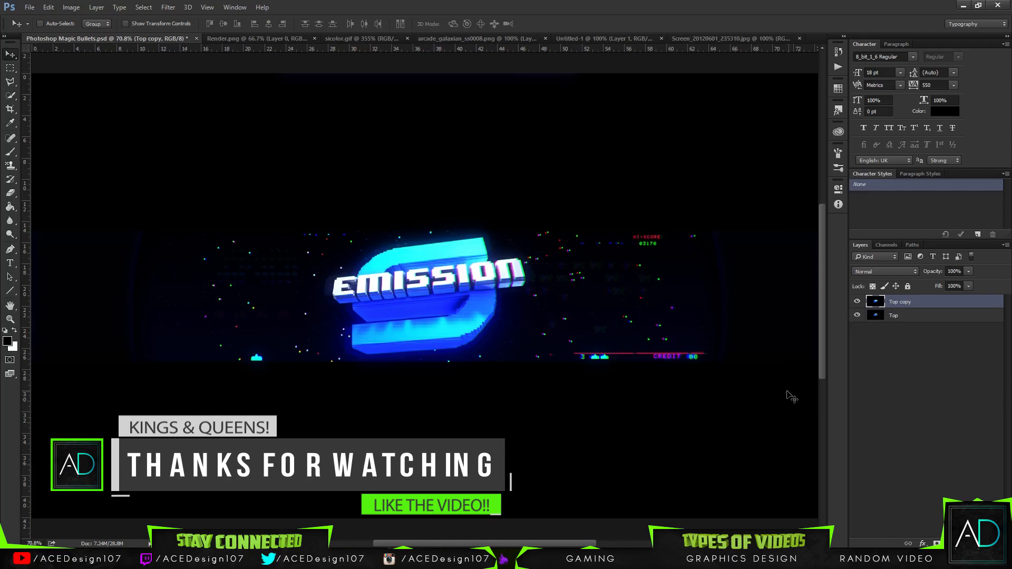
{"action": "left_click_drag", "start_coordinate": [556, 544], "coordinate": [551, 511]}
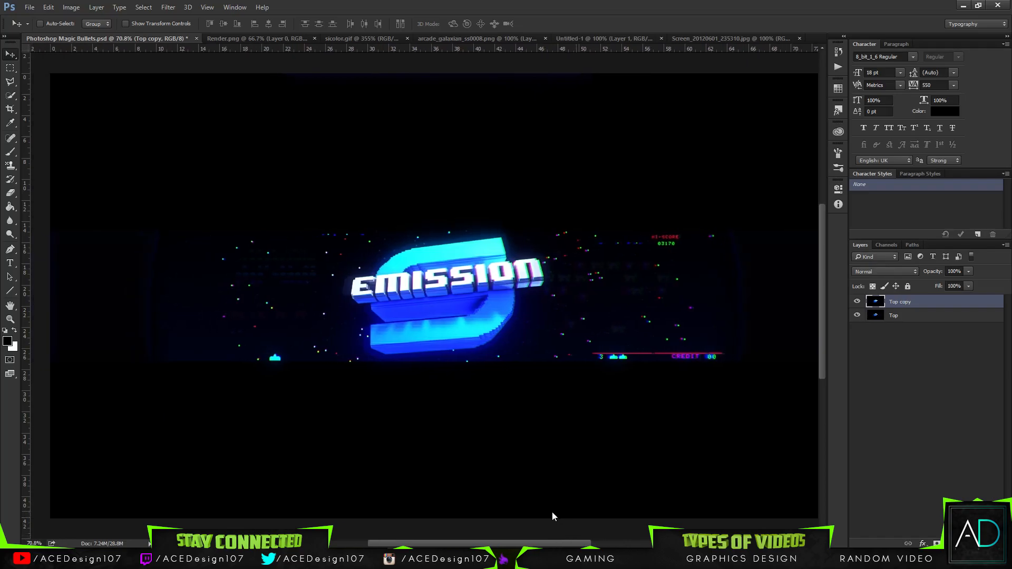